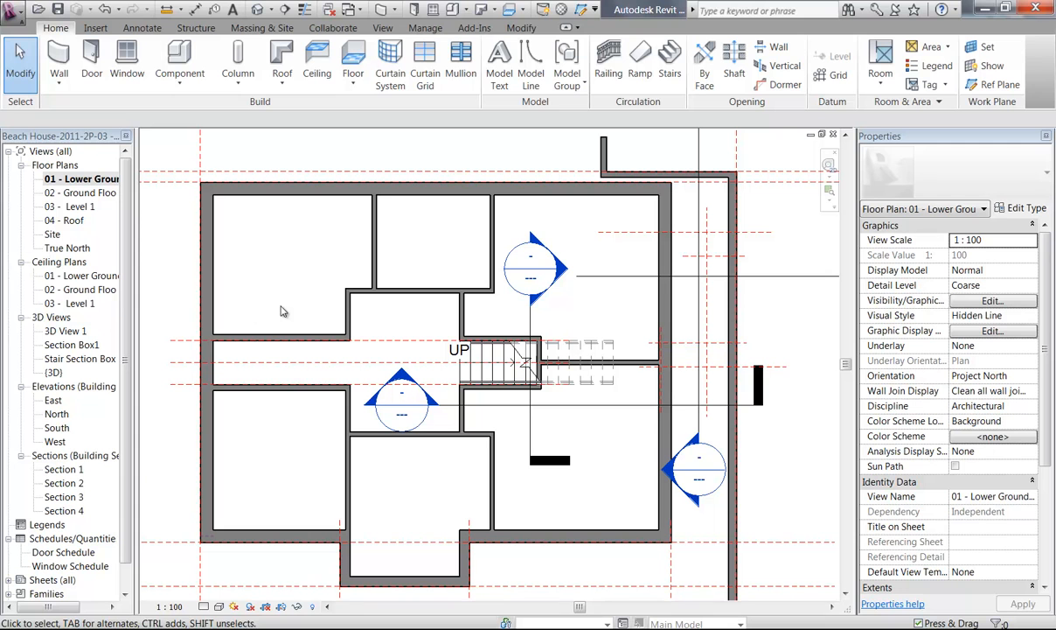
Open the 01 - Lower Ground Floor ceiling plan and select the Generic 150mm floor above to check its outline and stair opening
double_click(69, 275)
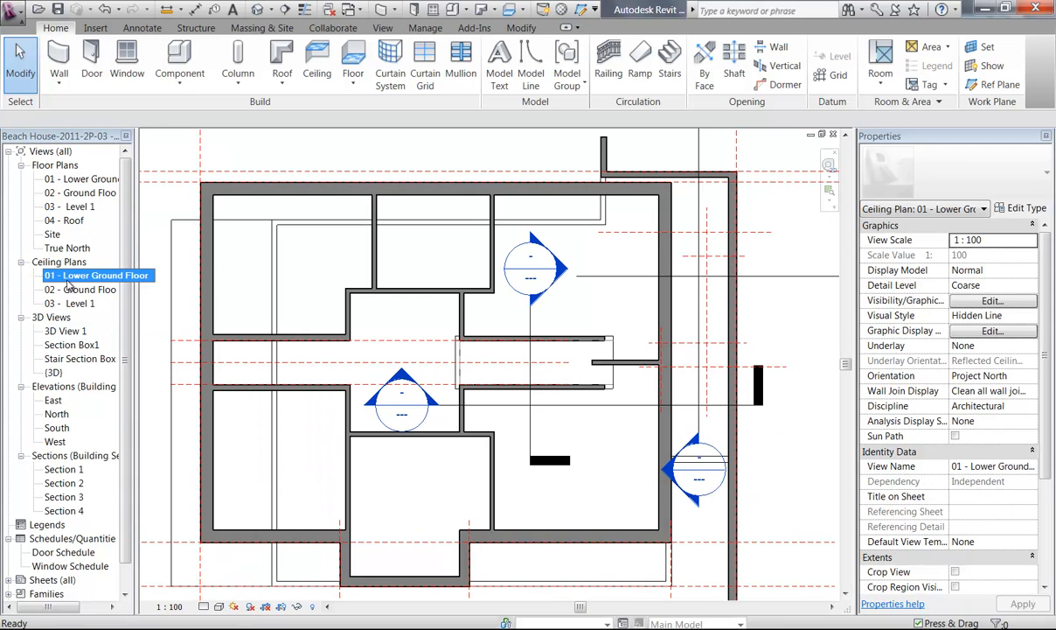
click(57, 276)
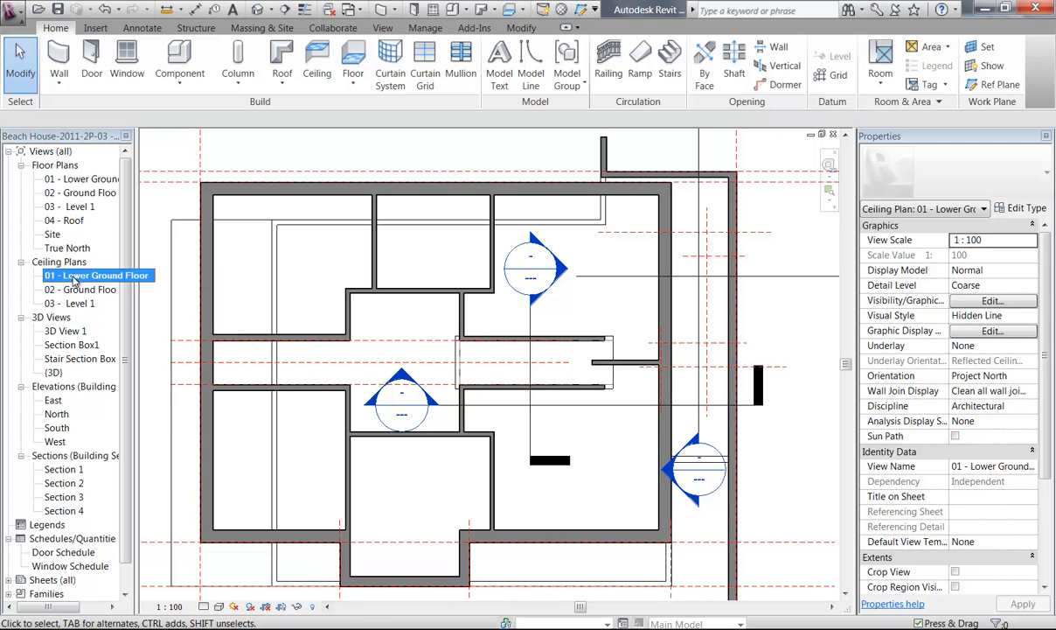
mouse_move(300, 290)
middle_down()
mouse_move(304, 280)
mouse_move(318, 297)
middle_up()
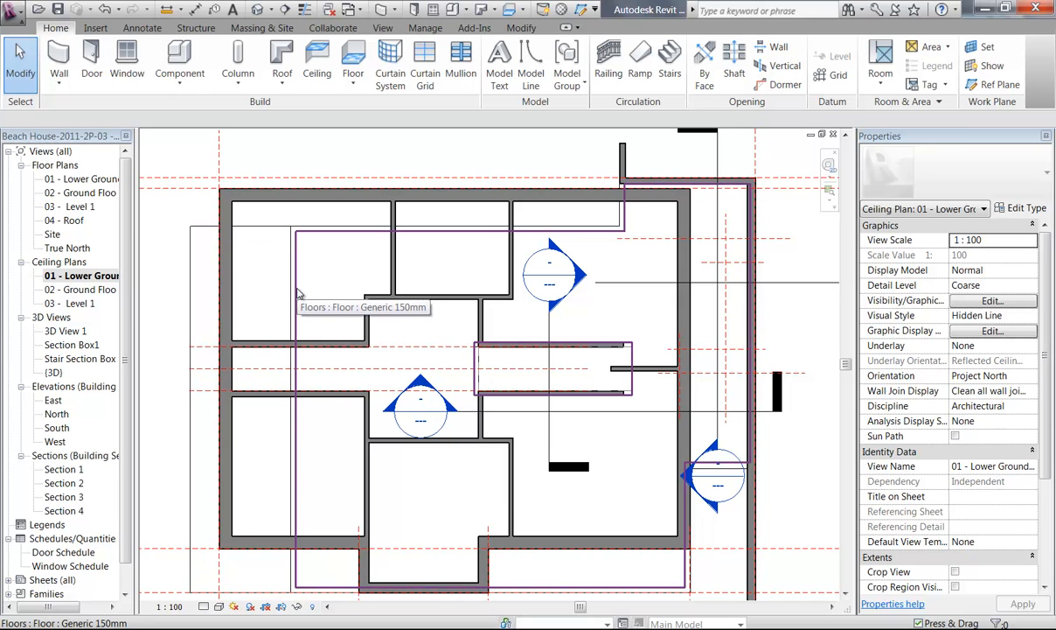
click(297, 306)
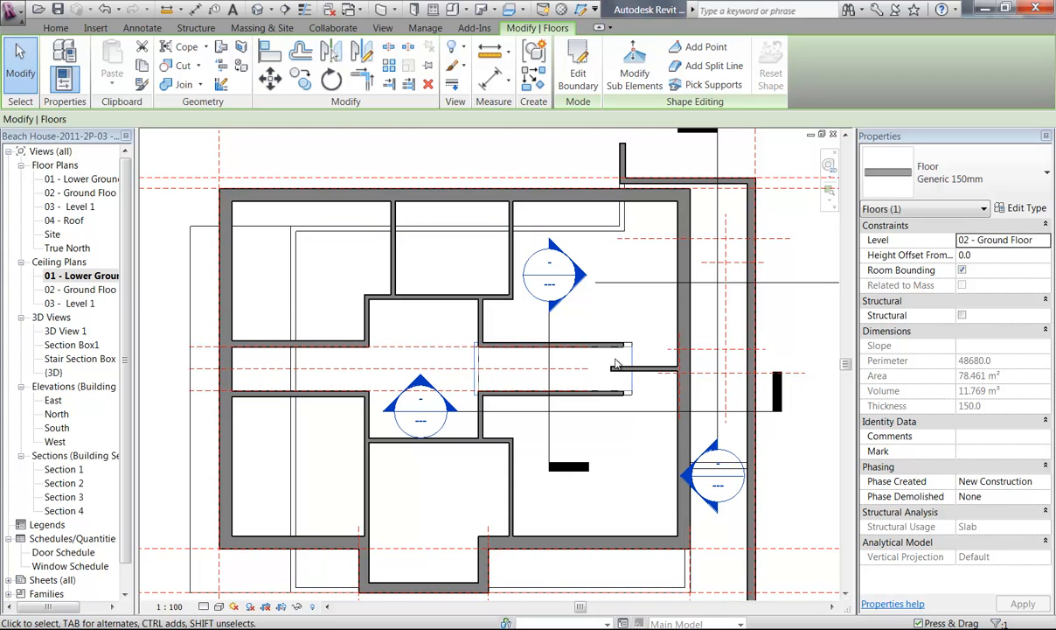
click(324, 275)
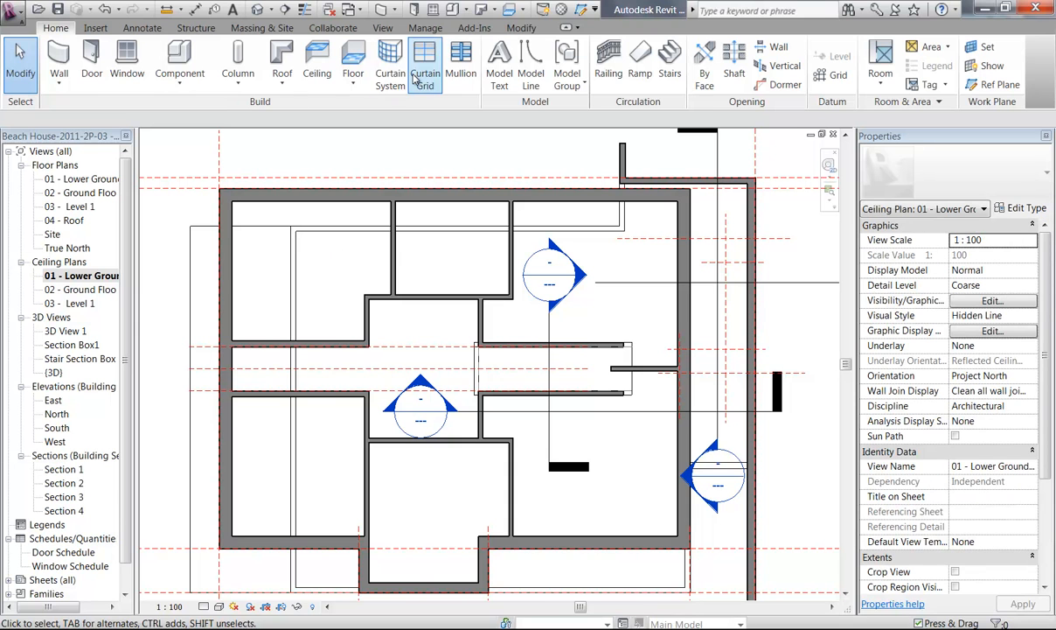
Open the Section 1 view and select the 02 - Ground Floor level line to check its elevation
click(101, 276)
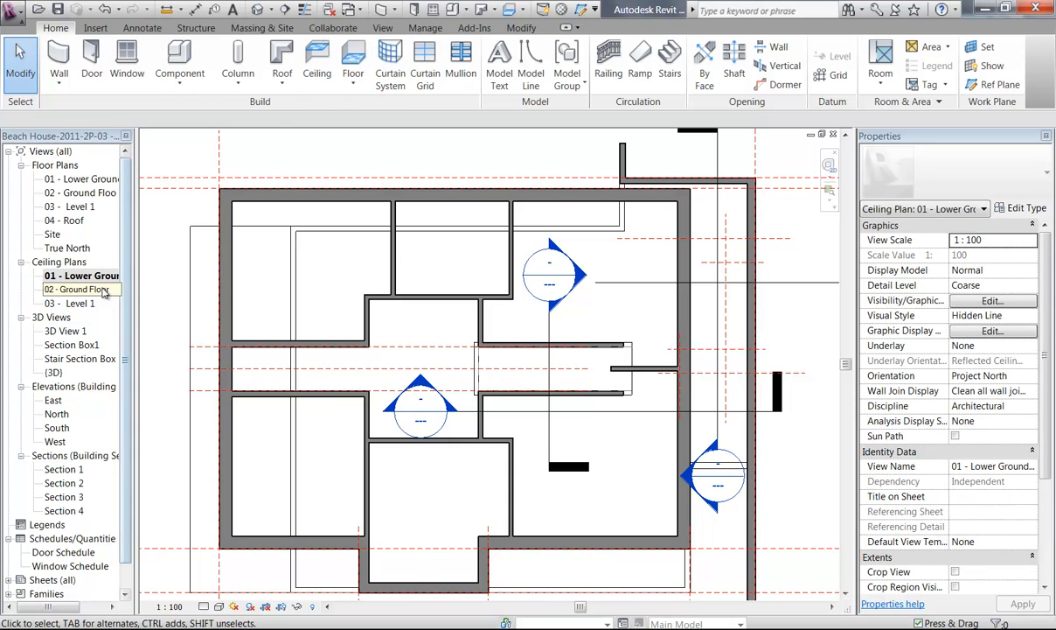
scroll(127, 385, down, 1)
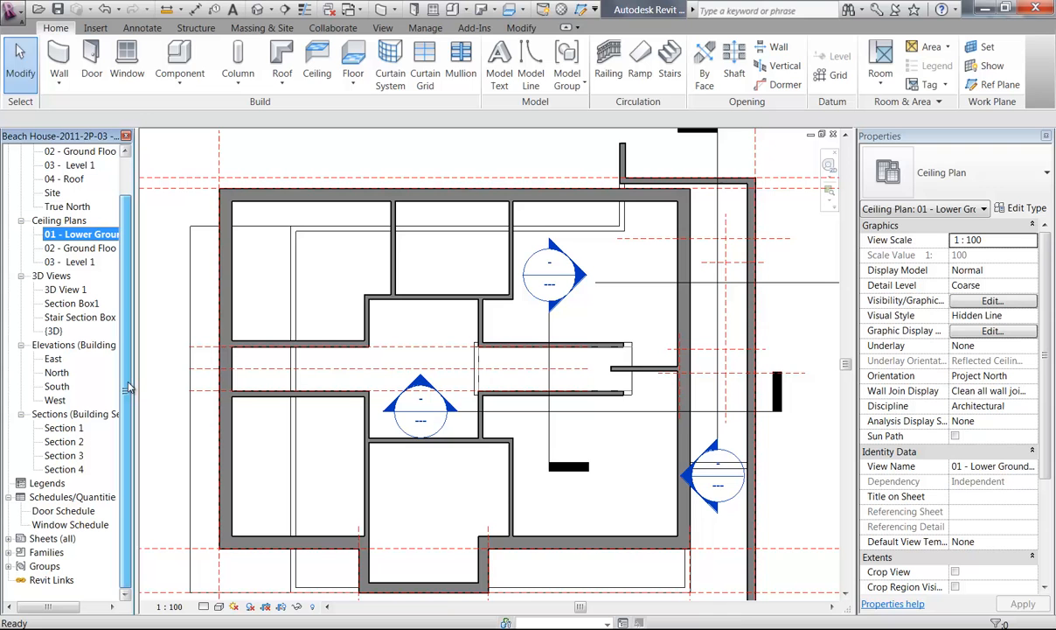
double_click(62, 427)
scroll(514, 378, down, 8)
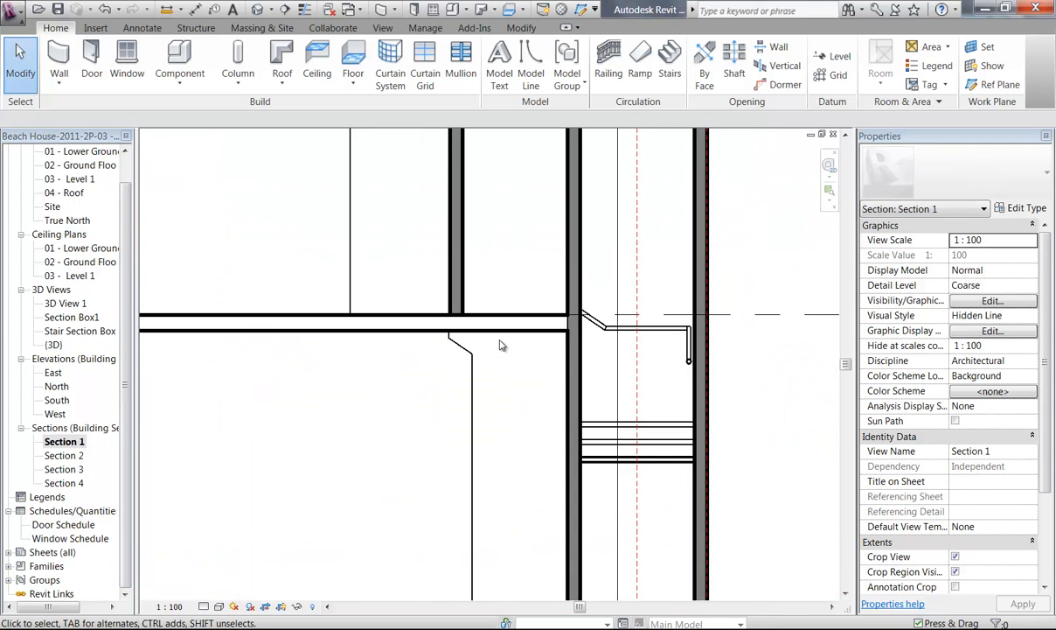
scroll(446, 373, up, 2)
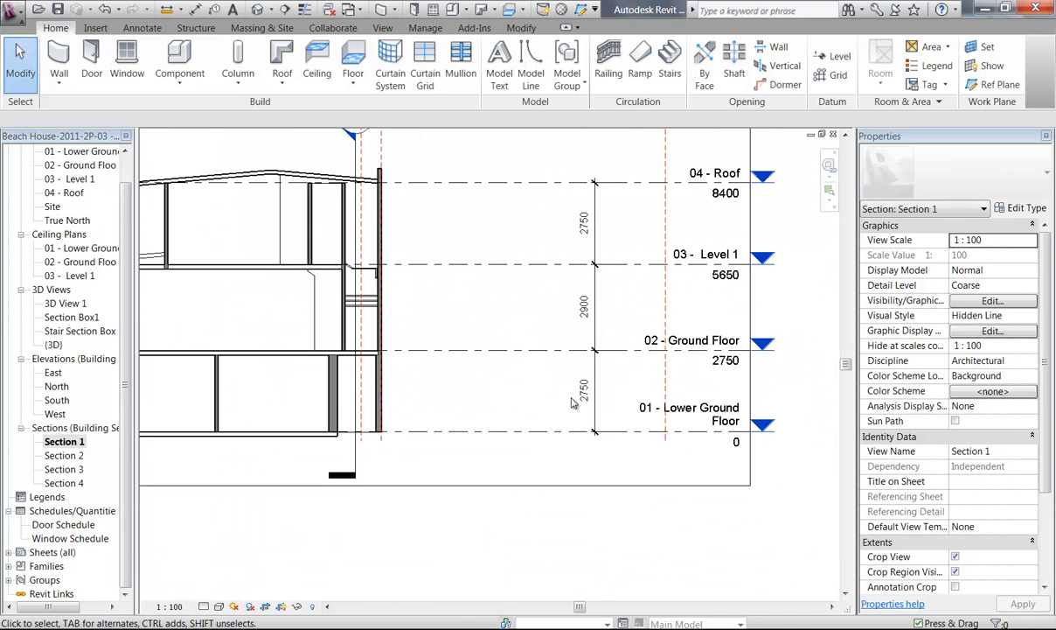
click(527, 351)
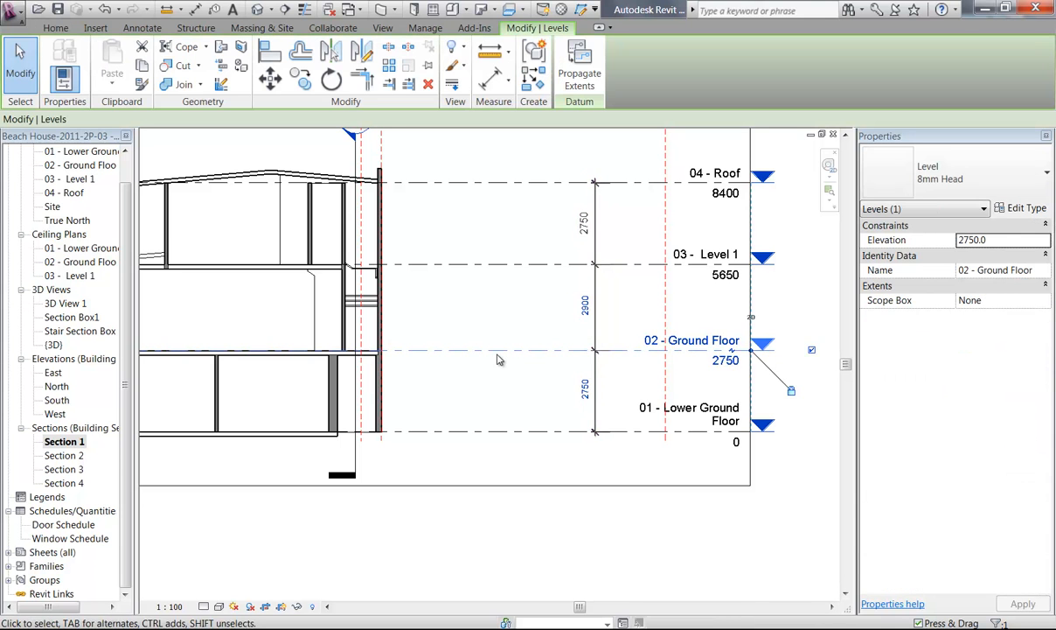
middle_drag(374, 361, 508, 352)
key(Escape)
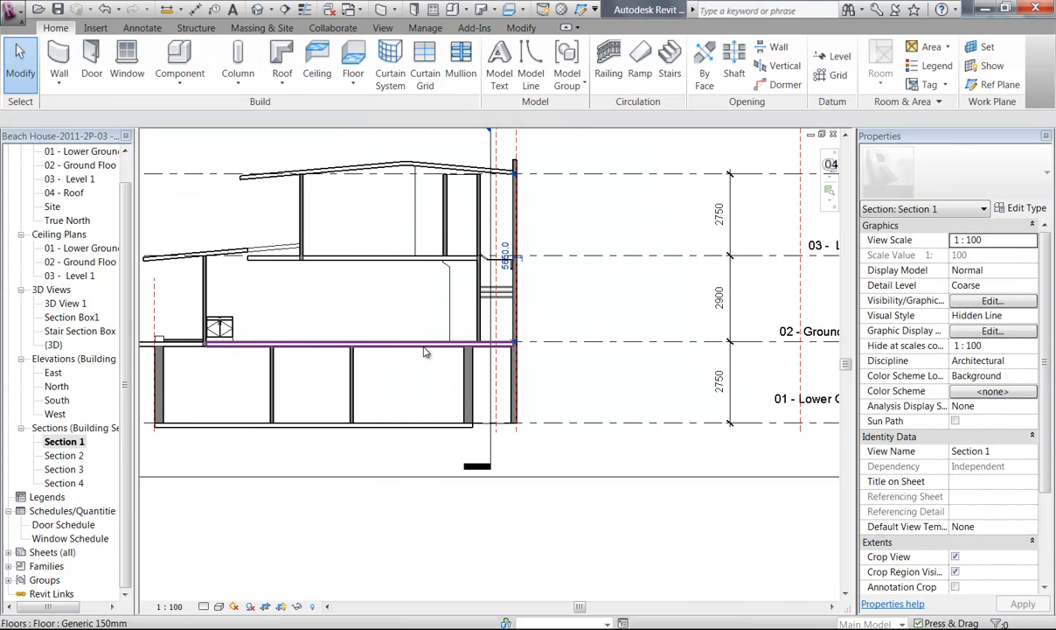
Examine the ground floor slab and the lower ground floor rooms beneath it in Section 1
click(489, 350)
scroll(540, 372, up, 2)
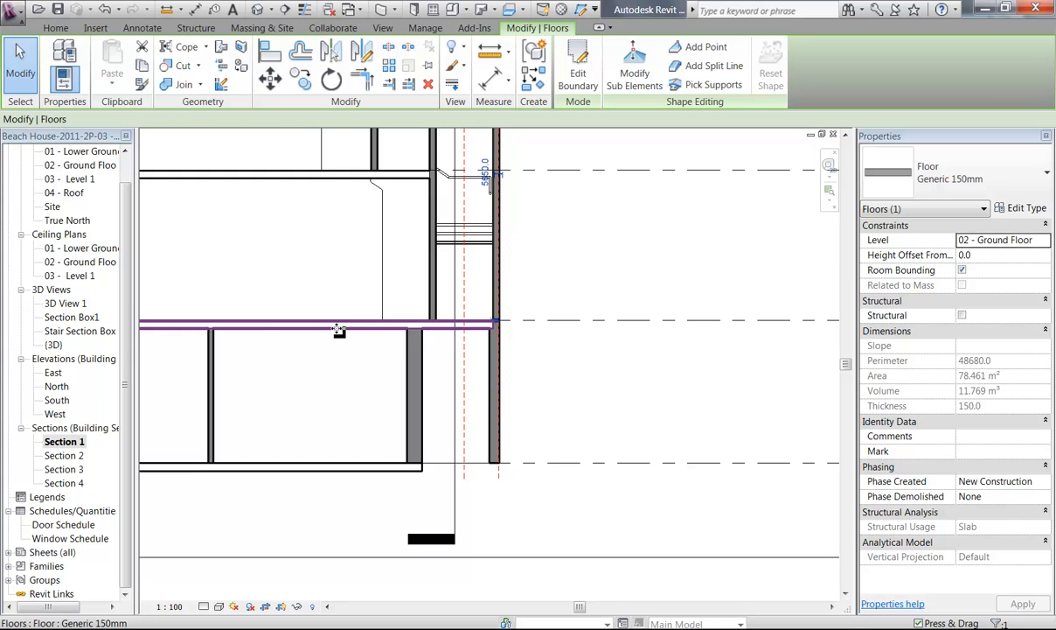
scroll(340, 328, down, 3)
middle_drag(394, 354, 365, 346)
click(404, 357)
scroll(426, 362, up, 1)
scroll(449, 328, down, 3)
scroll(354, 337, up, 1)
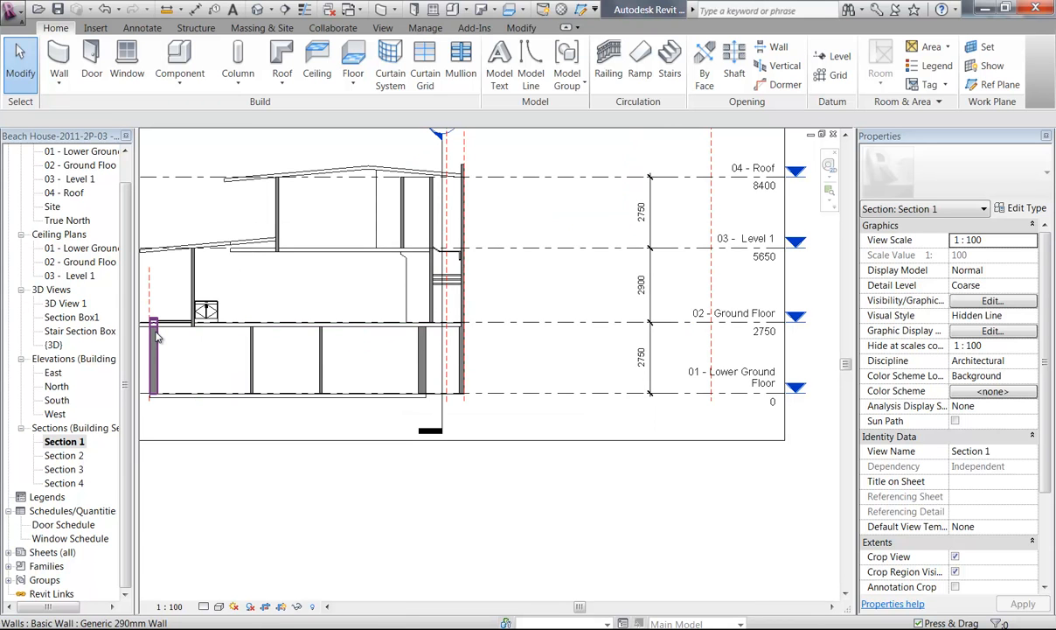
scroll(373, 341, up, 2)
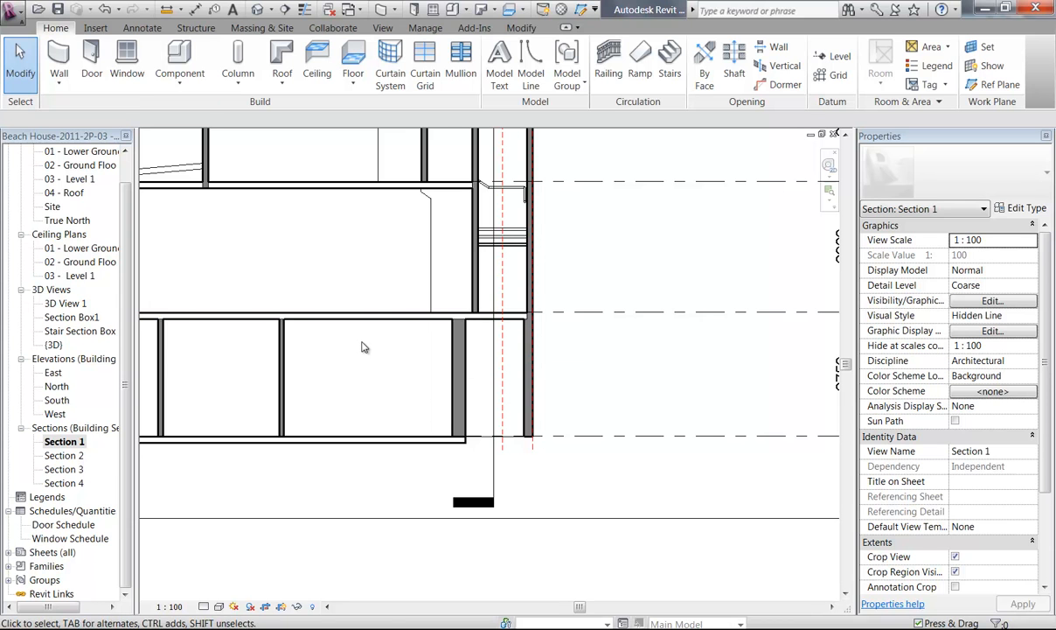
scroll(363, 347, down, 2)
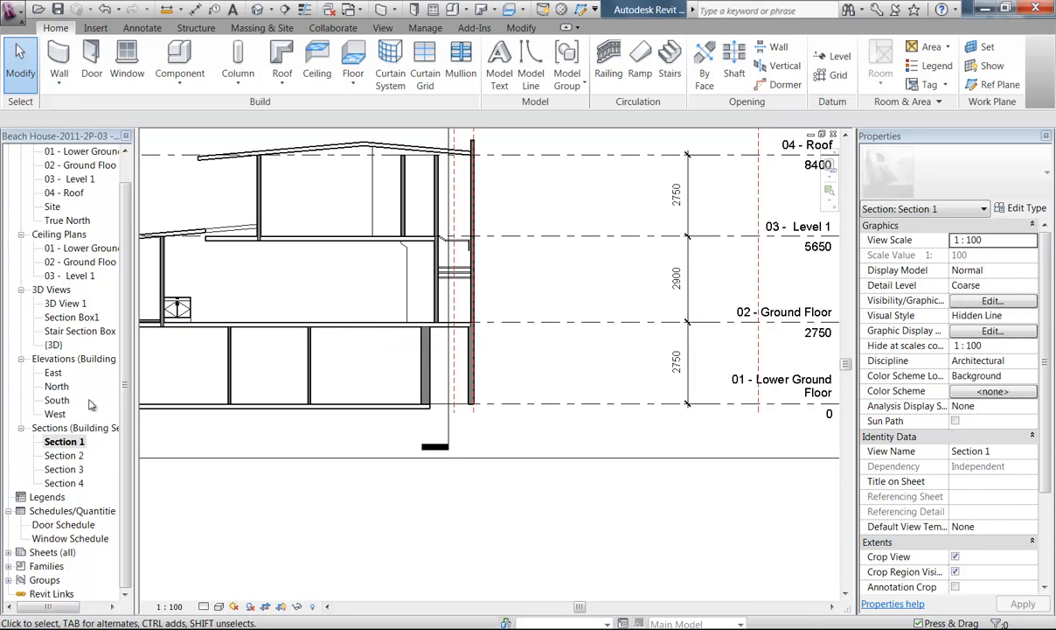
Return to the 01 - Lower Ground Floor ceiling plan and start a sketched ceiling
scroll(77, 272, up, 1)
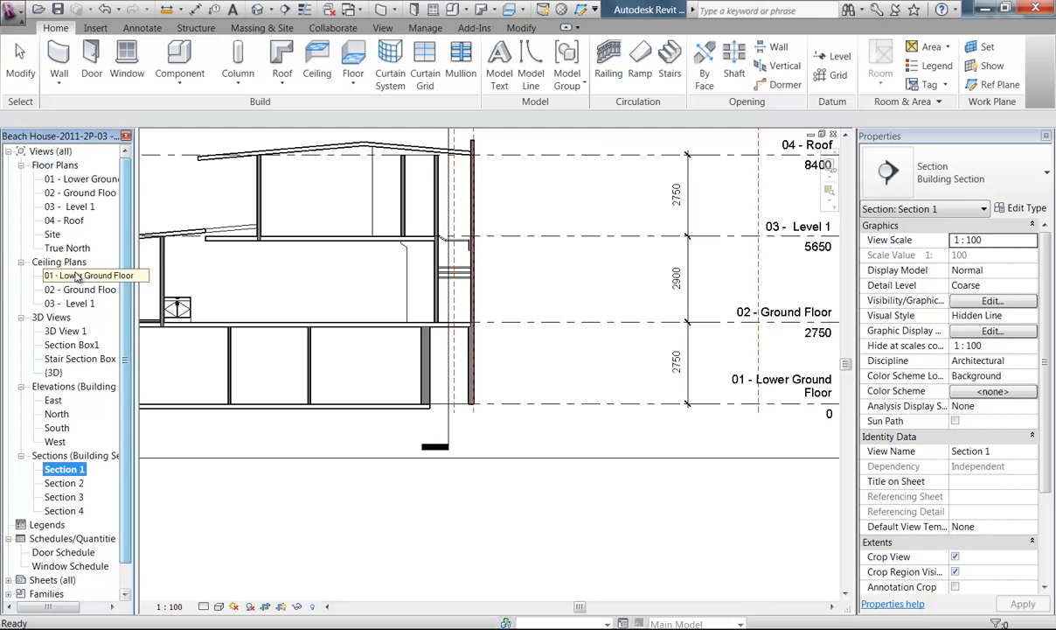
double_click(76, 276)
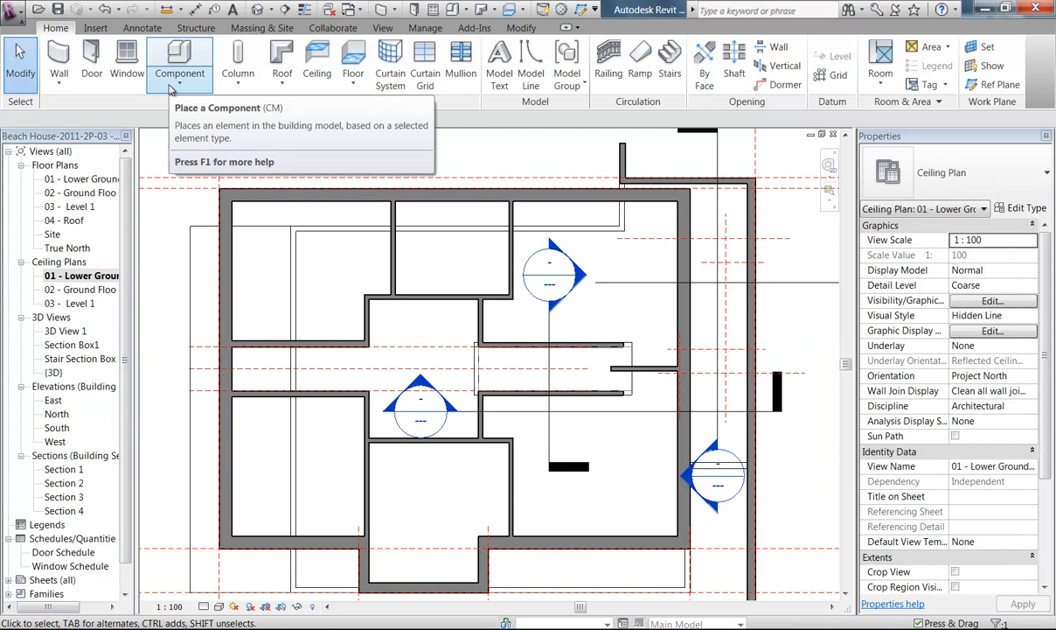
click(319, 71)
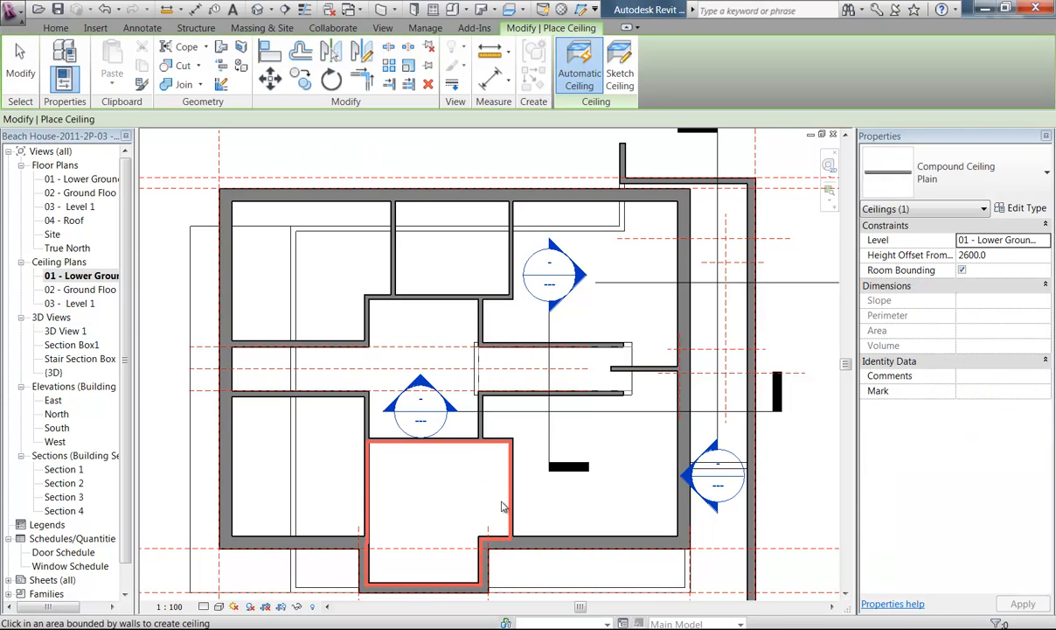
click(619, 72)
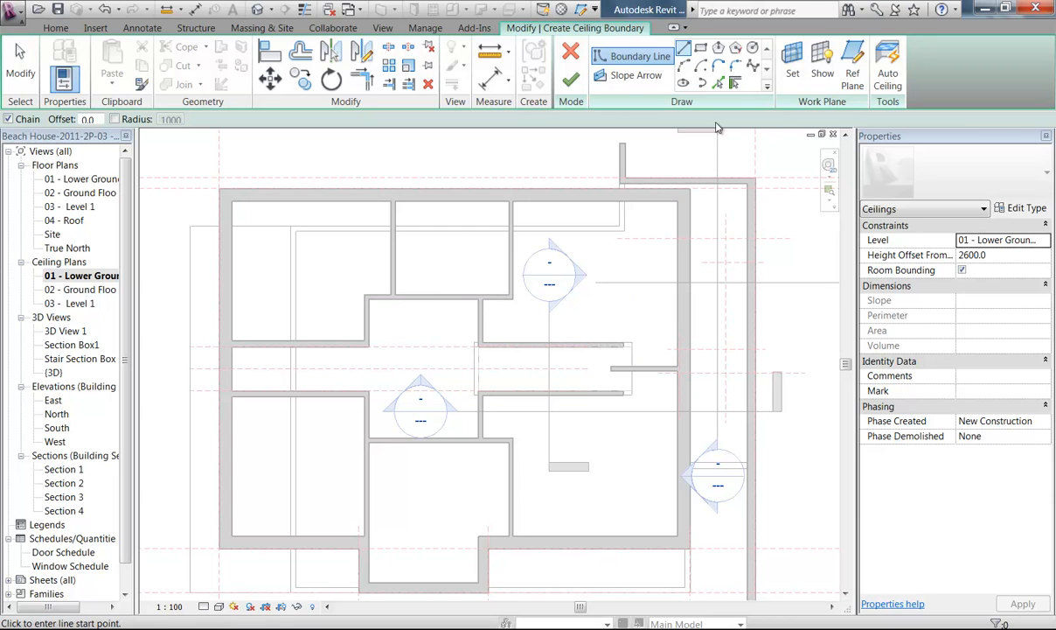
Create ceiling boundary lines from the inner faces of the exterior walls, including the projecting bay, using Pick Lines
click(718, 85)
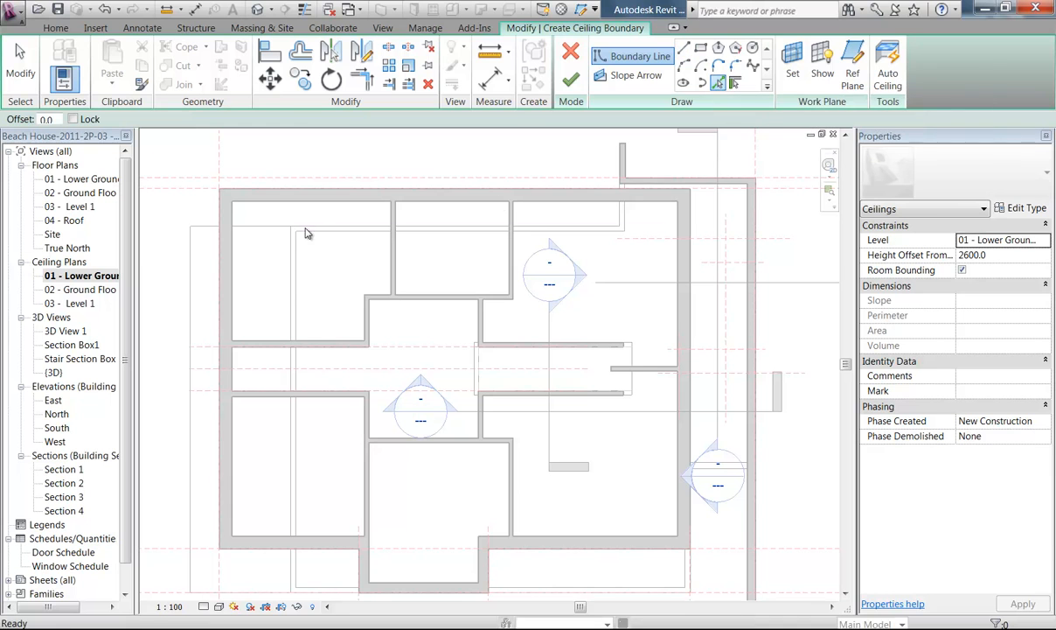
click(297, 205)
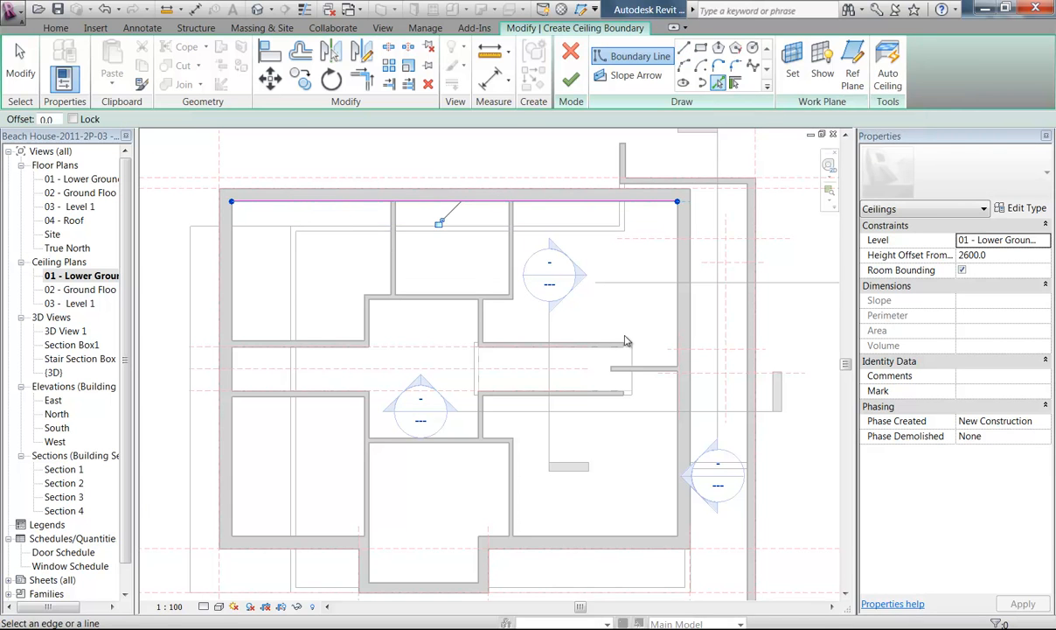
click(677, 273)
click(560, 533)
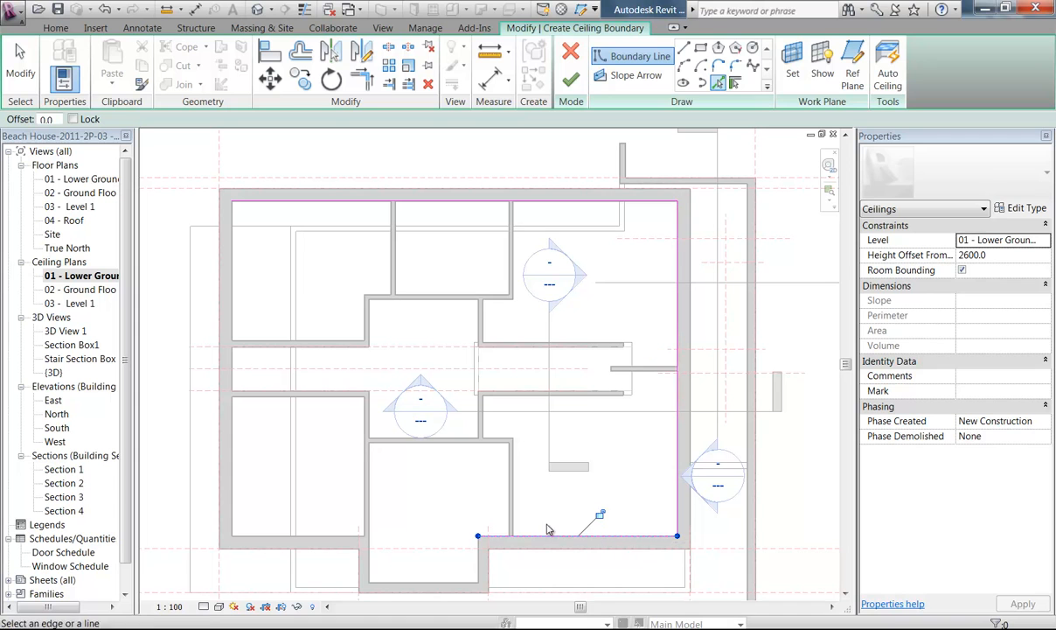
click(479, 547)
click(437, 583)
click(360, 546)
click(299, 543)
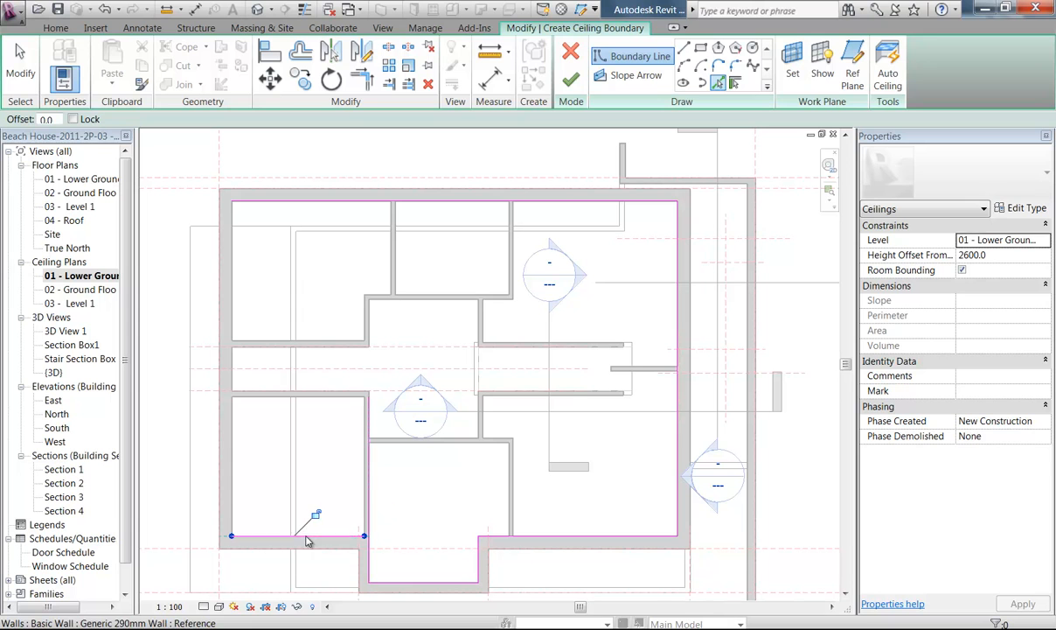
click(233, 500)
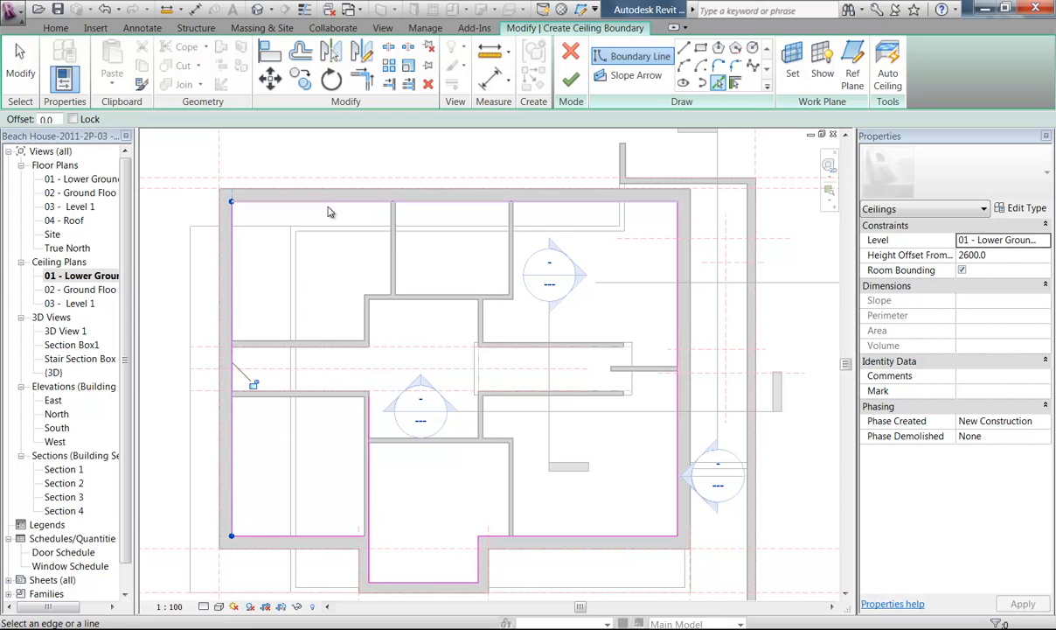
Trim the lower wall boundary line and the bay's west side line into a corner
click(362, 78)
click(331, 537)
click(369, 560)
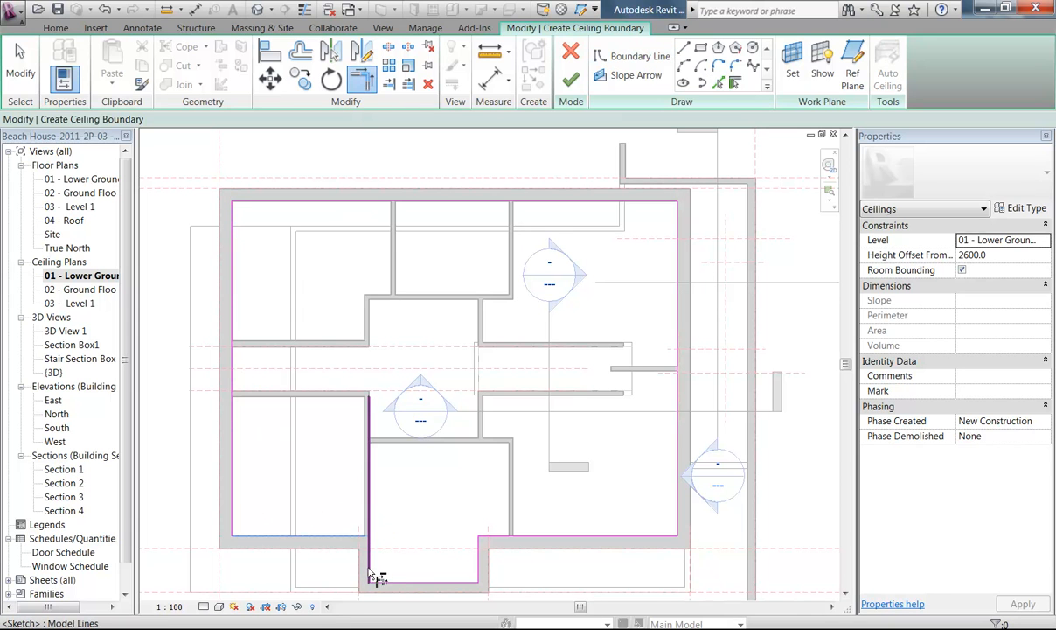
middle_drag(426, 488, 408, 479)
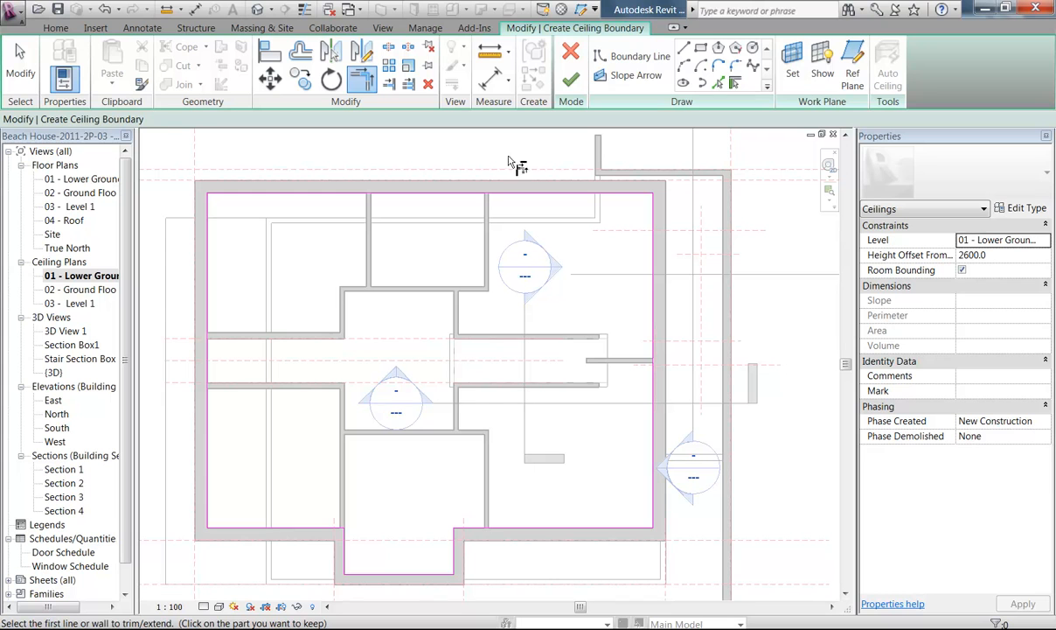
Add the complete rectangular edge chain of the floor's stair opening to the ceiling boundary with Pick Lines
click(640, 55)
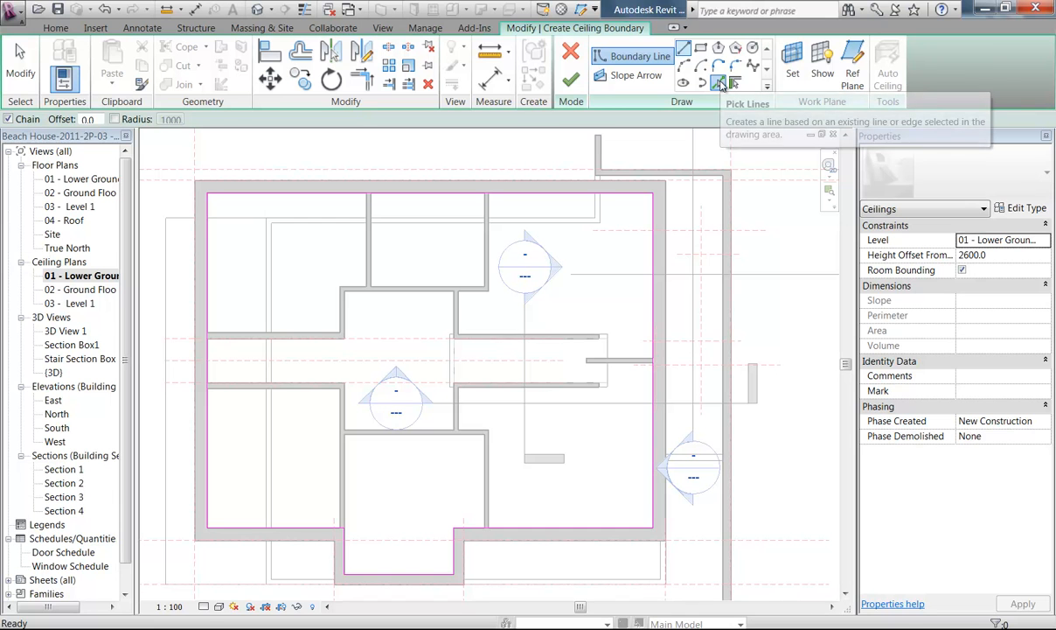
click(719, 83)
scroll(507, 279, up, 5)
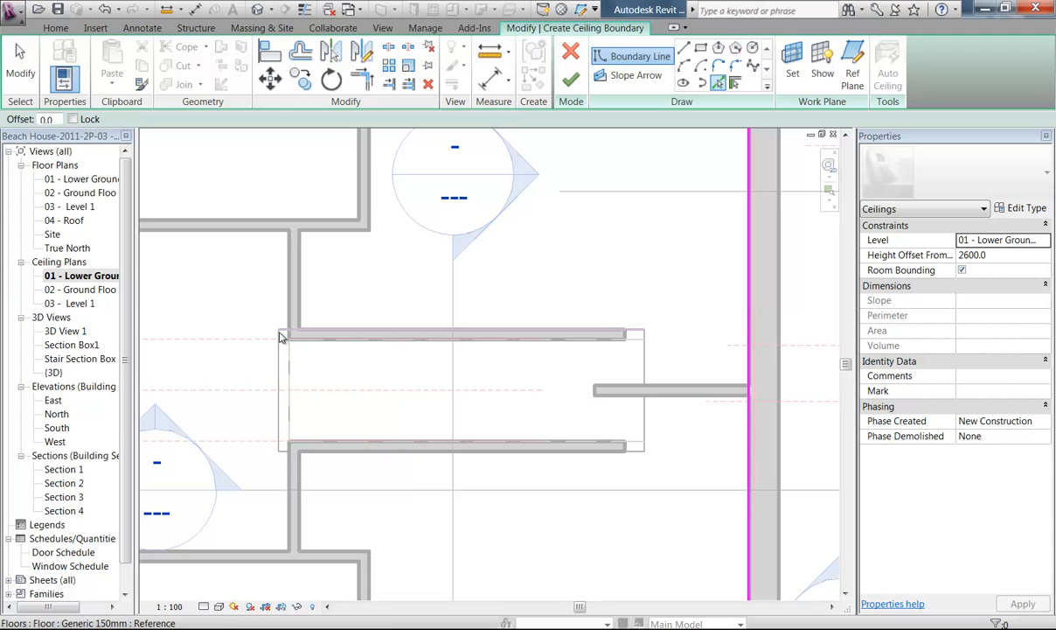
scroll(442, 437, up, 2)
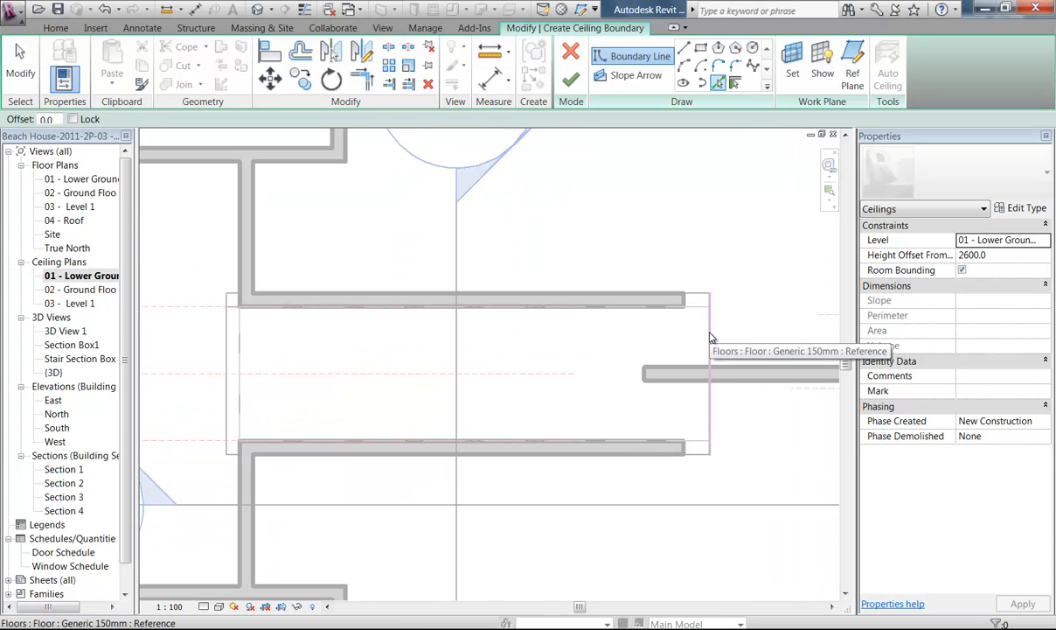
click(710, 337)
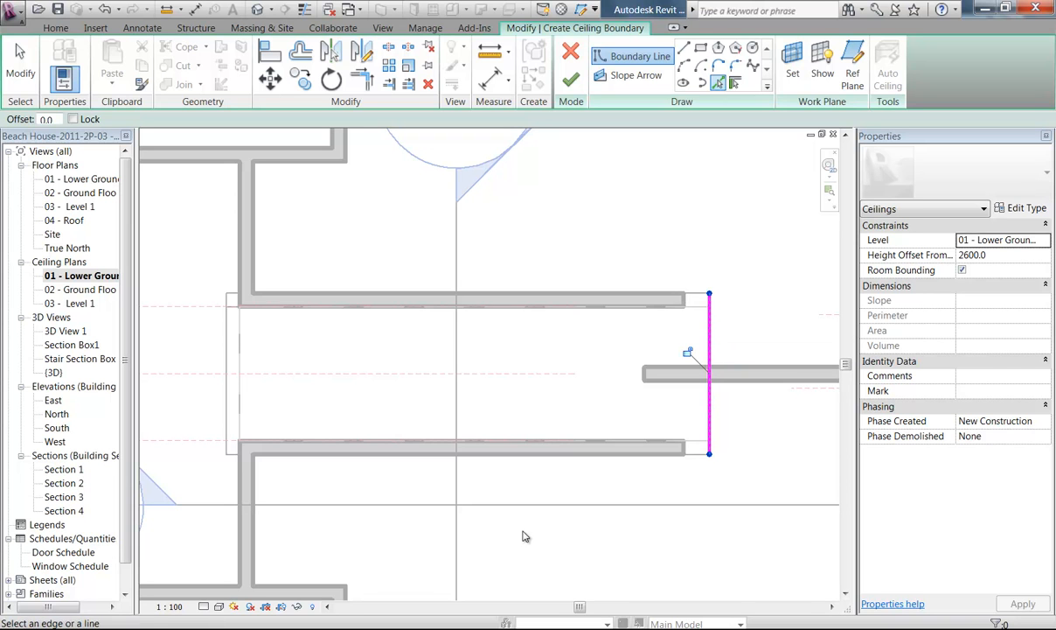
key(ctrl+z)
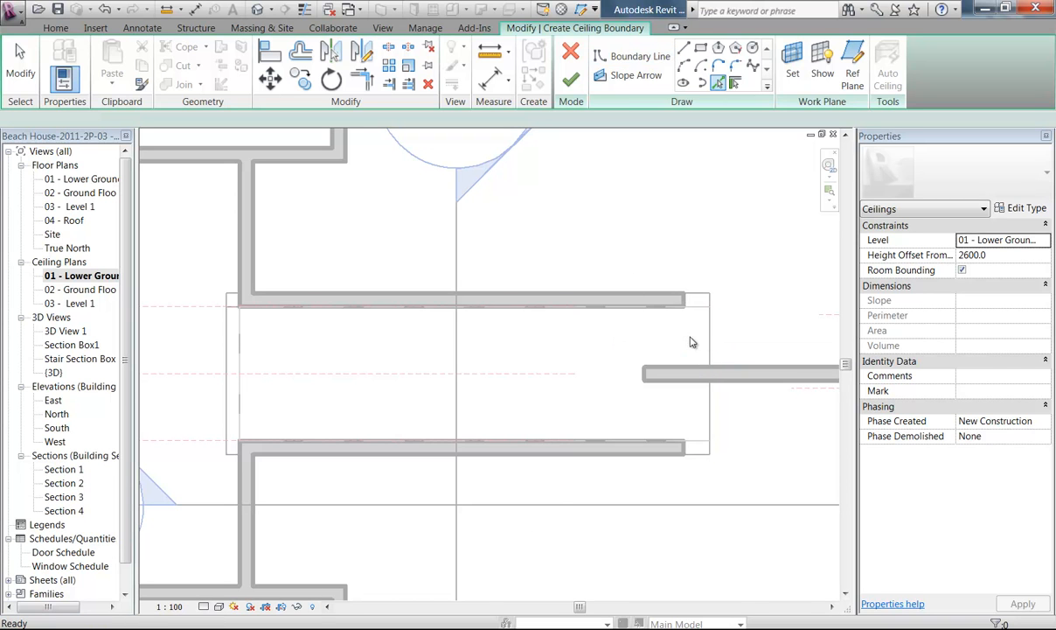
key(Tab)
key(Tab)
click(710, 341)
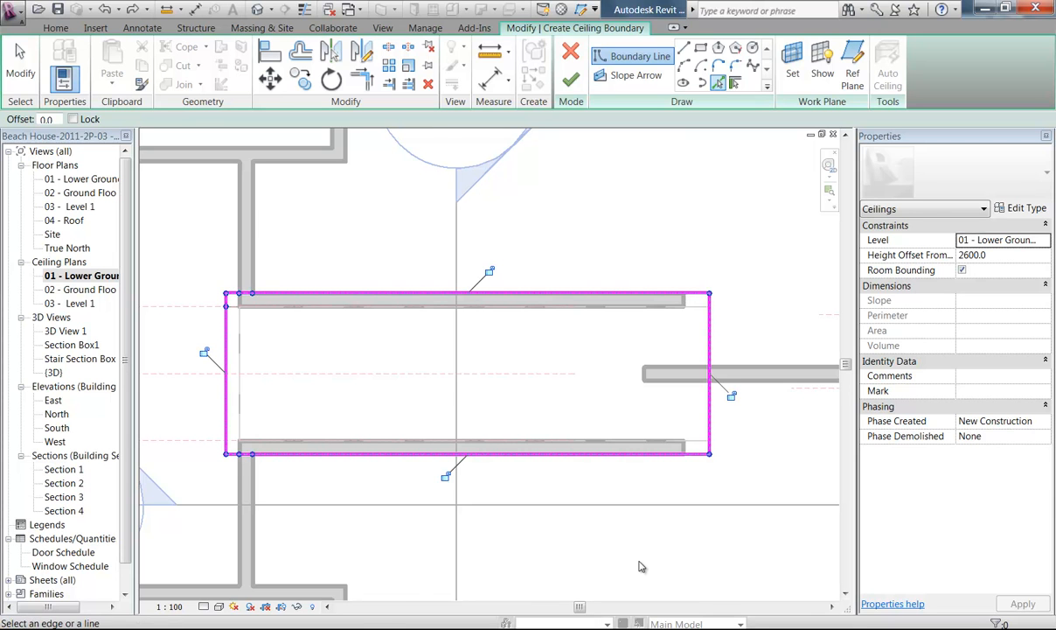
Delete the short surplus boundary segments at the stair opening's upper-west corner
scroll(436, 379, down, 2)
middle_drag(400, 379, 497, 348)
right_click(350, 245)
click(376, 251)
drag(348, 260, 426, 314)
key(Delete)
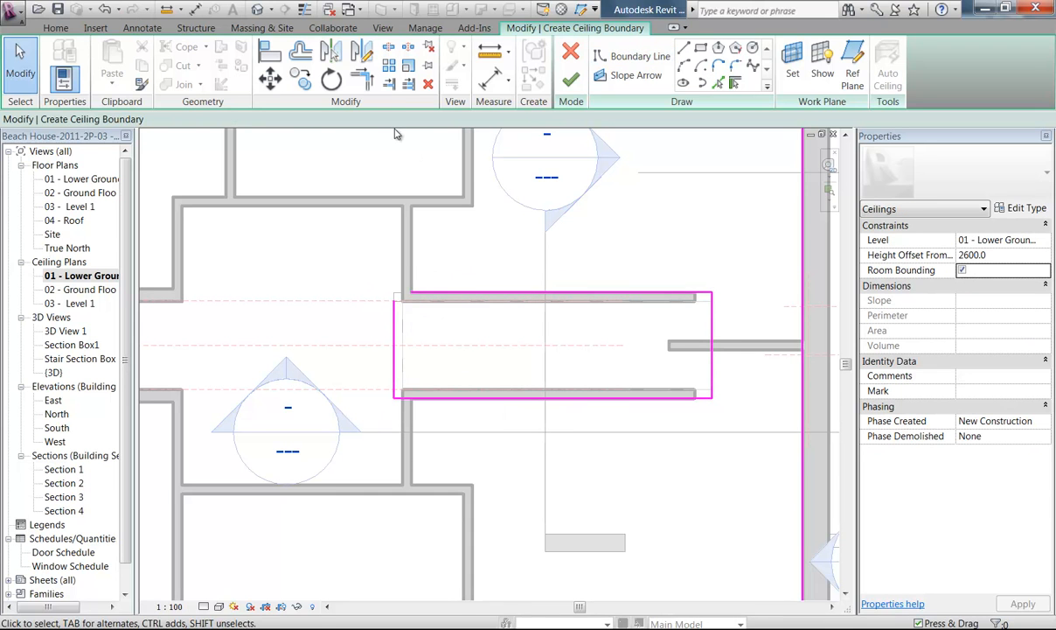
Trim the stair opening's upper and west boundary lines into a closed corner
key(t)
key(r)
click(427, 296)
click(395, 325)
right_click(350, 246)
click(360, 254)
right_click(355, 259)
click(385, 266)
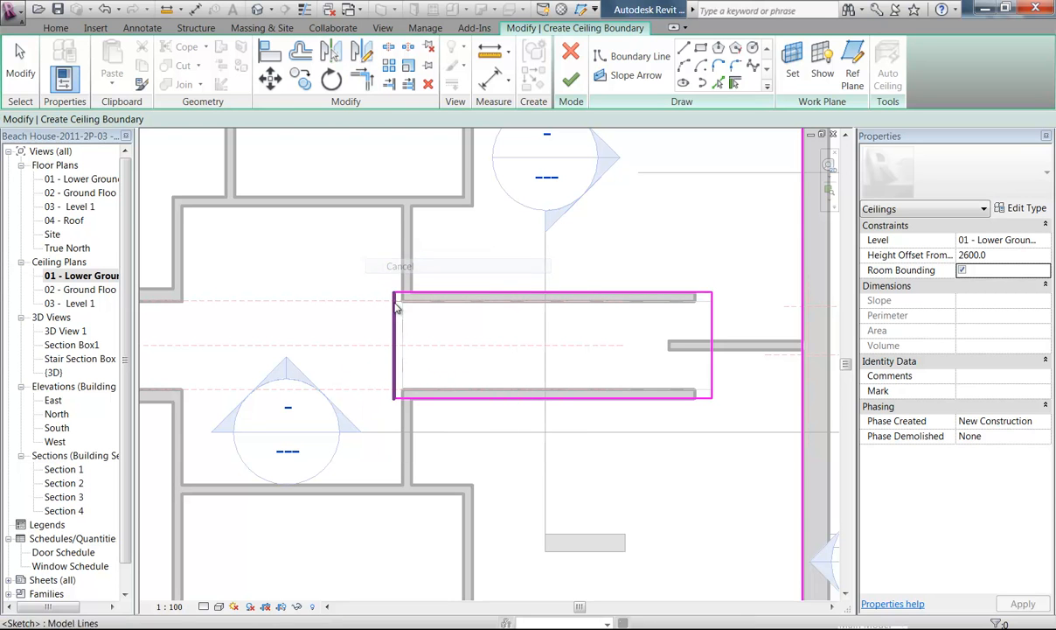
scroll(349, 283, down, 3)
middle_drag(339, 289, 391, 361)
scroll(474, 300, down, 3)
scroll(380, 376, up, 1)
scroll(396, 368, up, 2)
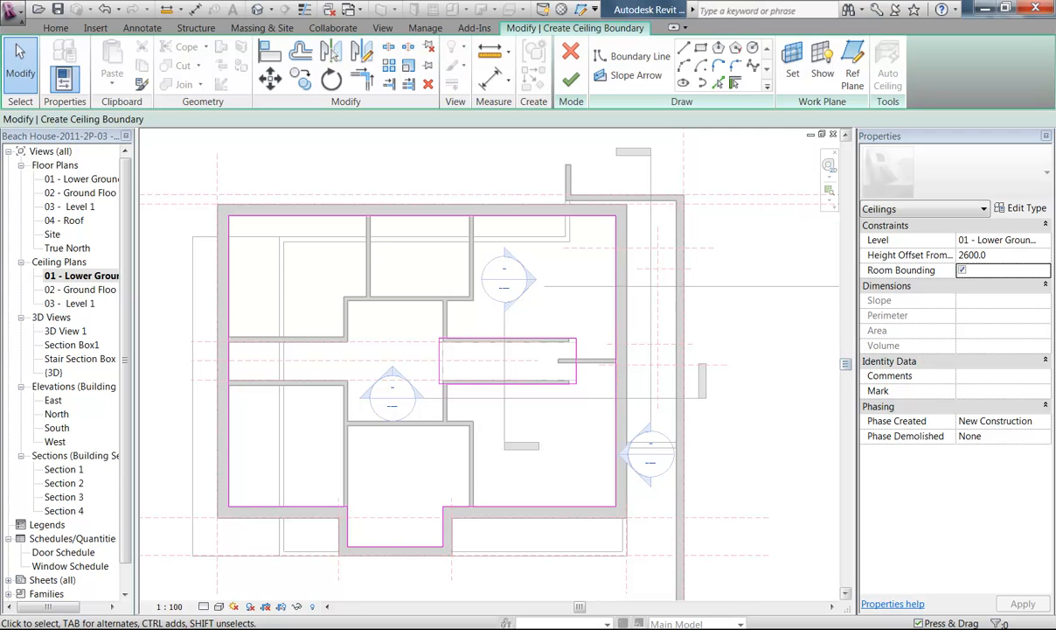
Examine the layer structure of the Plain compound ceiling type, including its layer materials and thicknesses
click(1009, 256)
click(1009, 255)
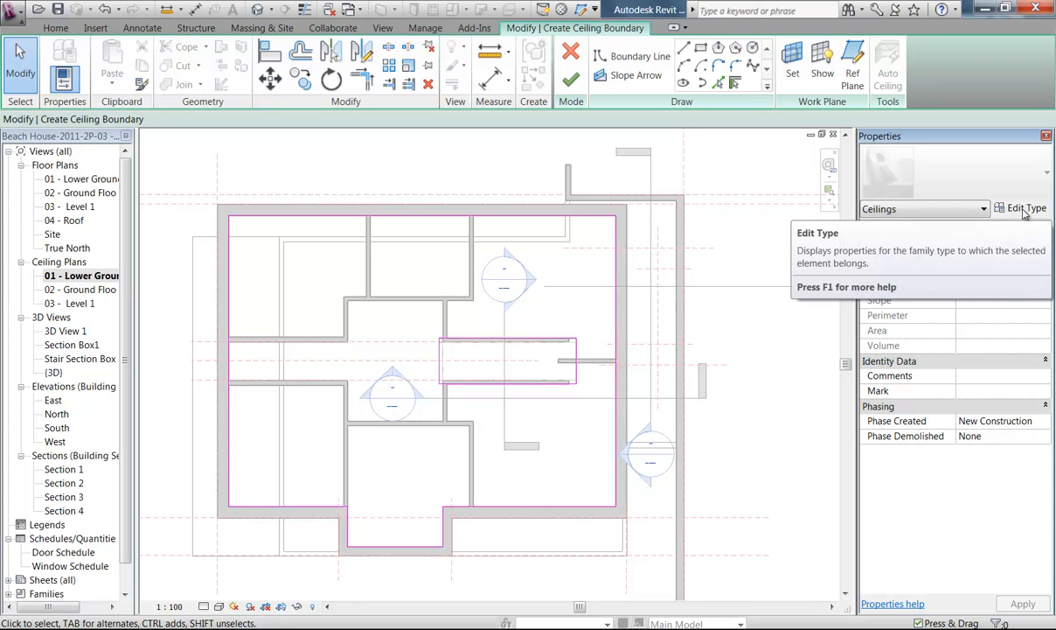
click(1024, 210)
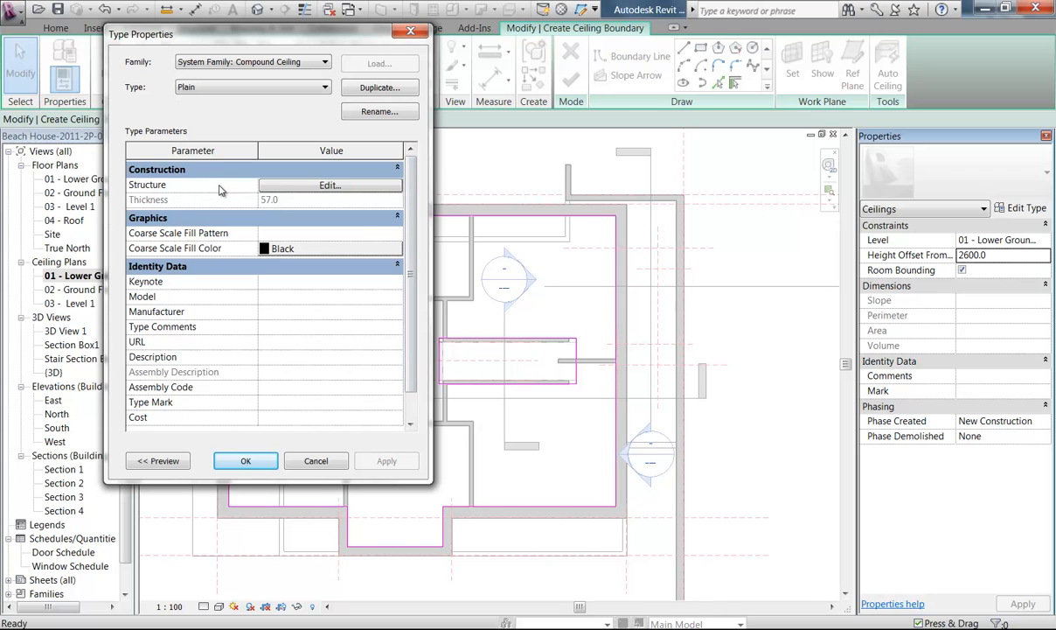
click(325, 186)
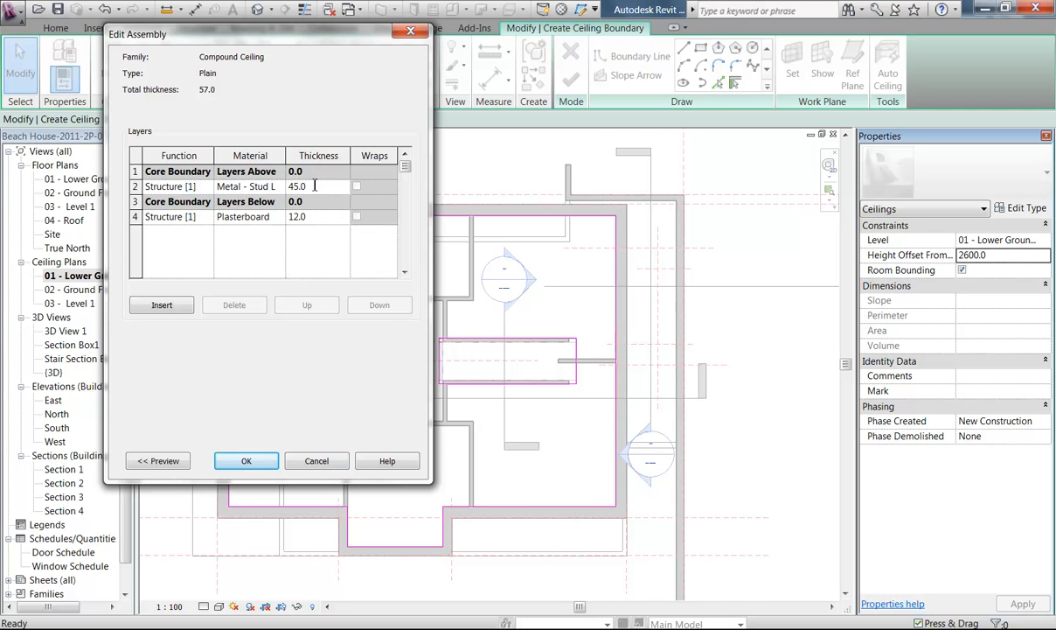
click(302, 218)
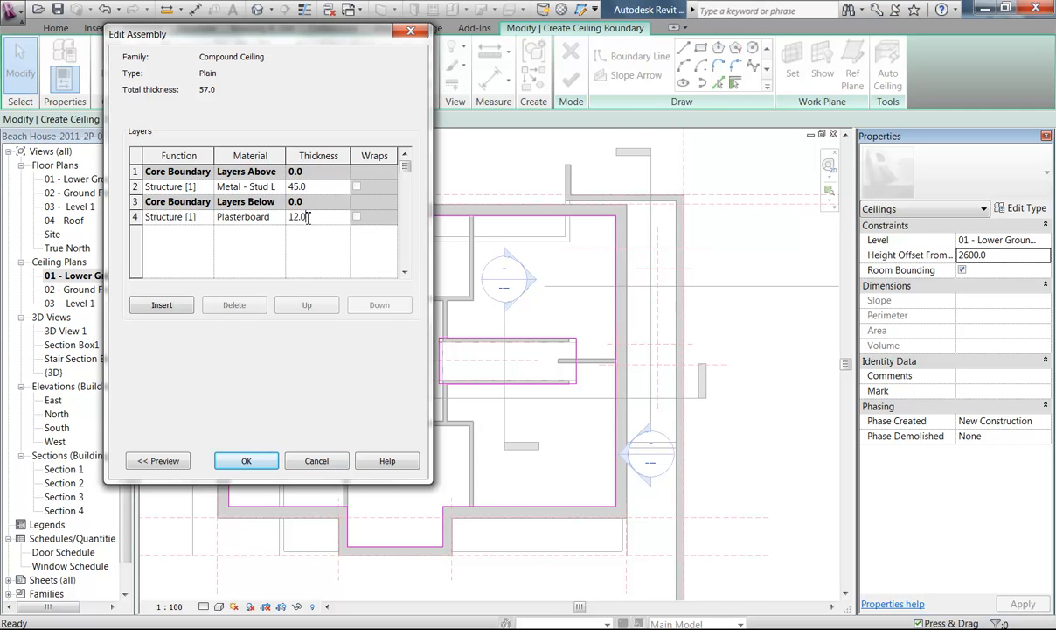
click(320, 219)
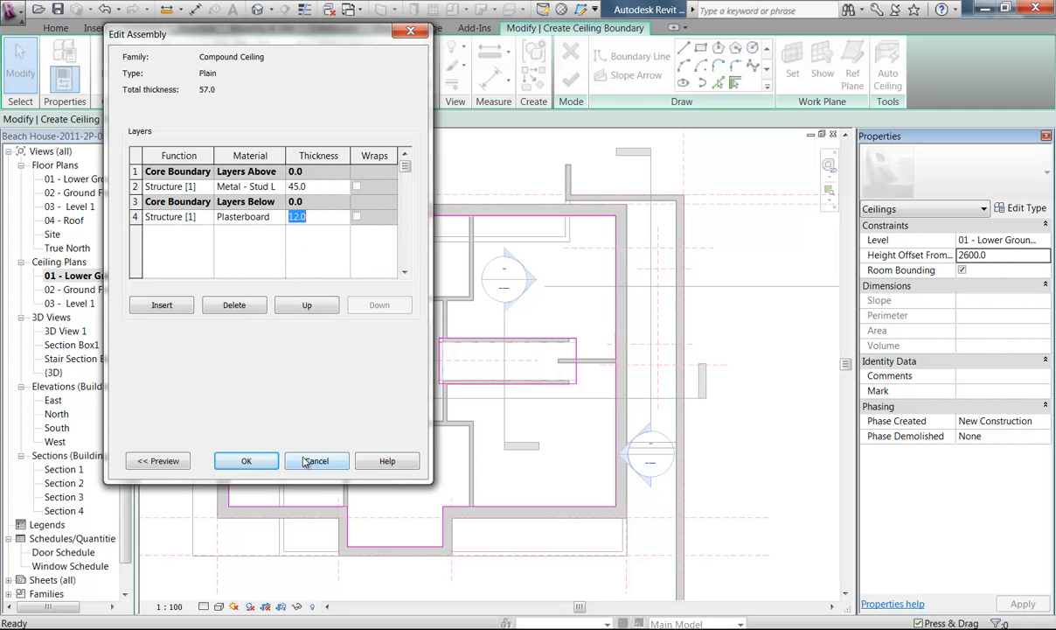
click(313, 461)
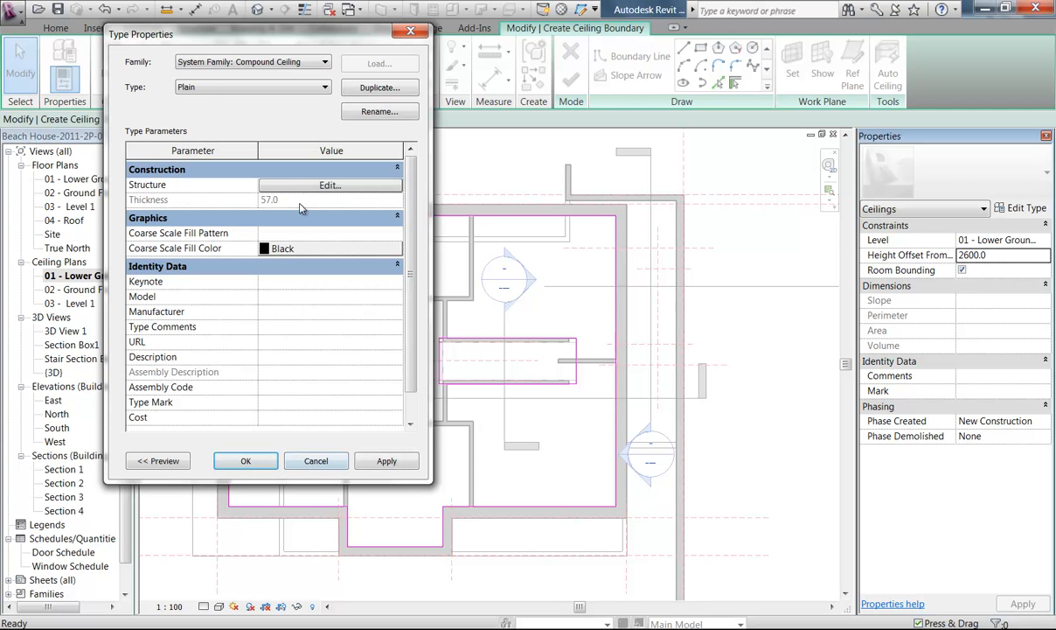
click(377, 88)
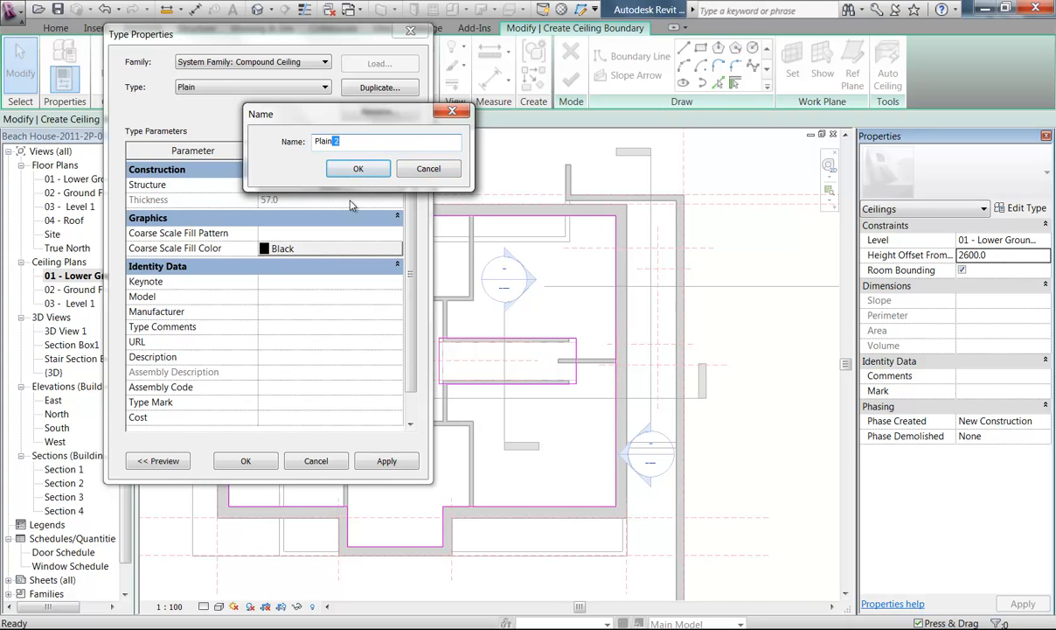
click(427, 170)
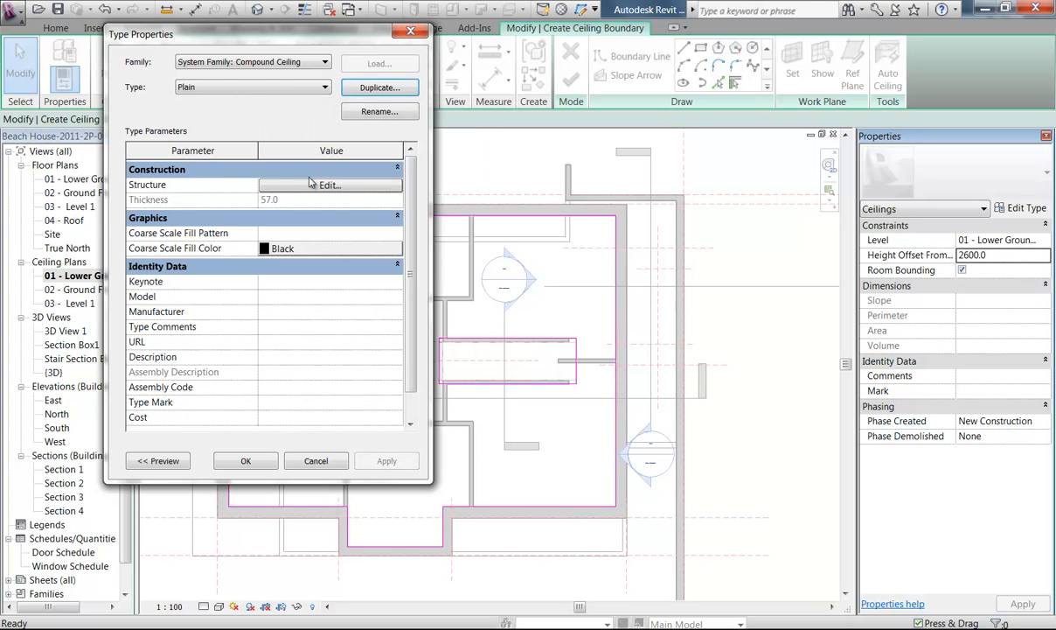
click(280, 88)
click(278, 88)
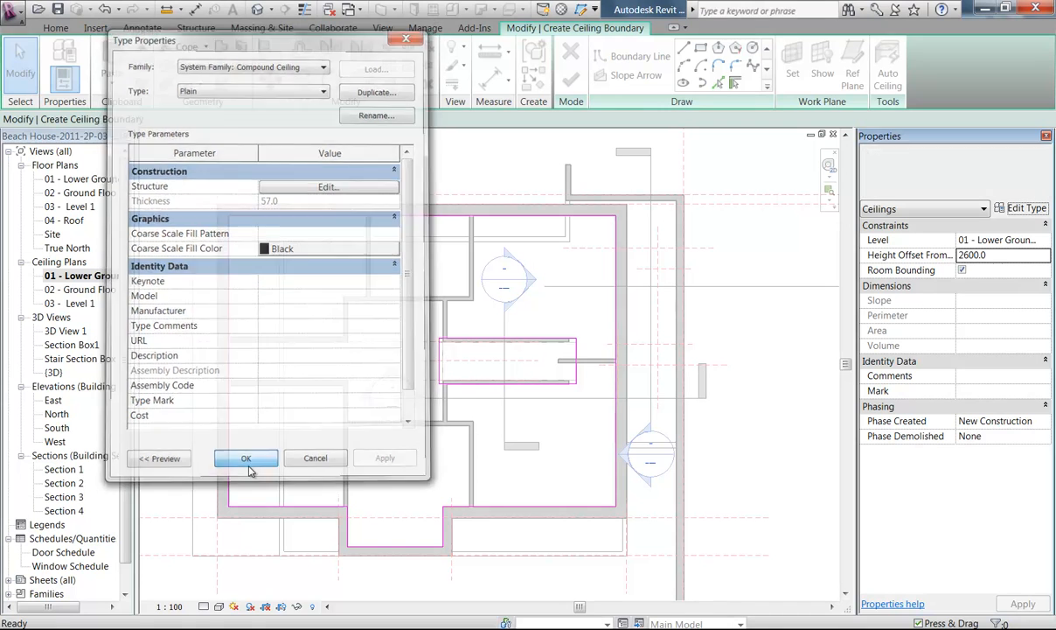
click(247, 463)
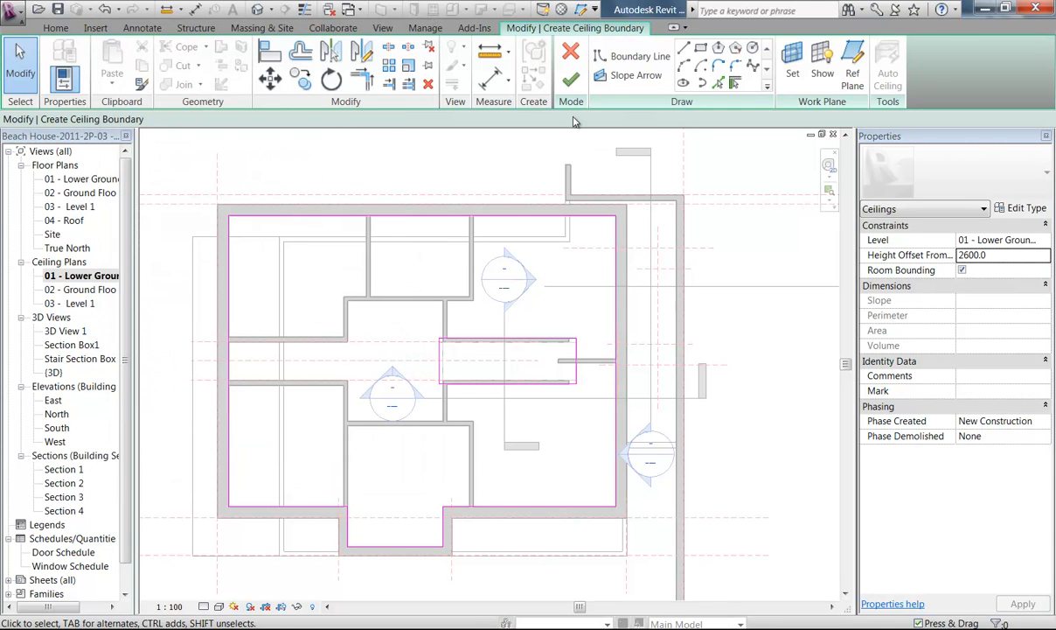
Finish the ceiling boundary sketch and open Section 1 at the lower ground floor ceiling
click(571, 82)
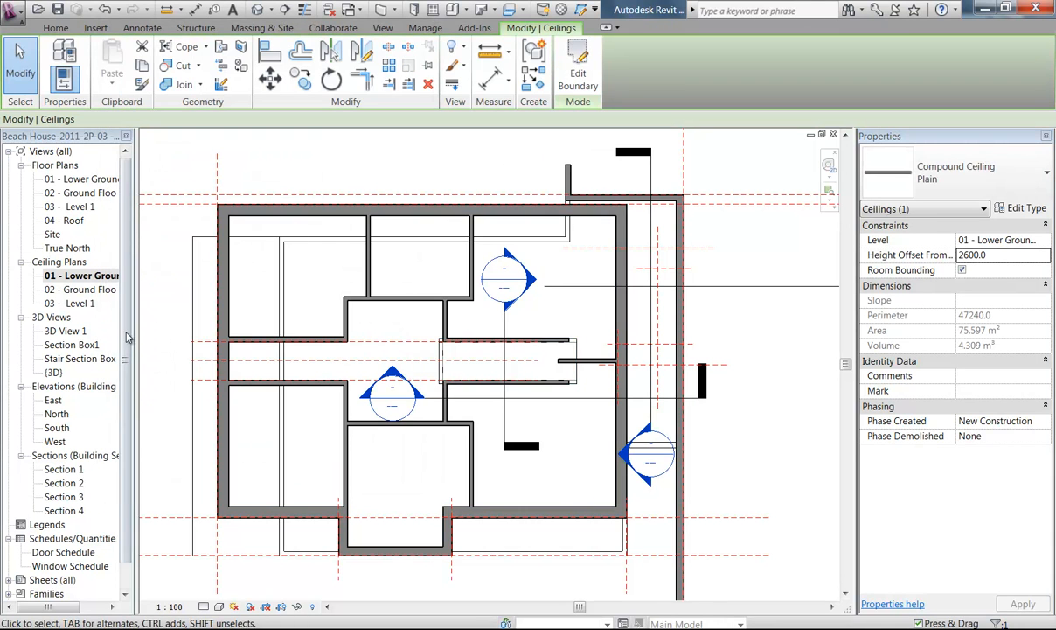
double_click(63, 469)
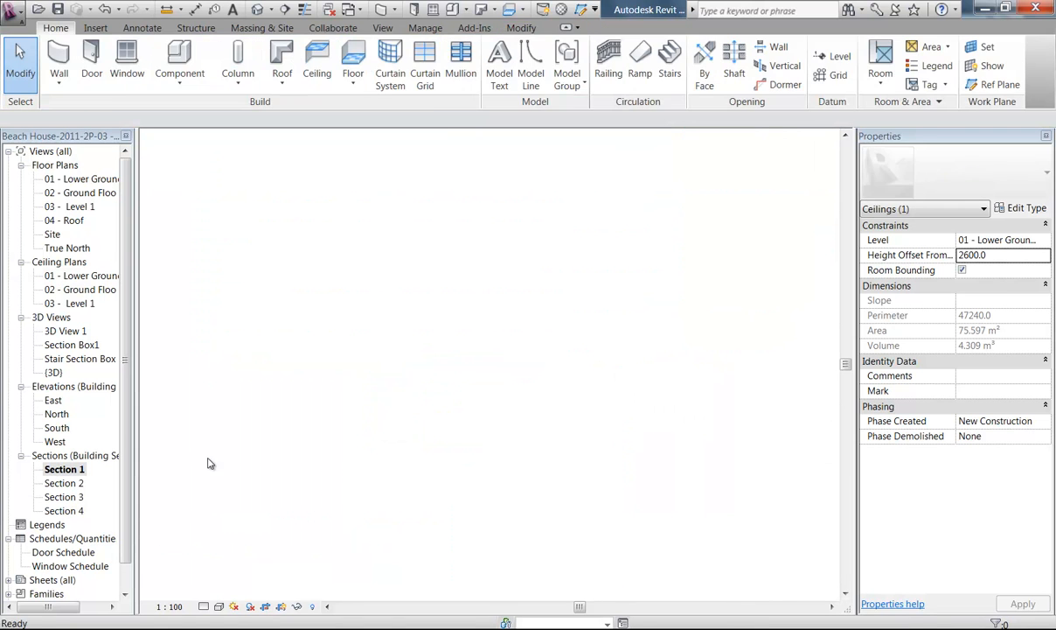
middle_drag(353, 427, 431, 365)
scroll(396, 345, up, 5)
scroll(380, 404, down, 2)
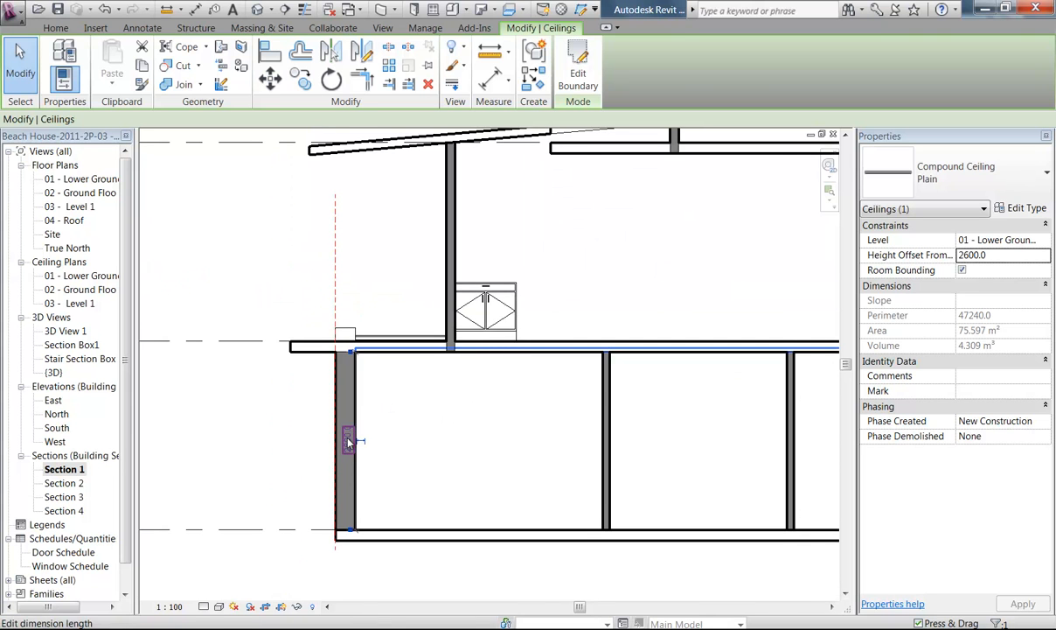
Examine the ceiling's position against the floor above and the extent of the lower ground floor in Section 1
scroll(443, 394, down, 3)
middle_drag(443, 393, 299, 368)
scroll(296, 367, down, 2)
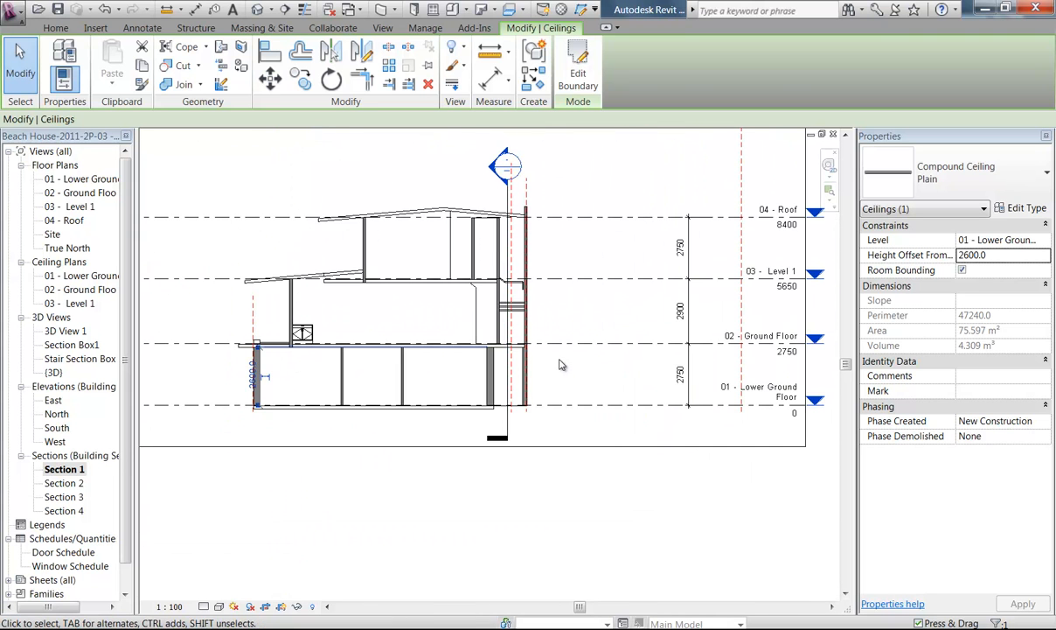
scroll(558, 363, up, 2)
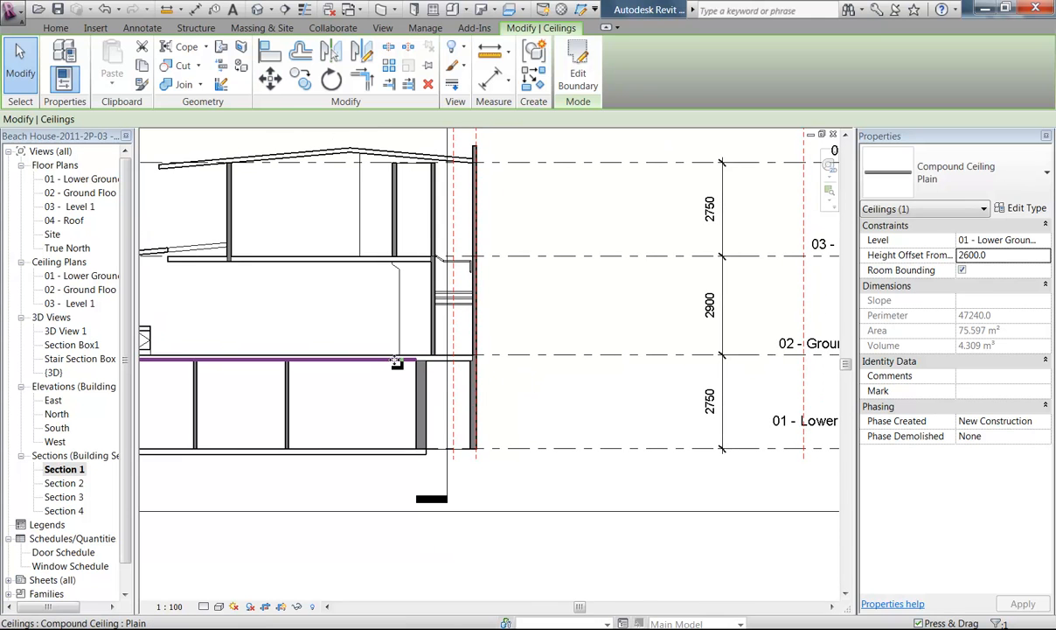
scroll(396, 362, up, 1)
scroll(552, 373, down, 1)
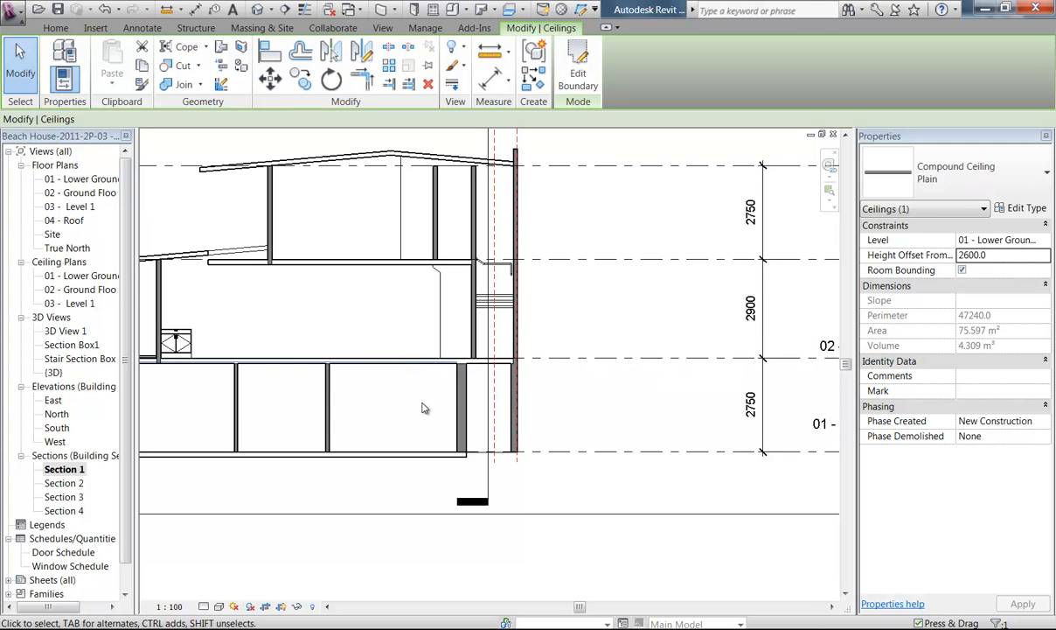
middle_drag(411, 410, 455, 383)
scroll(450, 379, down, 3)
scroll(186, 350, up, 4)
scroll(186, 350, up, 2)
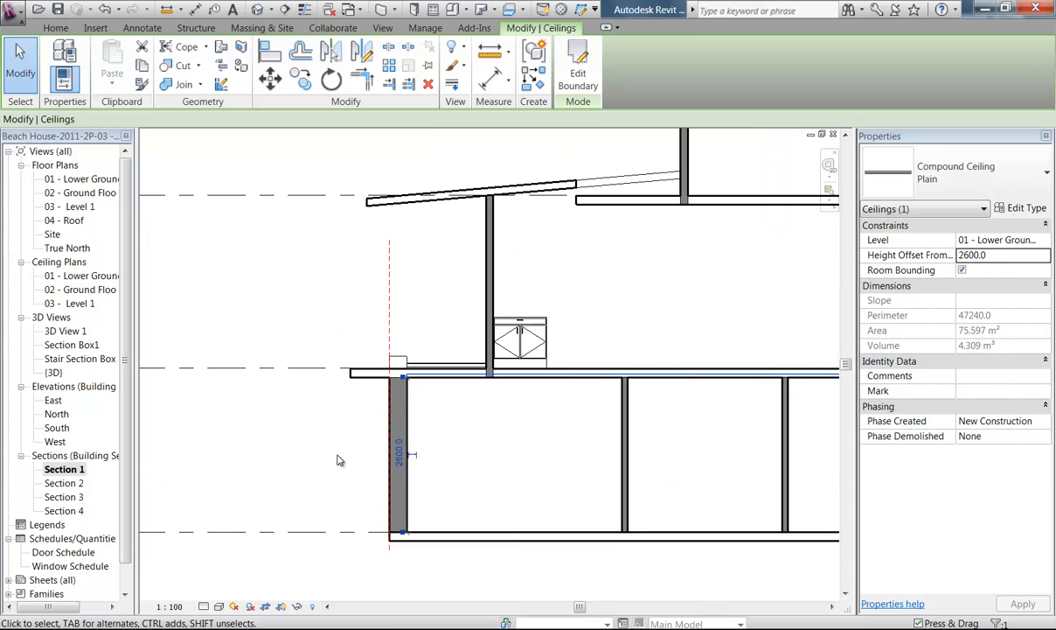
Set the lower ground floor ceiling's height offset from level to 2500 mm
middle_drag(470, 459, 386, 435)
text(5)
key(Return)
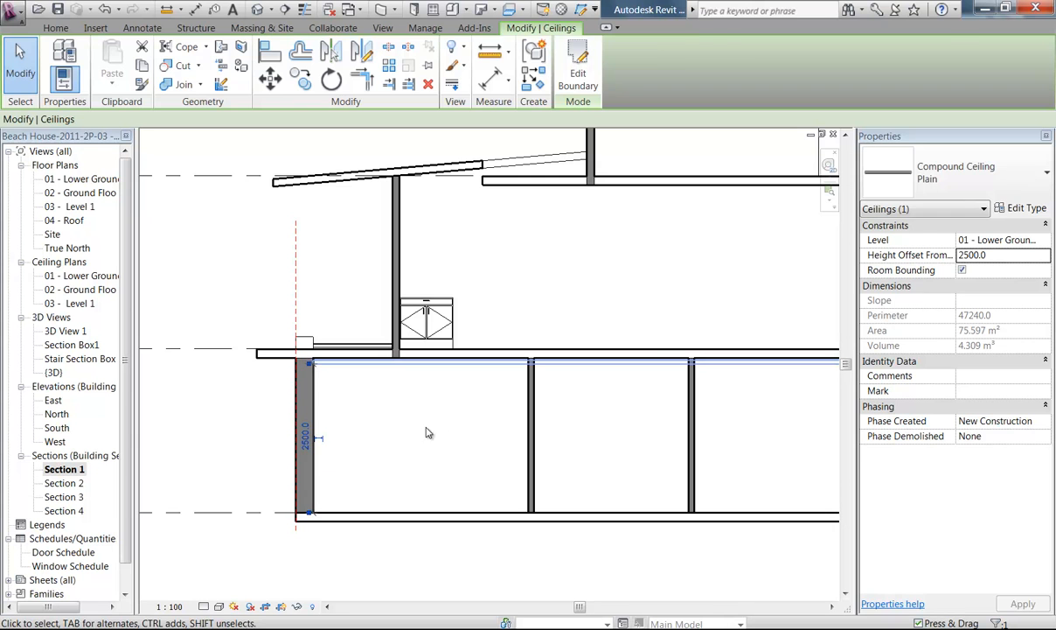
key(Escape)
scroll(359, 354, up, 4)
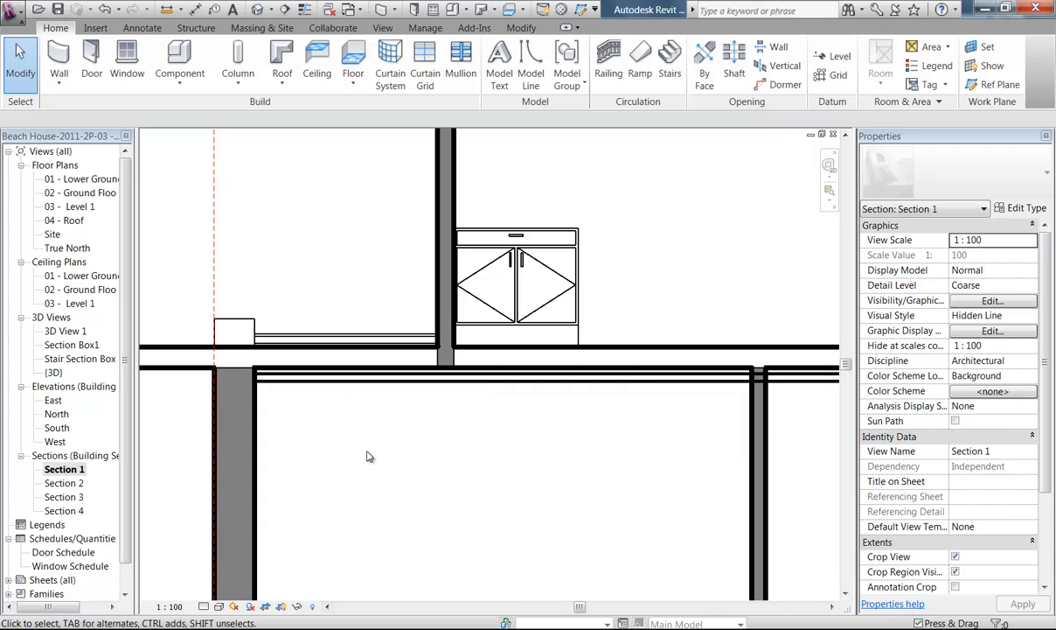
scroll(377, 451, down, 2)
middle_drag(458, 473, 306, 435)
scroll(336, 400, down, 3)
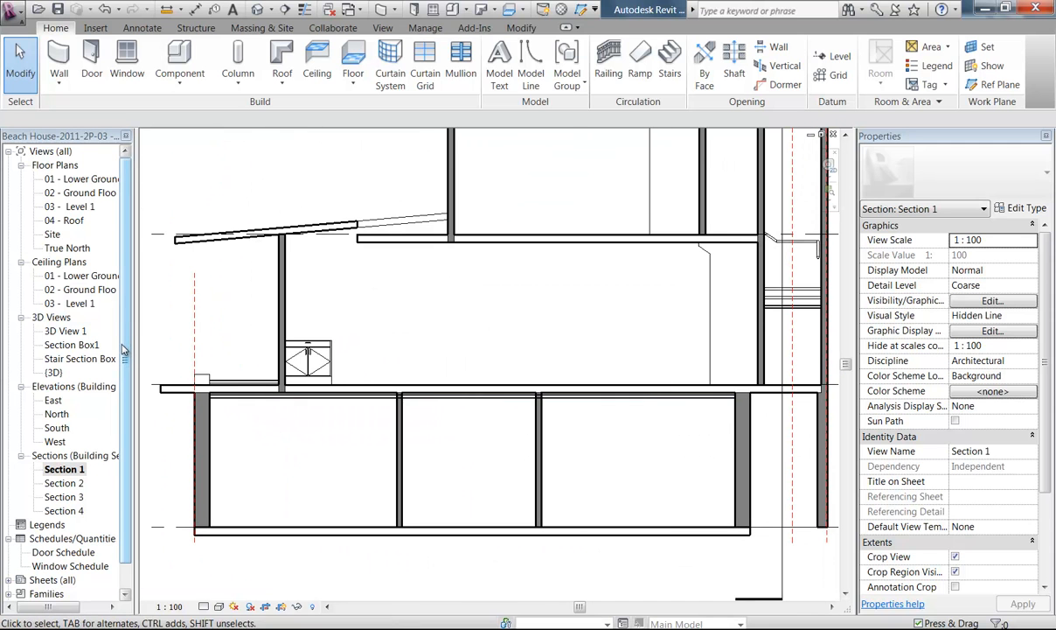
Load the Downlight - Recessed Can family from the International Metric Library's Lighting Fixtures folder into the lower ground floor ceiling plan
double_click(77, 275)
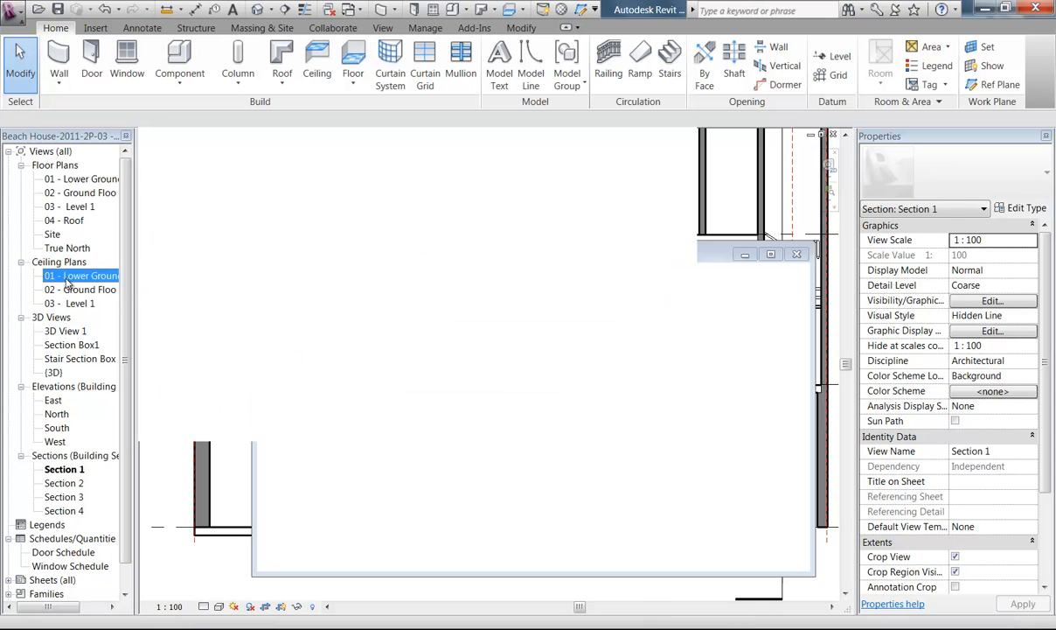
scroll(333, 386, up, 3)
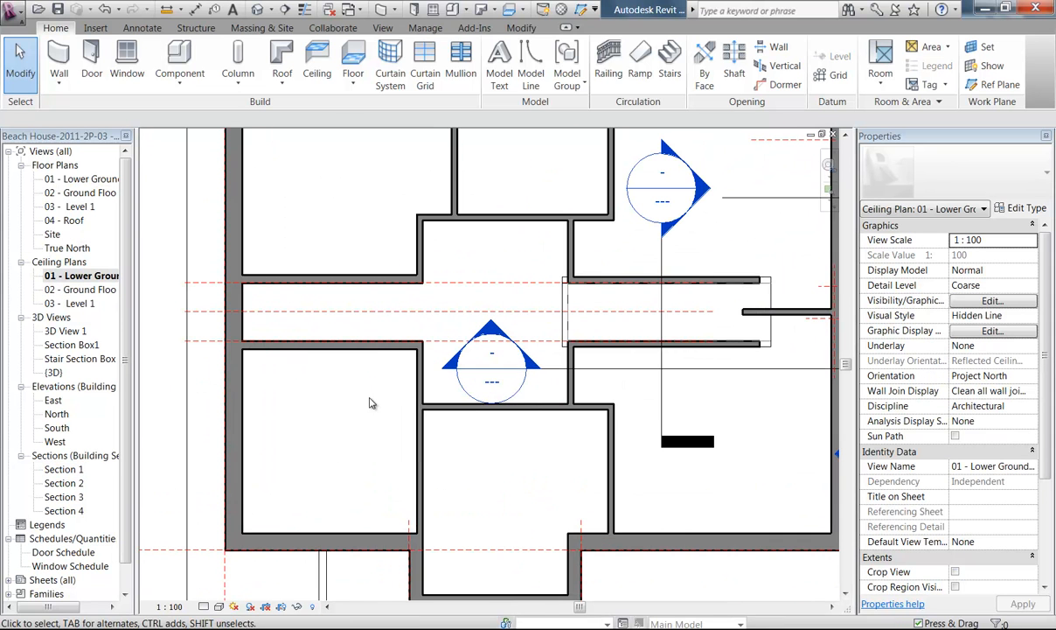
click(177, 53)
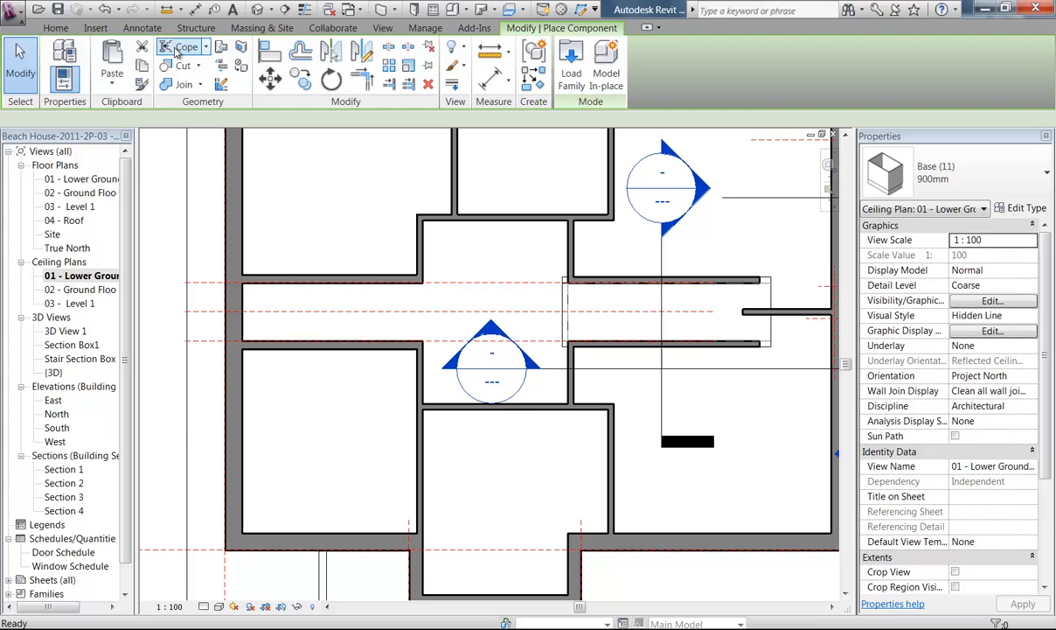
click(571, 61)
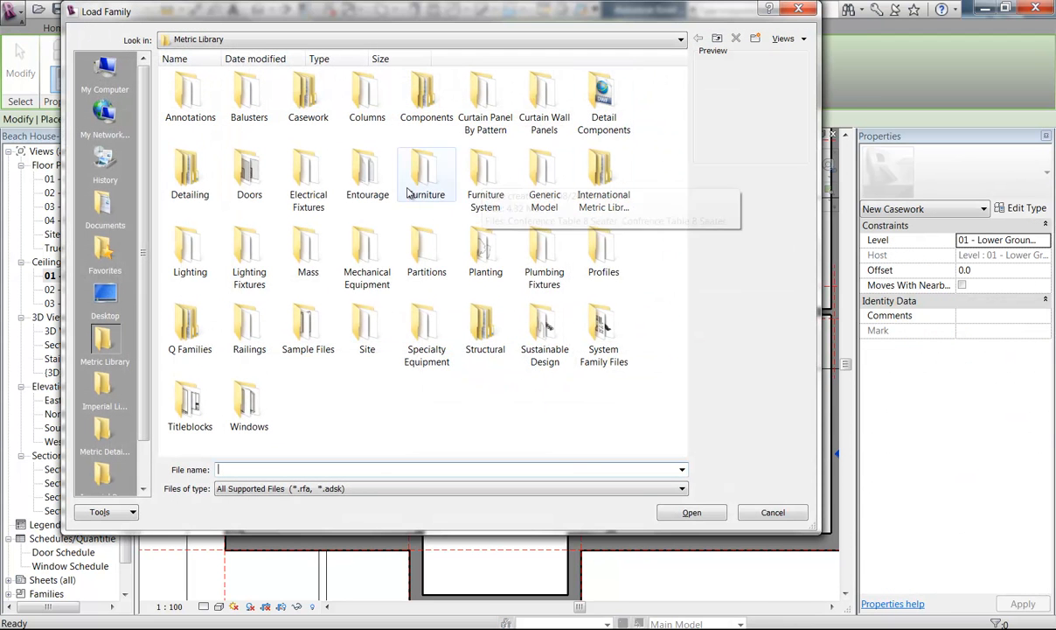
double_click(604, 188)
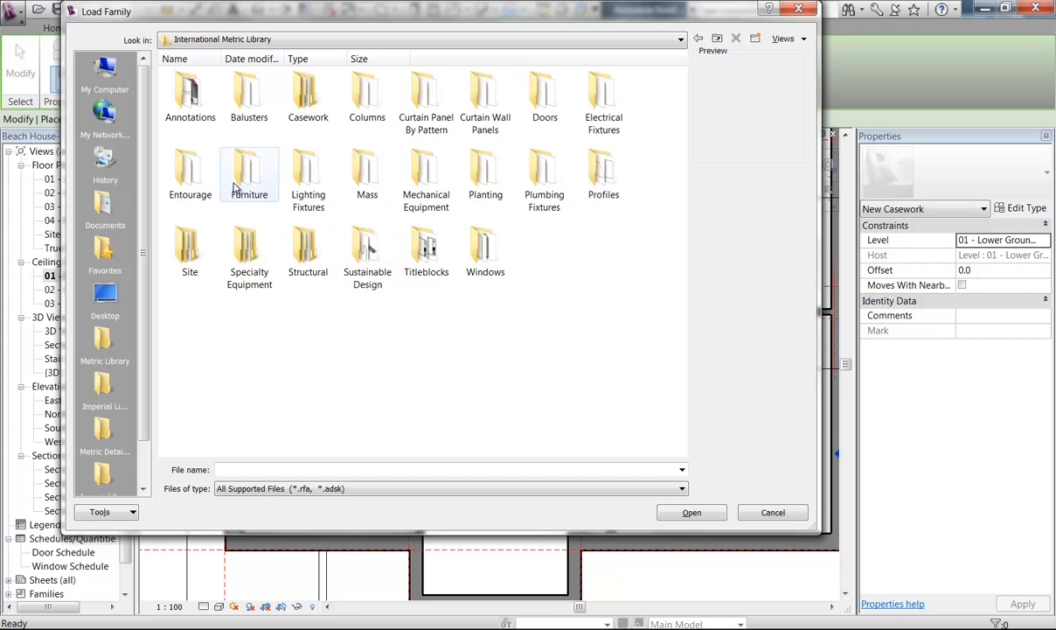
double_click(304, 188)
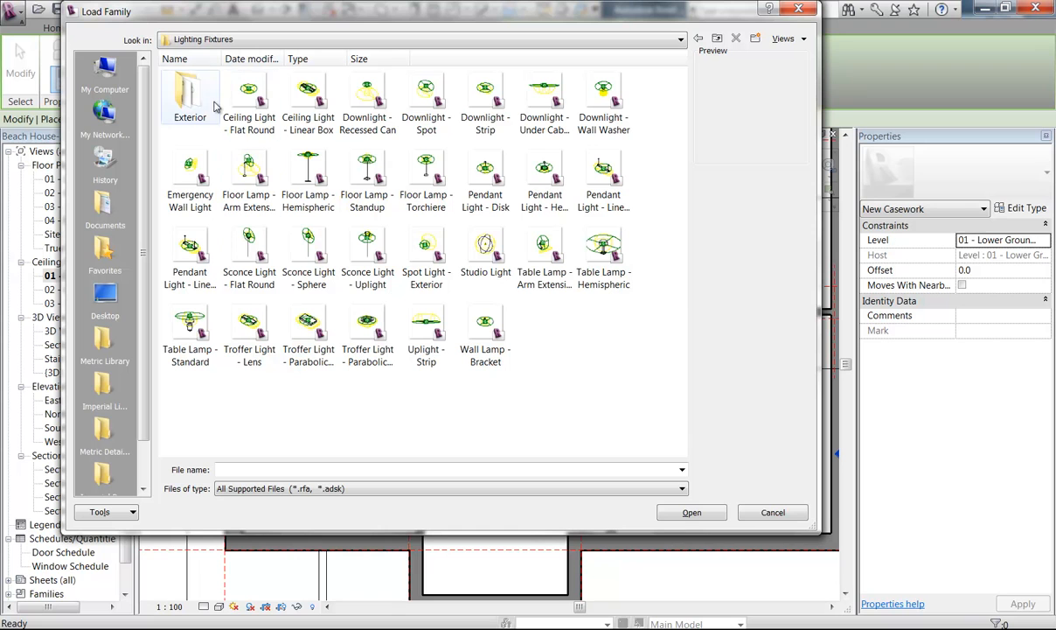
click(367, 105)
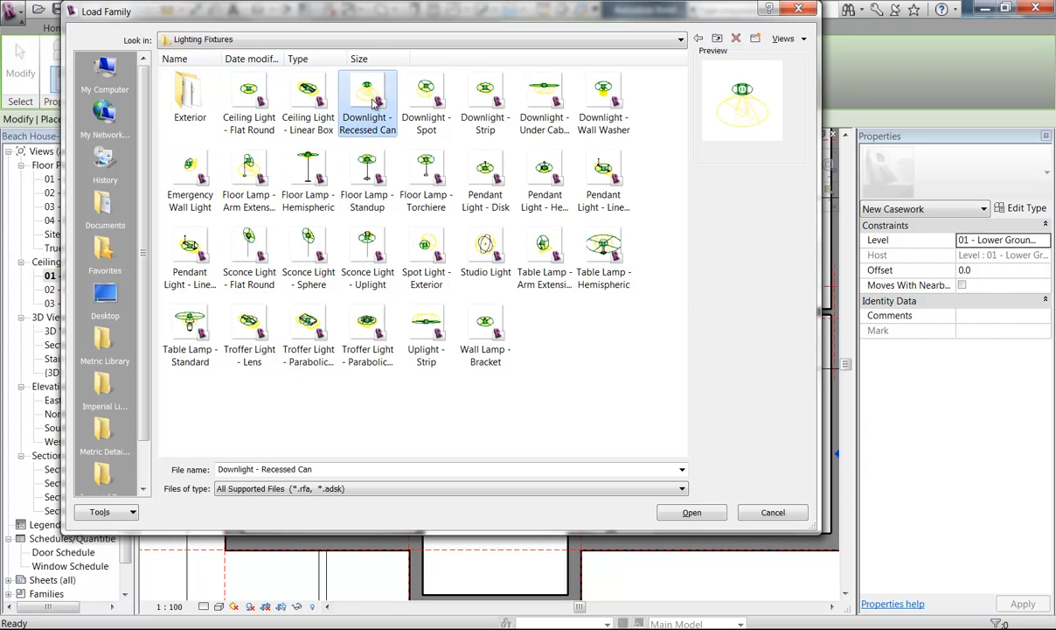
click(703, 514)
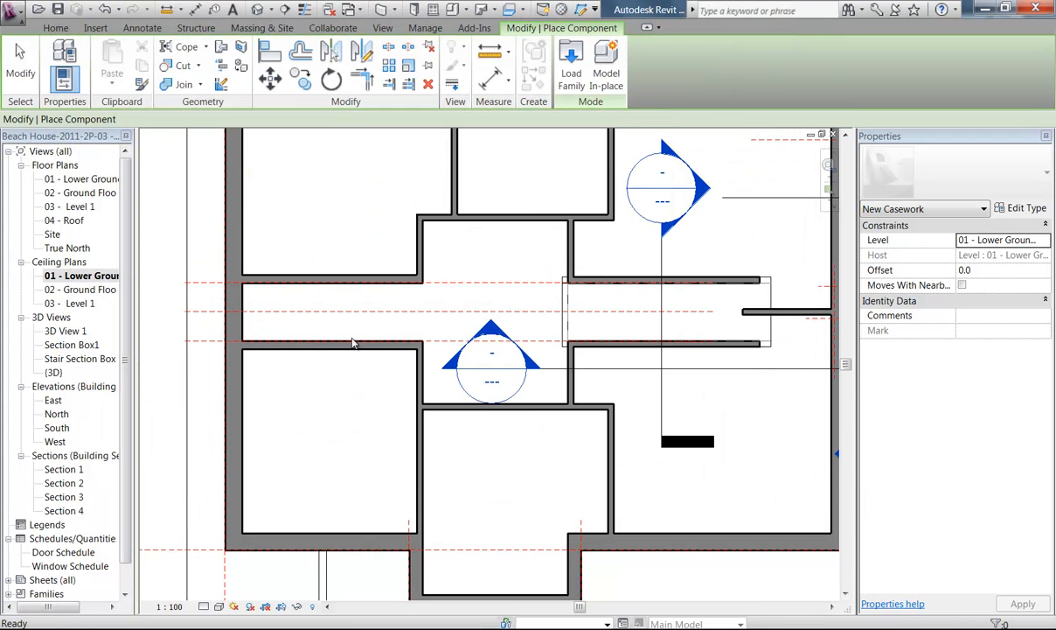
Place one 152mm Incandescent - 120V recessed downlight on the ceiling of the plan's upper-left room
middle_drag(488, 294, 575, 432)
scroll(501, 376, down, 4)
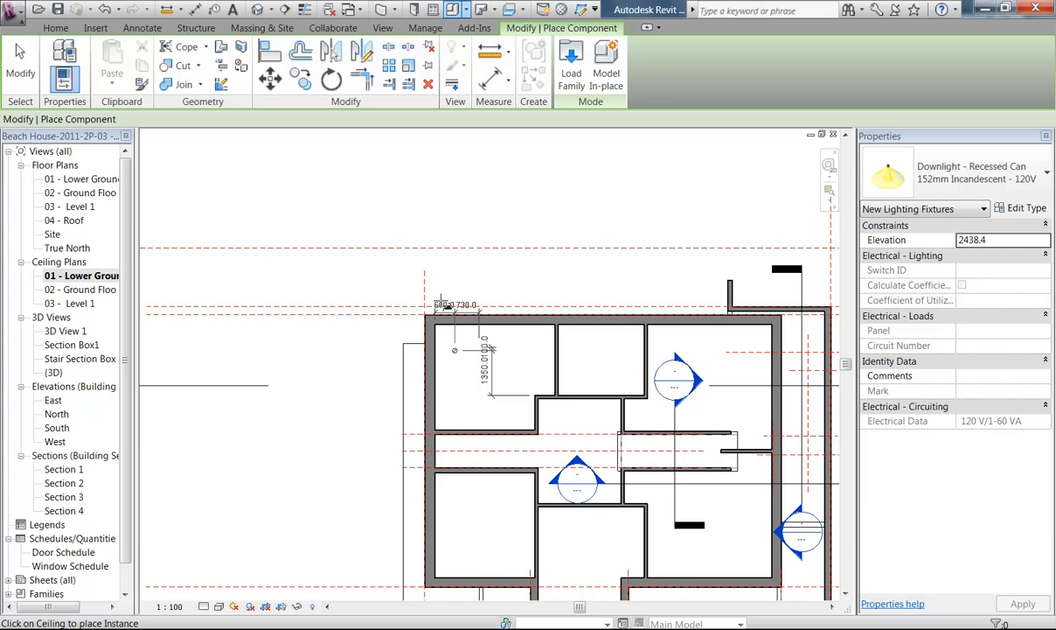
right_click(365, 230)
click(394, 247)
middle_drag(507, 318, 435, 232)
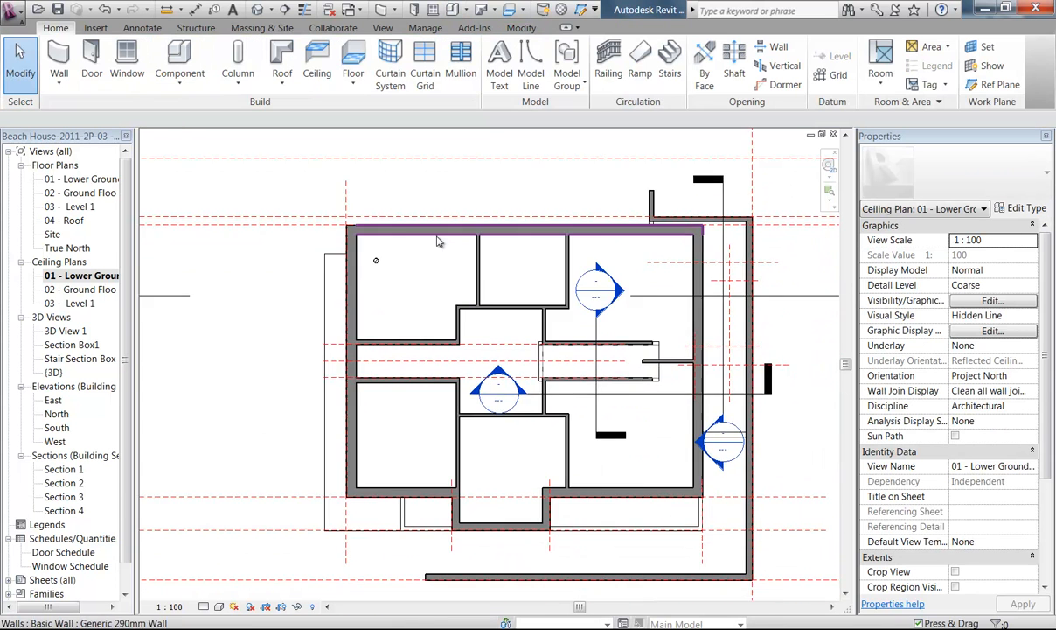
Open Section 1 and examine how the placed recessed downlight sits in the ceiling and the floor above
scroll(451, 262, up, 2)
double_click(66, 472)
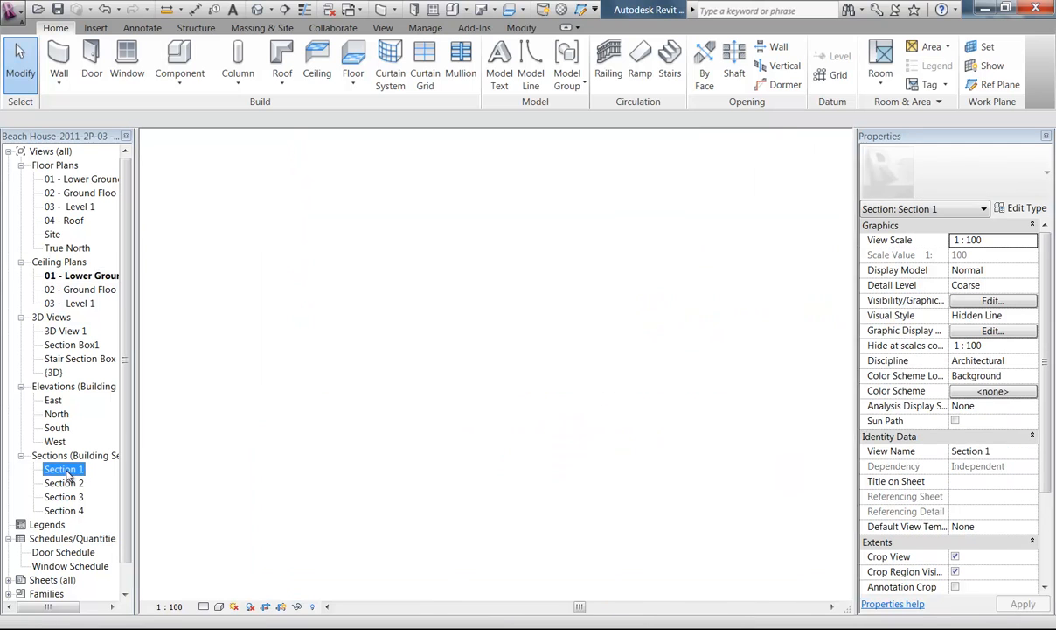
middle_drag(270, 444, 354, 404)
scroll(389, 377, up, 5)
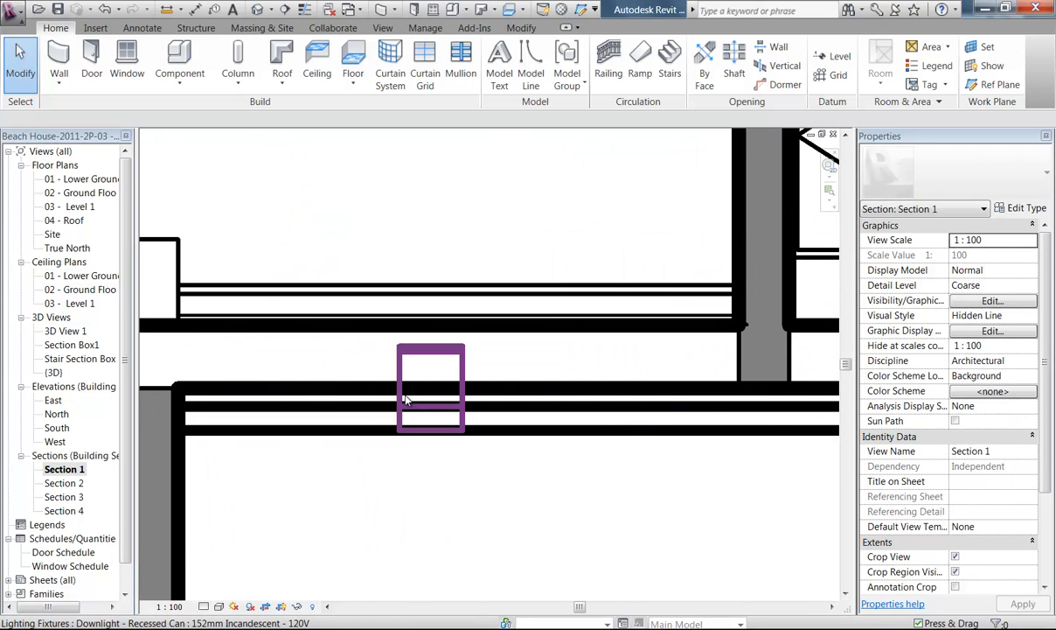
click(406, 400)
scroll(411, 437, up, 2)
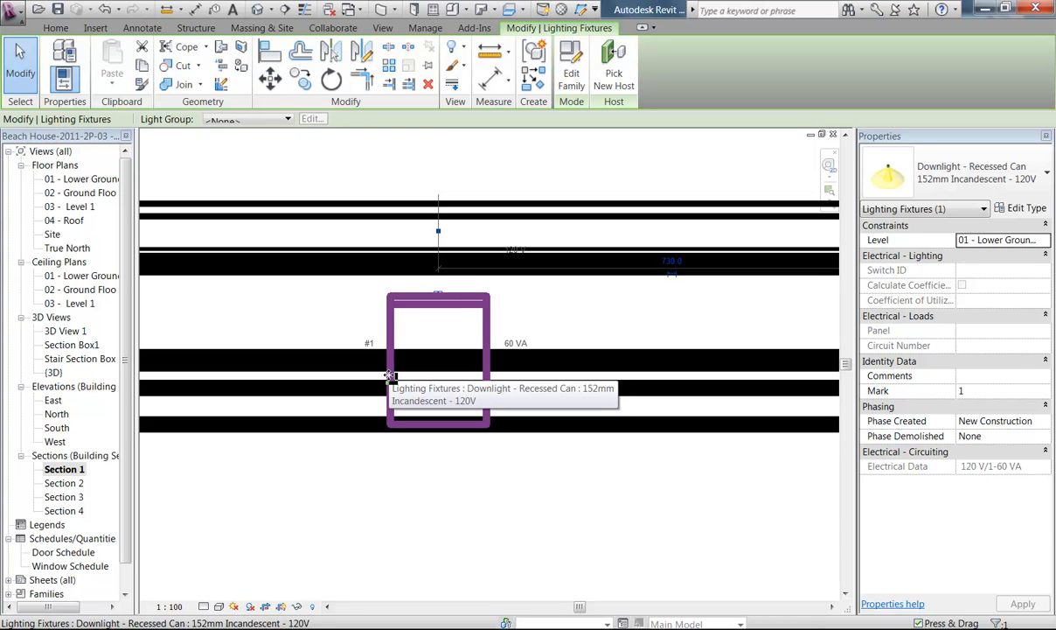
scroll(391, 376, down, 3)
scroll(402, 411, up, 5)
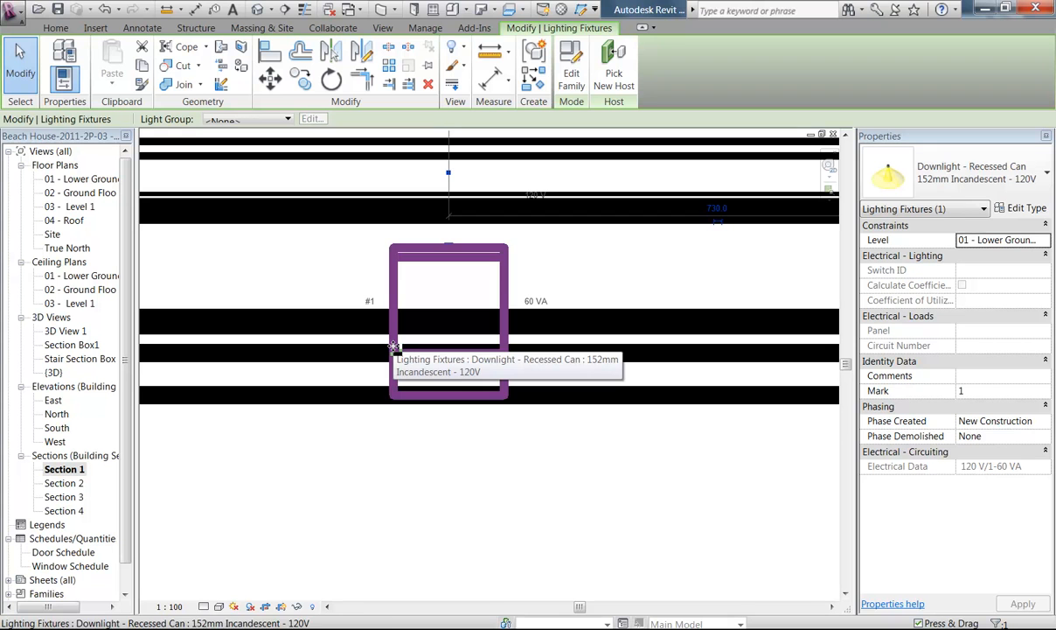
Measure how far the recessed downlight extends vertically above the ceiling in Section 1
click(492, 60)
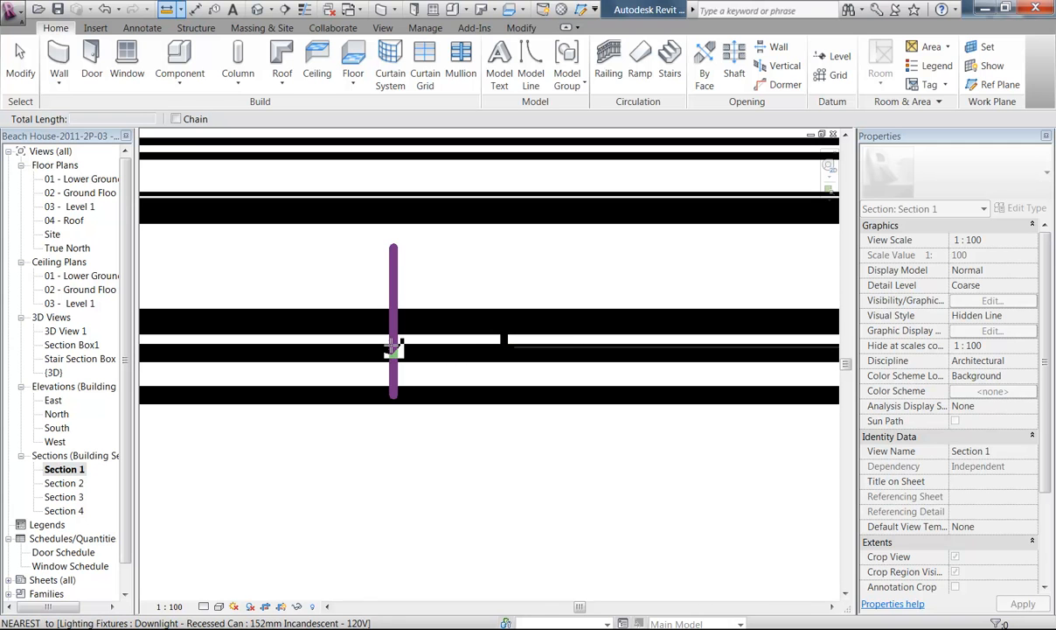
click(394, 347)
click(395, 249)
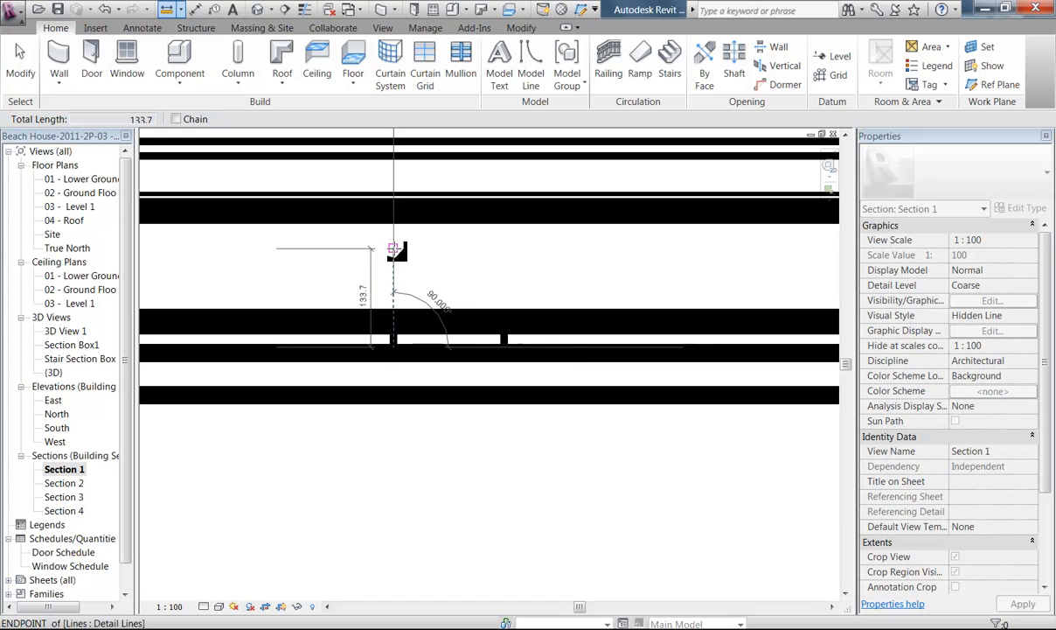
key(Escape)
key(Escape)
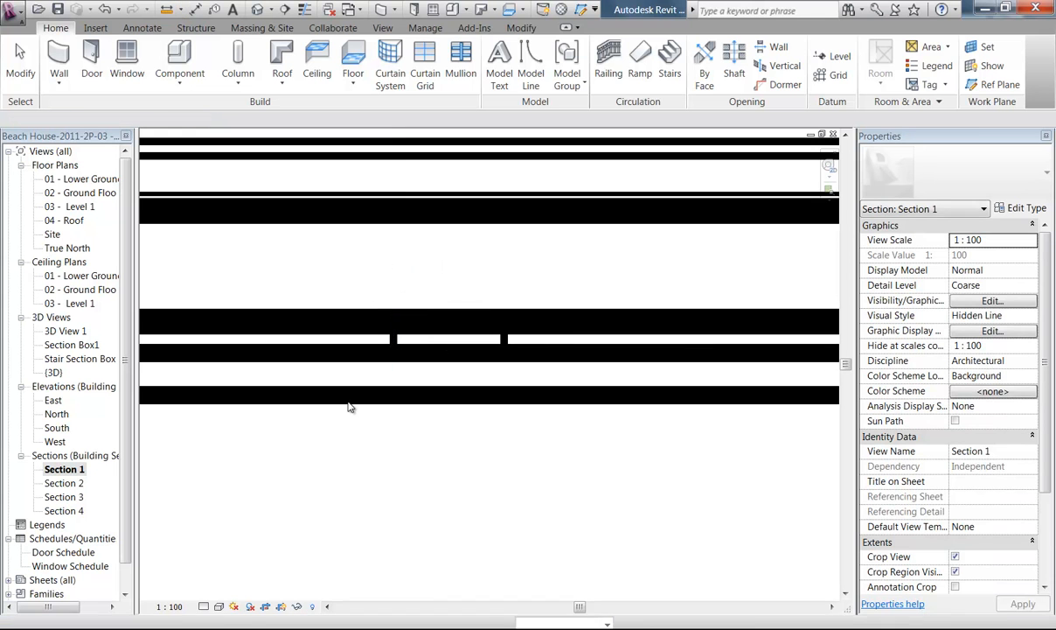
Set the lower ground floor ceiling's height offset from level to 2400 mm
click(337, 358)
scroll(370, 440, up, 5)
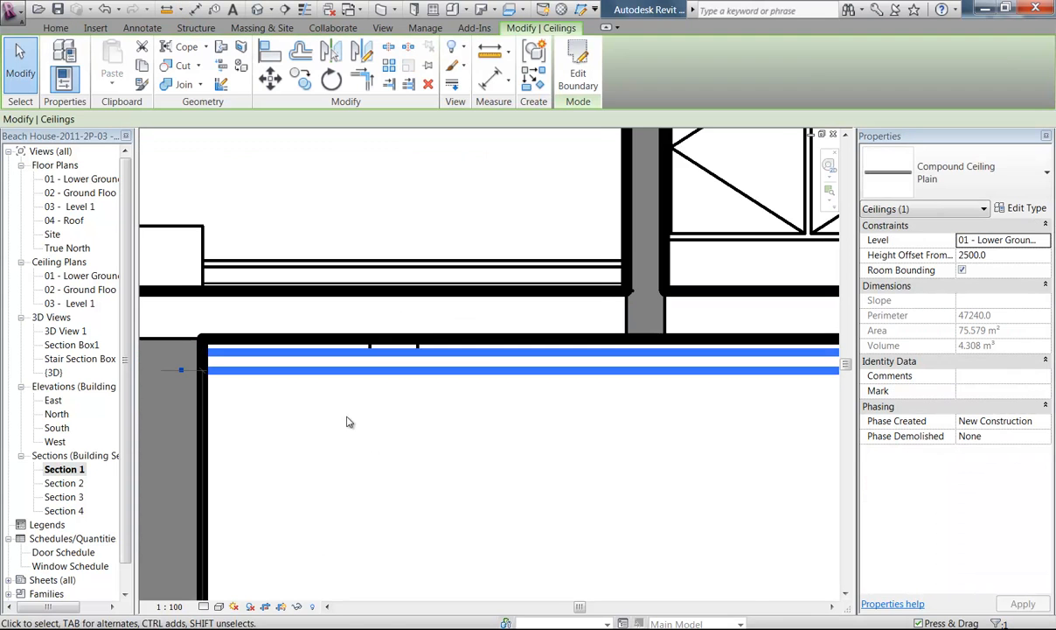
middle_drag(345, 423, 308, 391)
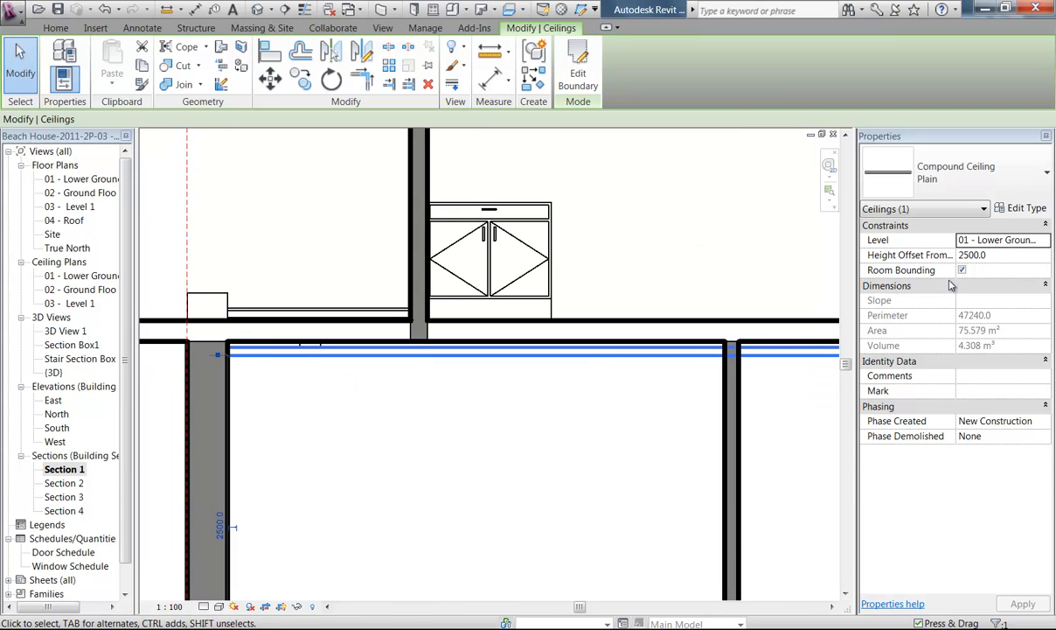
click(995, 255)
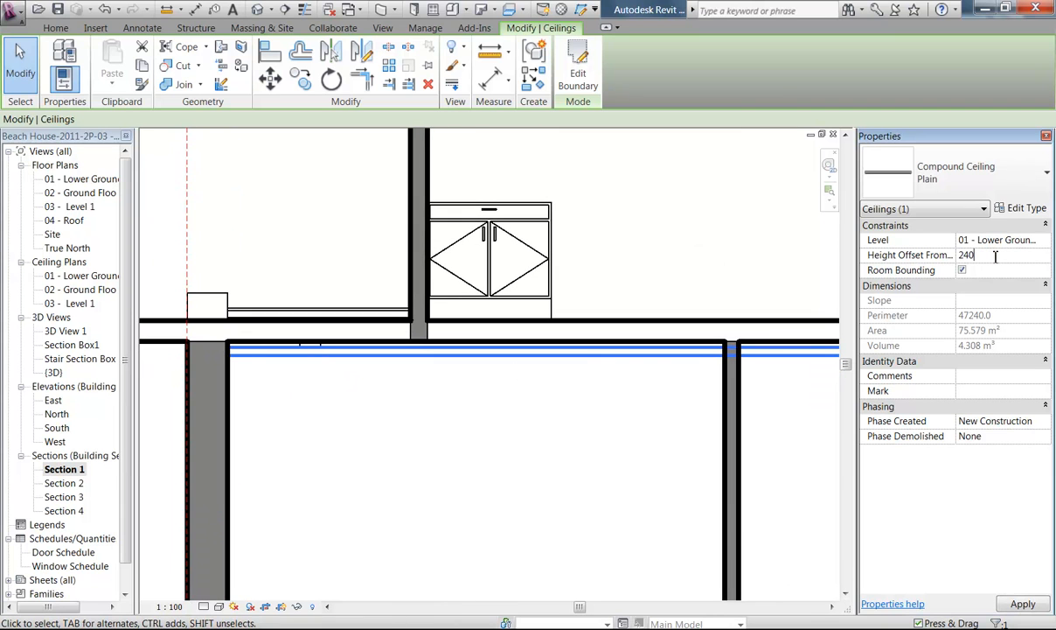
click(385, 427)
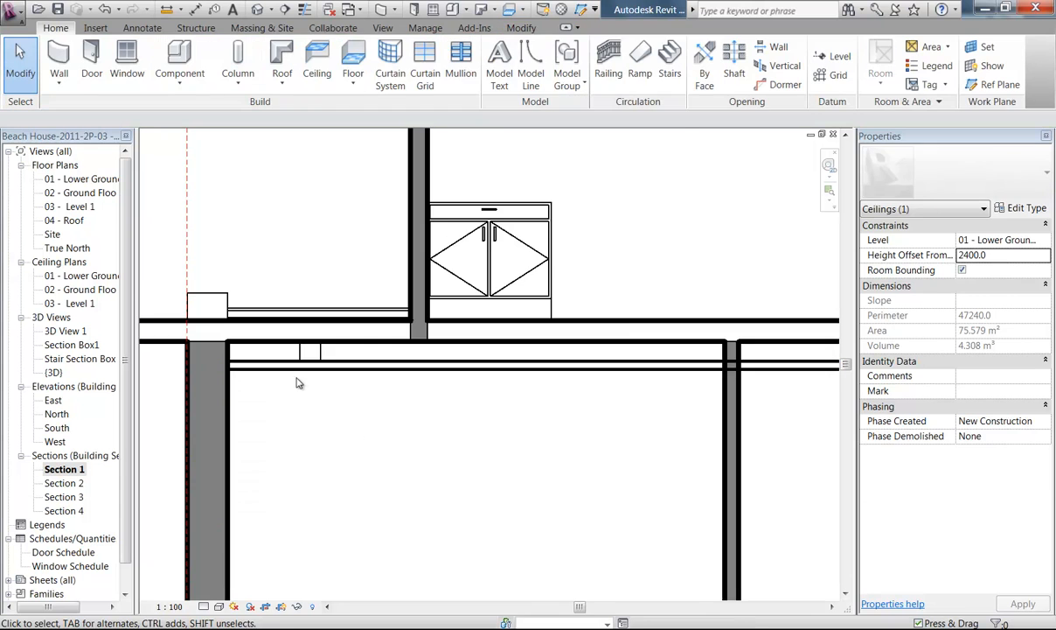
Examine in Section 1 how the recessed downlight fits between the lowered ceiling and the floor above
scroll(299, 378, up, 3)
click(307, 329)
scroll(307, 329, up, 2)
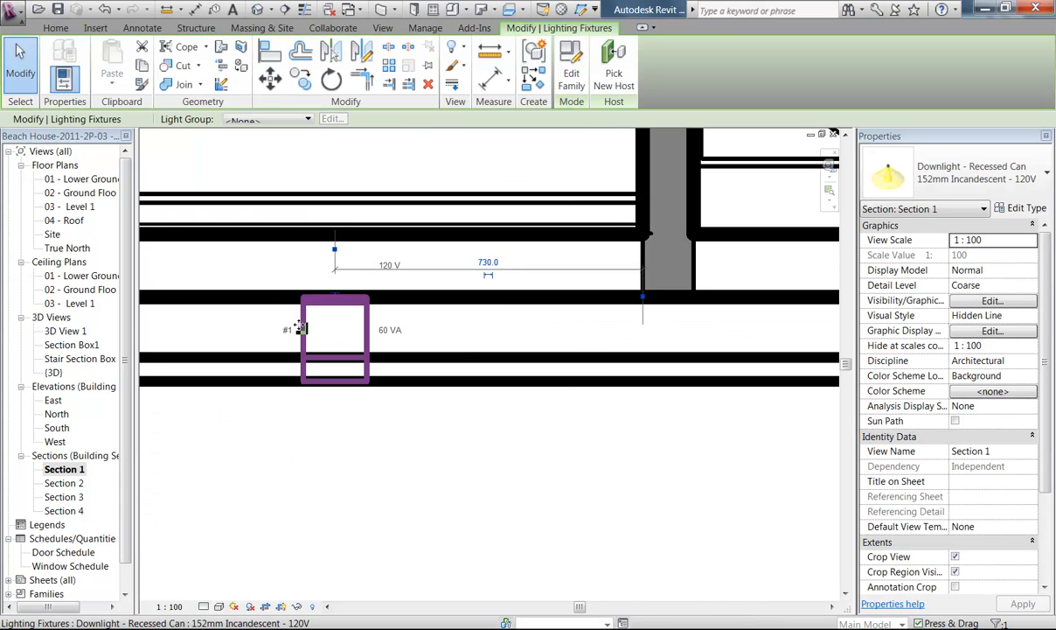
click(335, 489)
scroll(336, 471, down, 4)
middle_drag(360, 482, 260, 343)
scroll(261, 343, down, 2)
middle_drag(317, 378, 268, 400)
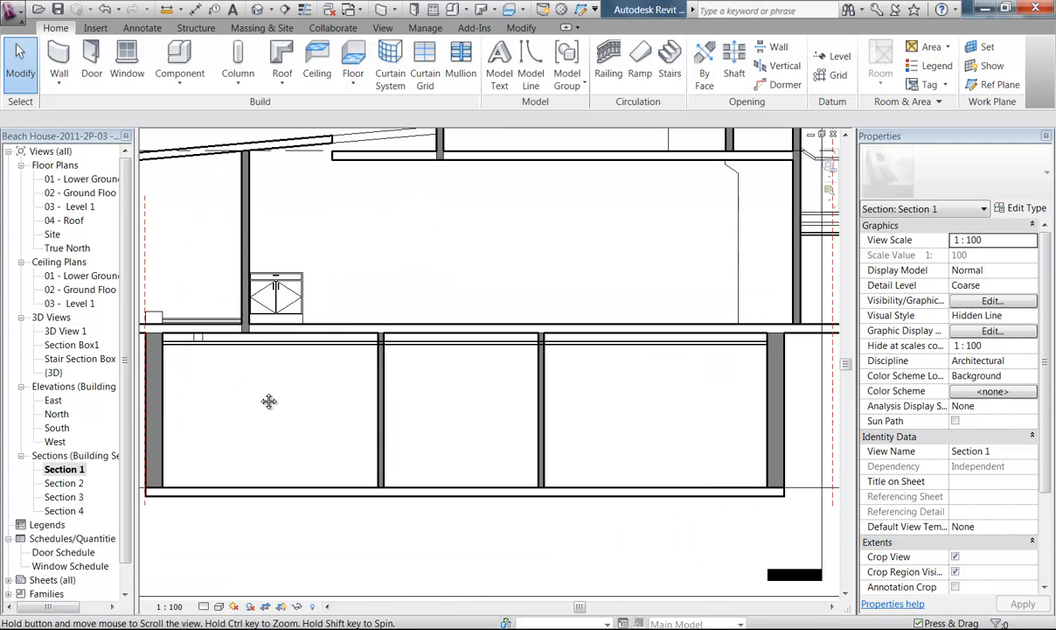
Select the lower ground floor ceiling and view it in the Section Box1 3D view
click(263, 341)
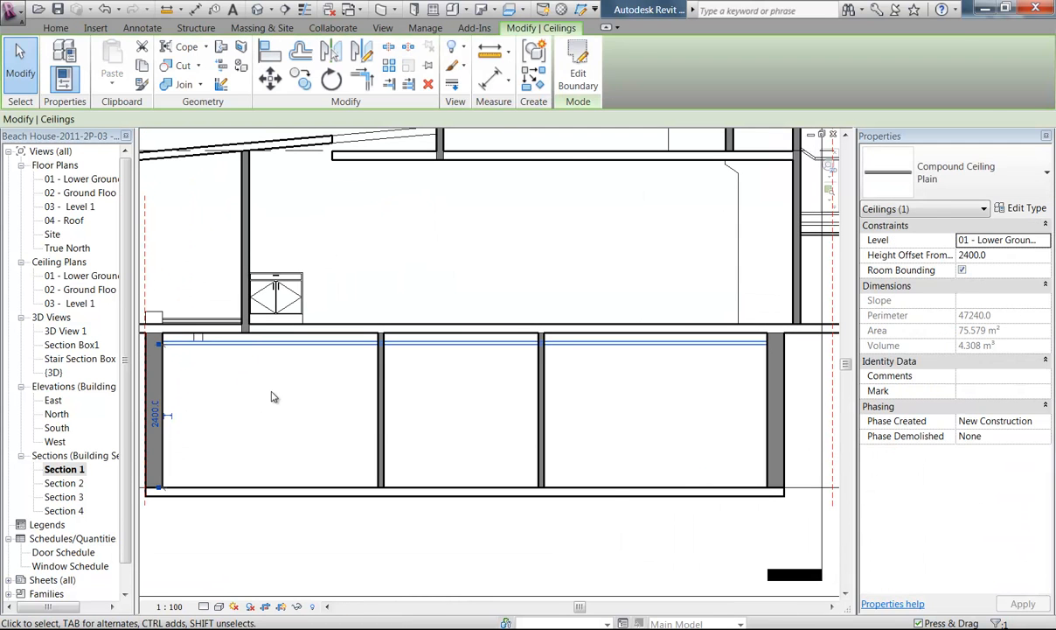
click(273, 396)
scroll(274, 396, down, 3)
middle_drag(296, 406, 301, 429)
scroll(357, 425, up, 1)
click(294, 406)
scroll(284, 427, up, 1)
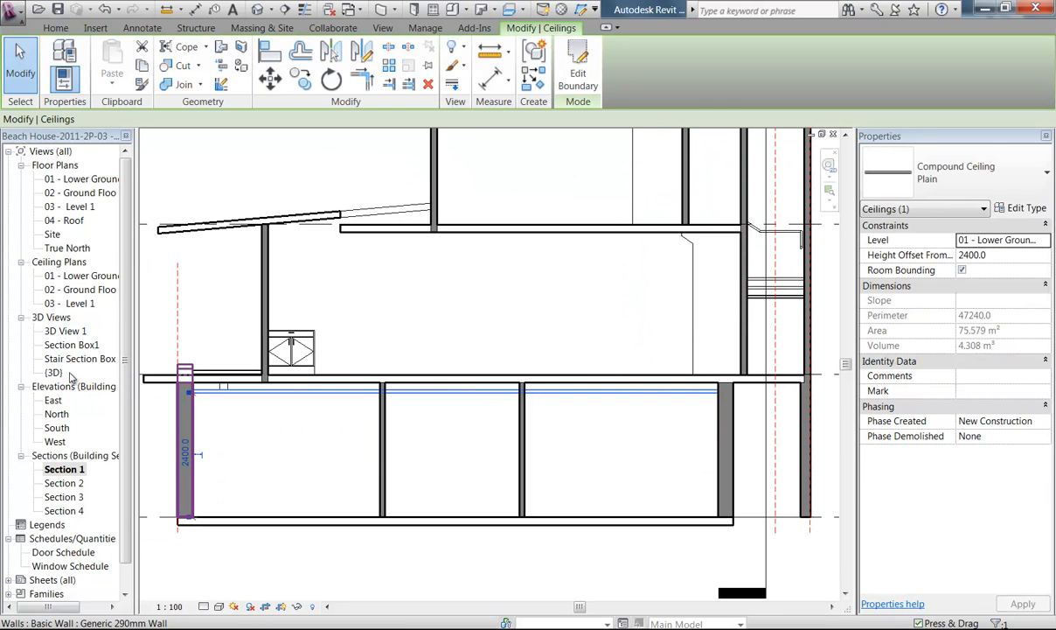
double_click(72, 345)
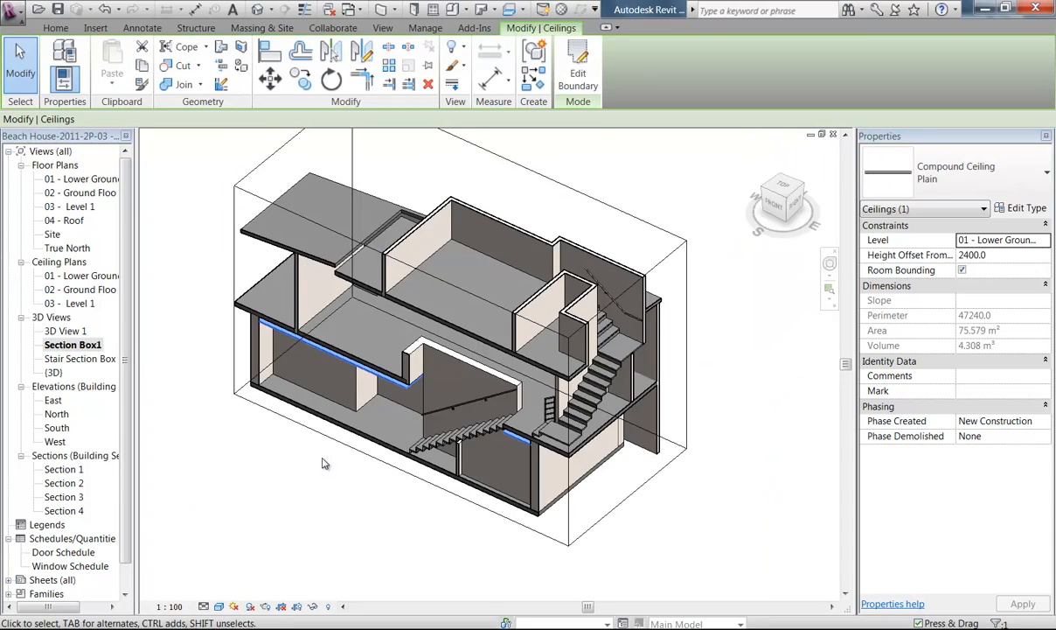
shift+middle_drag(313, 439, 329, 347)
Open the Stair Section Box 3D view and examine where the selected ceiling meets the walls around the stair
double_click(72, 358)
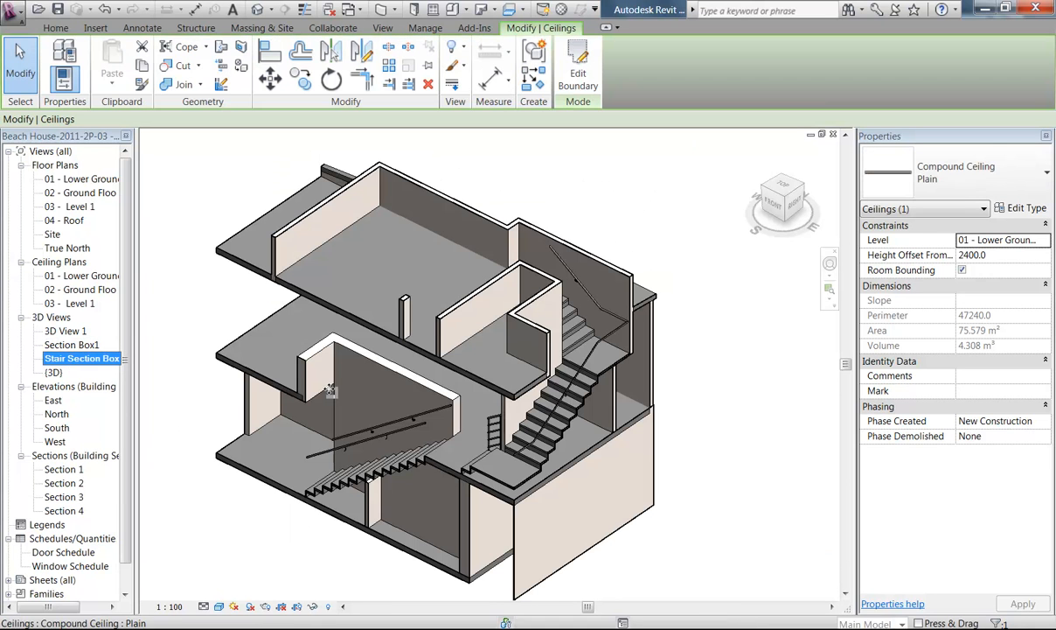
scroll(438, 503, up, 5)
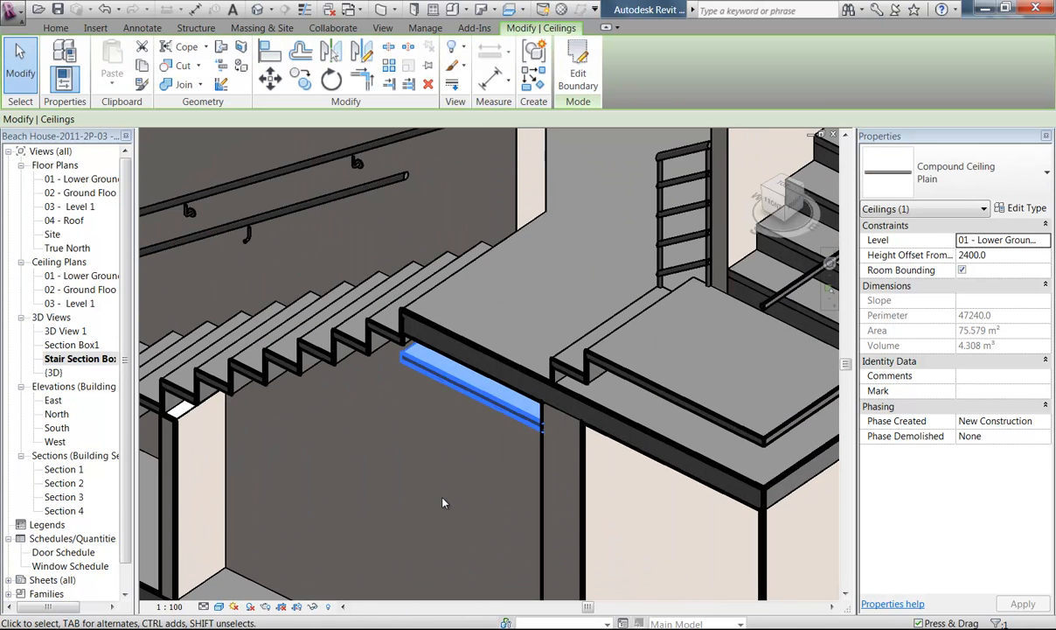
scroll(443, 502, down, 1)
middle_drag(162, 395, 383, 420)
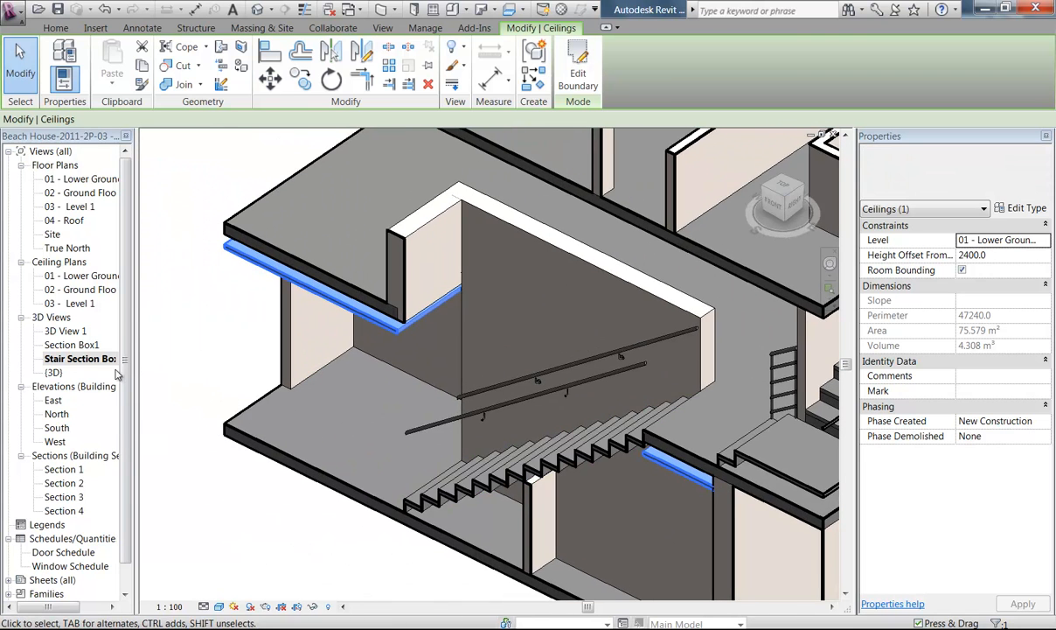
scroll(368, 319, up, 5)
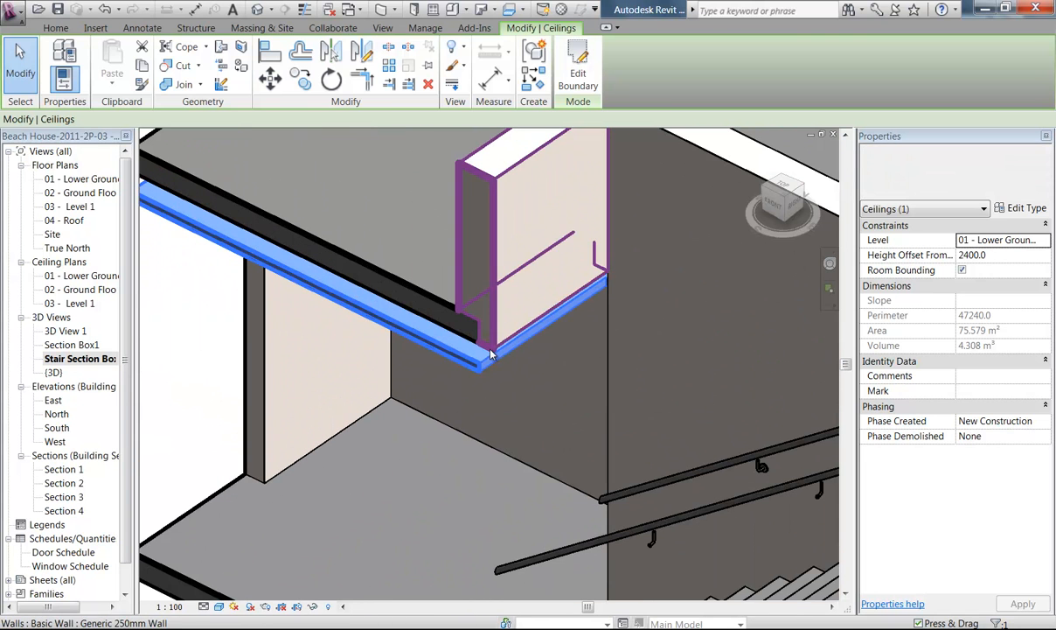
Return to Section 1 and join the geometry of the ceiling and the leftmost interior partition wall on the lower ground floor
double_click(70, 470)
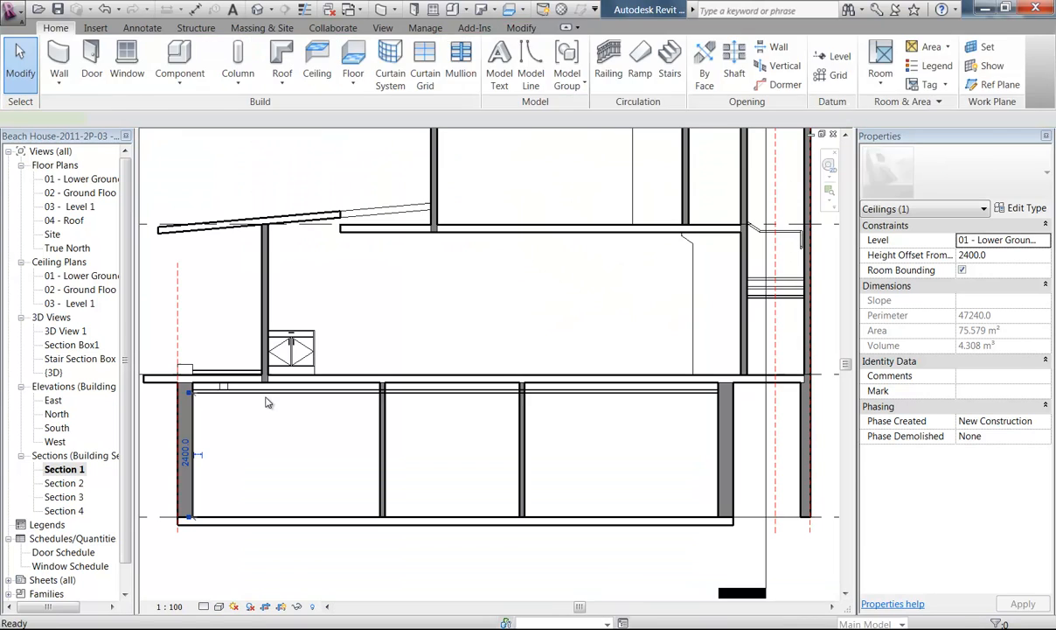
click(298, 441)
scroll(399, 429, up, 8)
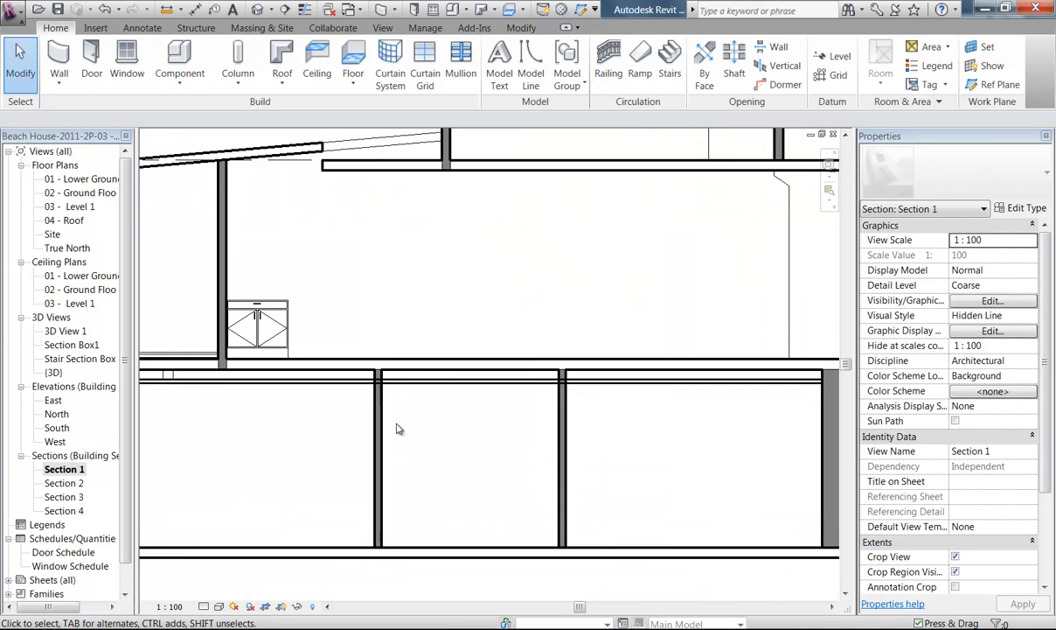
scroll(393, 384, up, 2)
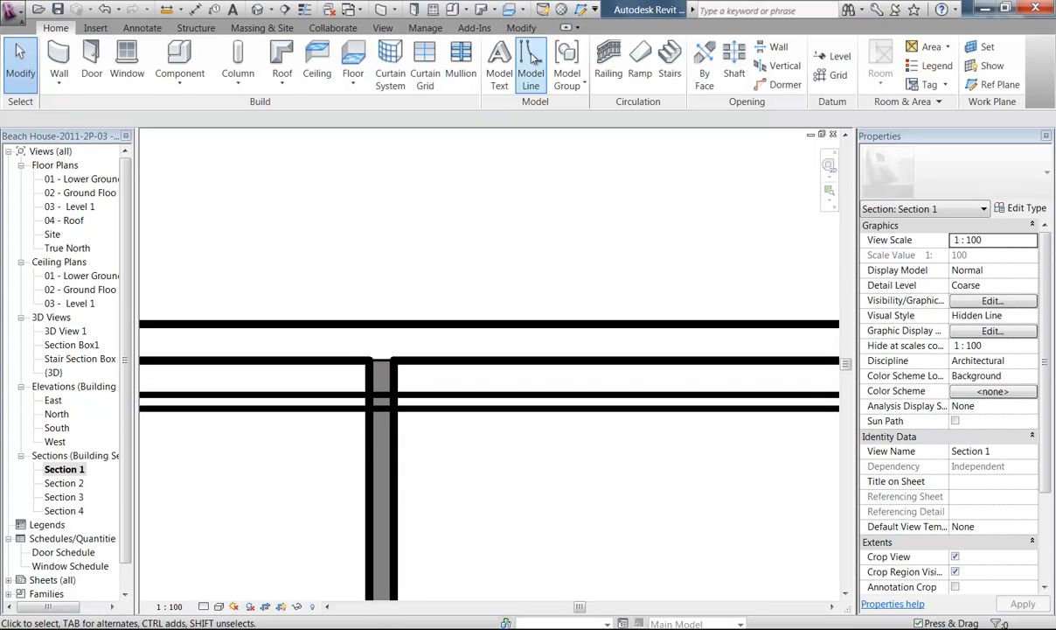
click(522, 27)
click(178, 85)
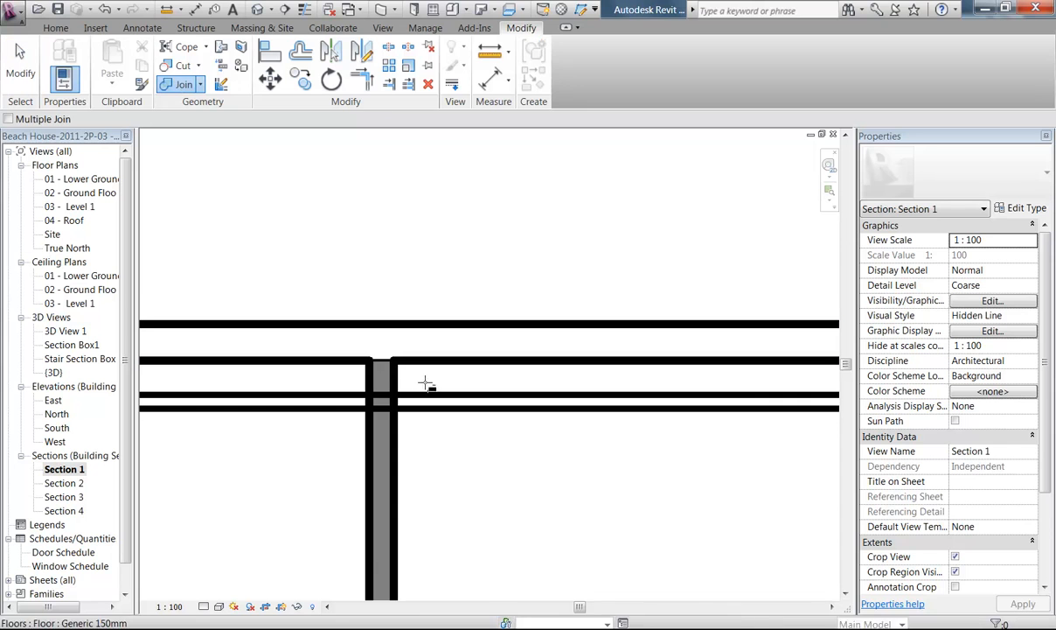
scroll(409, 294, down, 2)
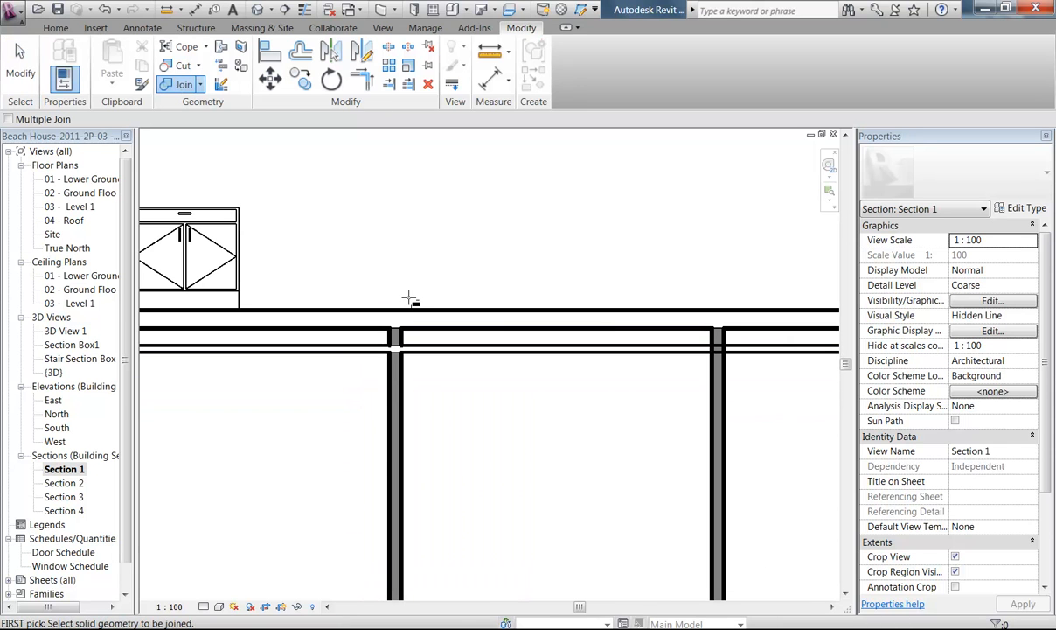
right_click(370, 232)
click(394, 241)
right_click(394, 240)
click(411, 249)
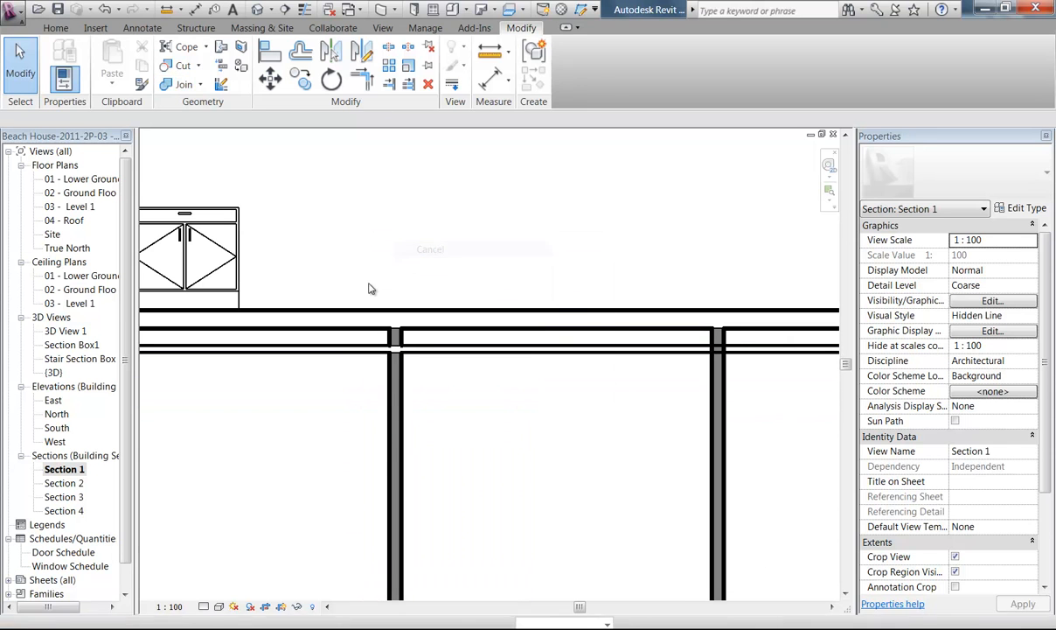
Inspect the ceiling and partition wall intersection up close, selecting the Generic 100mm wall and the Plain compound ceiling in turn
scroll(367, 291, up, 2)
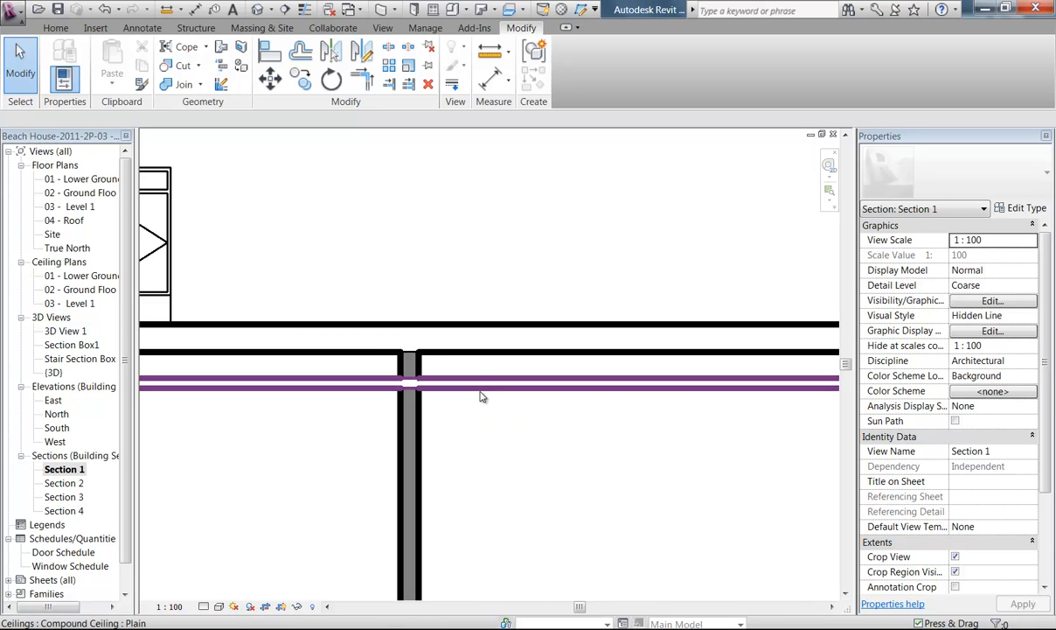
scroll(482, 395, up, 2)
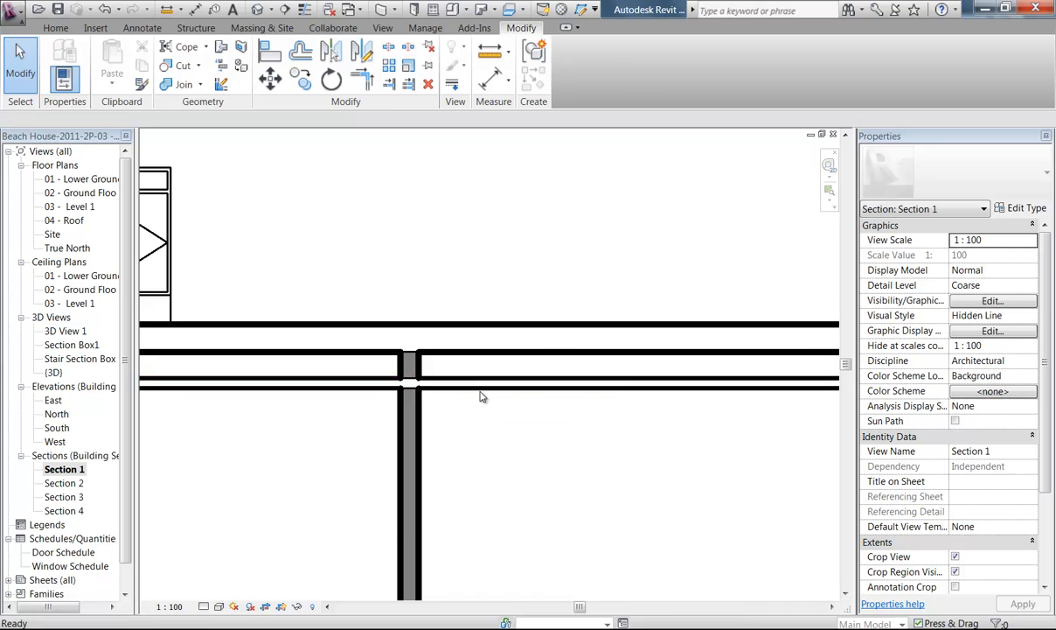
click(391, 384)
scroll(464, 420, up, 1)
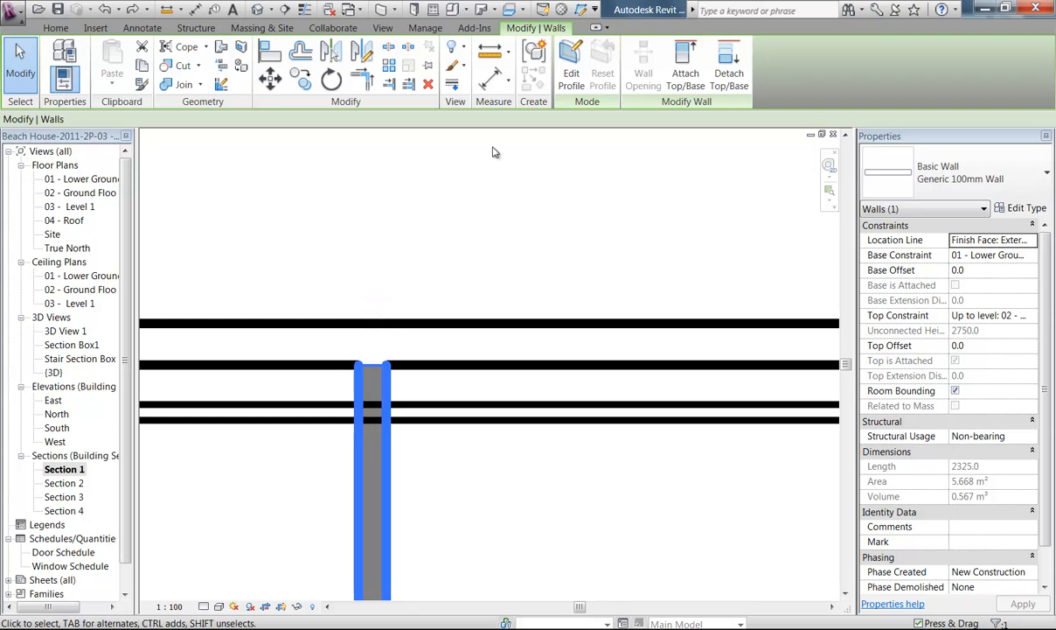
click(412, 411)
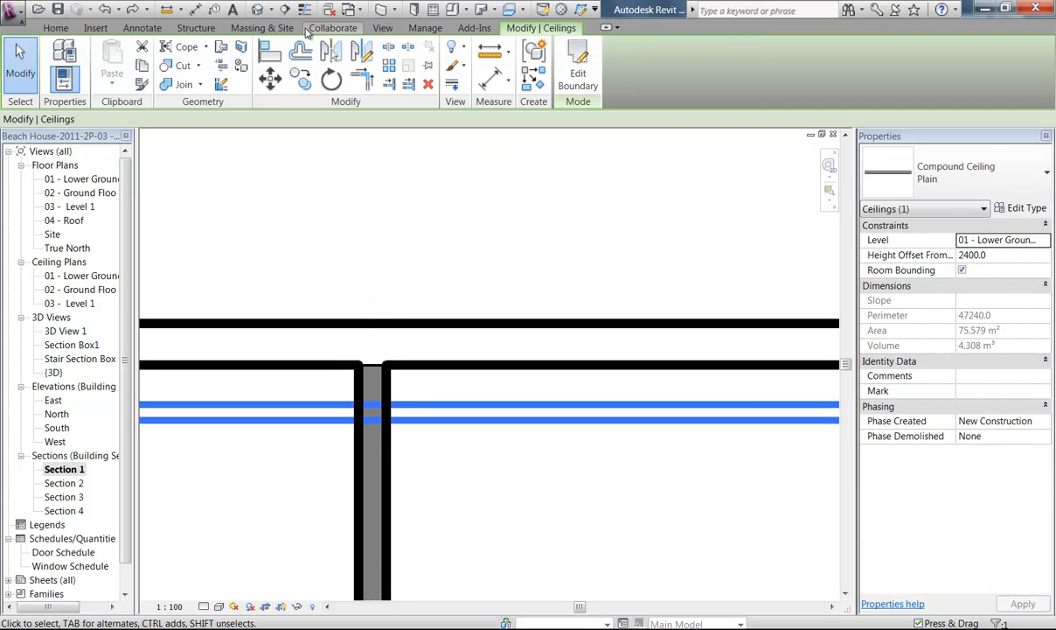
Review the Ceilings category and its subcategories in the project's Object Styles, leaving the settings without saving changes
click(429, 28)
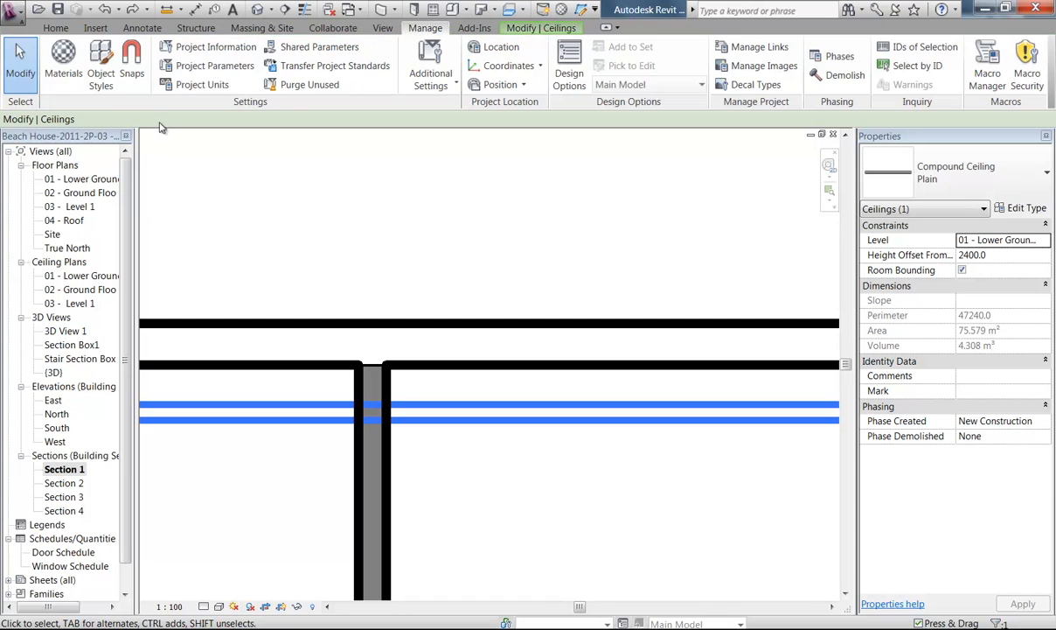
click(93, 80)
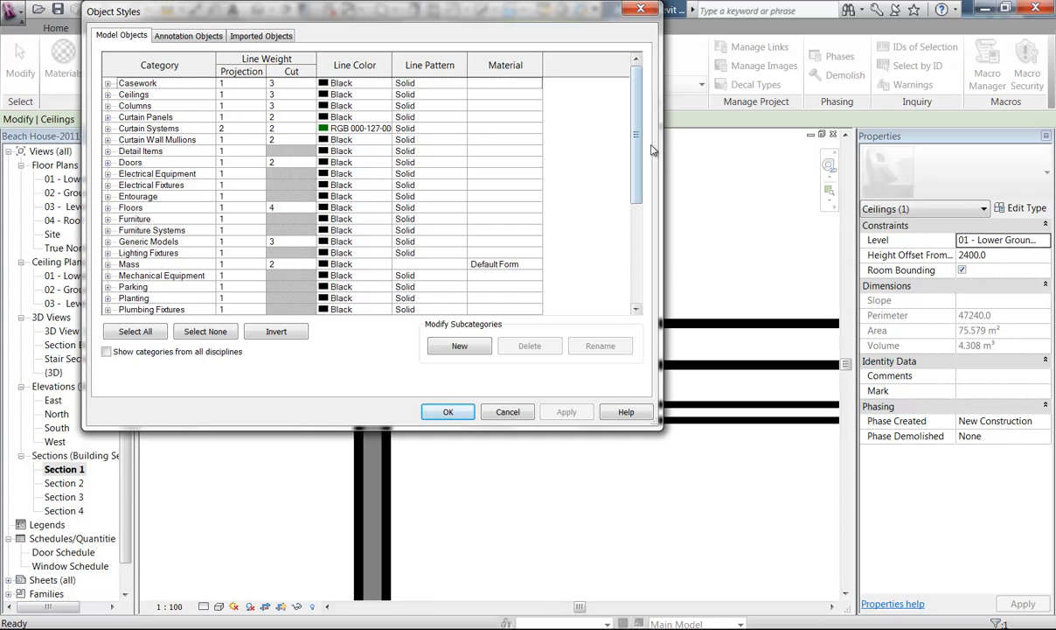
mouse_move(636, 149)
mouse_down()
mouse_move(636, 220)
mouse_move(634, 151)
mouse_up()
click(130, 94)
click(108, 94)
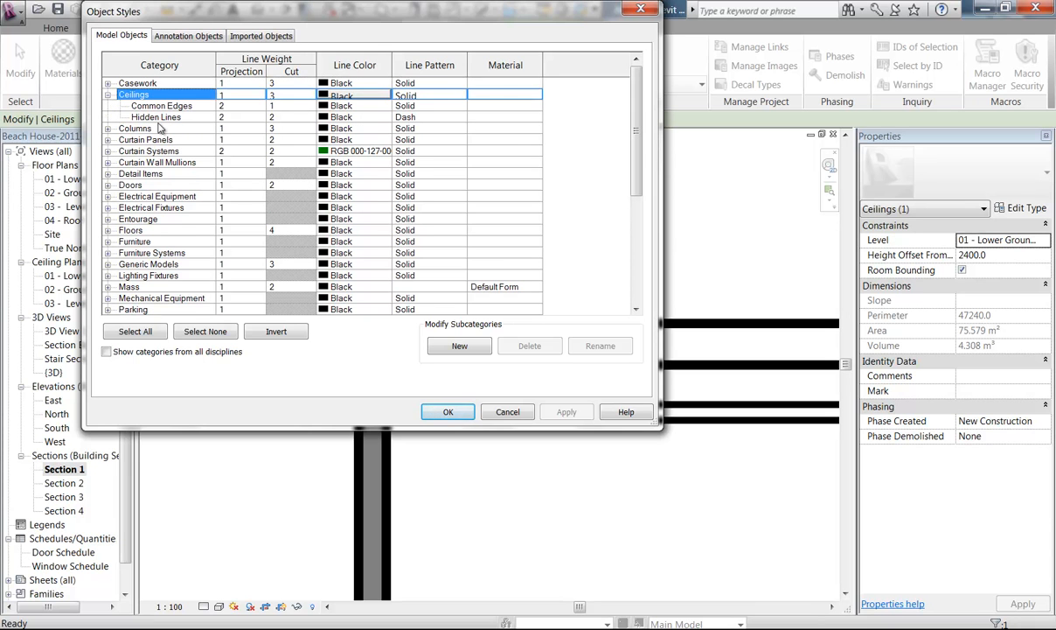
click(490, 412)
Select the partition wall and review Section 1's graphic overrides for filters and model categories, including the linked Object Styles, without applying changes
click(362, 346)
click(362, 368)
right_click(286, 217)
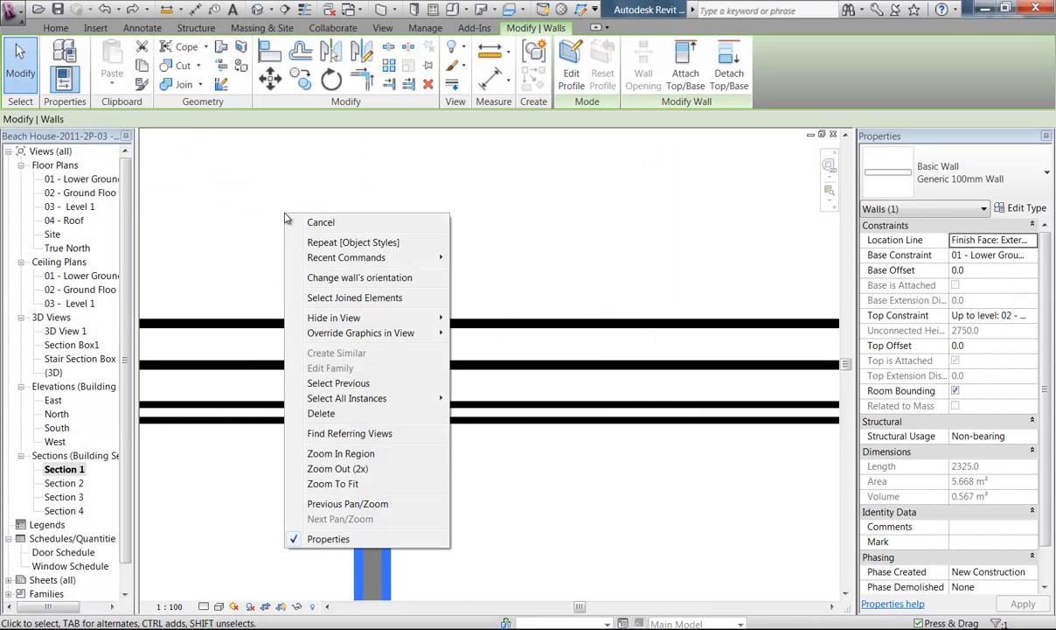
mouse_move(324, 332)
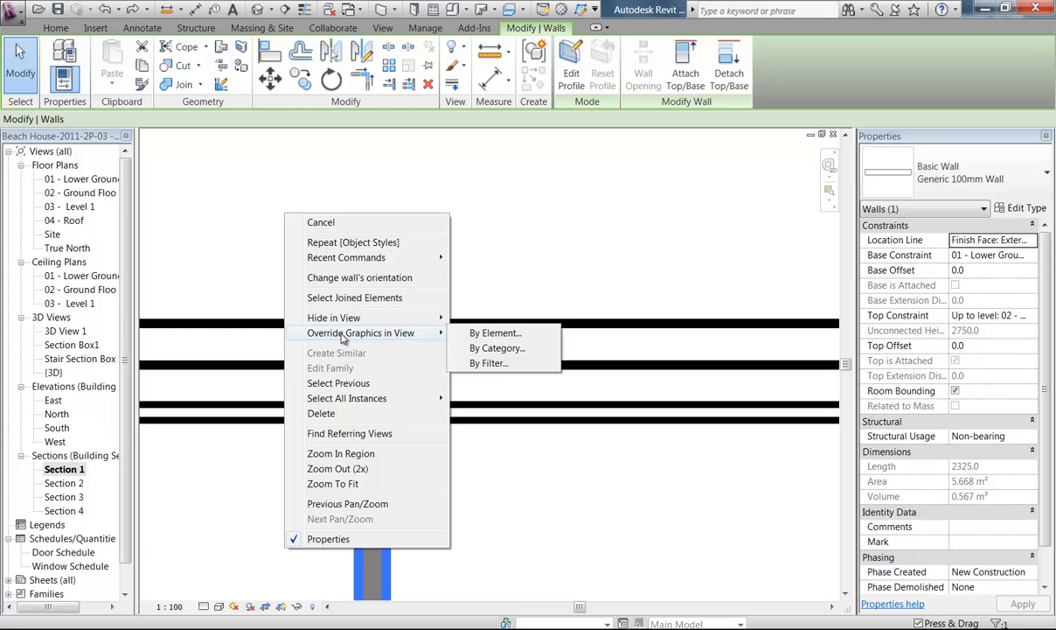
click(491, 363)
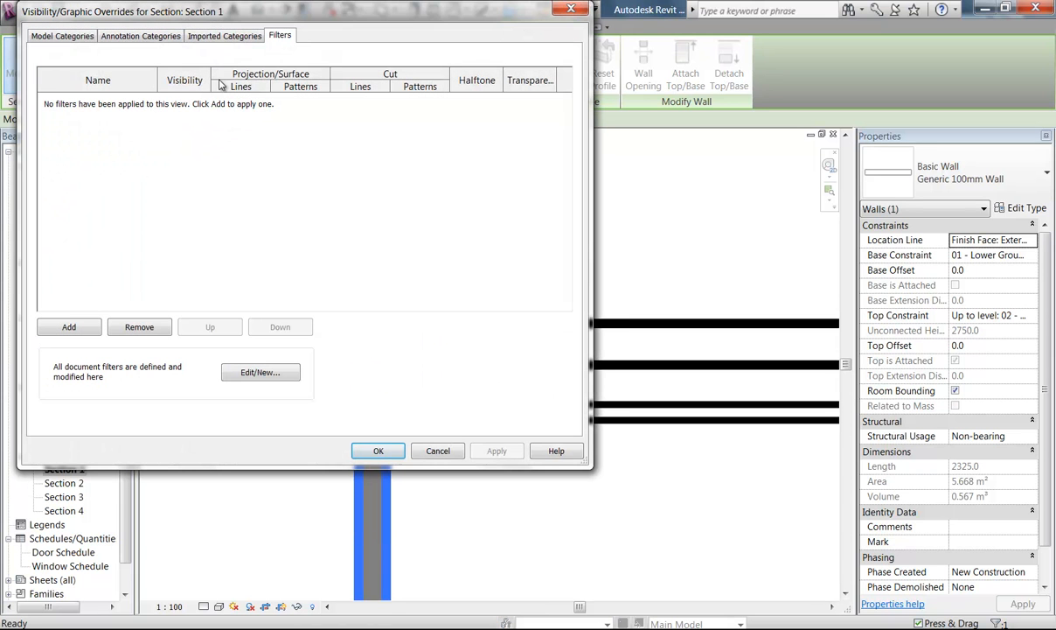
click(77, 39)
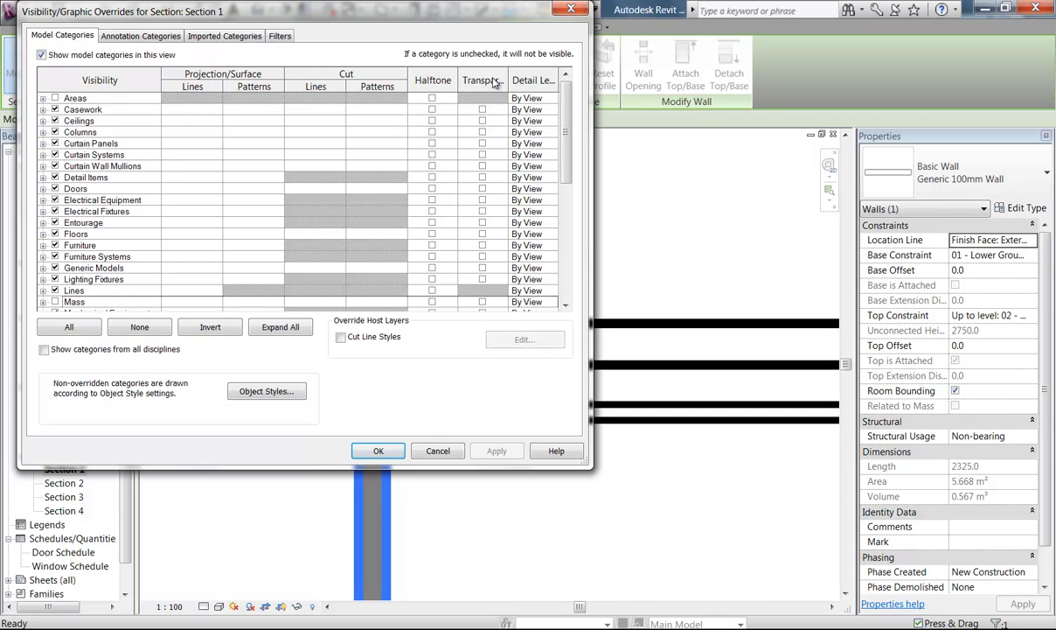
drag(566, 108, 565, 79)
click(268, 390)
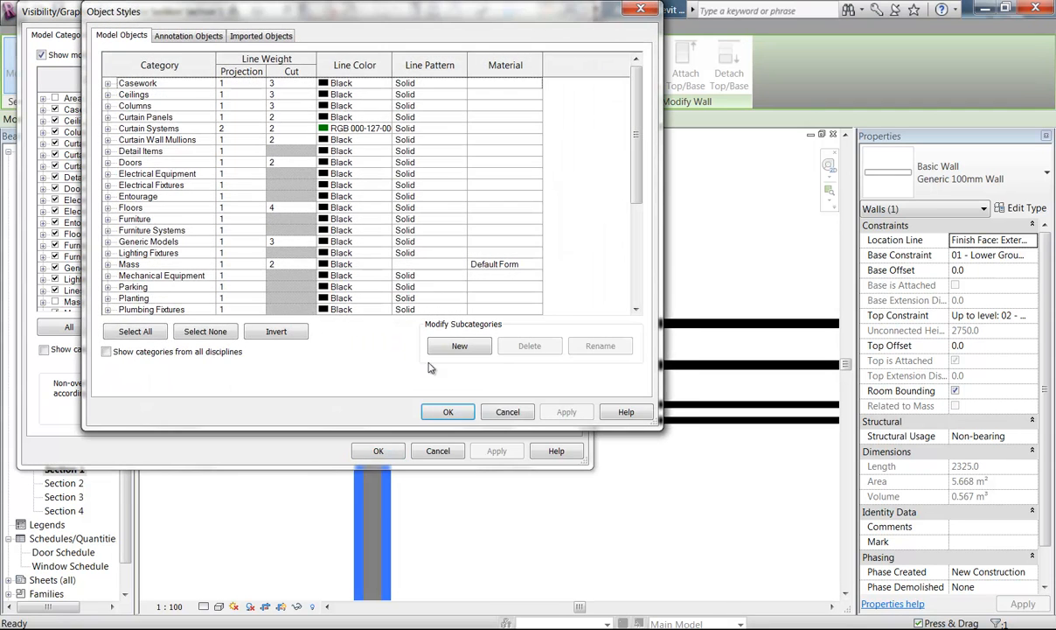
click(508, 412)
click(436, 451)
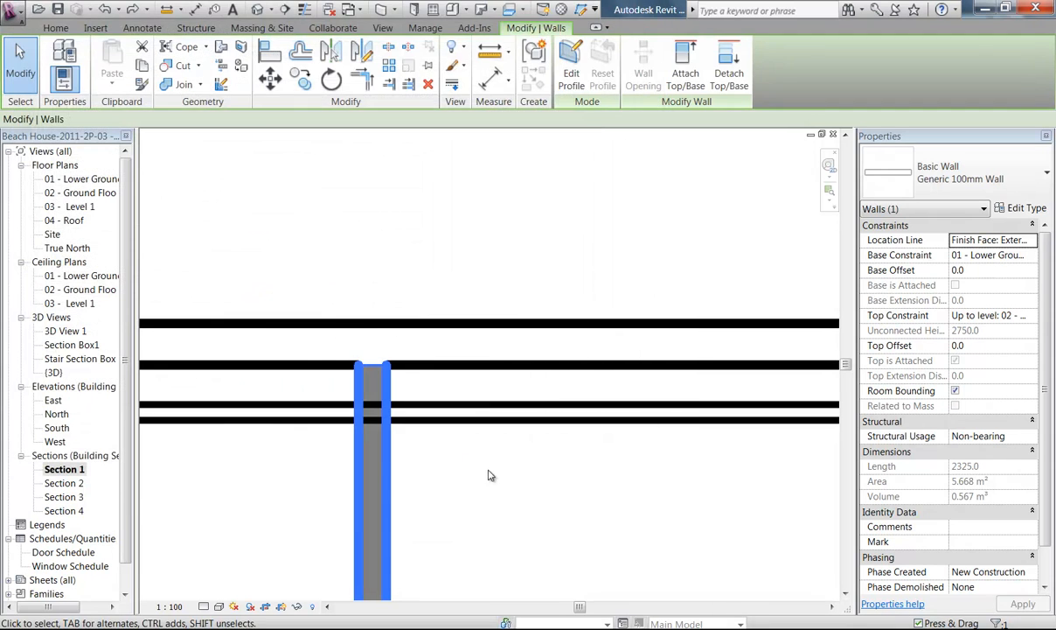
Delete the Plain compound ceiling from the lower ground floor in Section 1
key(Escape)
click(480, 420)
scroll(415, 307, down, 4)
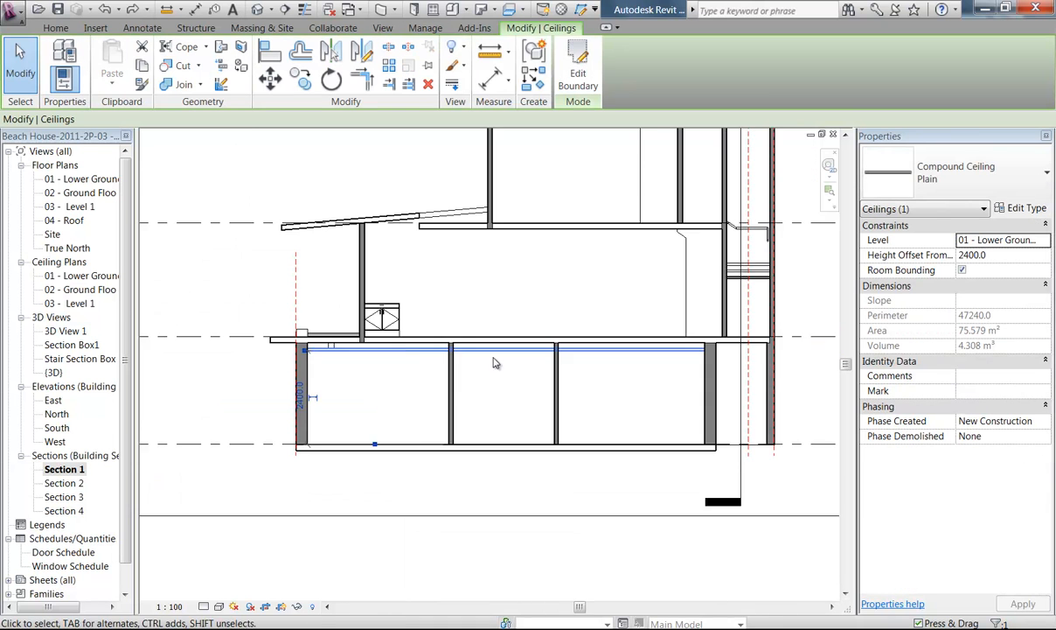
scroll(427, 375, up, 2)
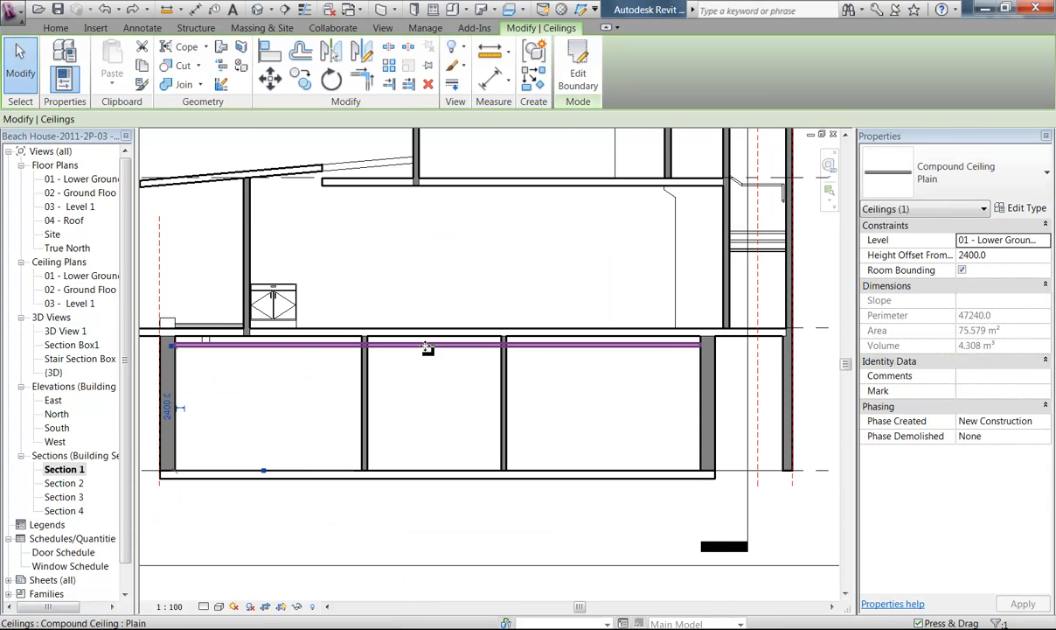
key(Escape)
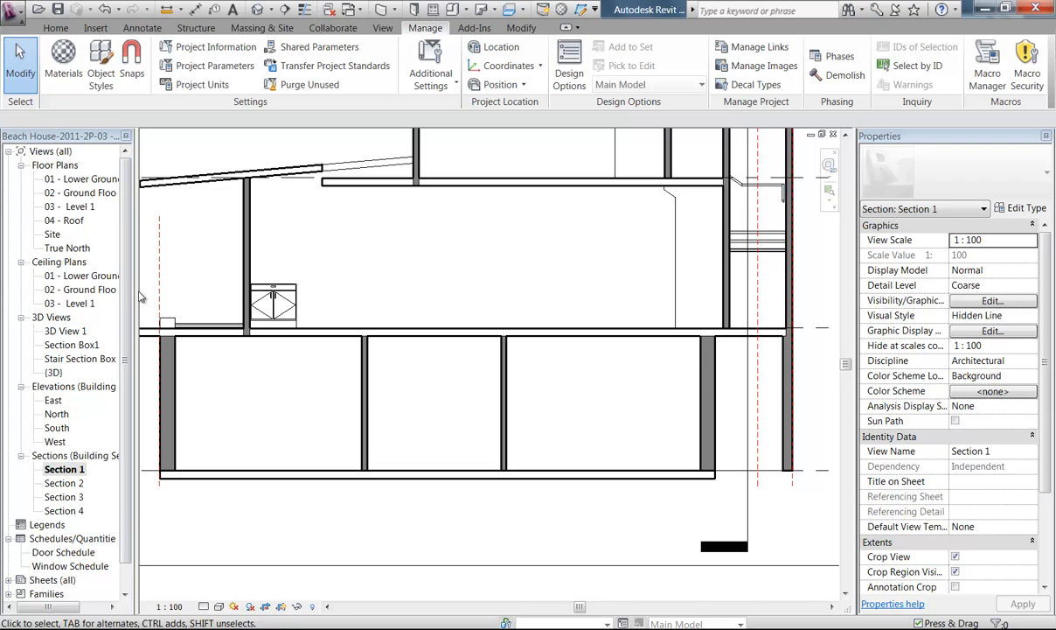
Open the 01 - Lower Ground Floor ceiling plan
click(79, 180)
double_click(85, 275)
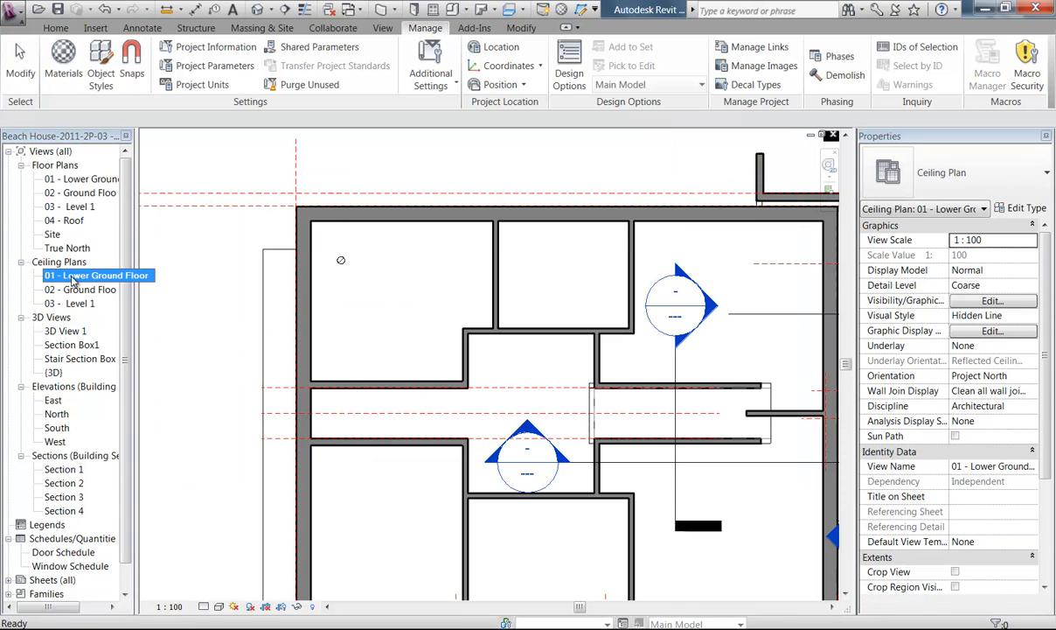
scroll(357, 172, up, 2)
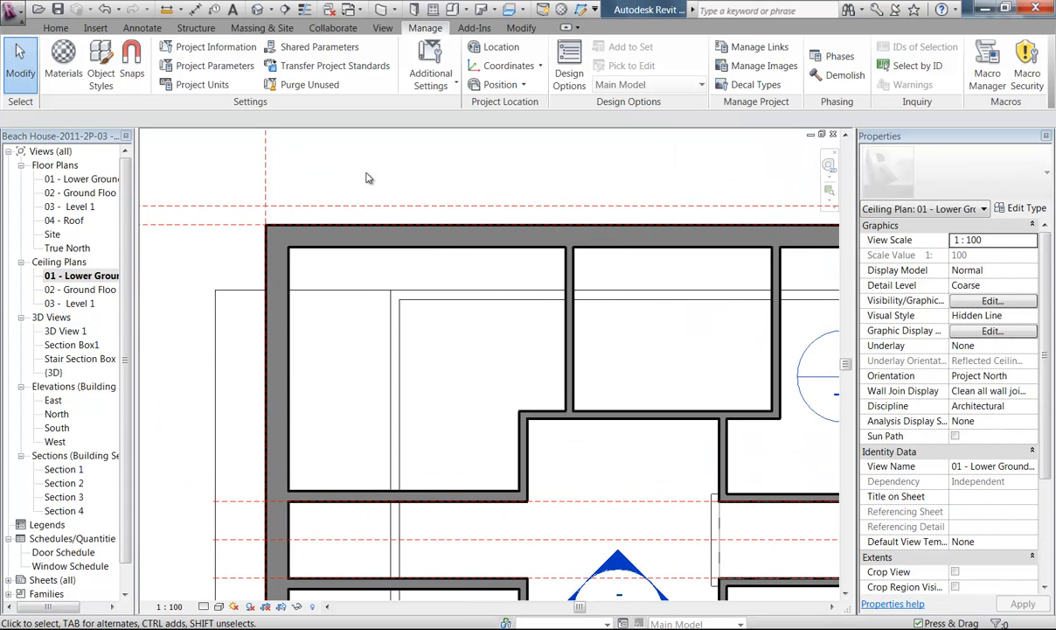
scroll(367, 200, down, 3)
middle_drag(306, 205, 316, 229)
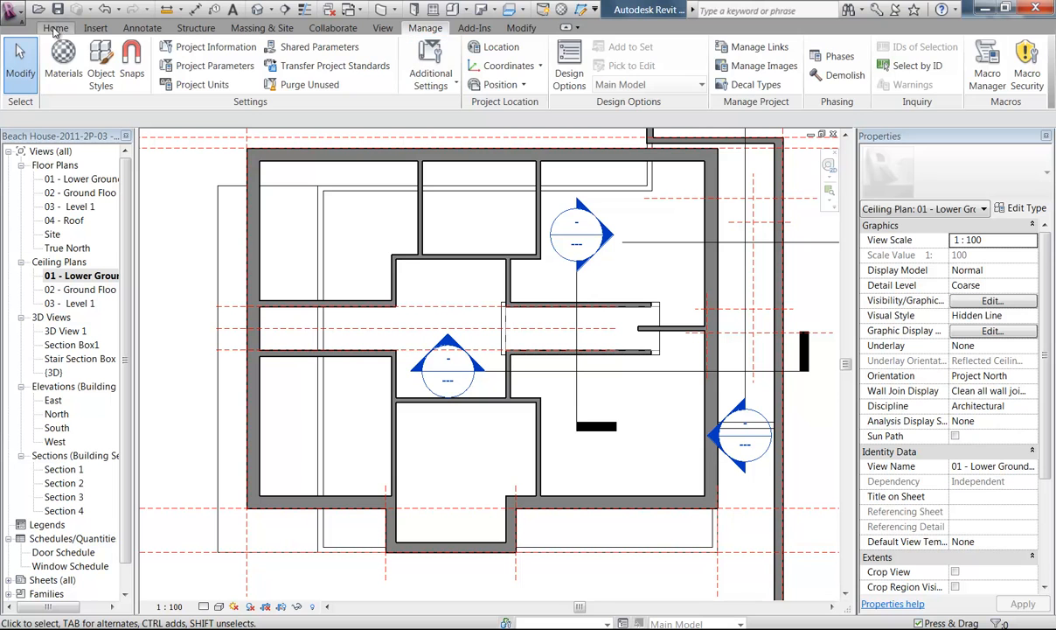
click(56, 29)
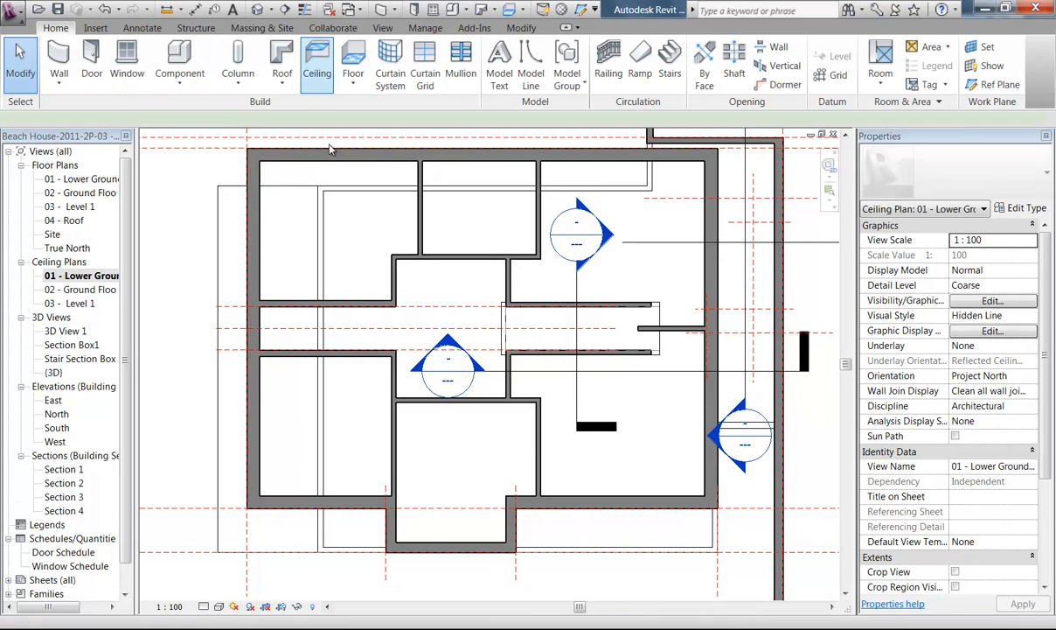
click(316, 69)
middle_drag(350, 240, 365, 253)
scroll(365, 253, down, 2)
scroll(337, 297, up, 2)
middle_drag(352, 349, 427, 349)
scroll(378, 303, up, 1)
middle_drag(347, 379, 329, 376)
scroll(322, 369, up, 3)
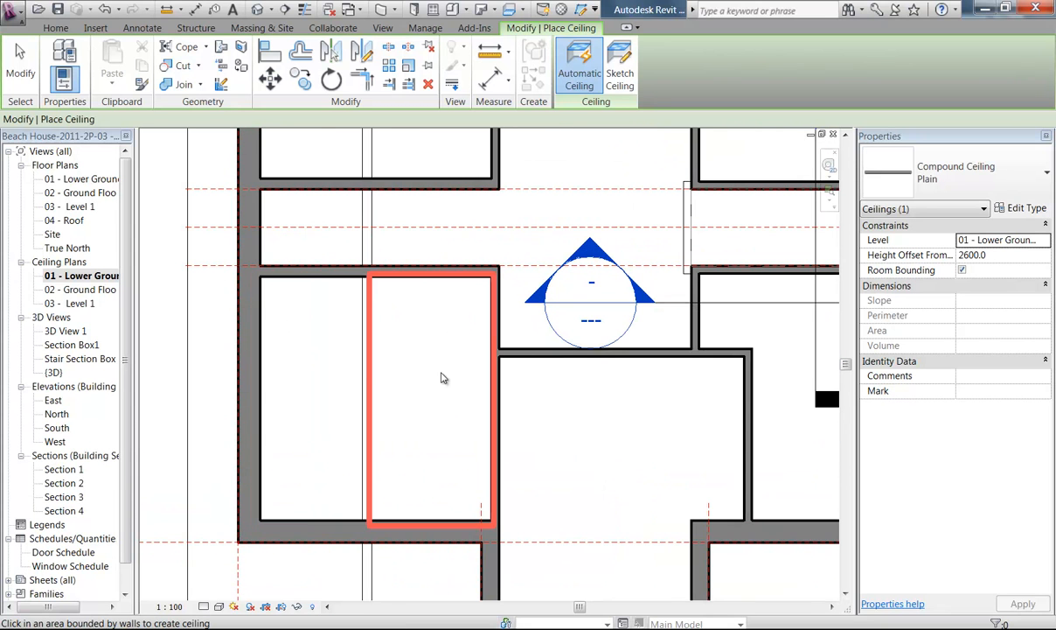
right_click(309, 370)
click(331, 379)
right_click(330, 378)
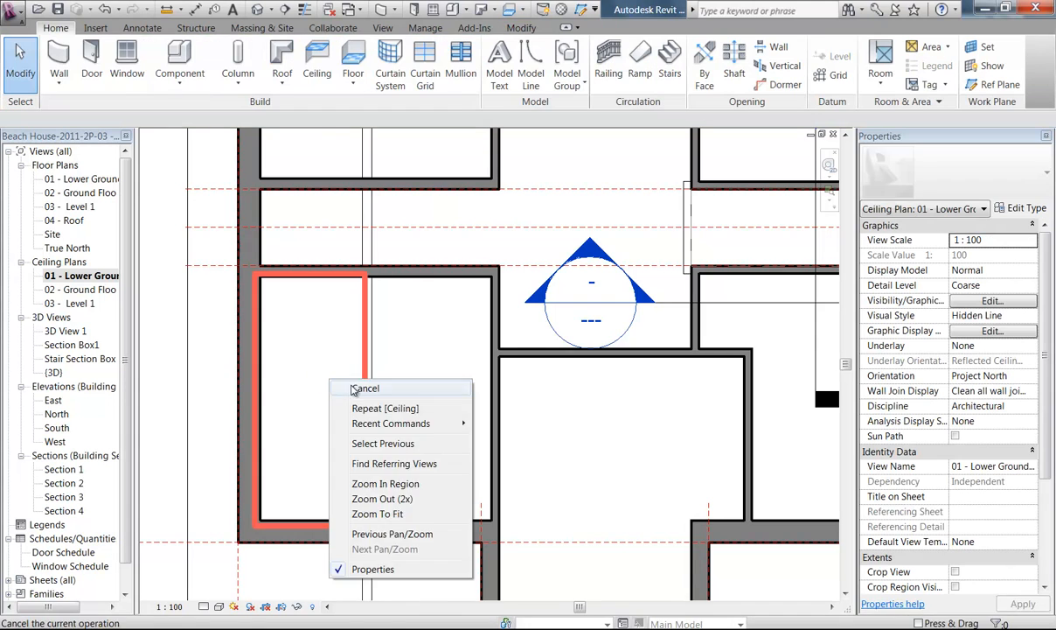
click(353, 386)
Set both the Top and View Depth offsets to -100 in the ceiling plan's view range
scroll(413, 366, down, 2)
middle_drag(411, 367, 351, 363)
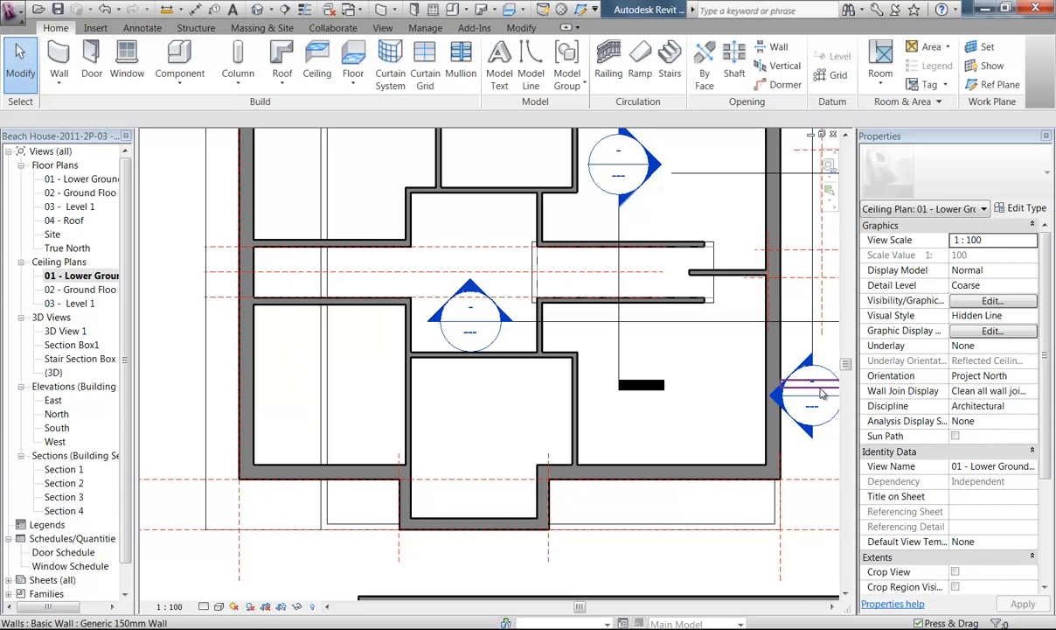
scroll(973, 463, down, 4)
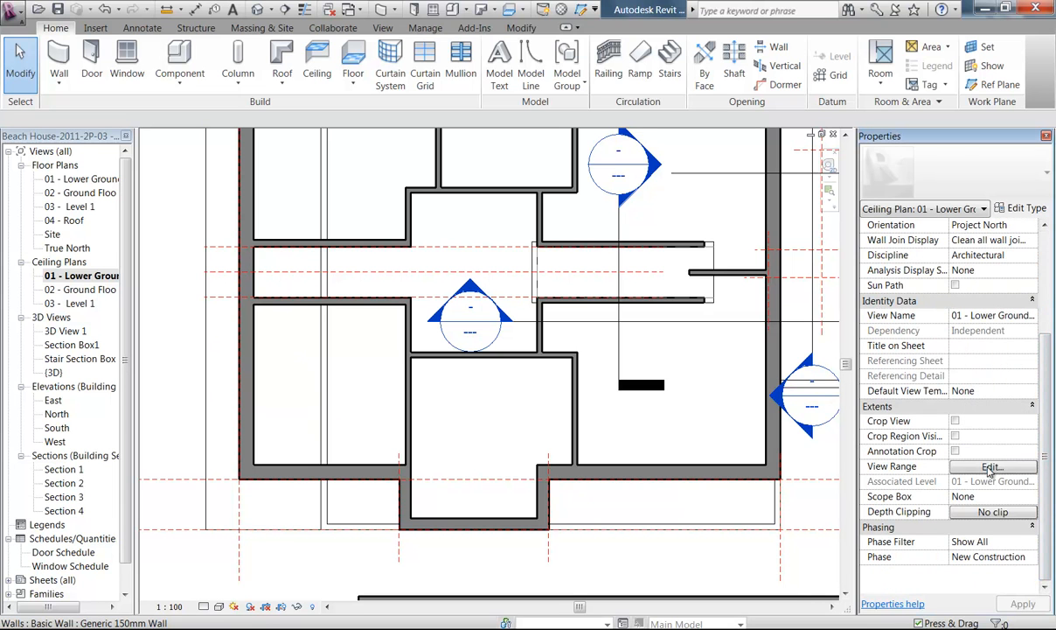
click(985, 466)
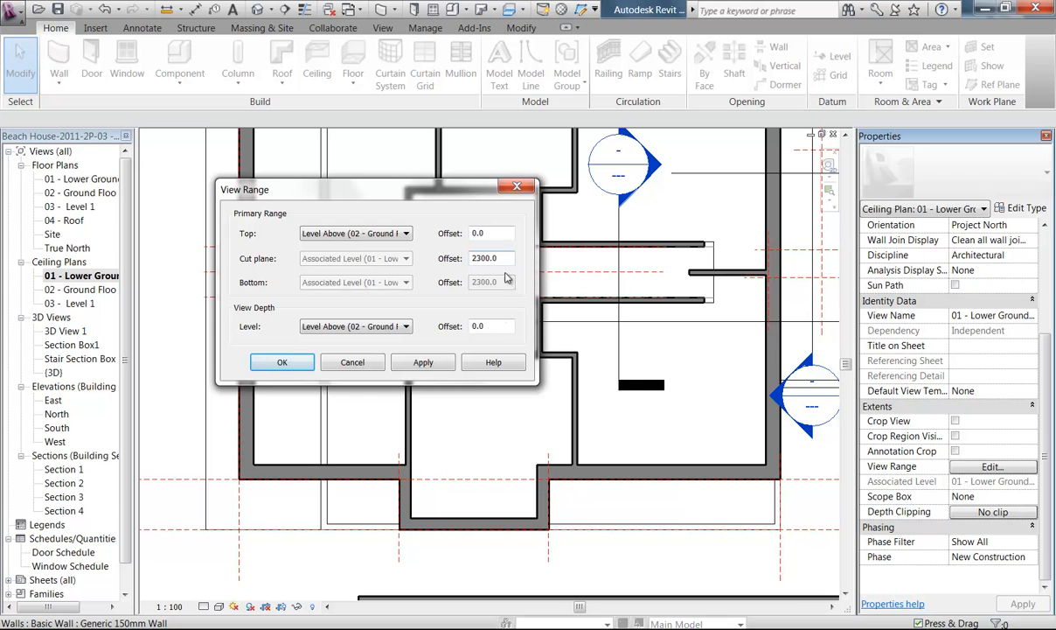
click(378, 327)
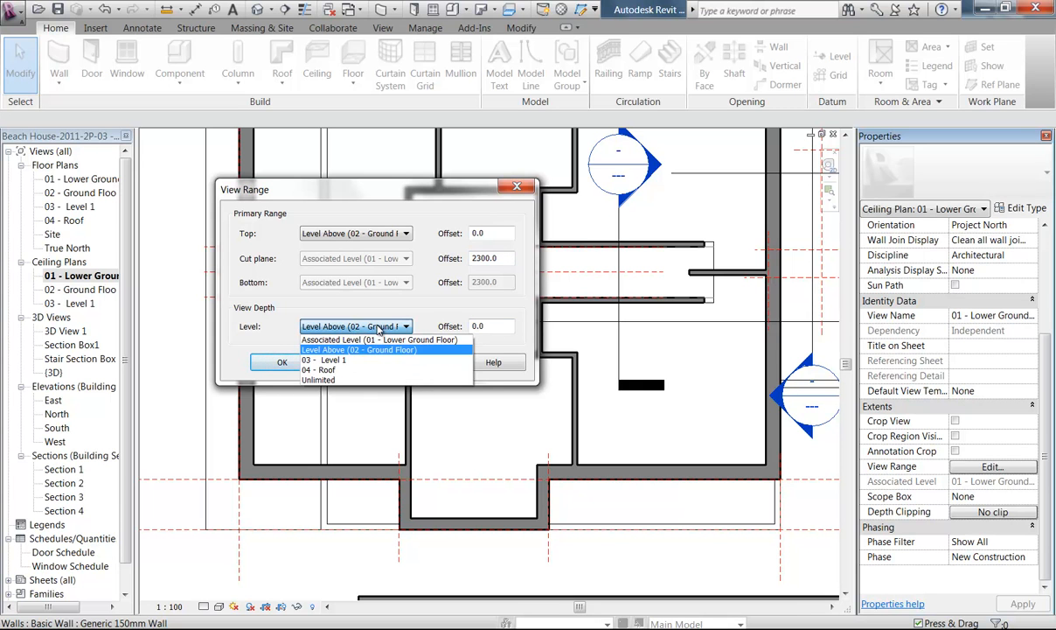
click(378, 327)
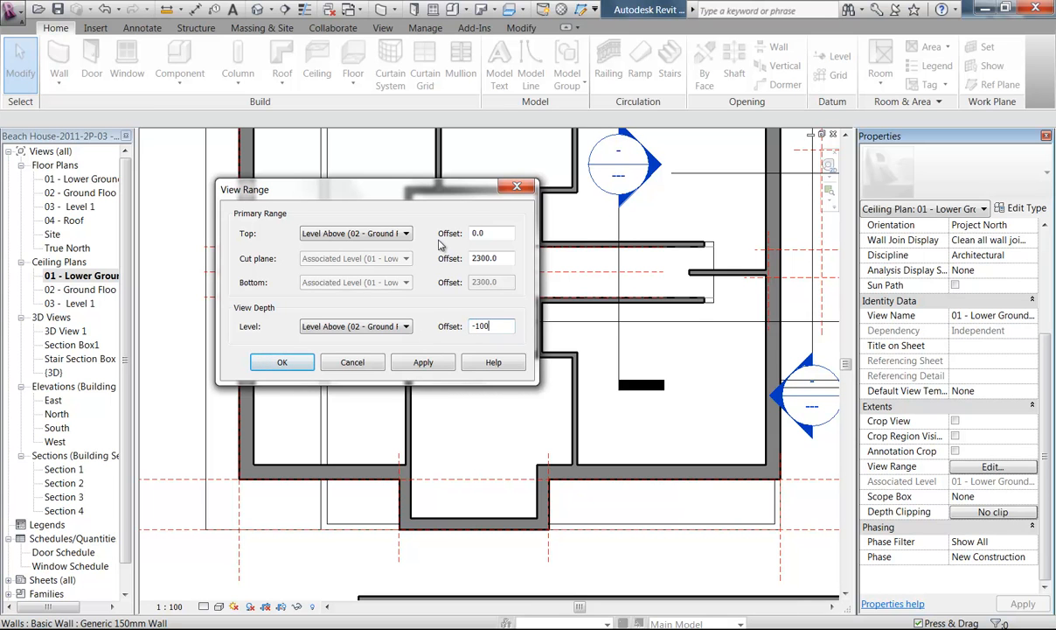
click(486, 233)
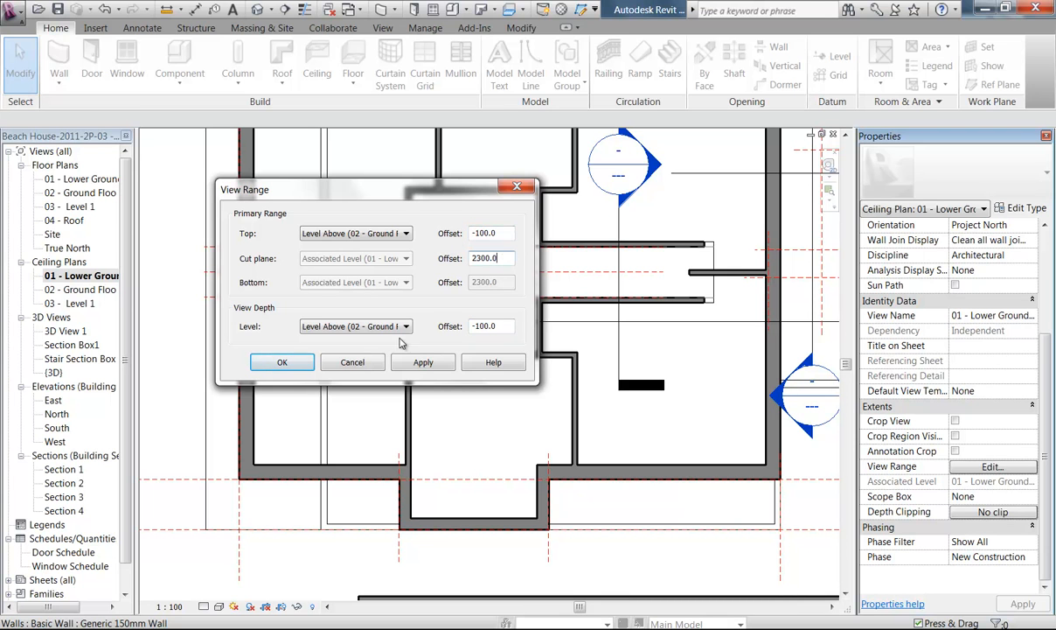
click(278, 362)
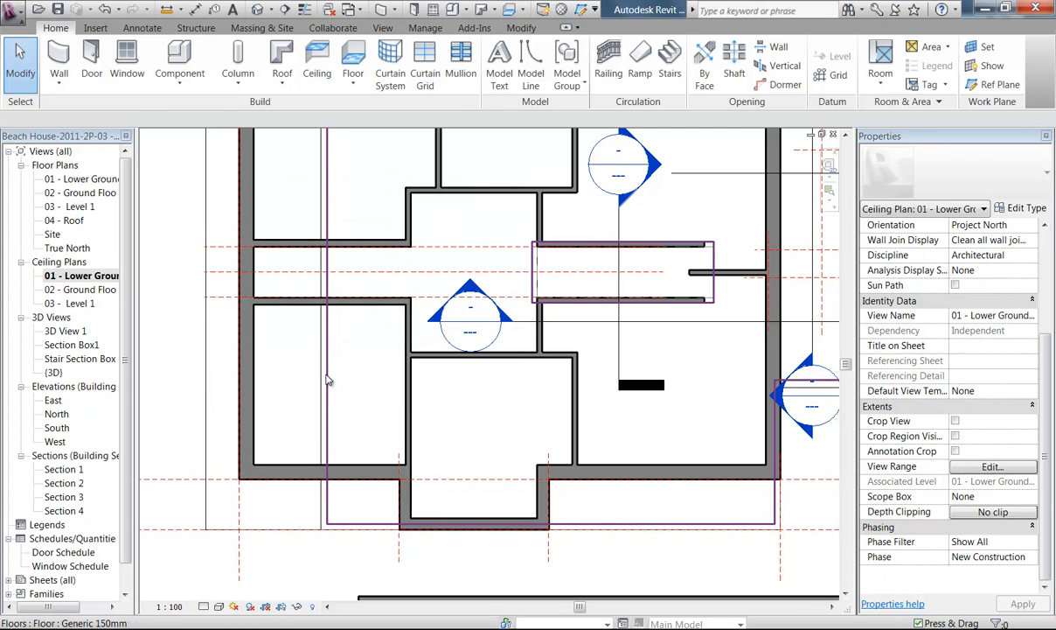
Examine the floor edges from the level above that cross the rooms of the lower ground floor ceiling plan
click(328, 380)
key(Escape)
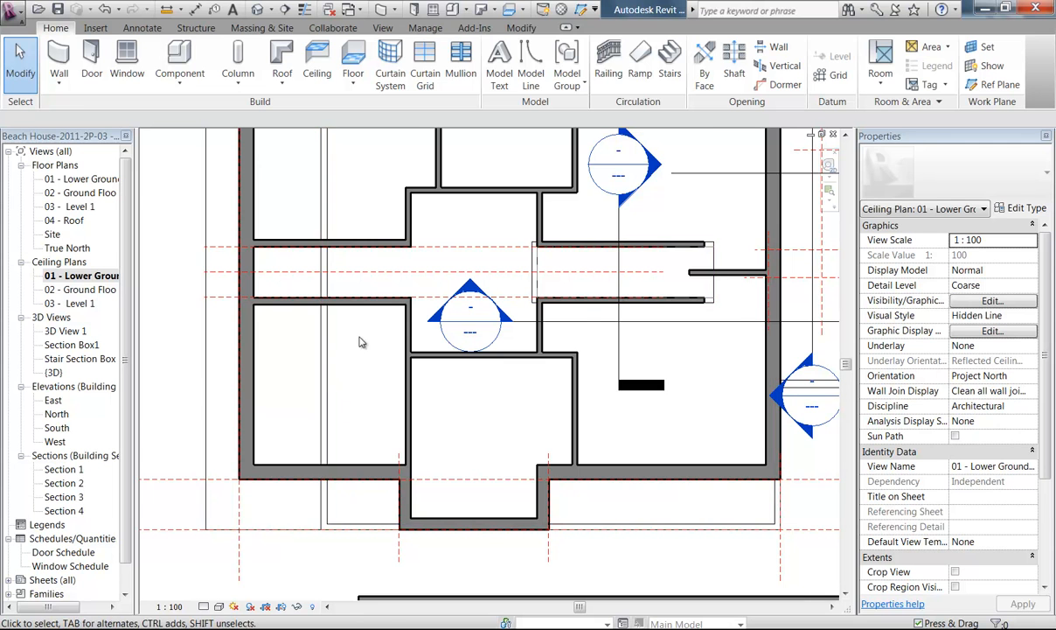
scroll(365, 394, down, 4)
scroll(418, 373, up, 1)
scroll(466, 345, up, 5)
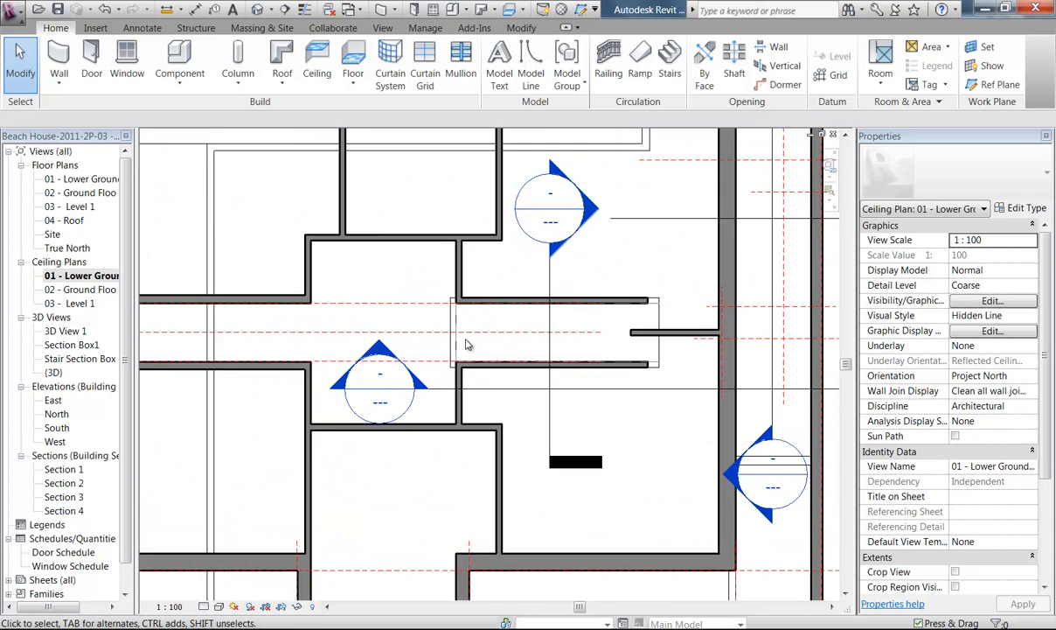
scroll(466, 345, up, 2)
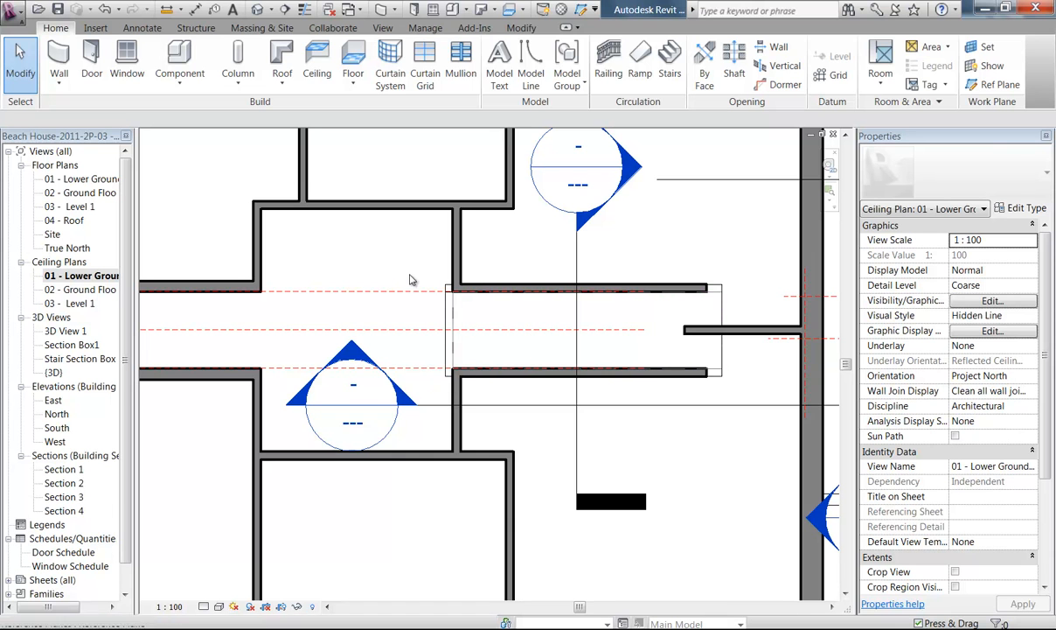
scroll(429, 261, down, 3)
scroll(407, 295, up, 2)
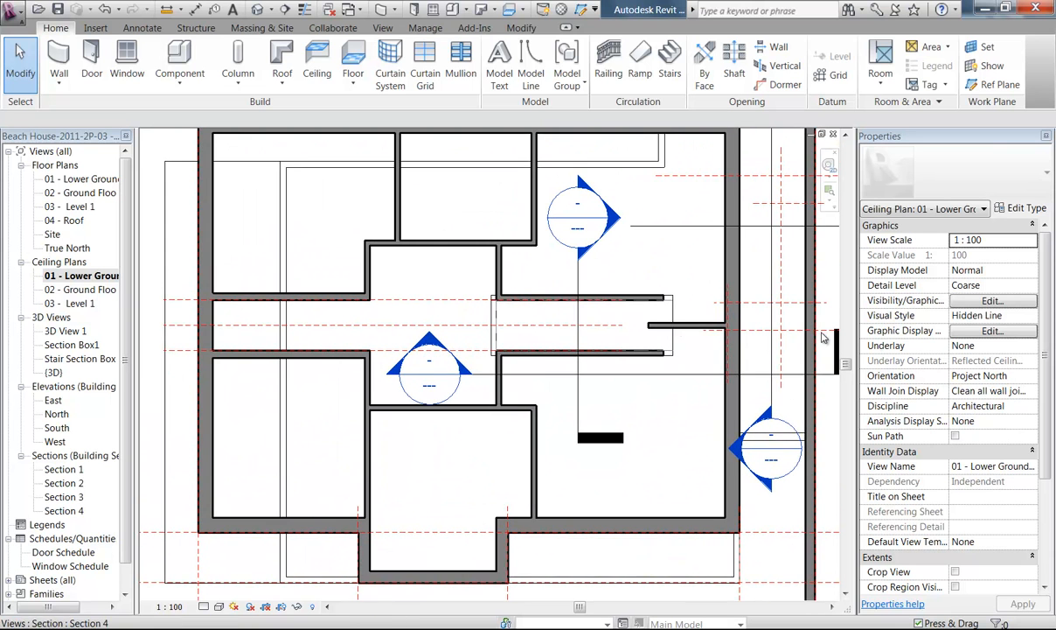
scroll(983, 332, down, 3)
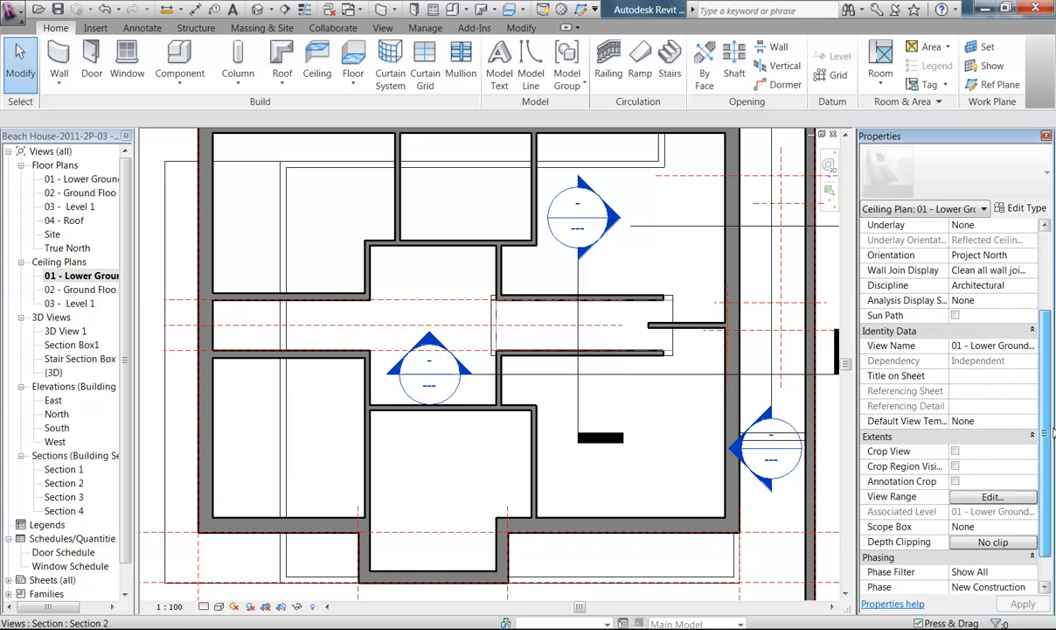
Set the view range's Top offset to -200 and lower the View Depth offset, applying the changes to the ceiling plan
click(992, 495)
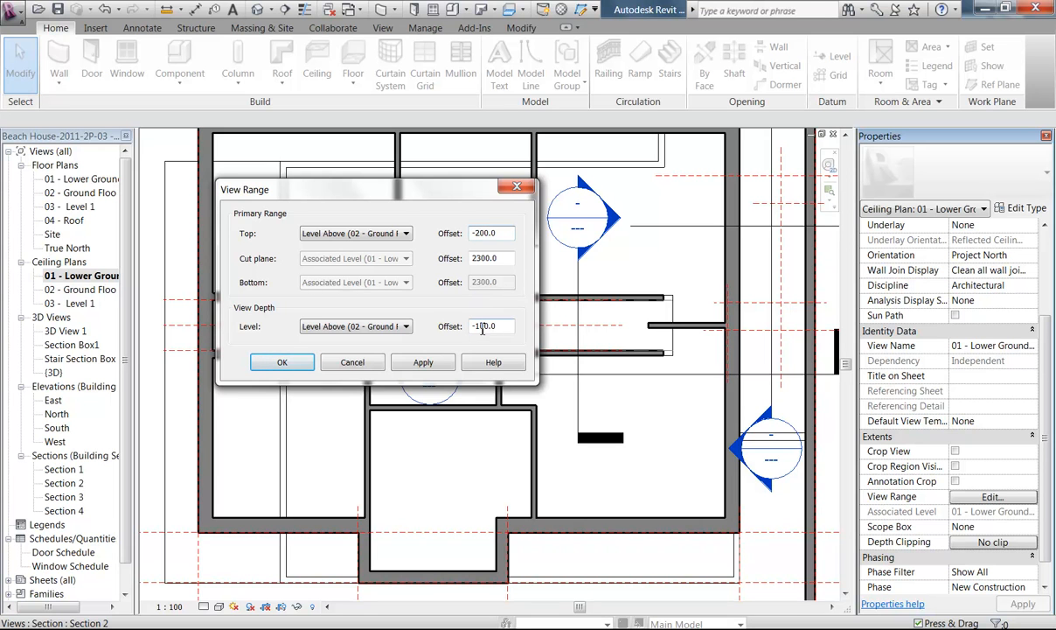
click(423, 362)
click(281, 362)
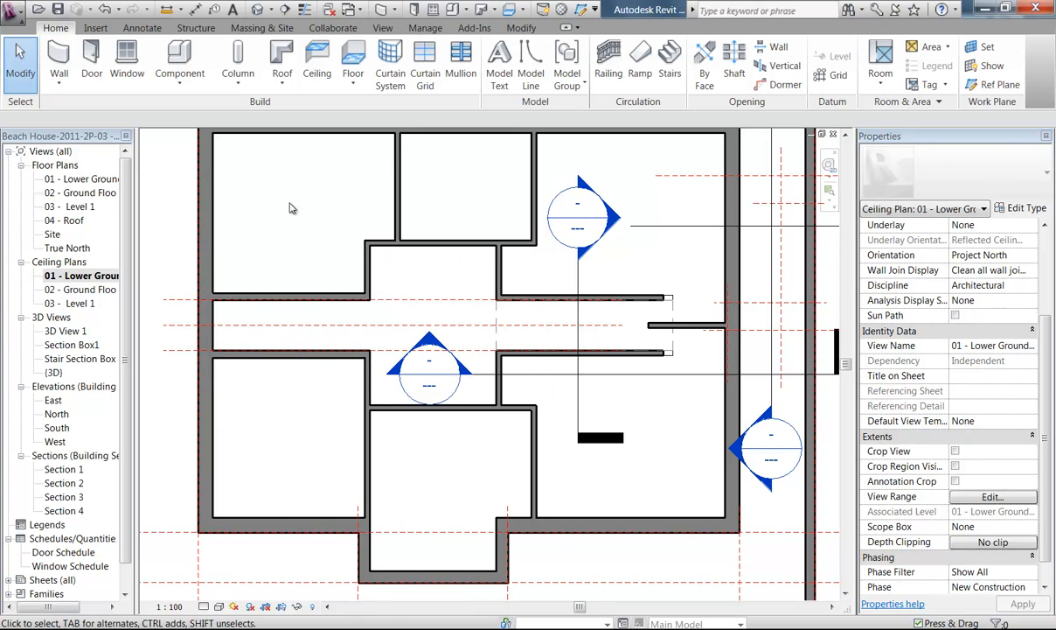
Start an automatic Plain compound ceiling on the lower ground floor and set its height offset from the level to 2400
middle_drag(292, 208, 325, 300)
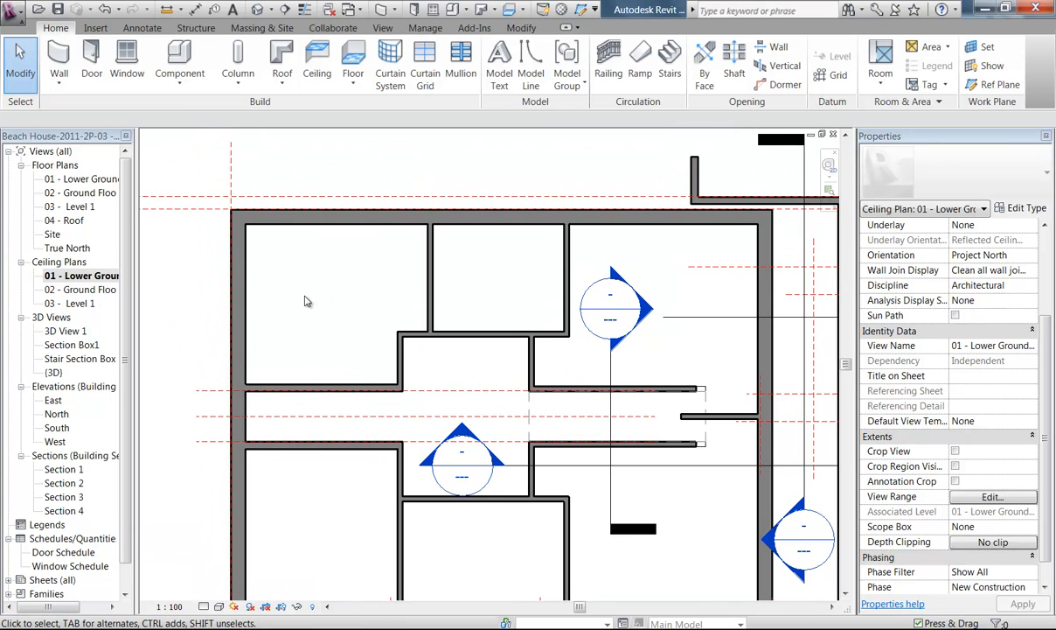
middle_drag(305, 301, 320, 251)
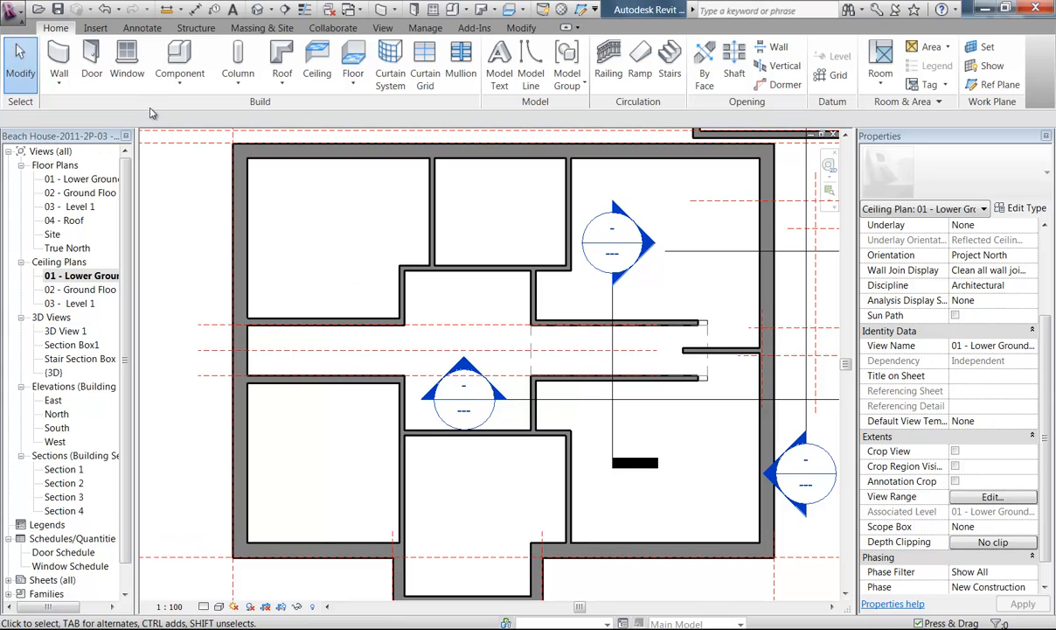
click(315, 72)
middle_drag(331, 417, 343, 362)
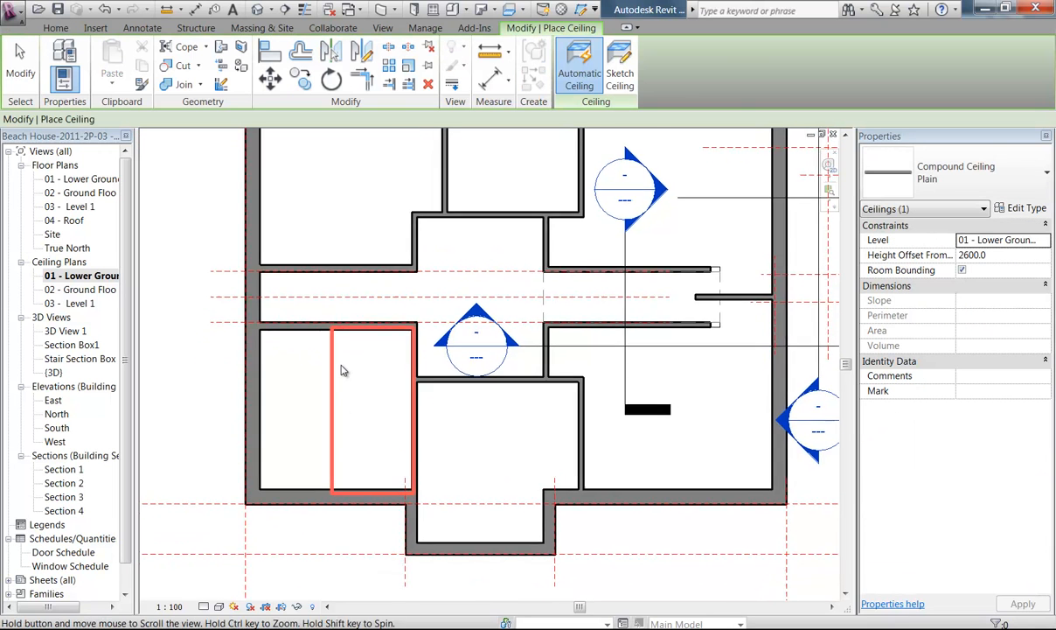
scroll(343, 363, up, 1)
scroll(493, 417, down, 1)
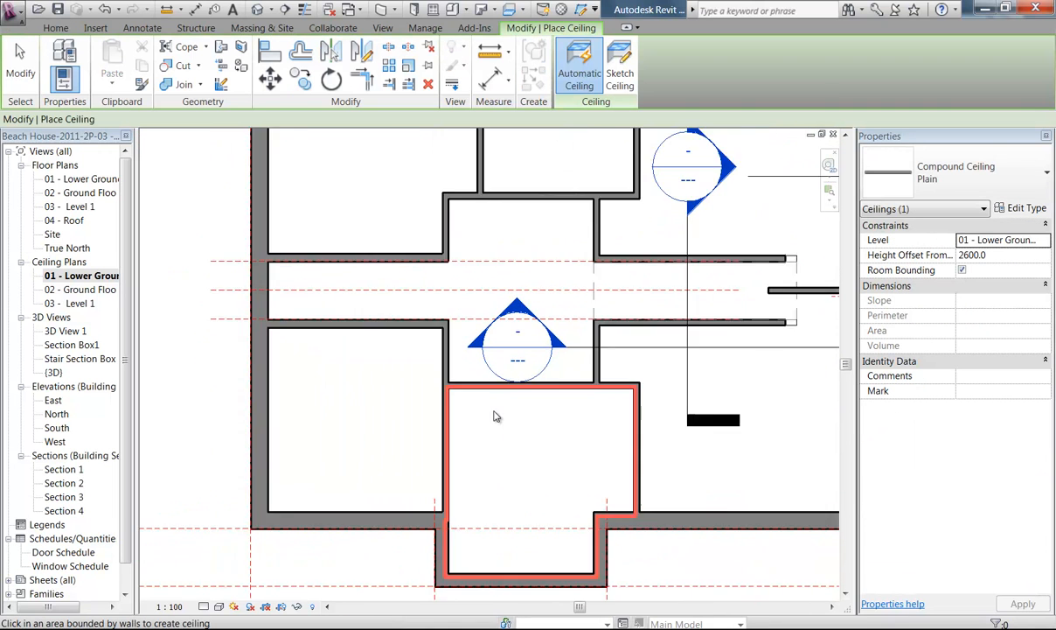
scroll(409, 230, down, 2)
middle_drag(409, 238, 363, 261)
click(304, 254)
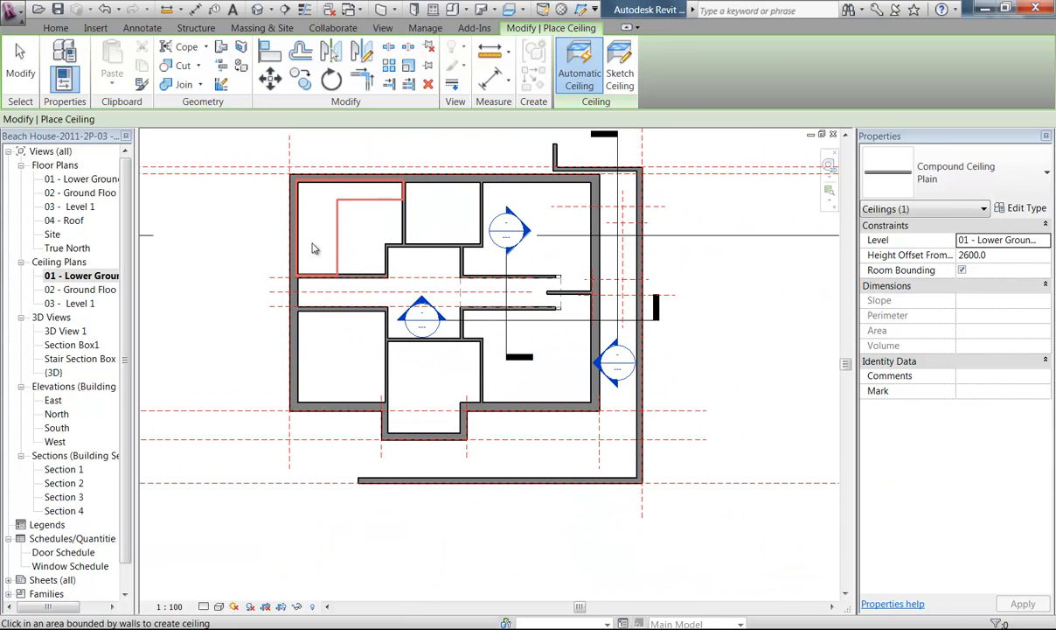
click(1002, 255)
text(24)
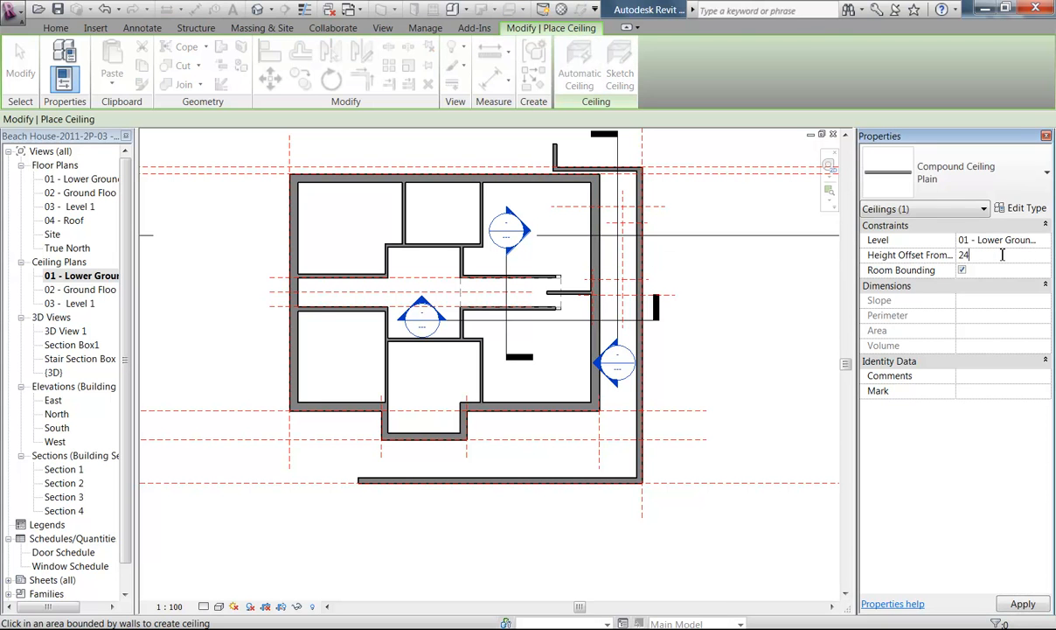
text(00)
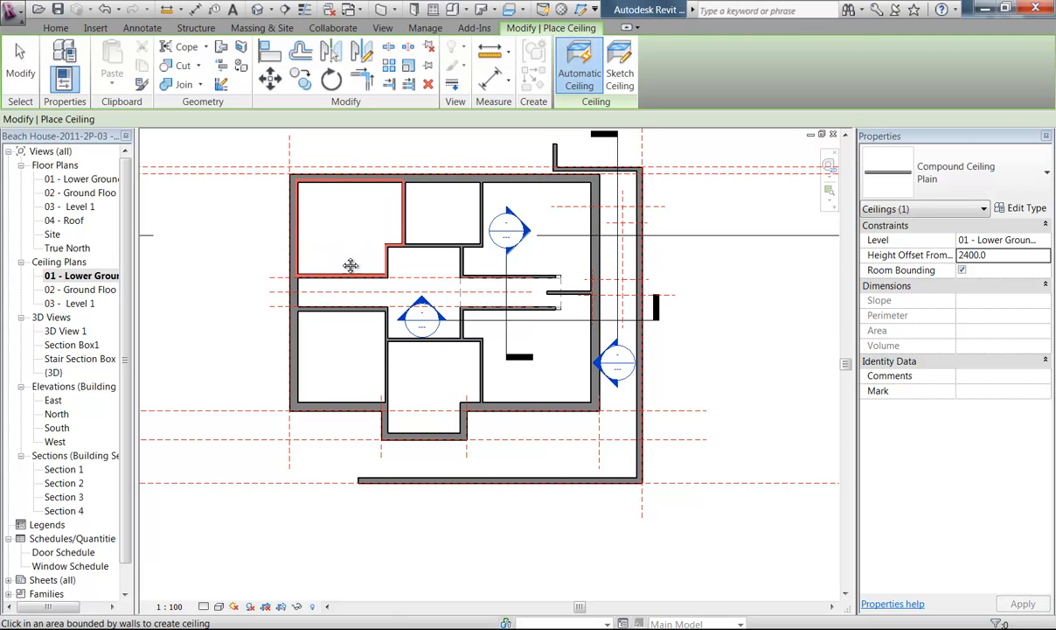
Examine the room boundaries that the automatic ceiling detects across the lower ground floor, including the hallway and lower rooms
scroll(342, 282, up, 2)
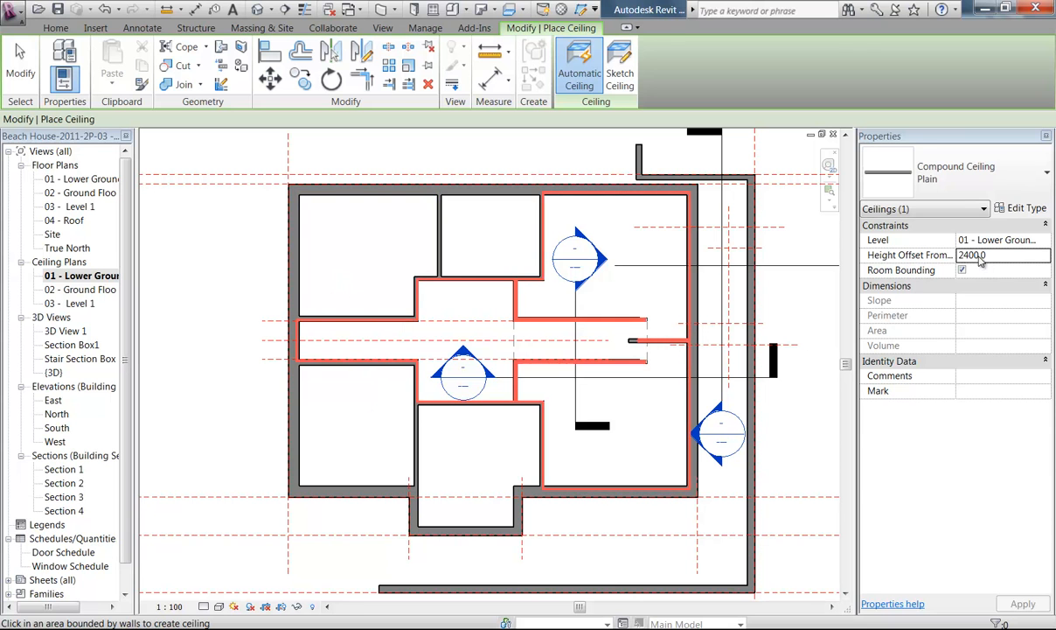
scroll(436, 329, up, 2)
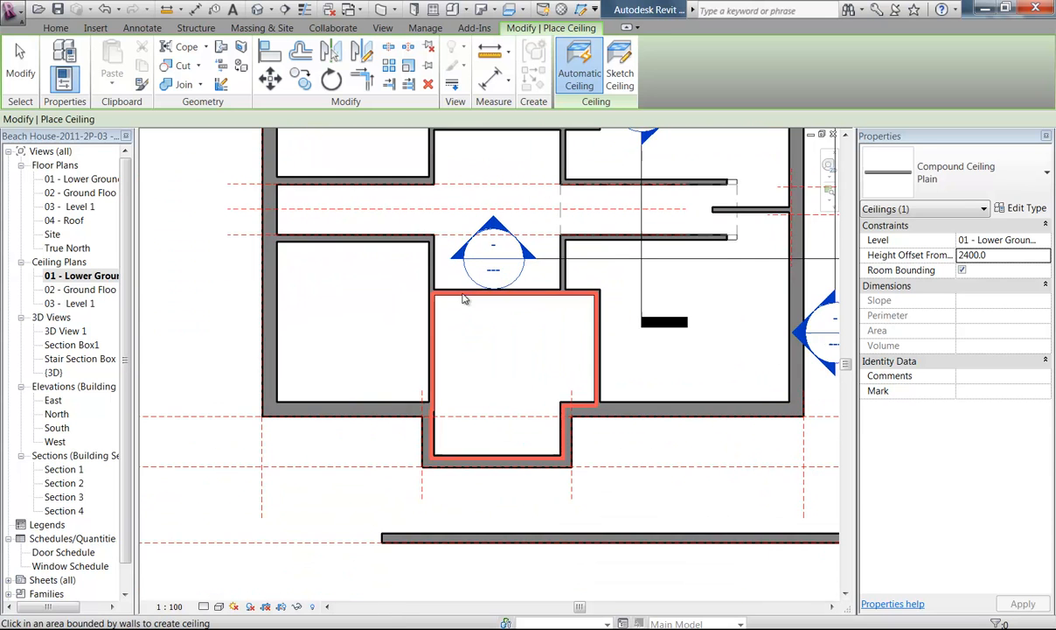
scroll(524, 394, up, 1)
scroll(486, 416, up, 1)
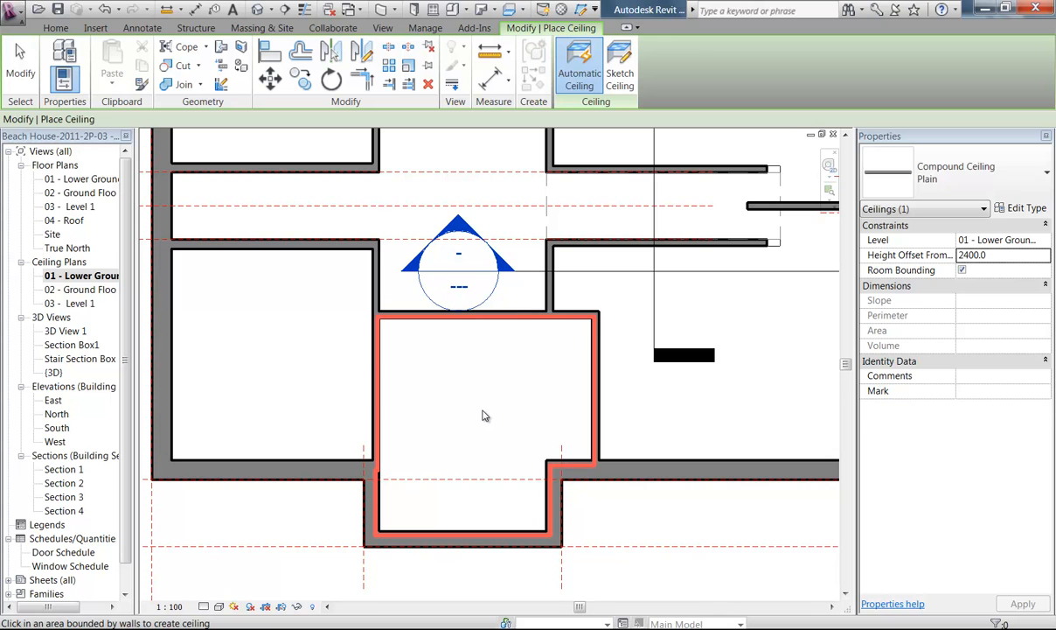
scroll(400, 464, down, 3)
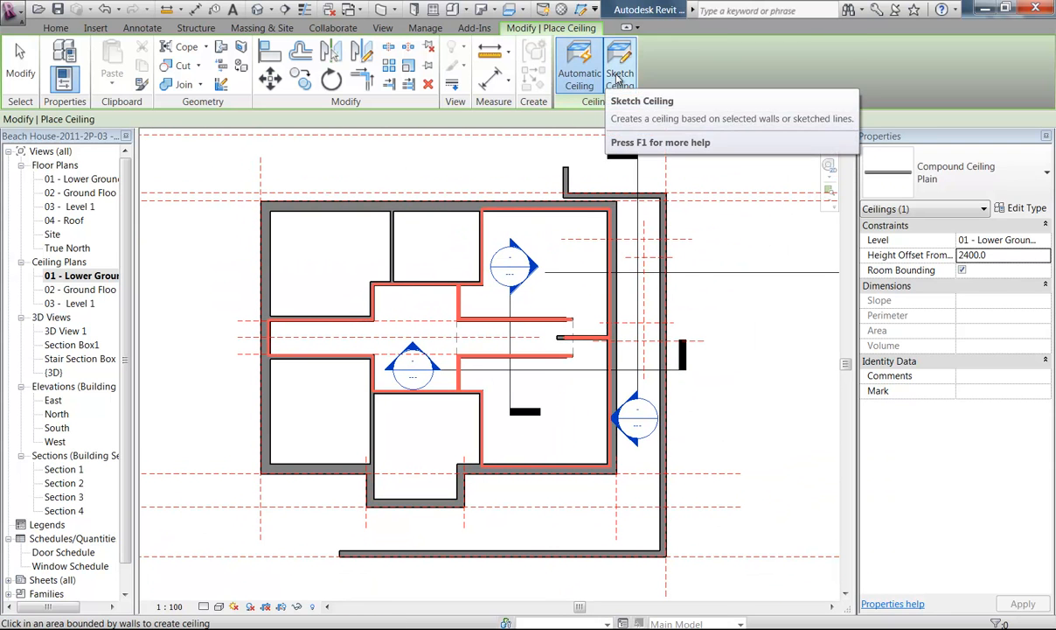
scroll(403, 438, up, 2)
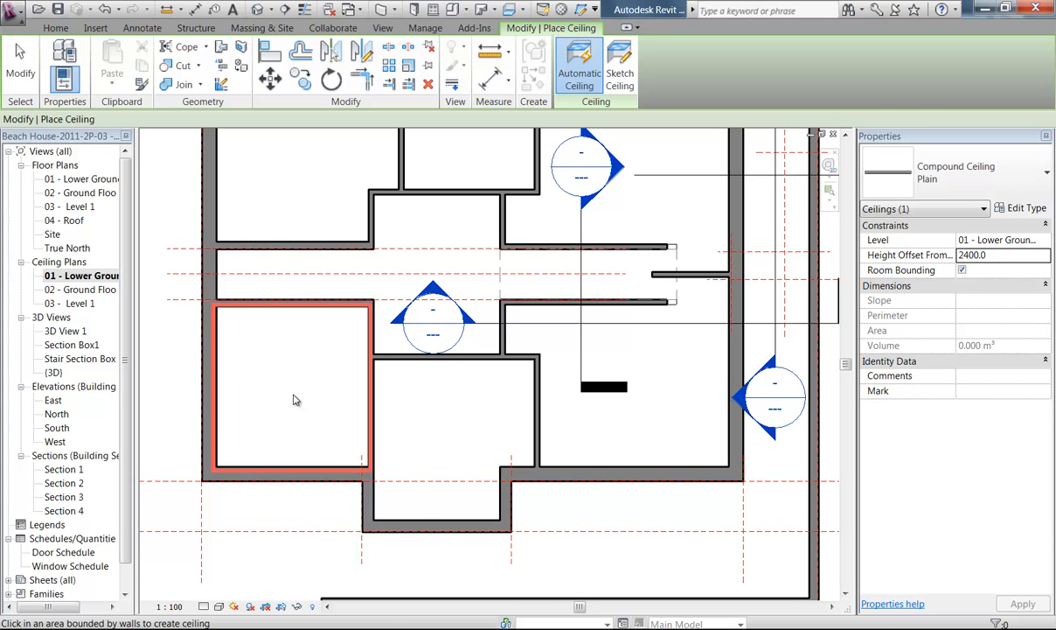
Finish placing automatic Plain ceilings in the four enclosed rooms of the lower ground floor and end the ceiling placement
middle_drag(301, 346, 341, 478)
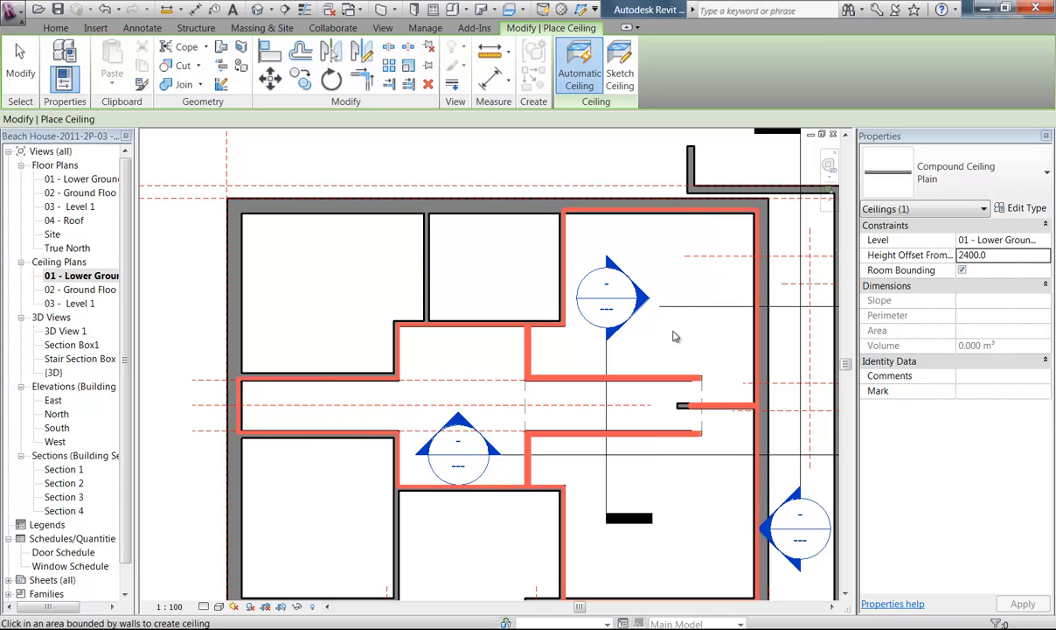
right_click(383, 137)
click(443, 157)
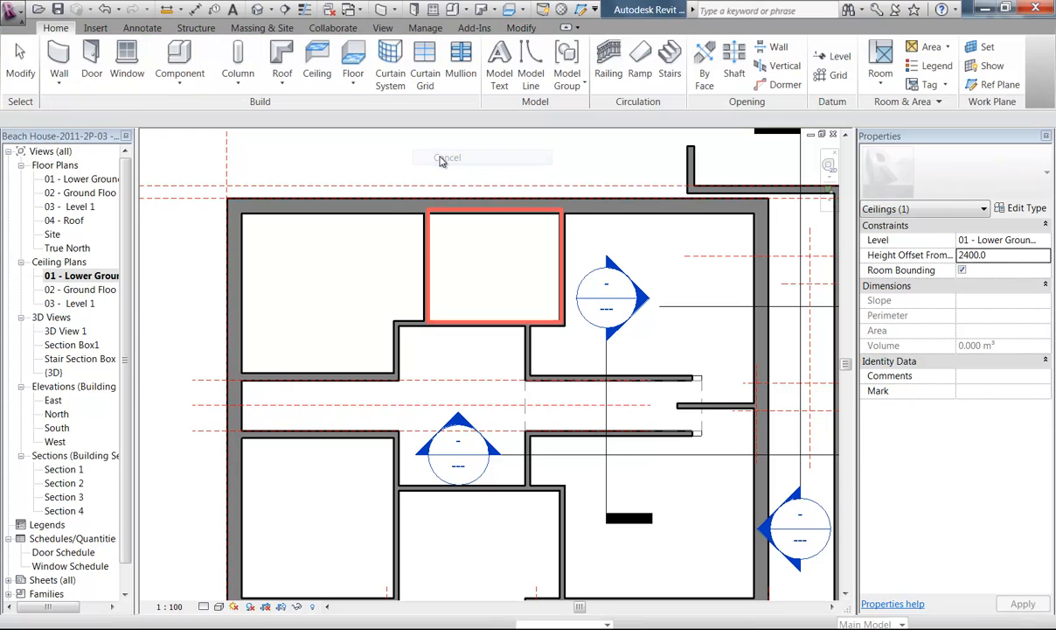
middle_drag(353, 251, 399, 224)
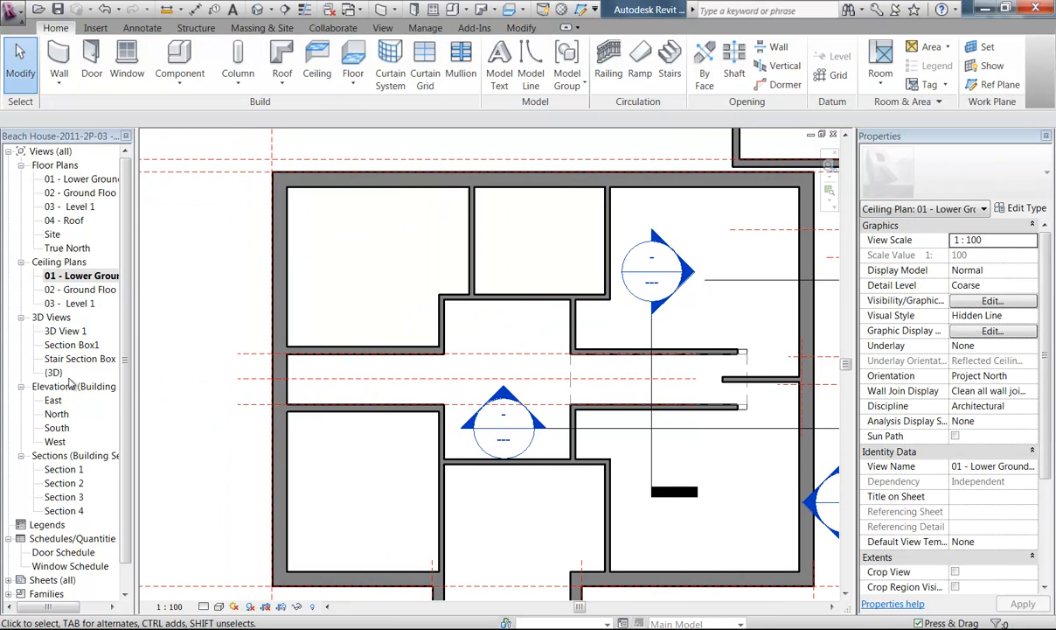
Look through the {3D} and Stair Section Box views and open the Section Box1 3D view
double_click(54, 373)
shift+middle_drag(391, 442, 271, 398)
double_click(74, 358)
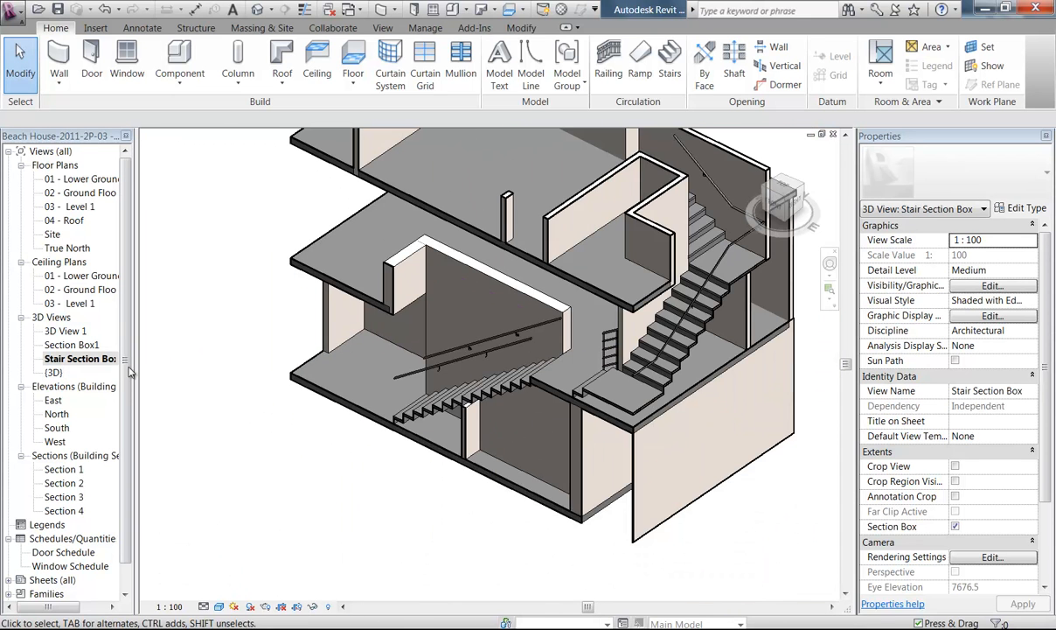
double_click(87, 346)
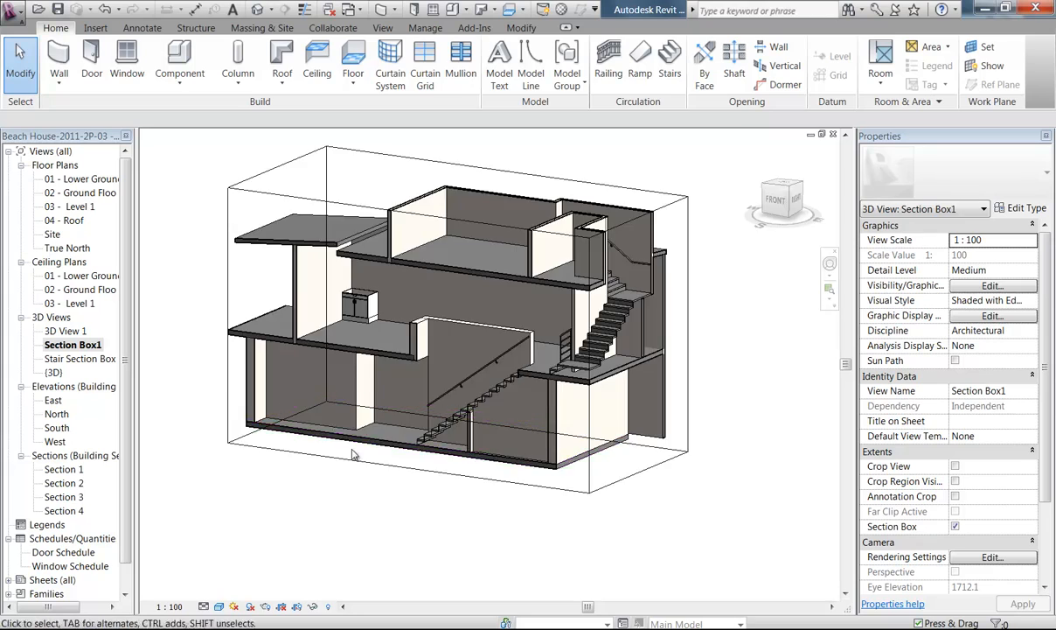
Pull the end face of the section box inward so it cuts through a lower ground floor room with a ceiling
shift+middle_drag(253, 347, 575, 475)
click(354, 517)
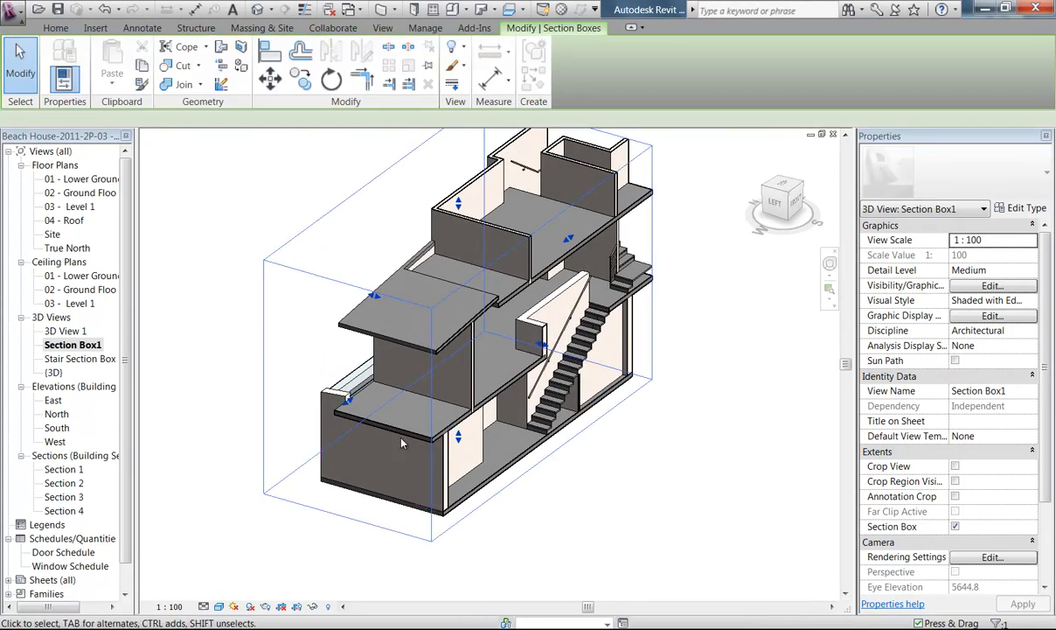
scroll(349, 417, up, 3)
drag(298, 374, 373, 319)
shift+middle_drag(359, 458, 483, 367)
scroll(471, 358, up, 5)
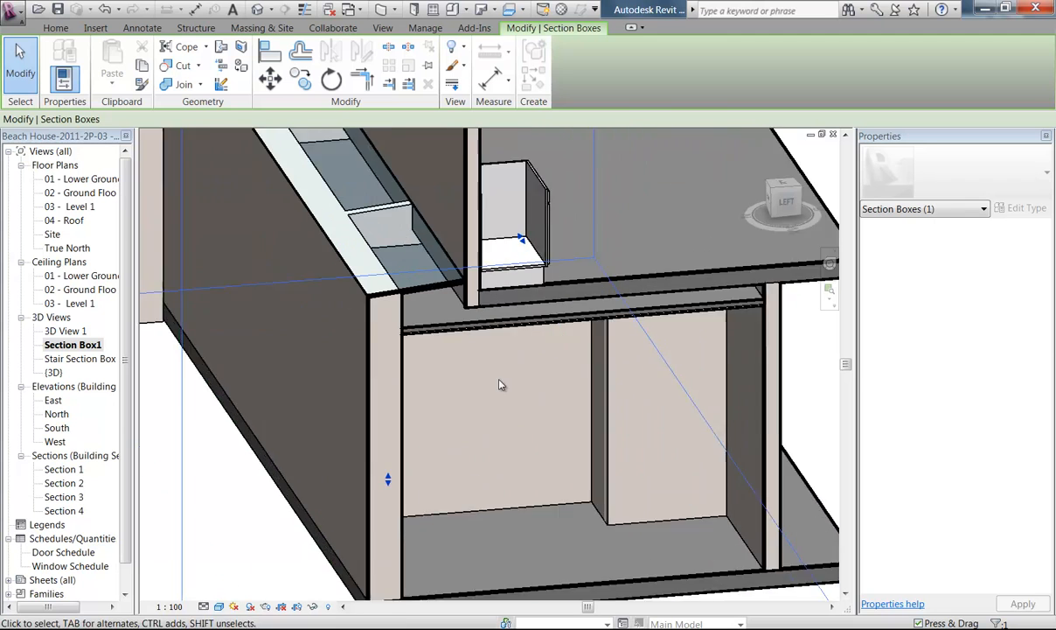
Select the compound ceiling over the cut lower ground floor room to inspect its properties
click(494, 313)
scroll(484, 420, down, 4)
key(Escape)
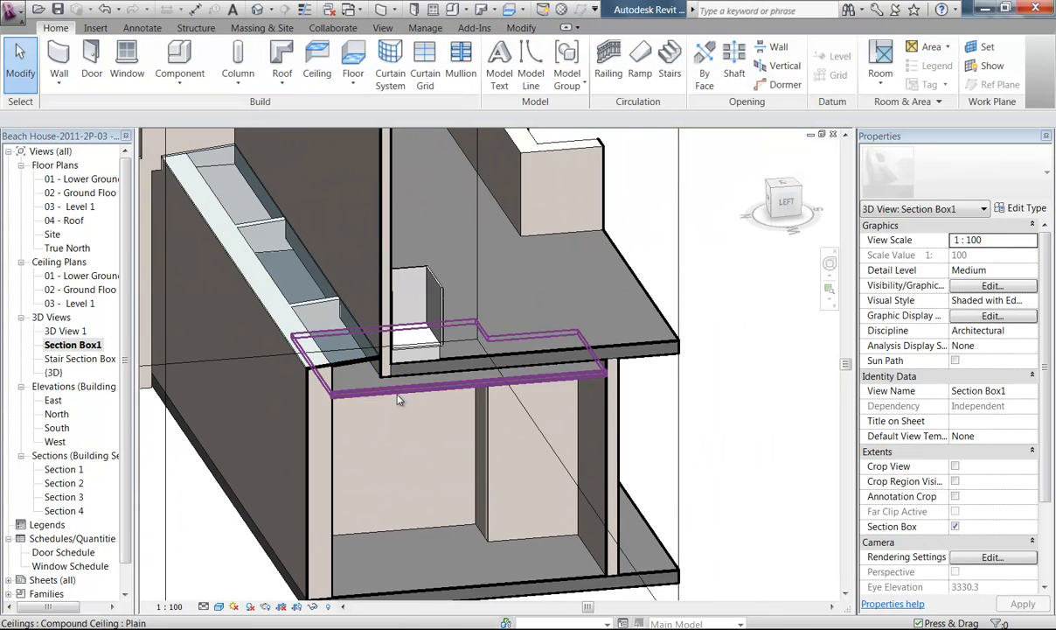
click(398, 399)
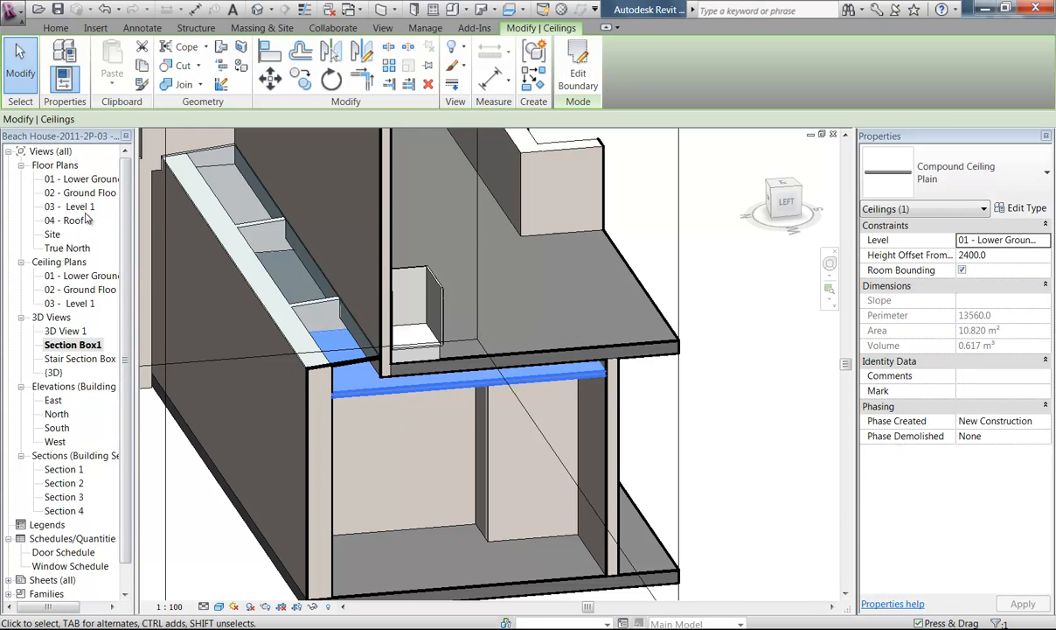
Return to the 01 - Lower Ground ceiling plan and change its visual style to Shaded with Edges
double_click(74, 278)
scroll(356, 346, down, 2)
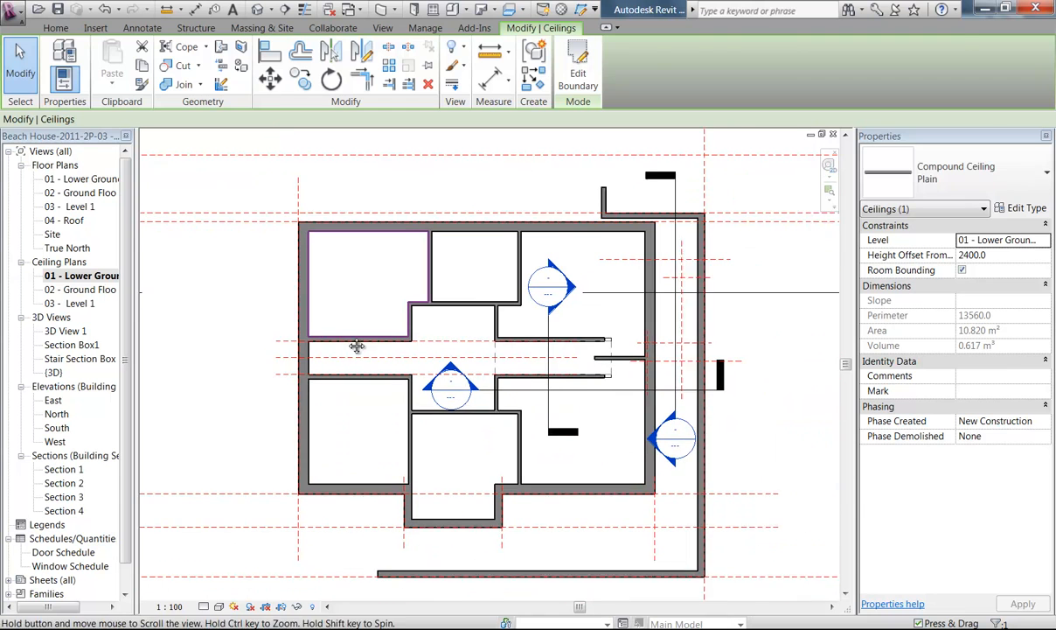
click(274, 295)
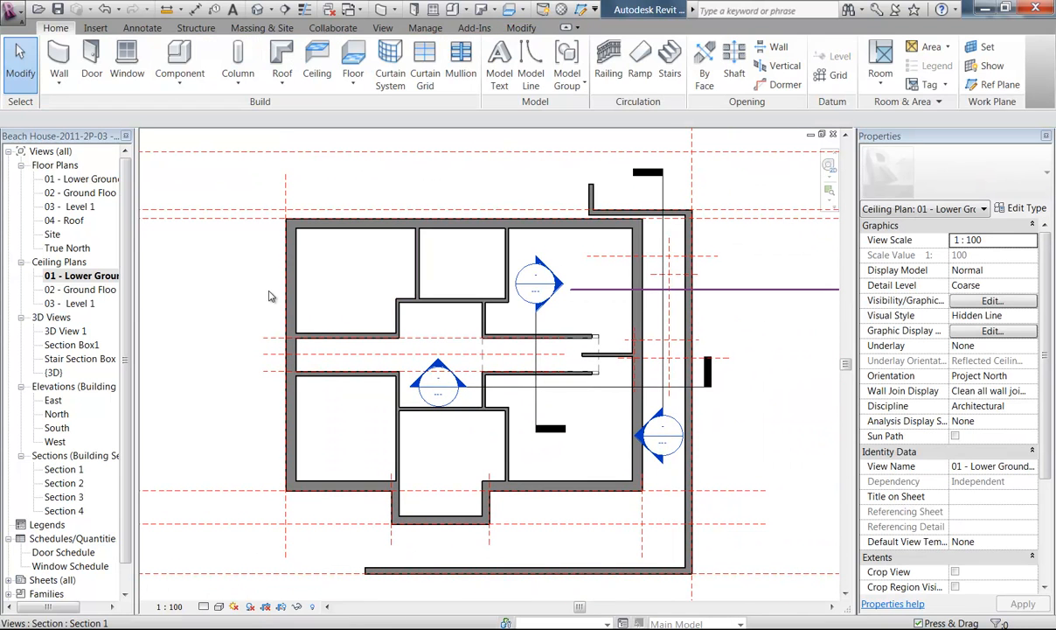
click(219, 606)
click(262, 559)
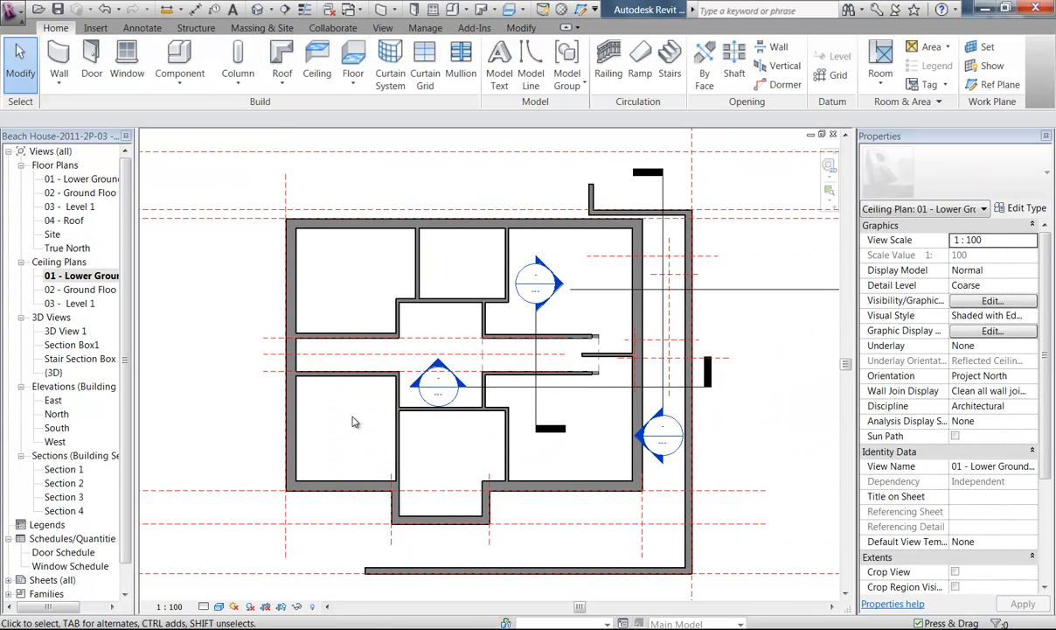
Select only the upper-left room's ceiling, removing the adjoining wall and neighbouring ceiling from the crossing selection
middle_drag(345, 405, 330, 411)
scroll(327, 413, up, 2)
middle_drag(268, 434, 252, 484)
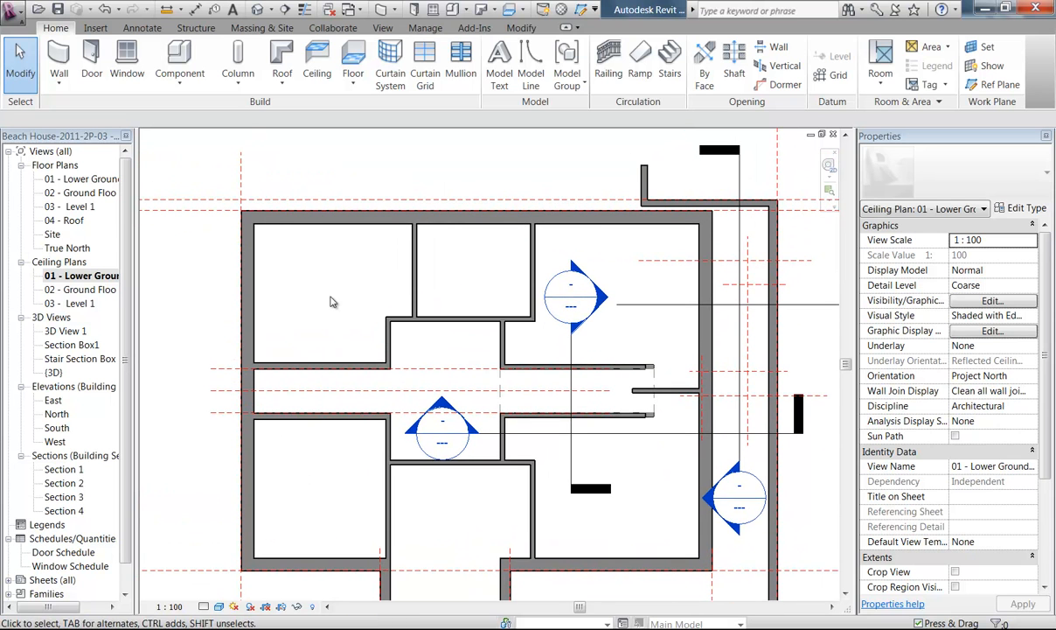
drag(449, 263, 384, 280)
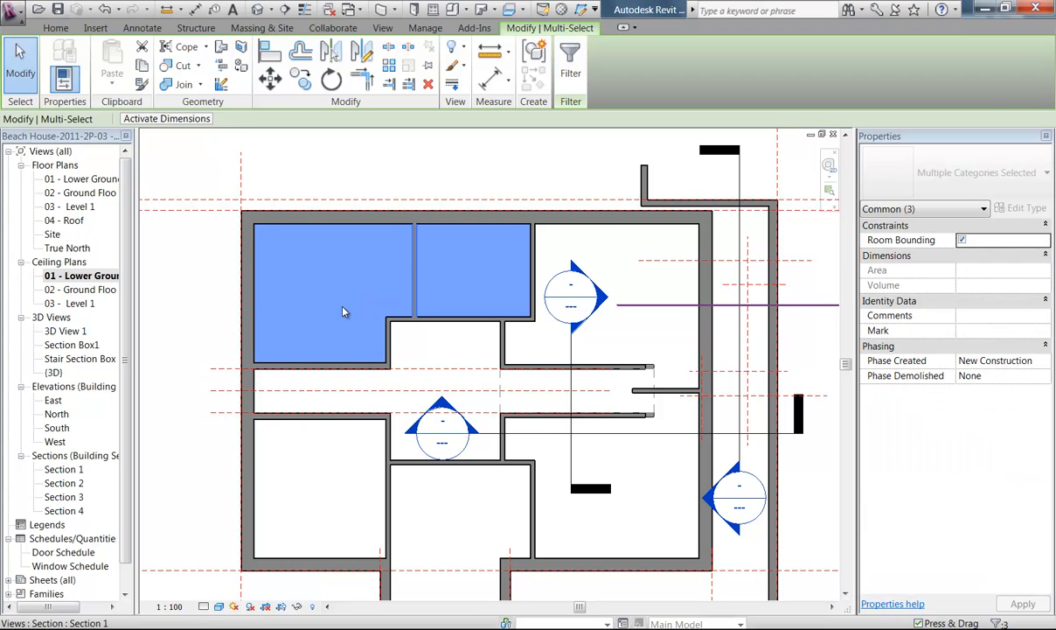
key(Escape)
drag(444, 255, 381, 285)
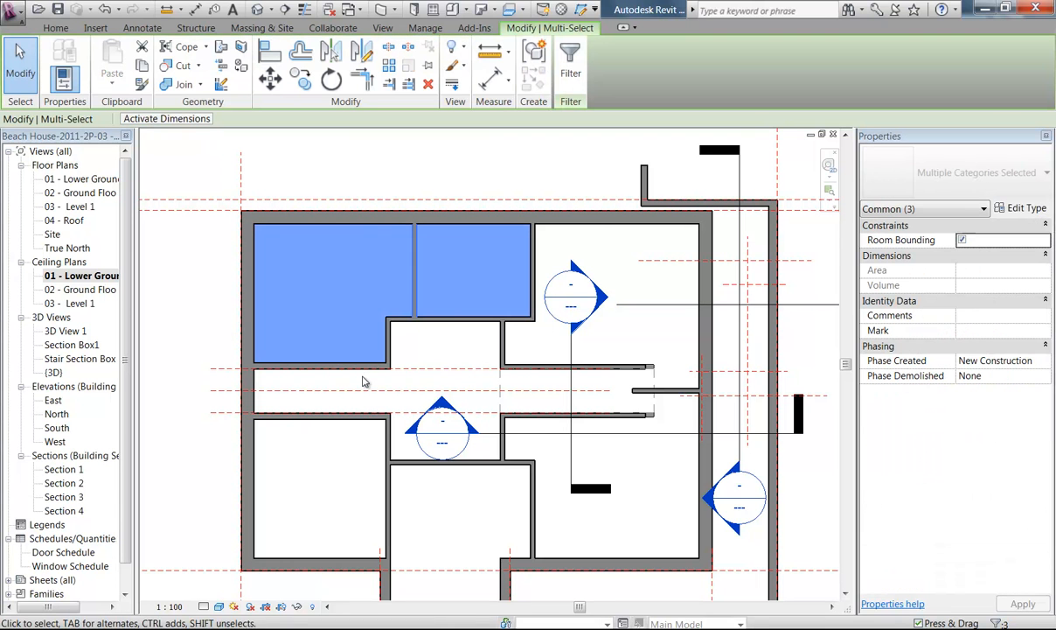
shift+click(414, 287)
shift+click(439, 306)
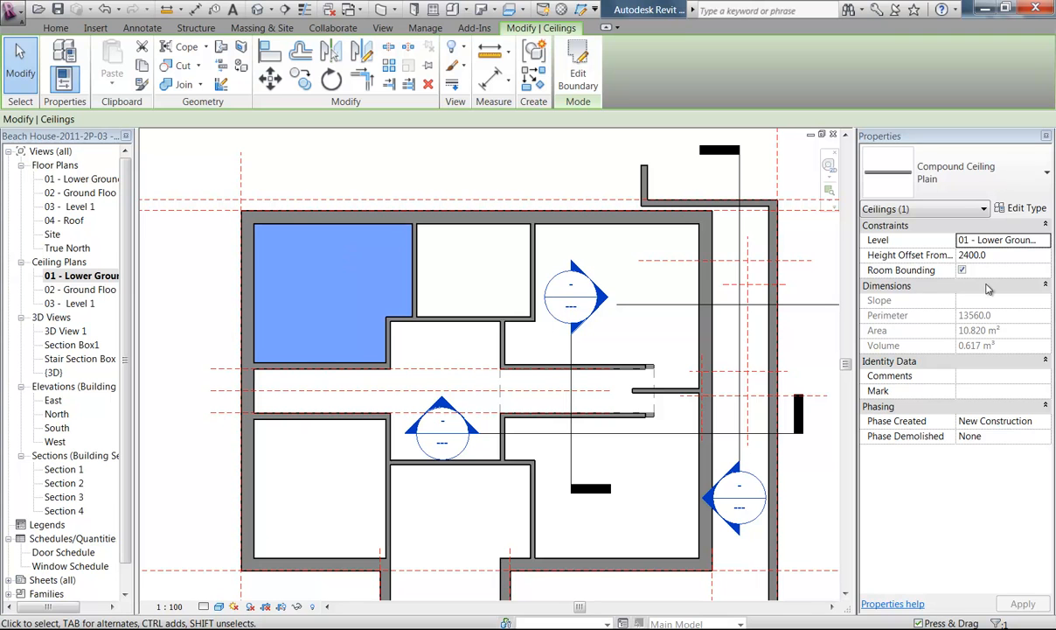
Change the shading colour of the Plain ceiling type's Plasterboard layer material to grey RGB 148-148-148 and accept the type changes
click(1021, 211)
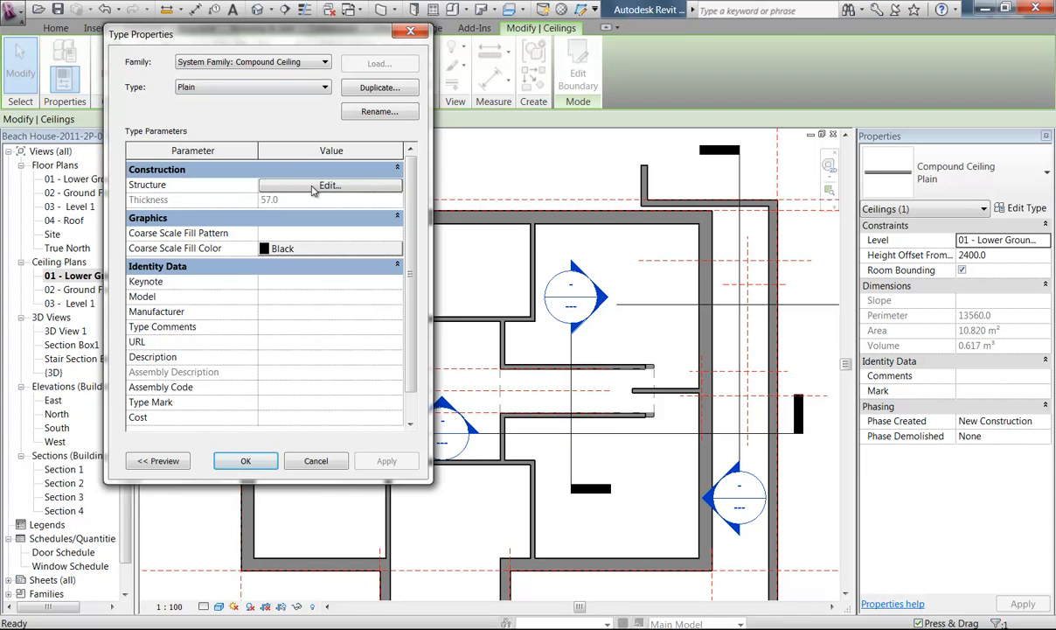
click(313, 187)
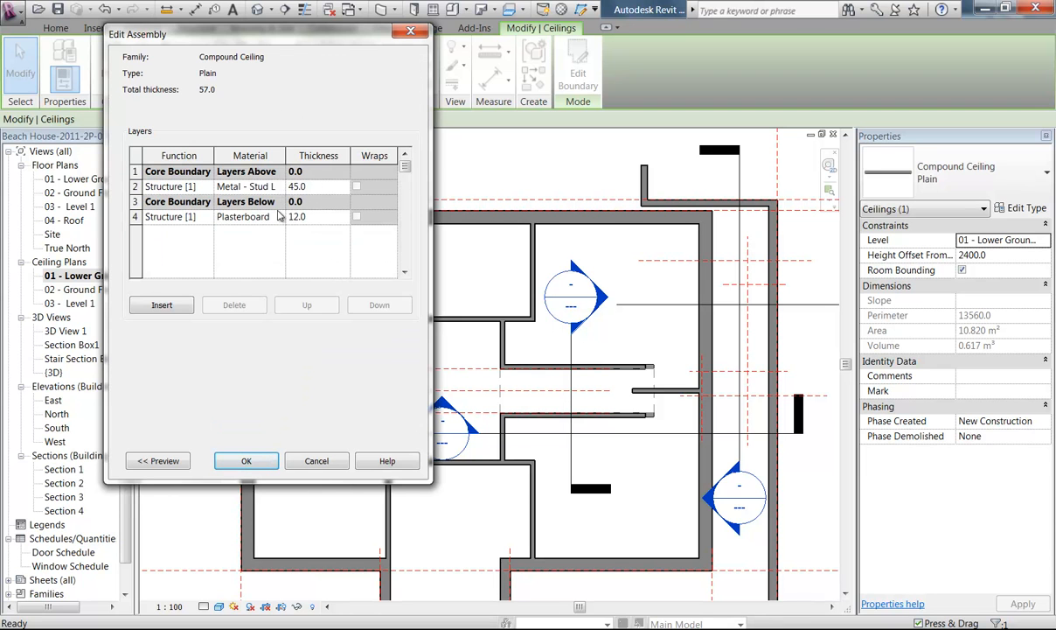
click(281, 219)
click(278, 217)
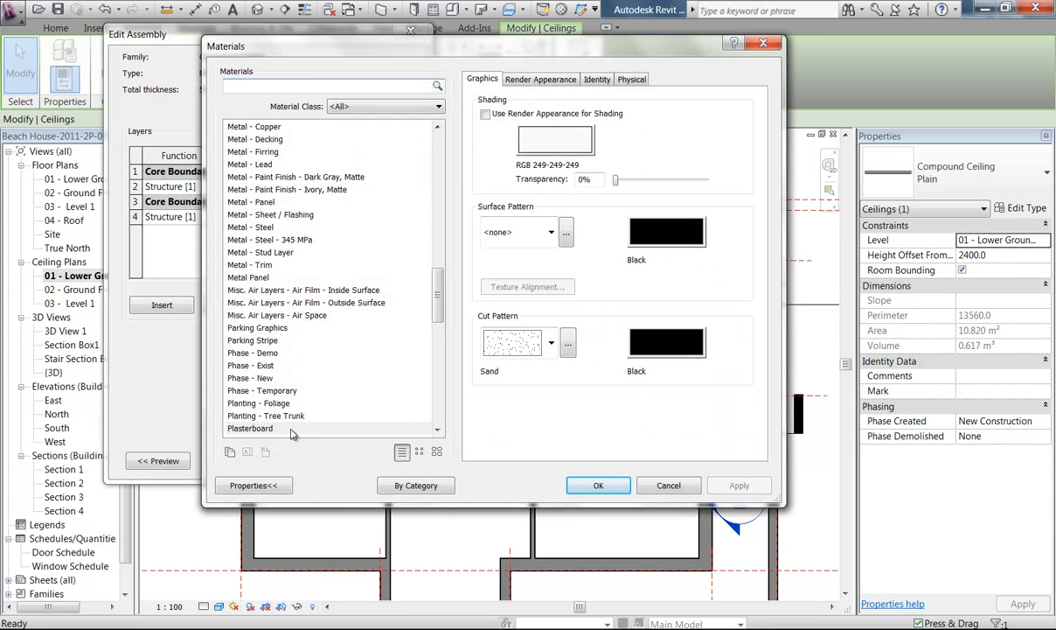
click(534, 139)
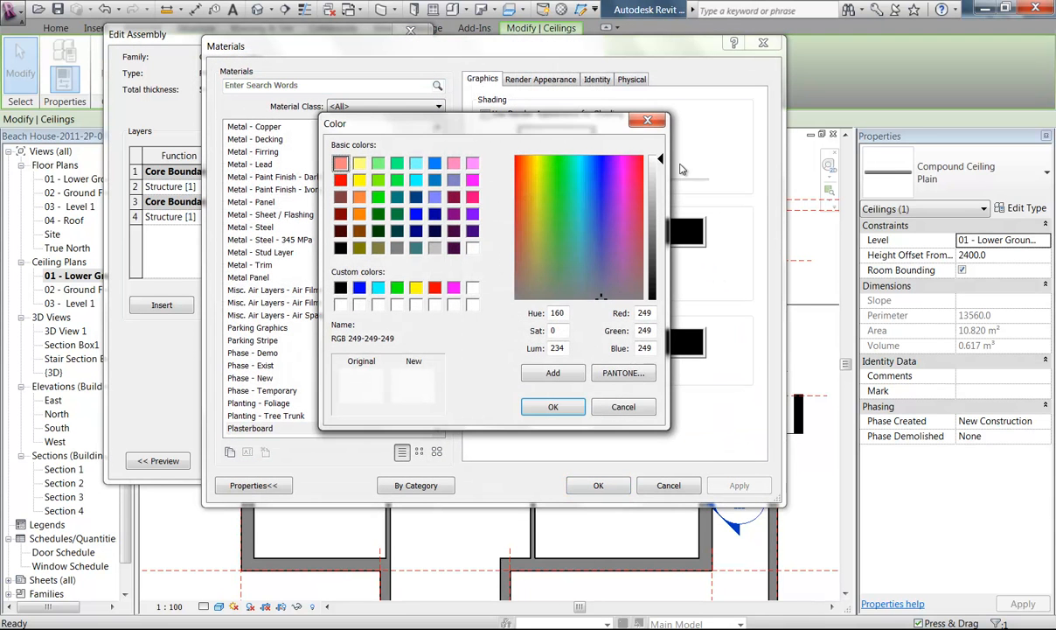
drag(661, 160, 662, 219)
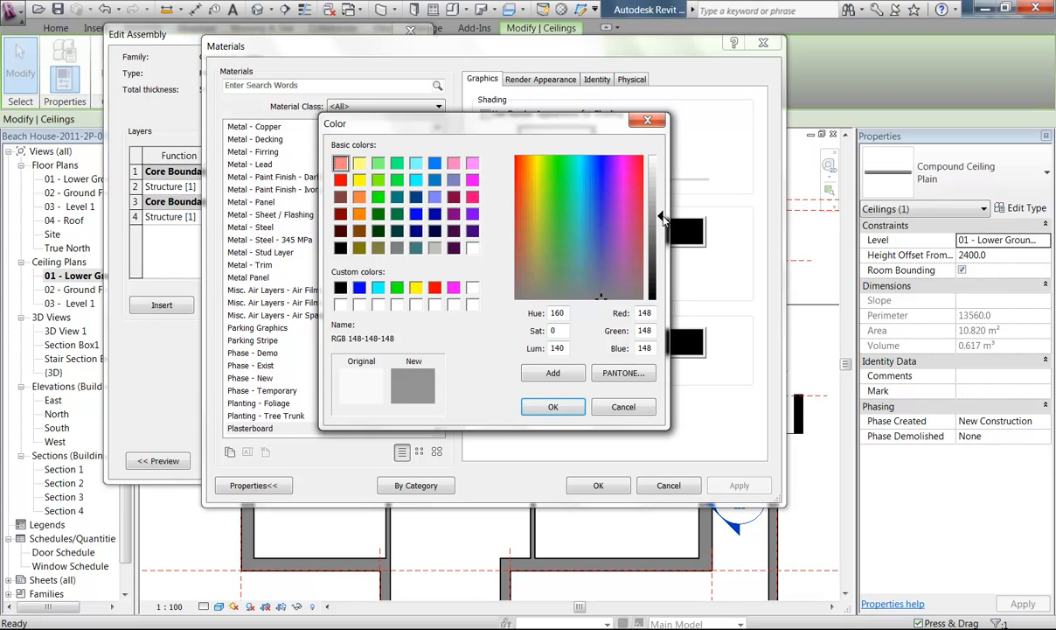
click(551, 408)
key(Return)
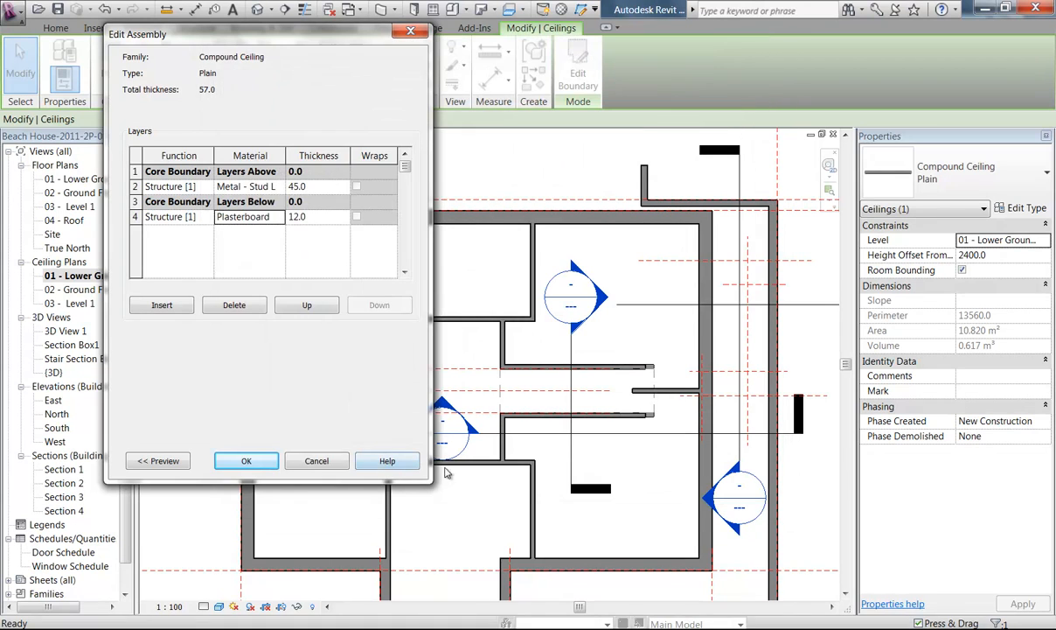
click(218, 460)
click(246, 461)
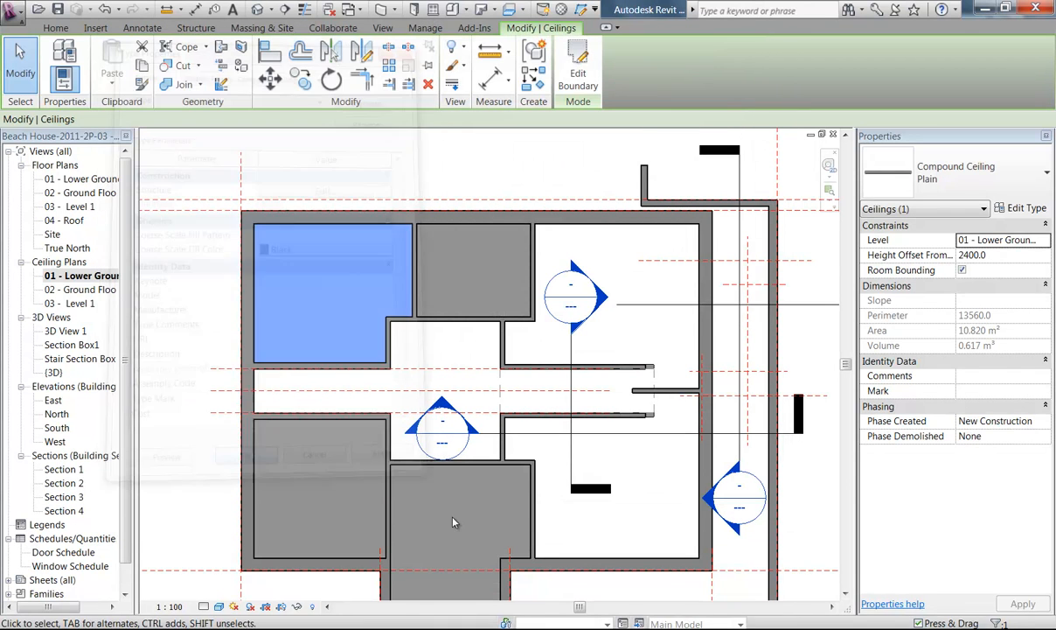
click(201, 313)
middle_drag(209, 320, 207, 306)
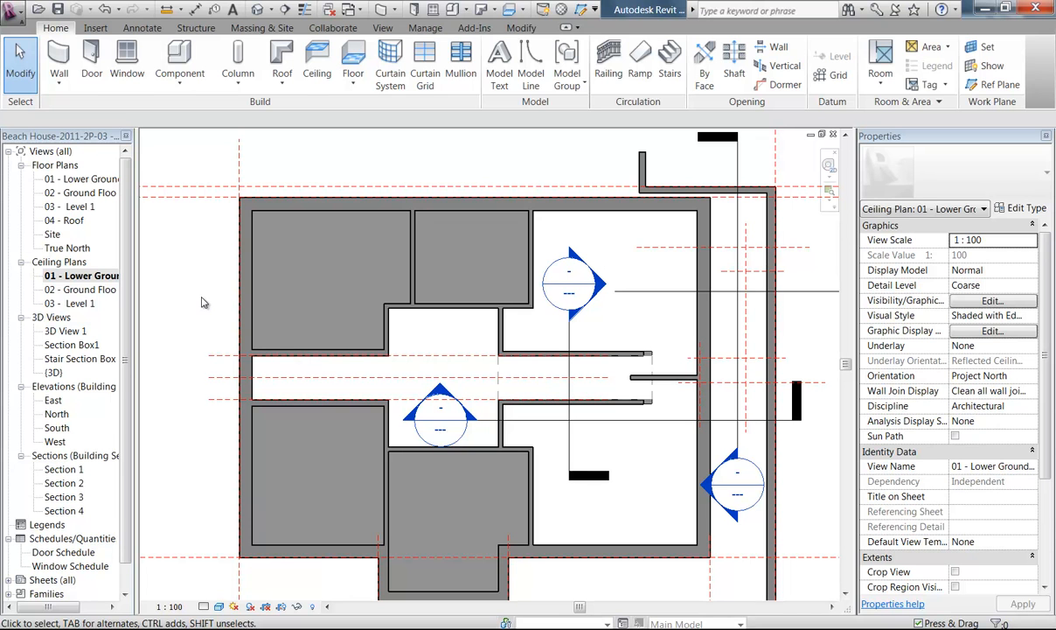
Start a new Plain ceiling for the hallway and open living area, switching from automatic placement to a sketched boundary
middle_drag(469, 369, 465, 367)
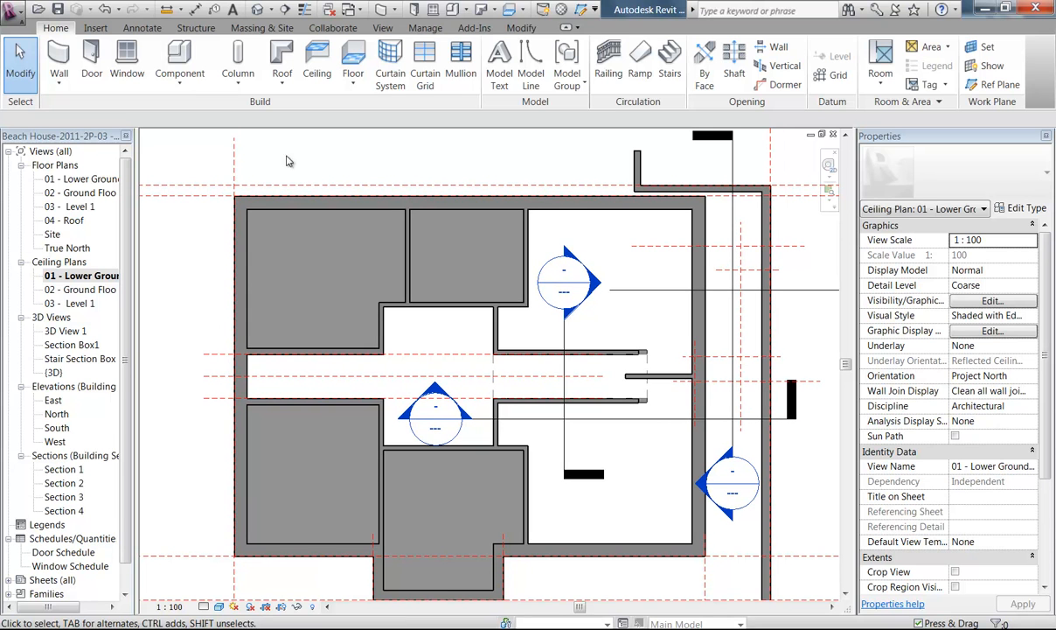
click(314, 79)
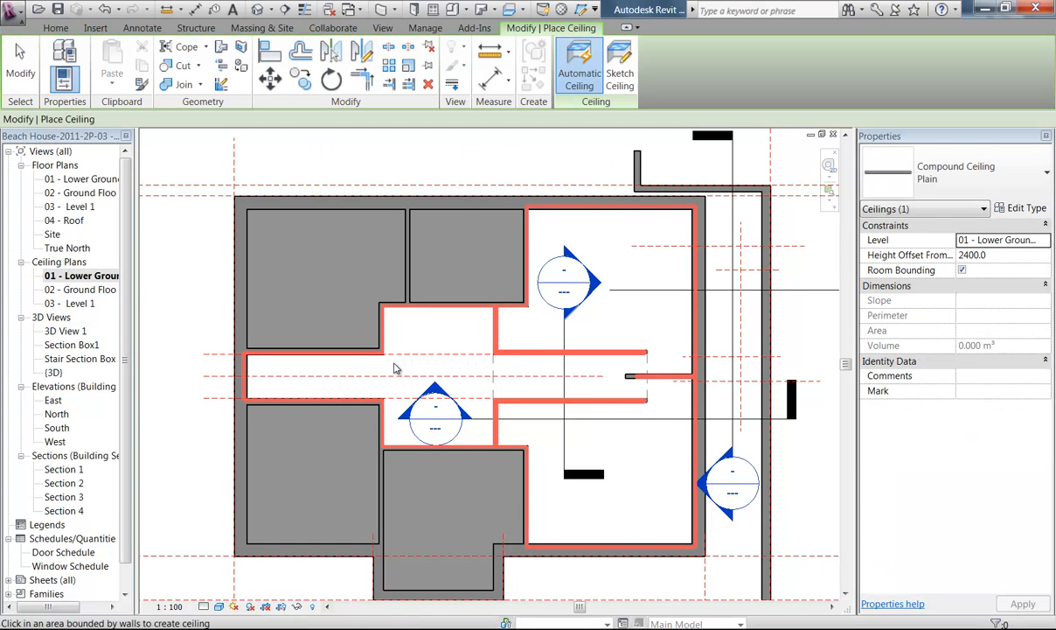
scroll(442, 409, up, 4)
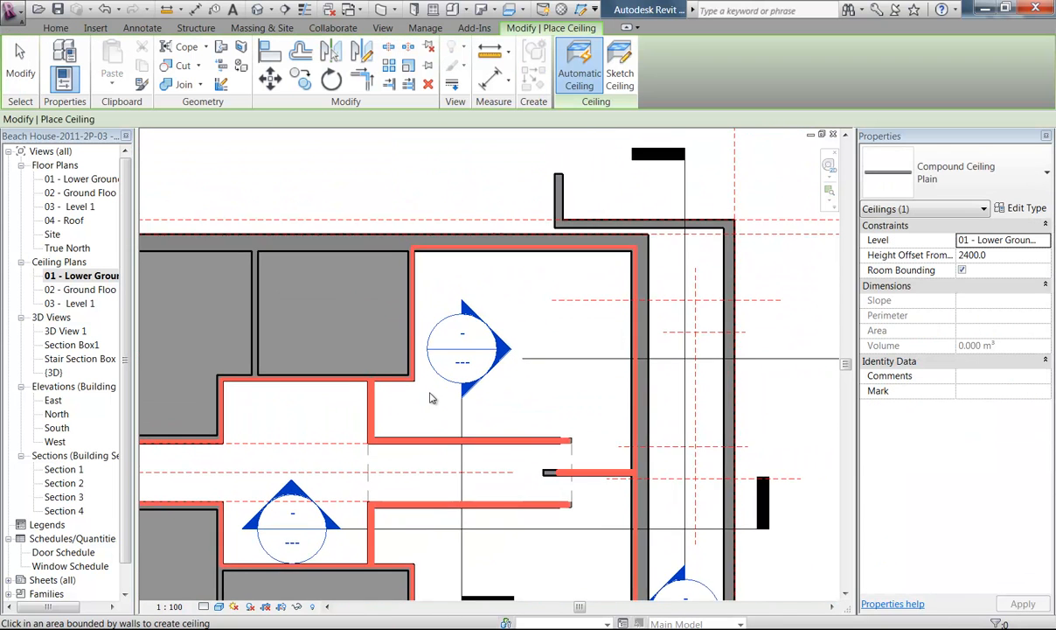
middle_drag(410, 424, 443, 390)
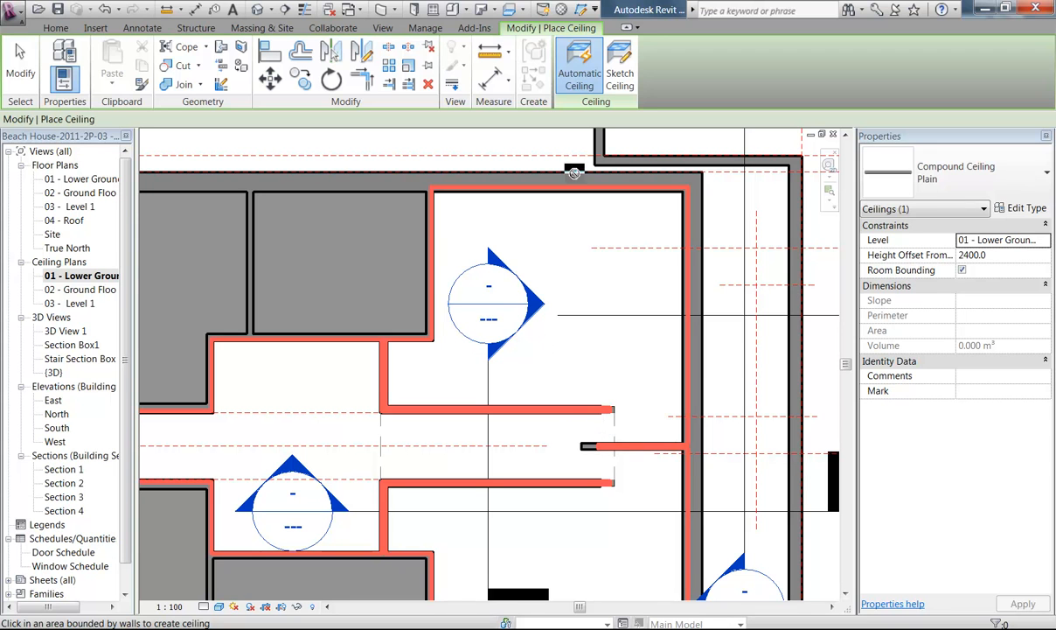
click(627, 75)
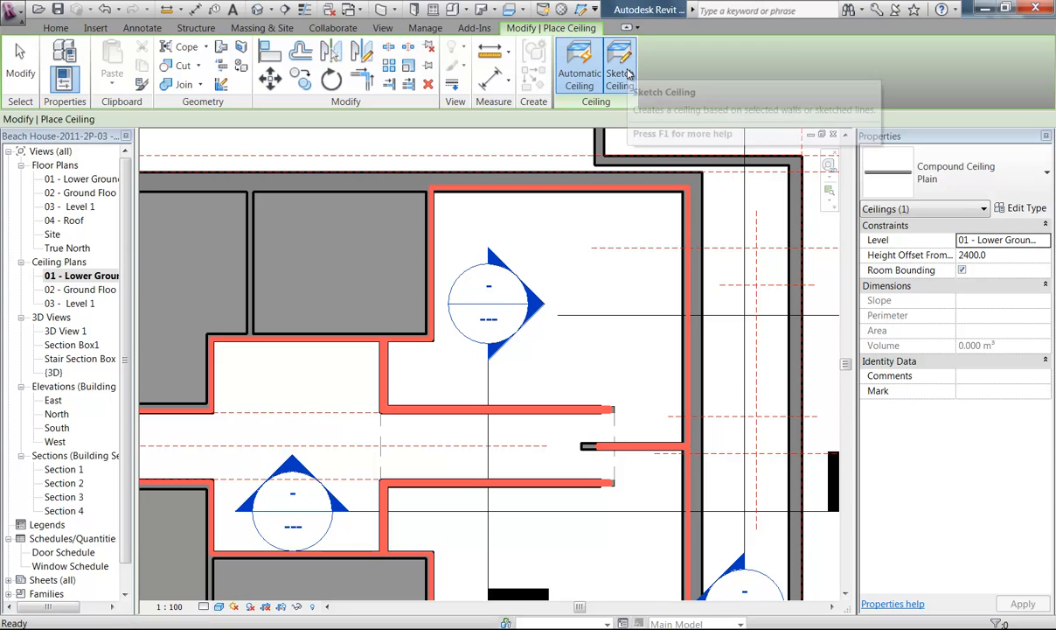
click(735, 85)
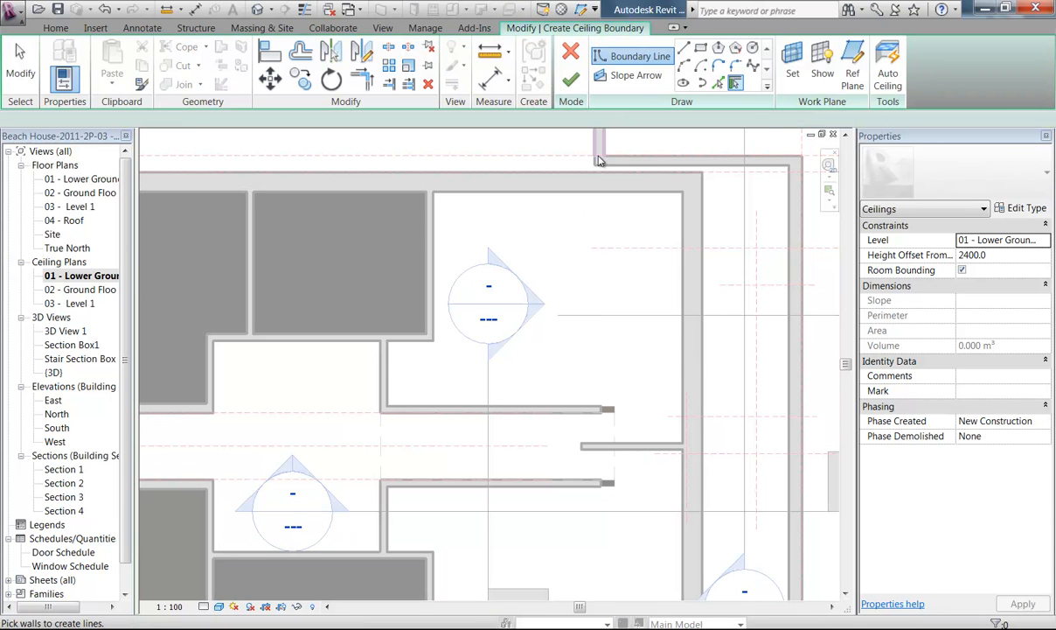
Create ceiling boundary lines from the upper and right exterior walls, the short stub wall and the upper-middle room's walls
click(605, 201)
click(689, 210)
click(662, 449)
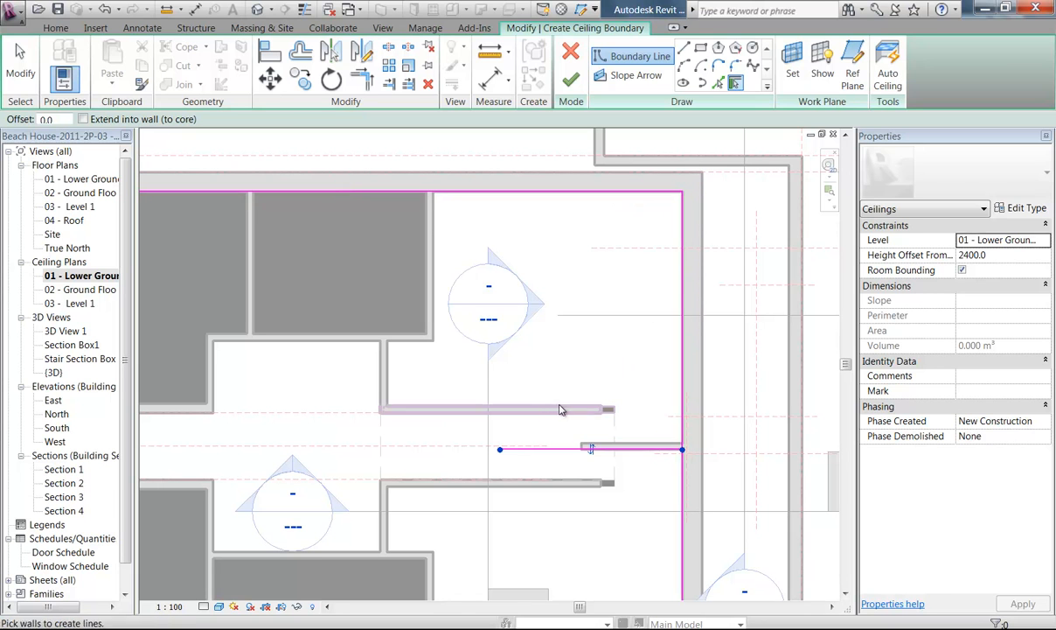
click(434, 312)
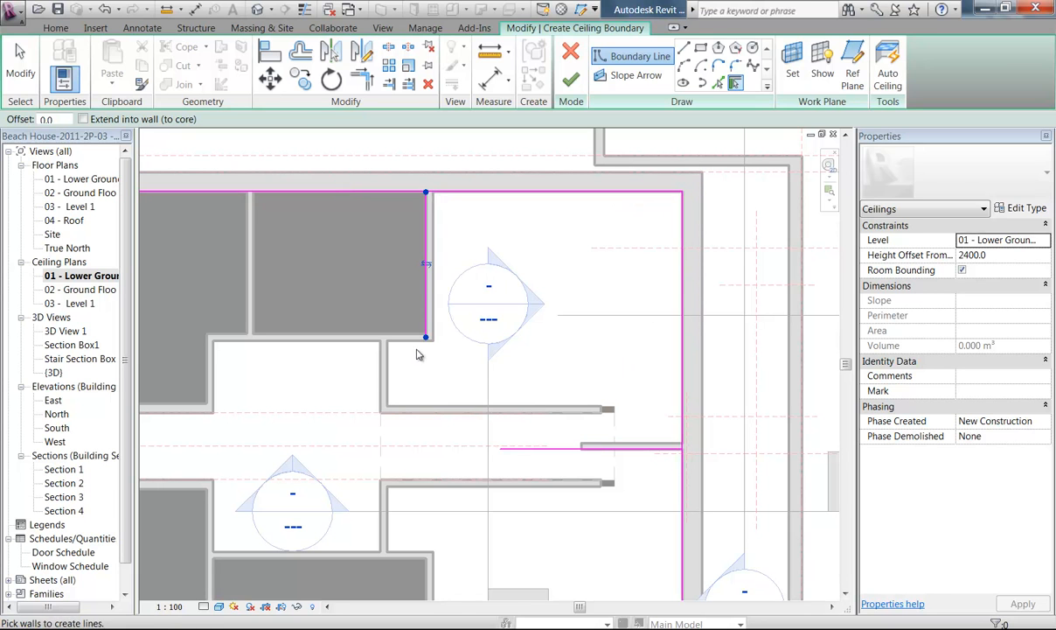
click(410, 338)
Add boundary lines along the short partition and the hallway's upper wall, flipping the partition line to the open area's side
click(392, 387)
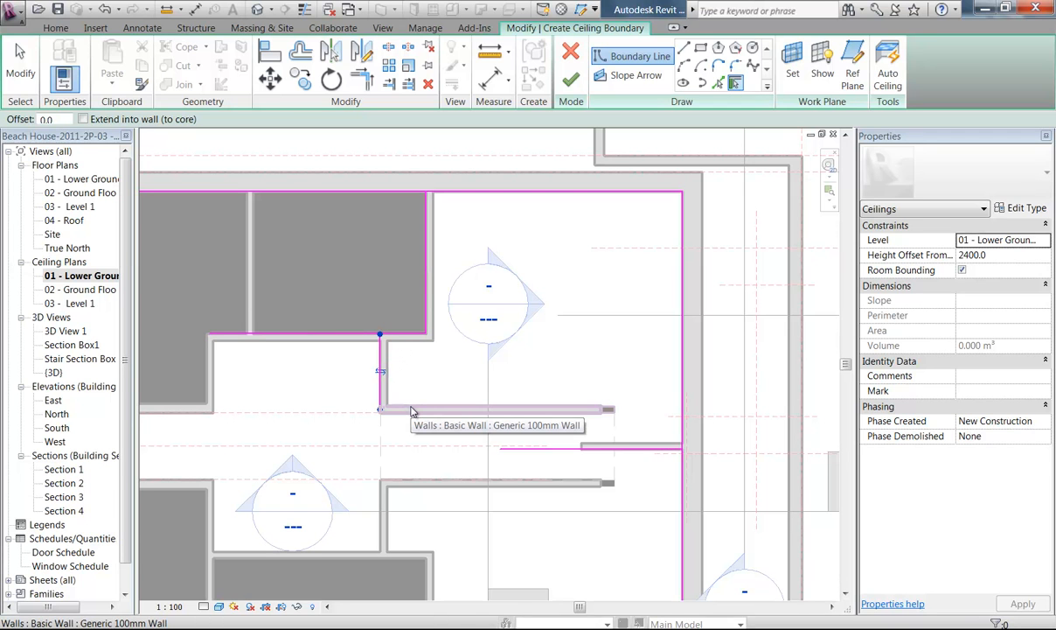
click(380, 371)
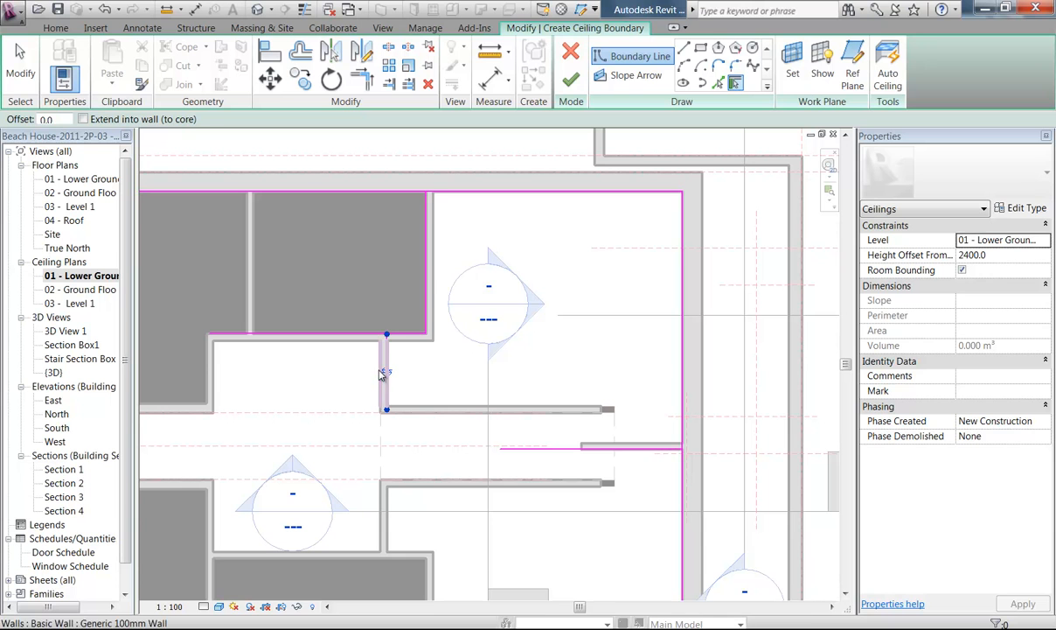
click(424, 405)
middle_drag(583, 424, 515, 429)
scroll(630, 416, down, 2)
scroll(516, 433, up, 2)
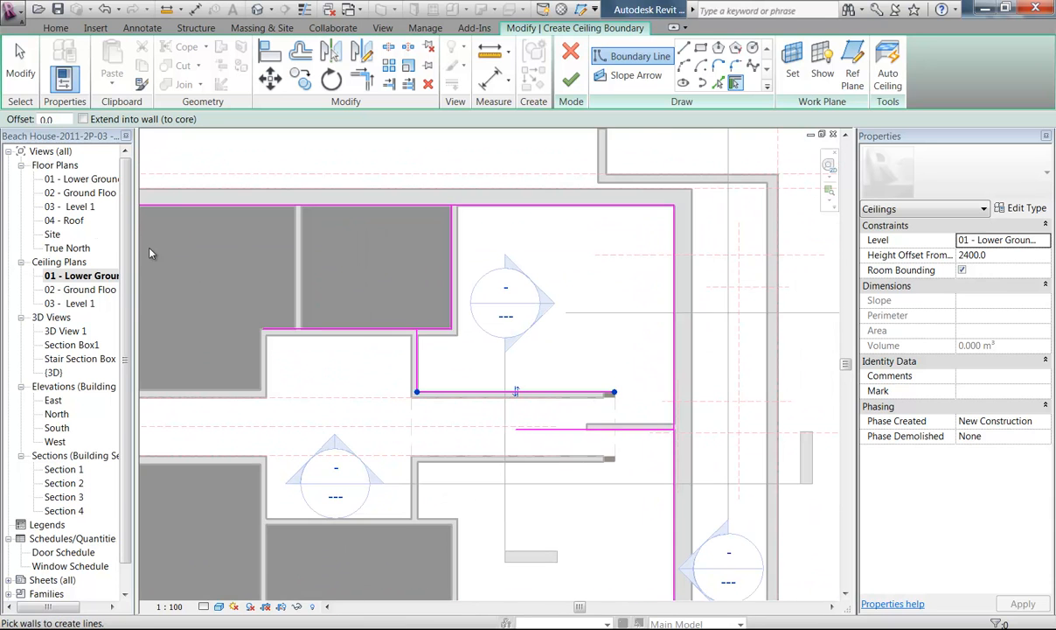
Examine the stair opening in the lower ground and ground floor plans, and return to the lower ground ceiling plan
double_click(81, 179)
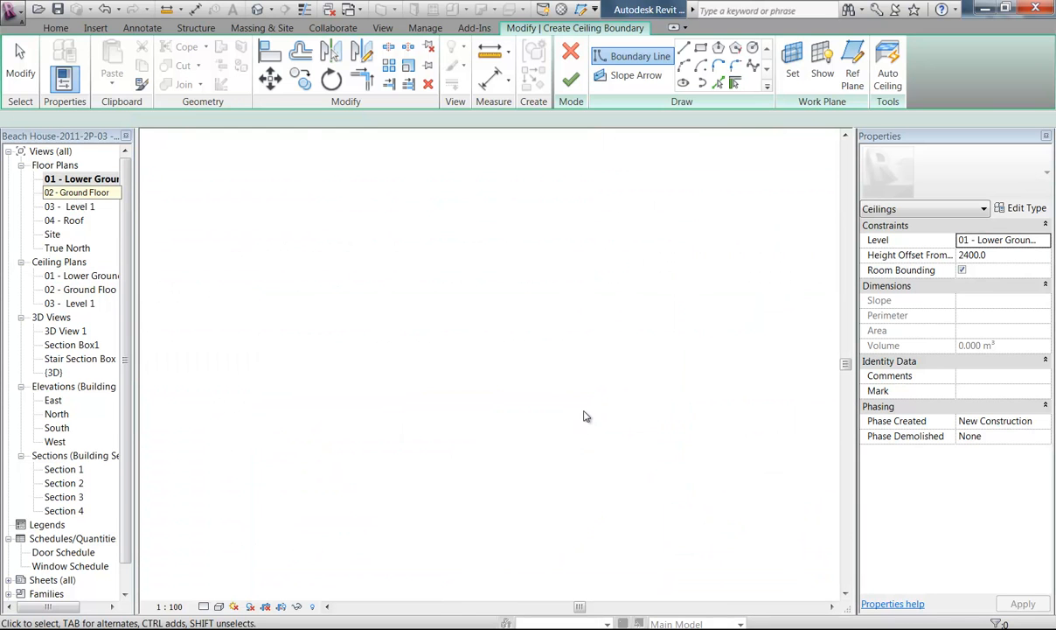
scroll(590, 363, up, 5)
middle_drag(511, 370, 402, 367)
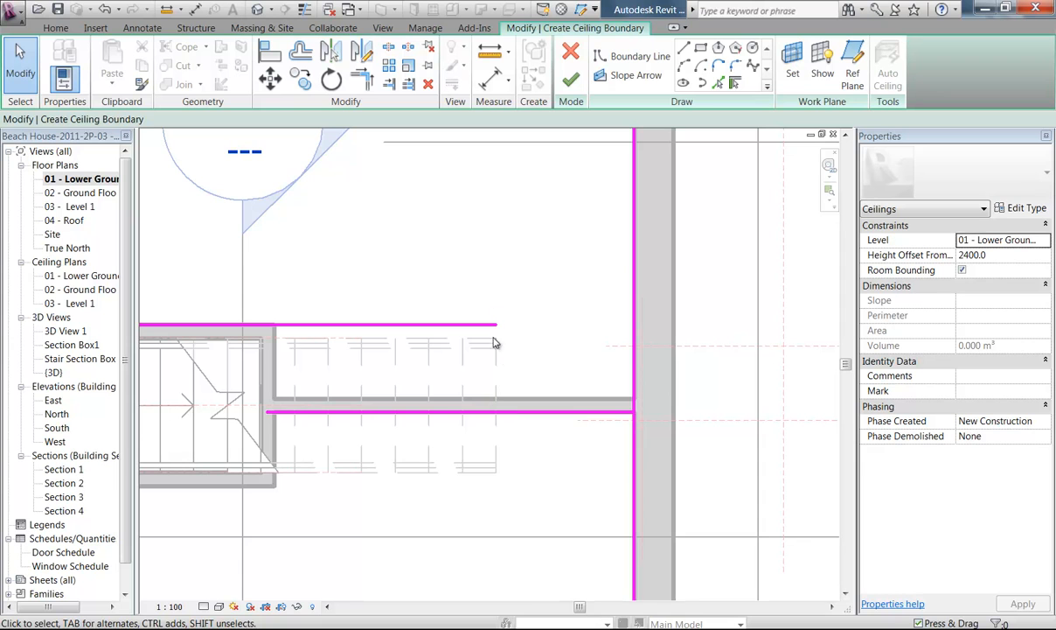
double_click(65, 193)
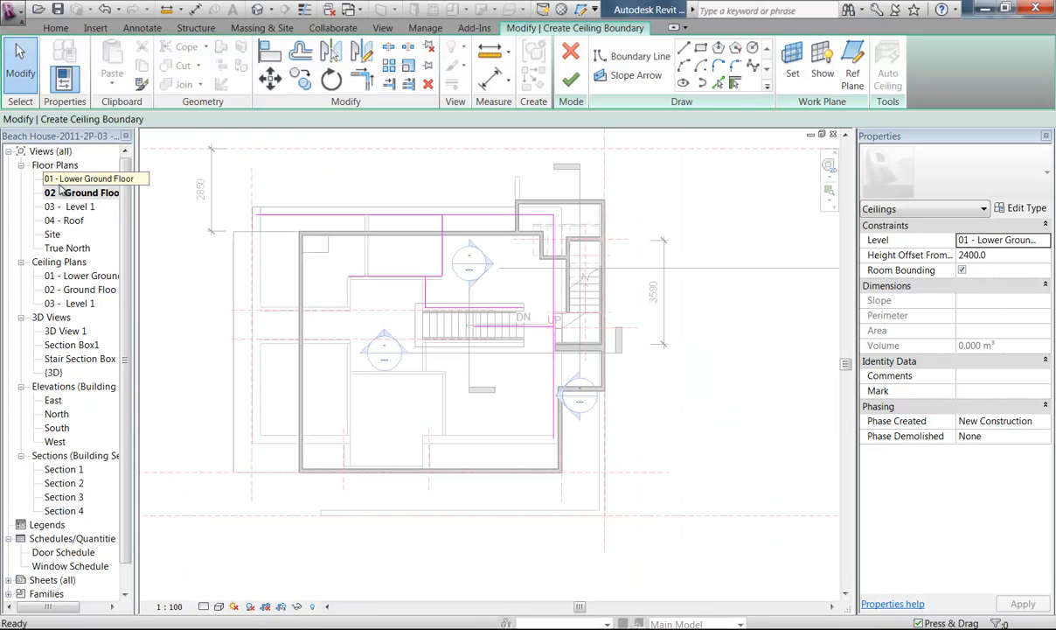
double_click(72, 275)
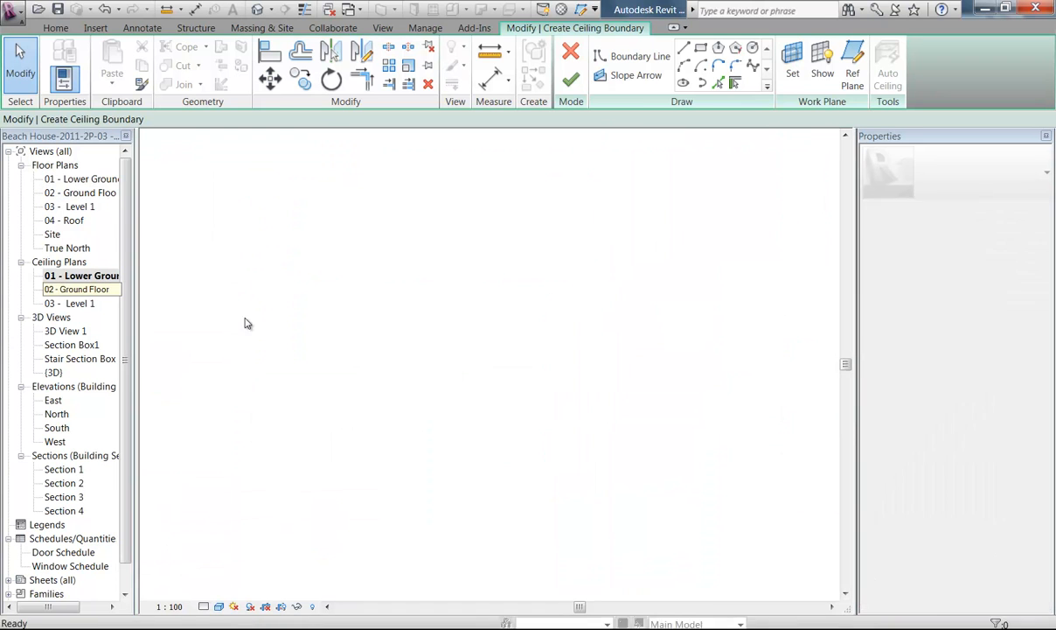
scroll(510, 363, up, 5)
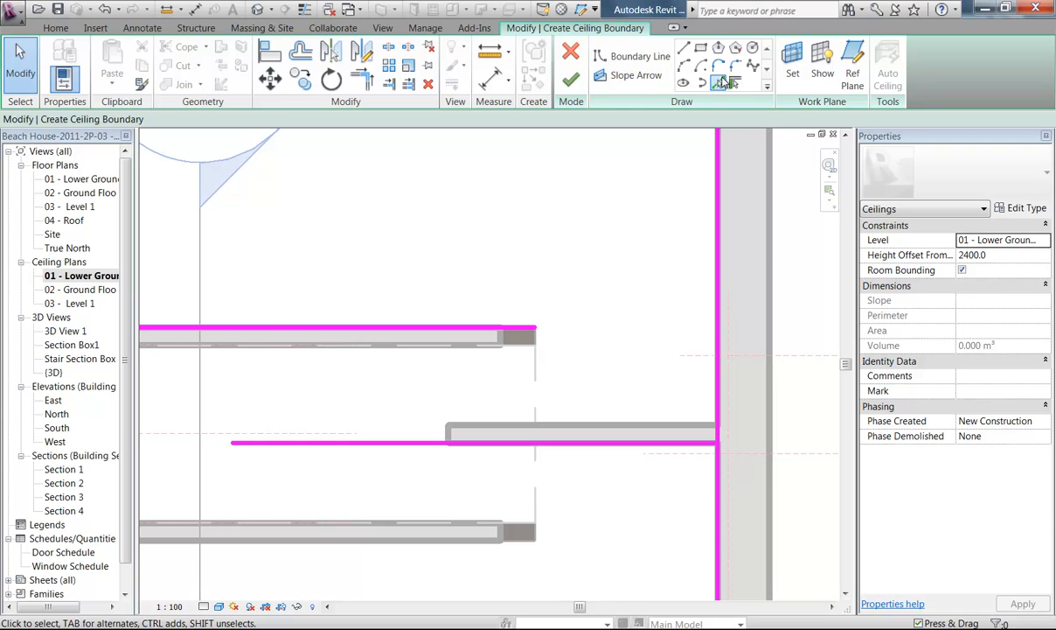
Add a boundary line along the stair opening's end edge and trim it to a corner with the hallway's upper wall line
click(718, 82)
click(535, 365)
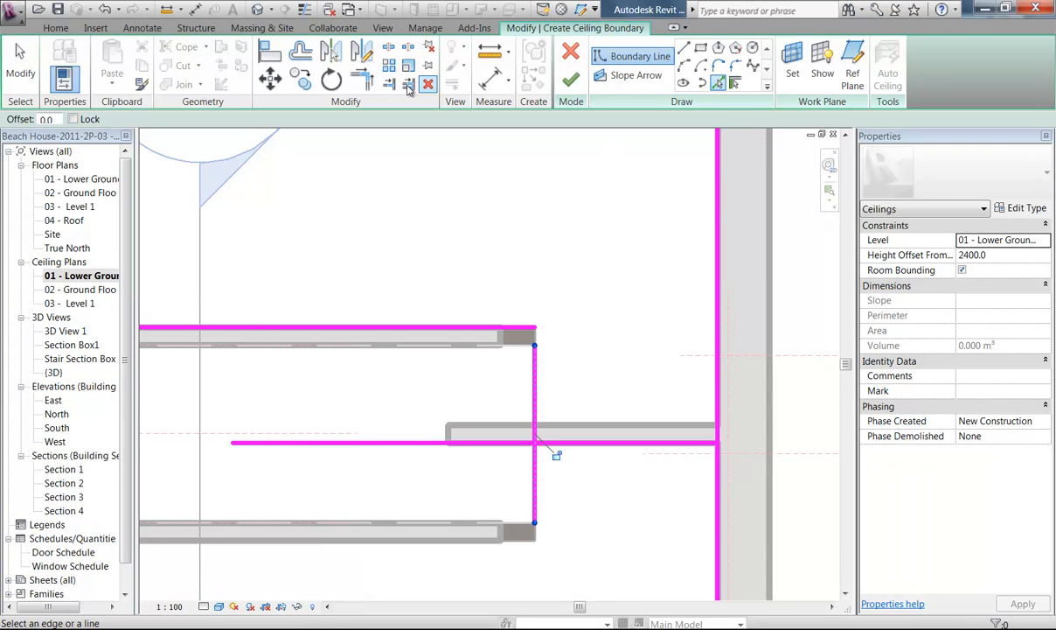
click(361, 77)
click(496, 330)
click(536, 393)
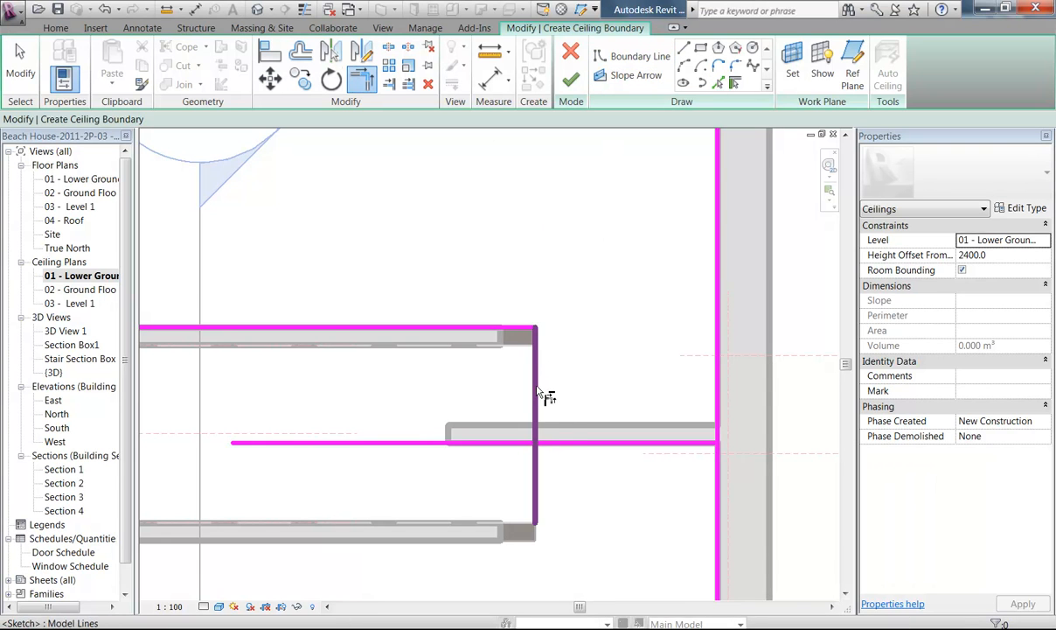
right_click(596, 361)
click(603, 384)
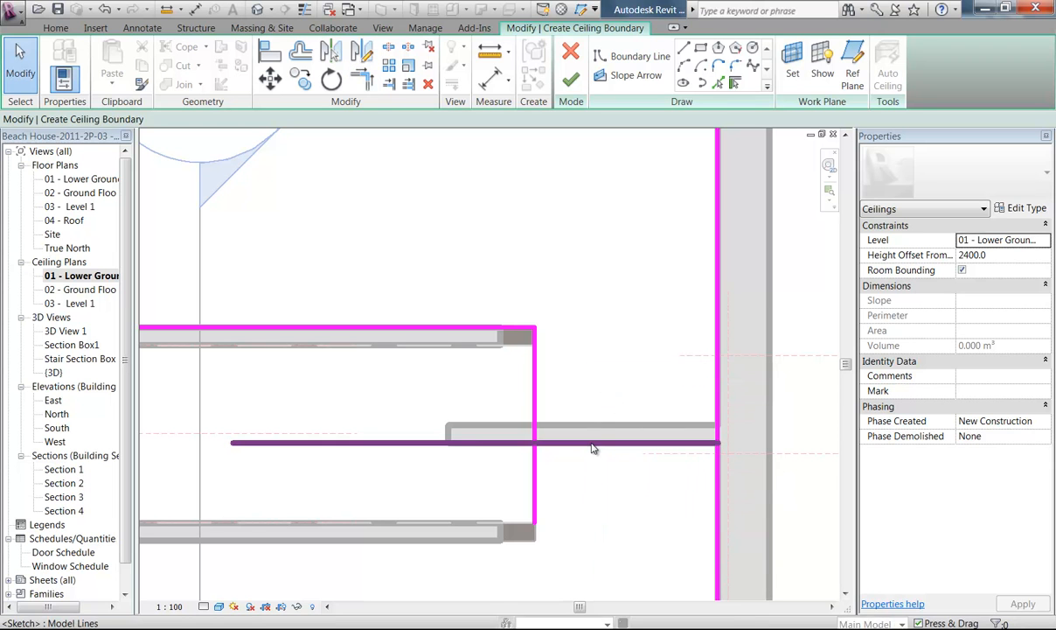
Flip the stub wall's boundary line to its upper face and trim it to the stair opening and right exterior wall lines
click(591, 443)
click(475, 444)
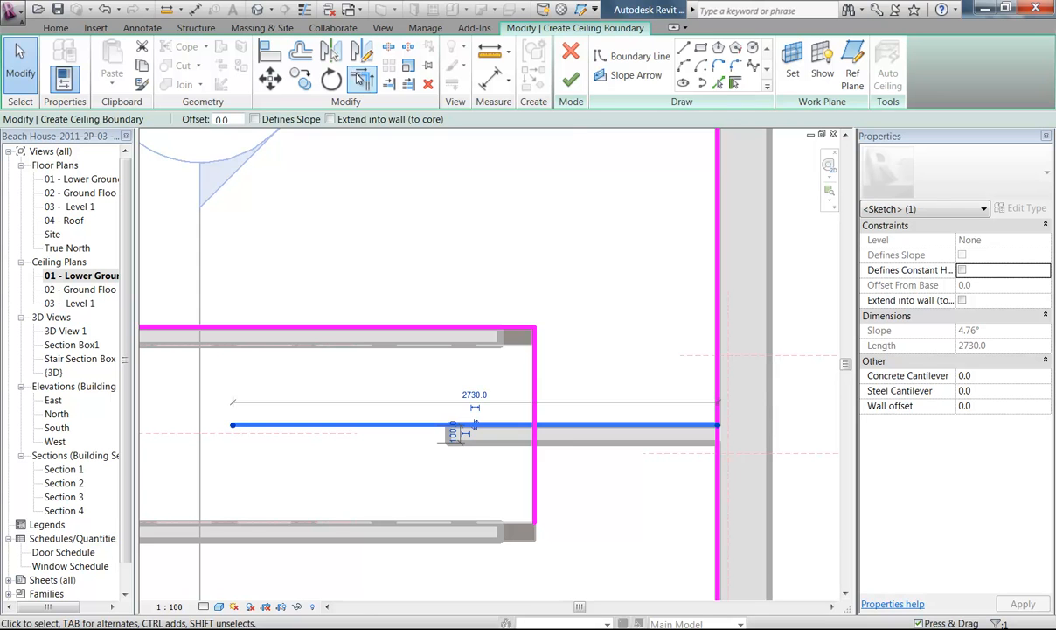
click(362, 77)
click(535, 397)
key(Escape)
click(565, 425)
click(537, 413)
click(591, 427)
click(717, 406)
Flip the upper-middle room's boundary lines to the wall faces on the open area's side
scroll(590, 306, down, 3)
middle_drag(496, 236, 512, 404)
click(320, 426)
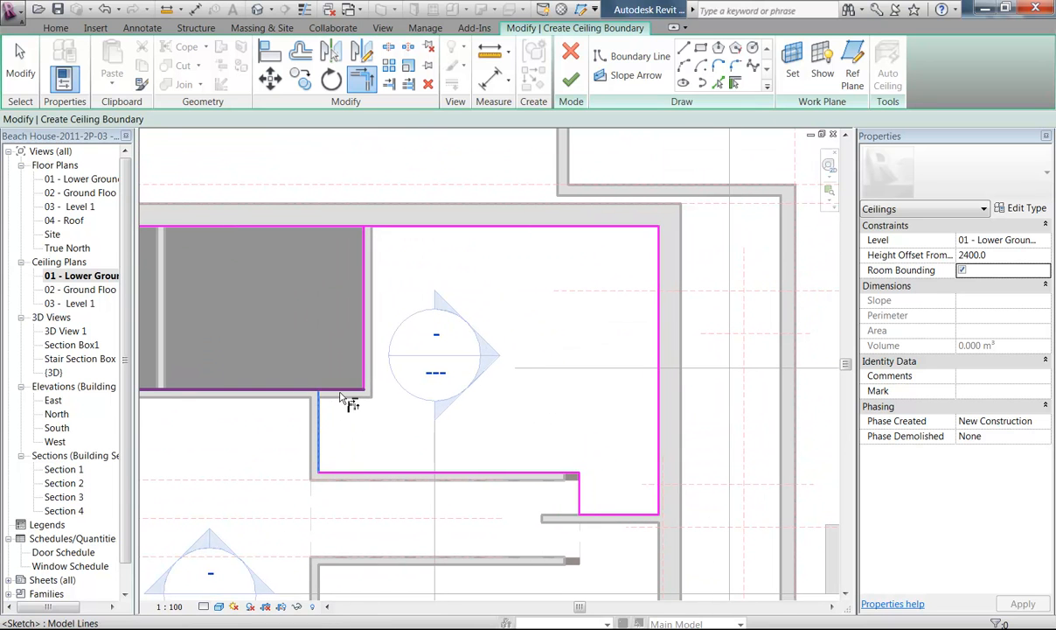
right_click(310, 323)
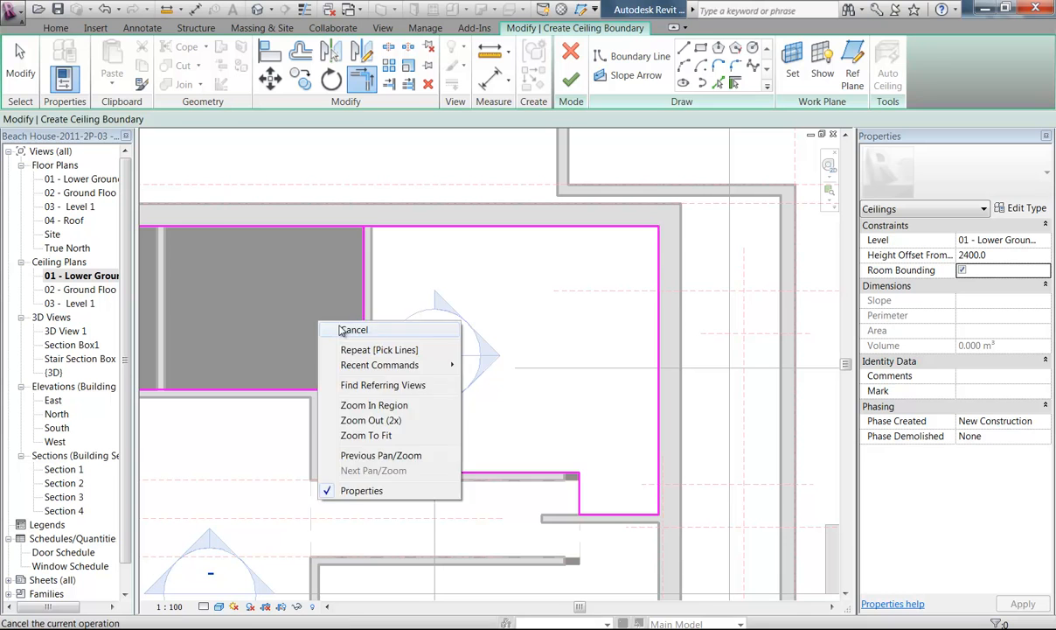
click(325, 330)
right_click(345, 328)
click(361, 334)
click(341, 394)
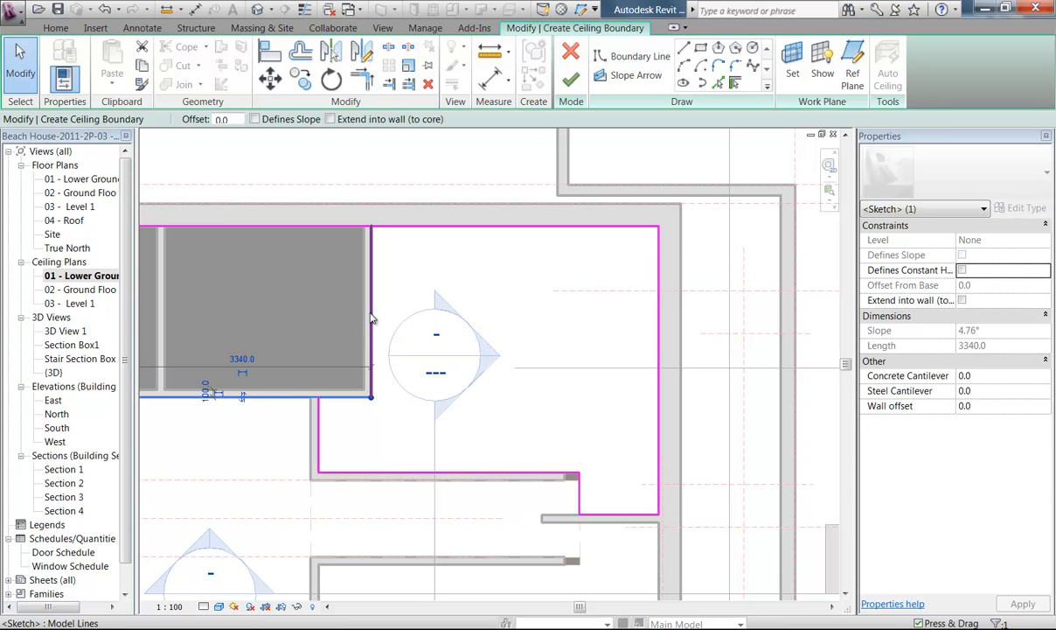
Trim the upper-middle room's lower line and the short partition line to a corner and finish the upper open area's ceiling
click(362, 79)
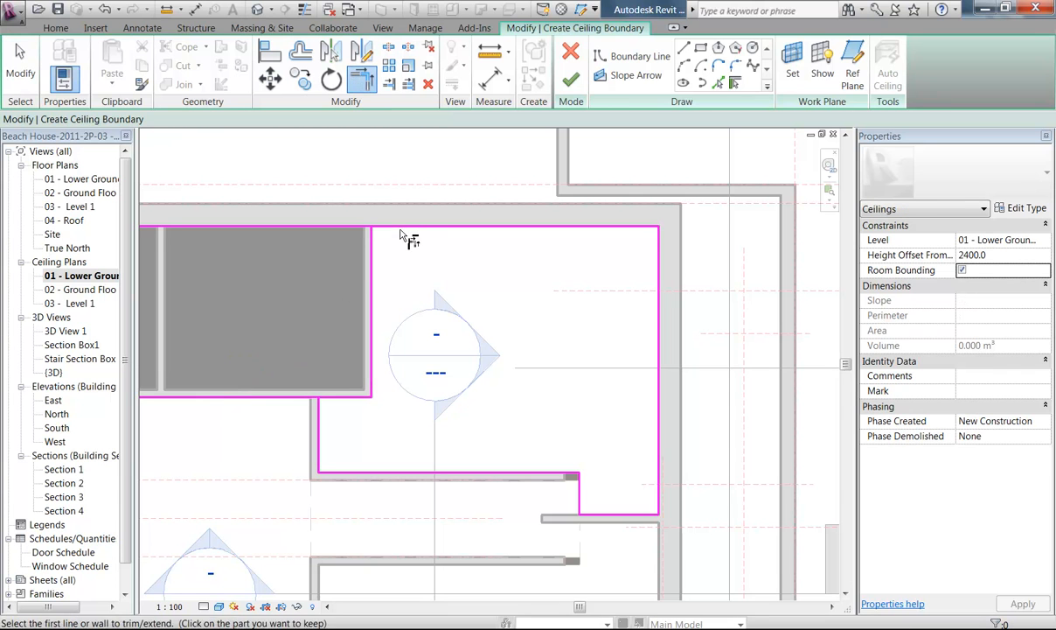
click(354, 398)
click(321, 416)
middle_drag(324, 328, 369, 240)
scroll(411, 307, down, 1)
click(571, 75)
middle_drag(549, 511, 548, 386)
click(581, 407)
scroll(618, 445, down, 2)
scroll(548, 387, up, 2)
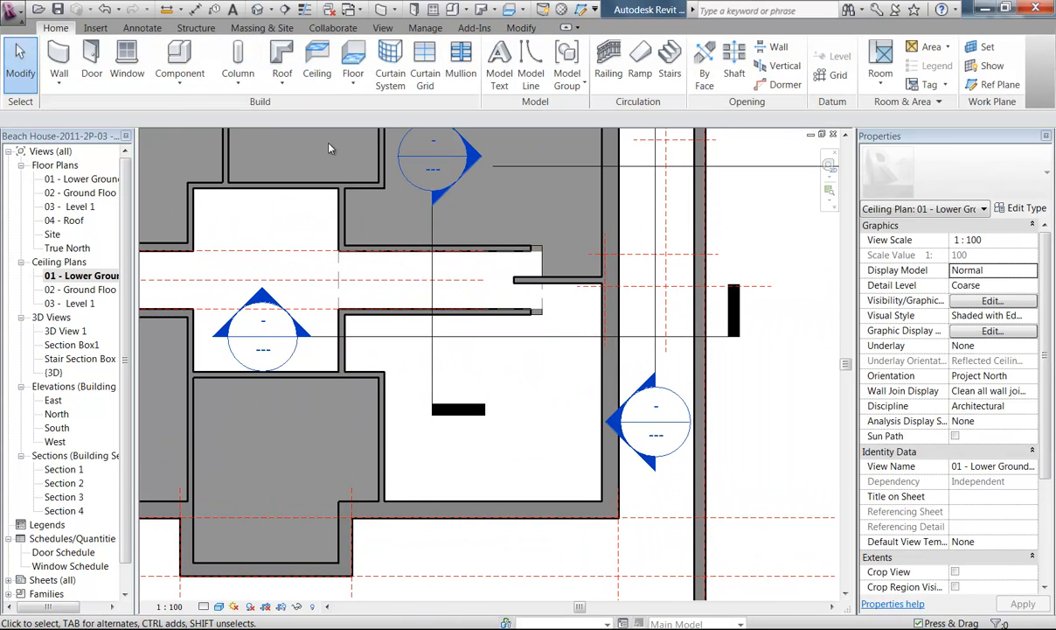
Start a sketched Plain ceiling for the lower open area with boundary lines from its lower and right exterior walls and the stub wall
click(316, 63)
scroll(492, 374, up, 2)
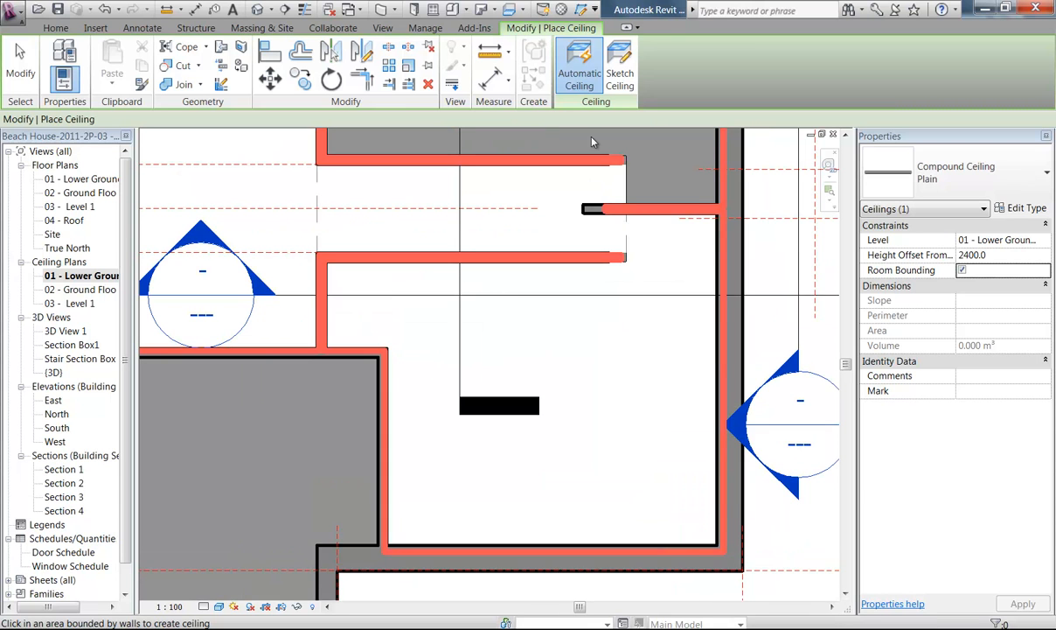
click(619, 70)
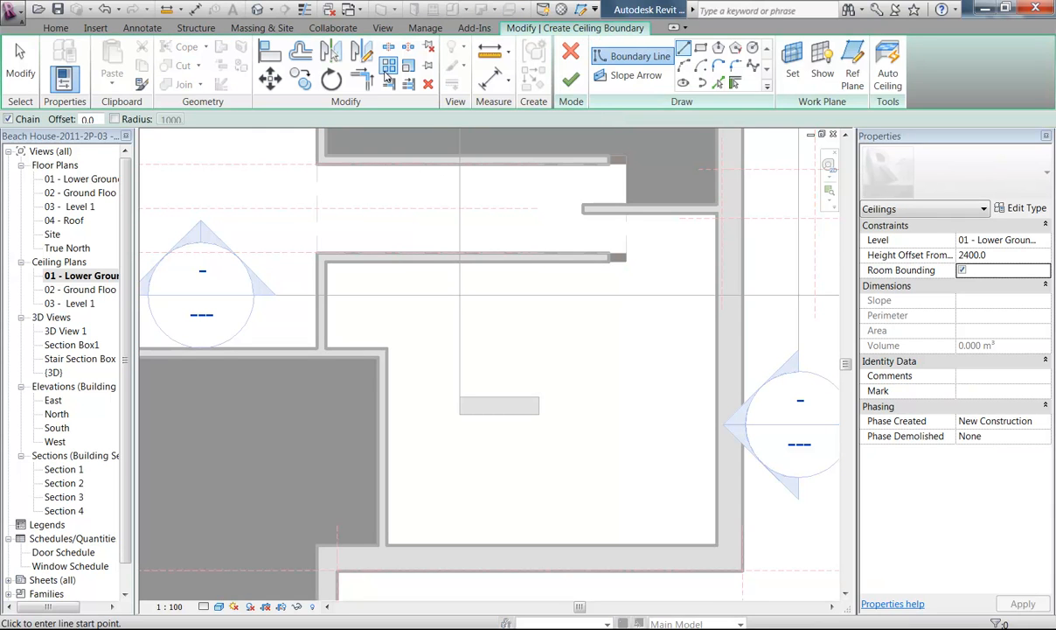
click(737, 85)
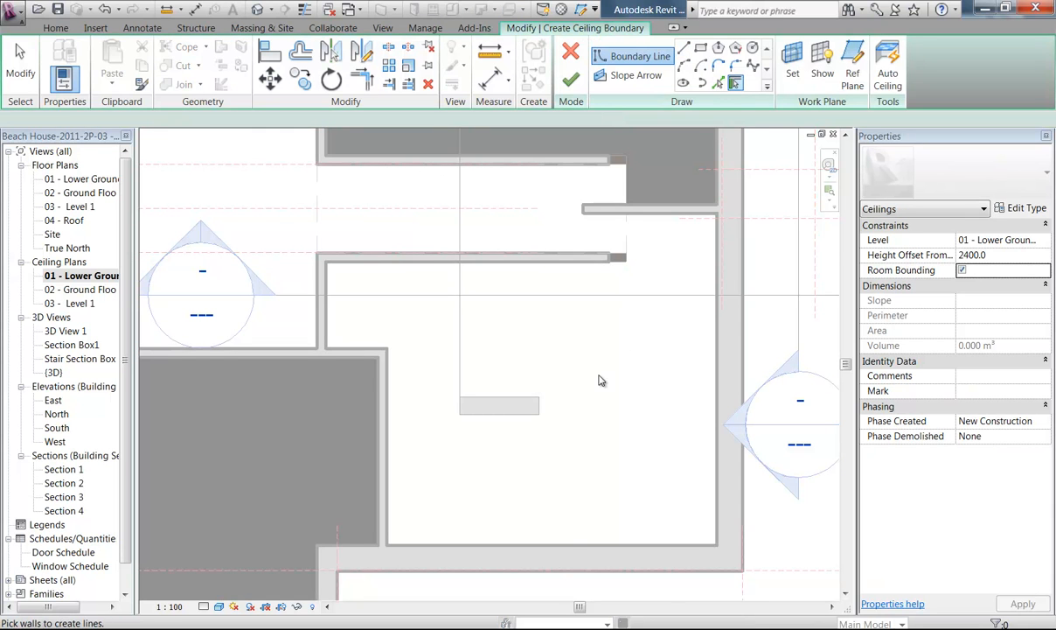
click(570, 547)
click(717, 504)
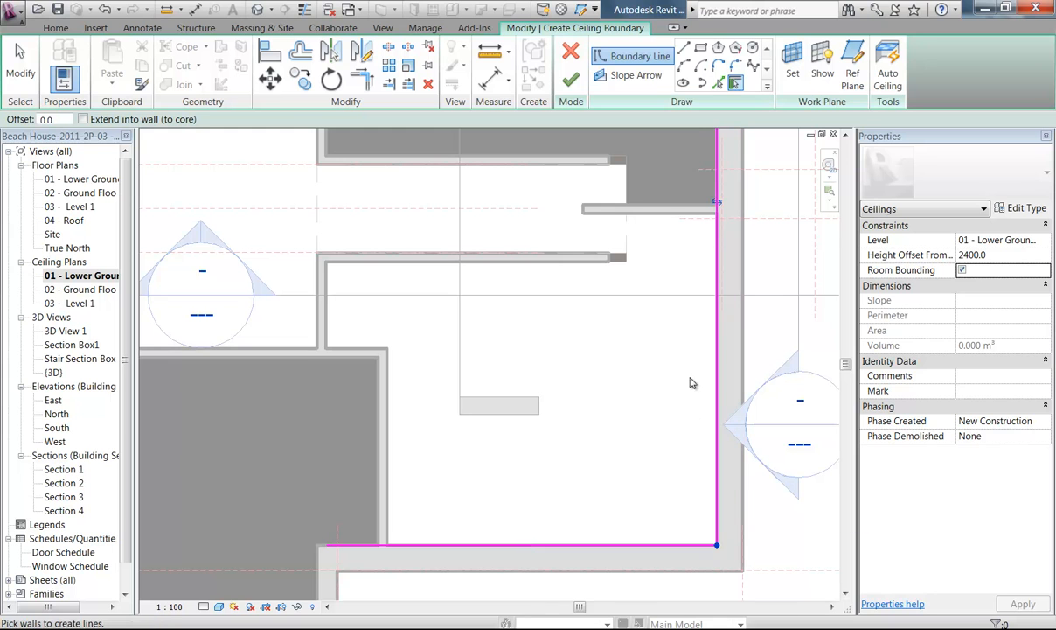
click(664, 220)
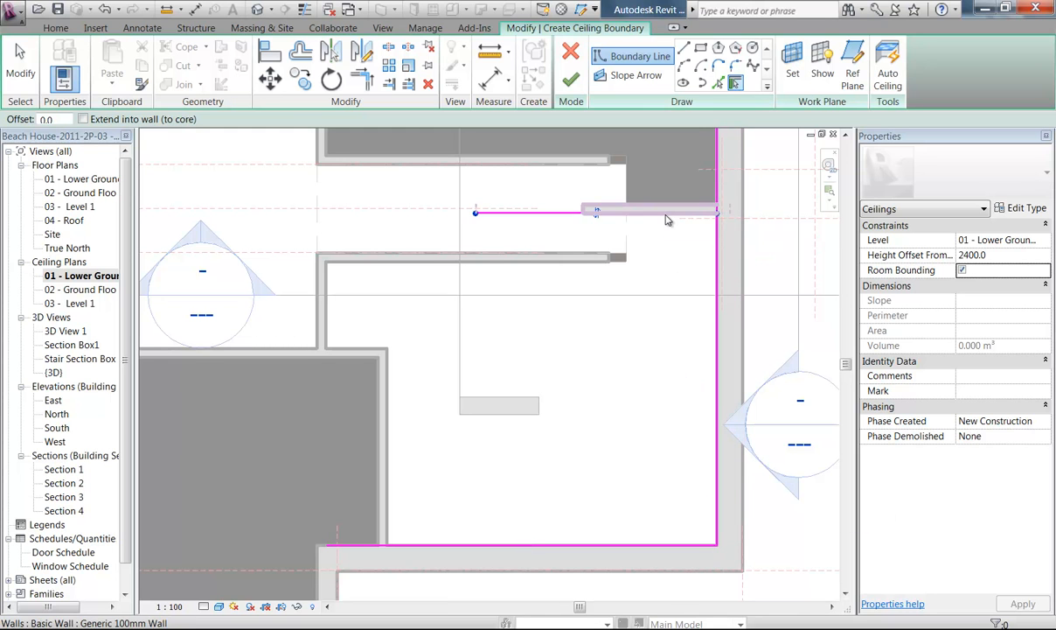
middle_drag(624, 325, 632, 458)
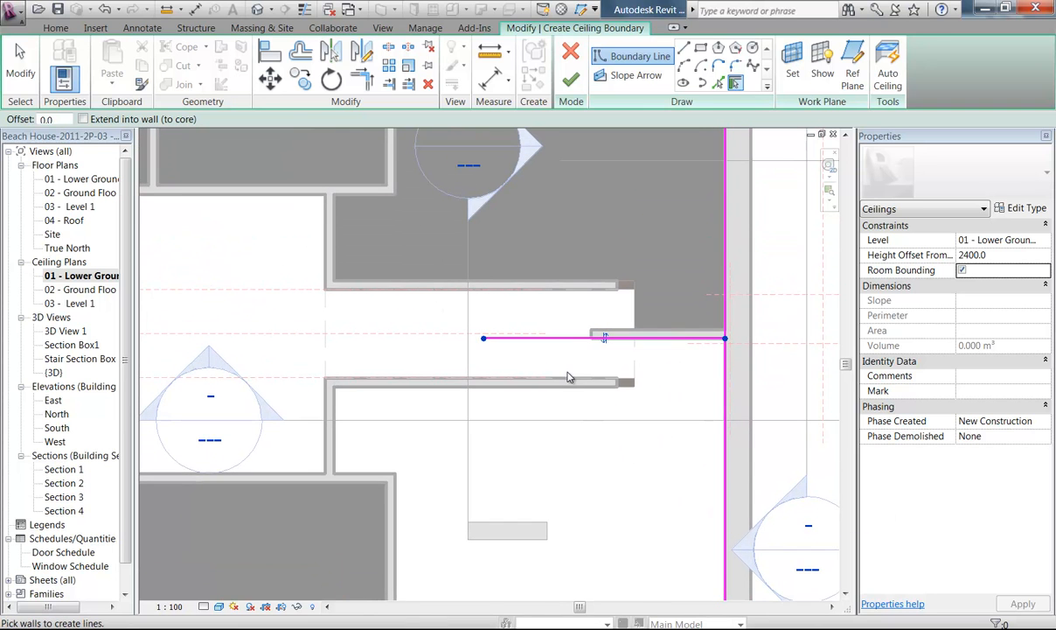
middle_drag(595, 376, 641, 281)
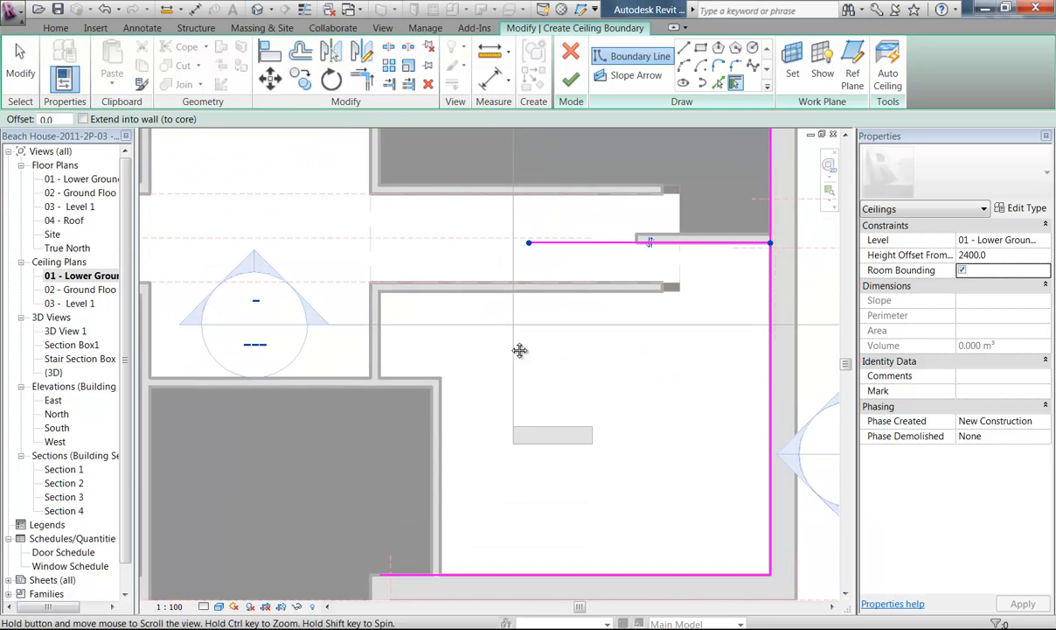
middle_drag(520, 349, 487, 359)
Add boundary lines on the open area's side of the lower-middle room's walls, the short partition and the hallway's lower wall
click(496, 356)
scroll(471, 234, up, 2)
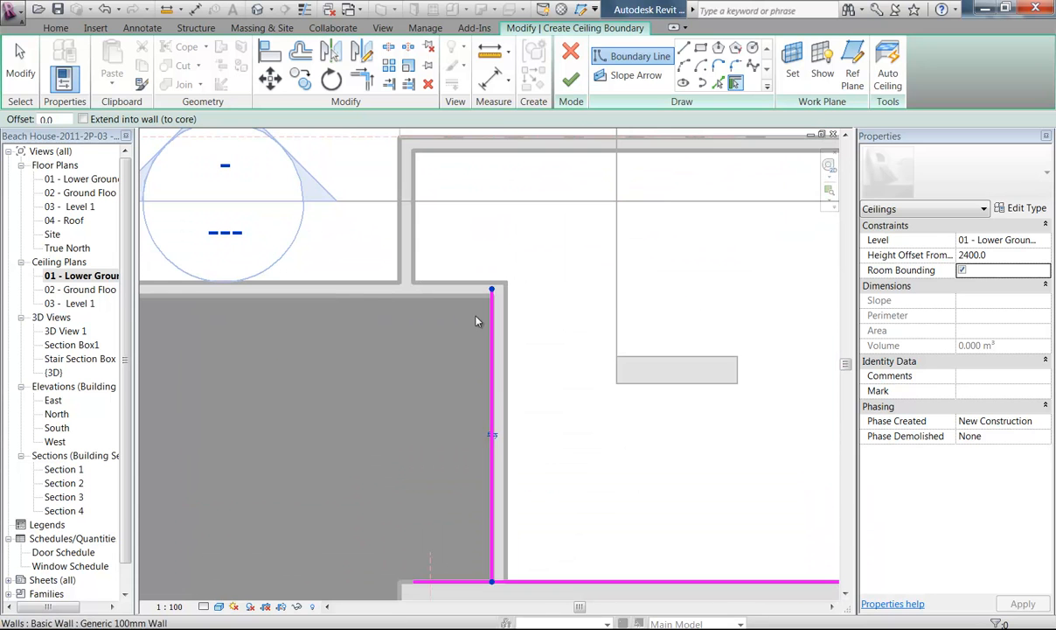
click(444, 278)
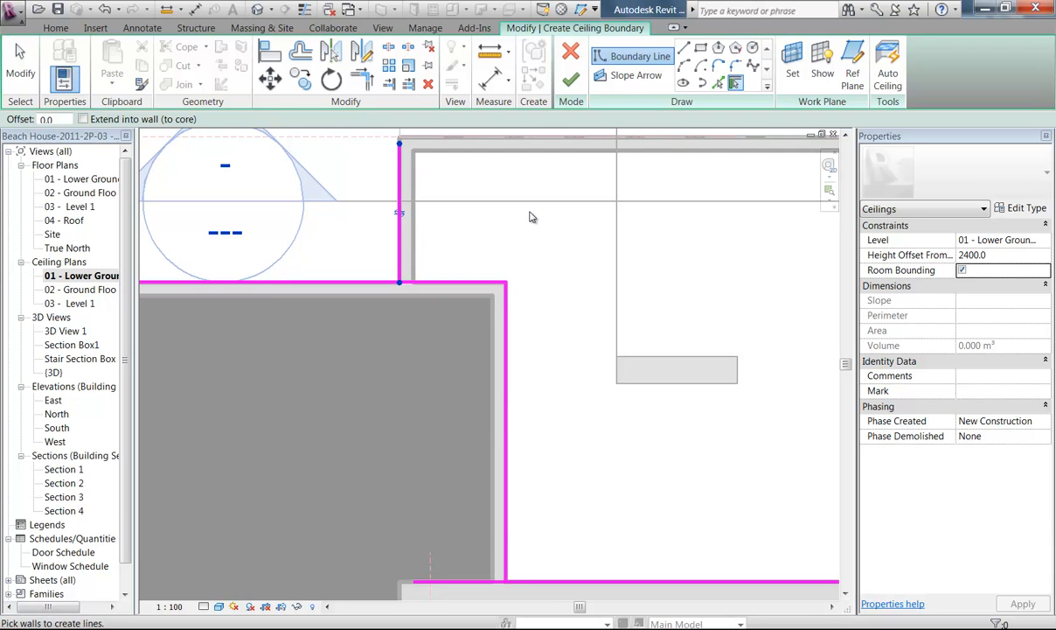
click(405, 212)
middle_drag(521, 263, 407, 353)
click(427, 243)
middle_drag(704, 257, 476, 365)
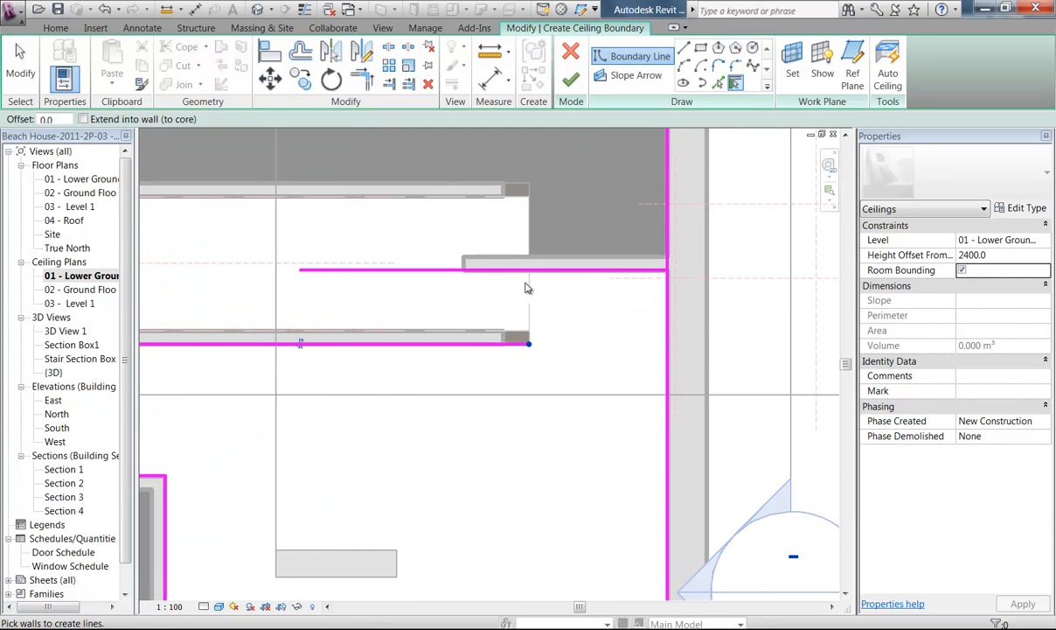
Add a boundary line along the stair opening's end edge and trim it with the stub wall and hallway lower wall lines
click(718, 82)
click(529, 303)
scroll(455, 376, down, 2)
middle_drag(465, 384, 502, 309)
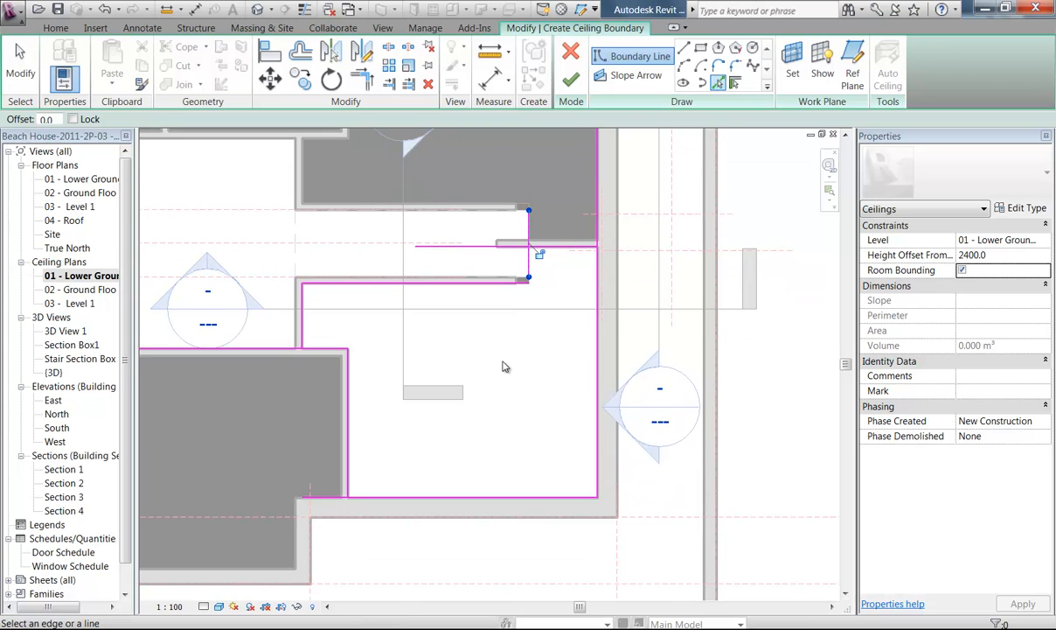
middle_drag(502, 362, 576, 355)
scroll(576, 353, up, 1)
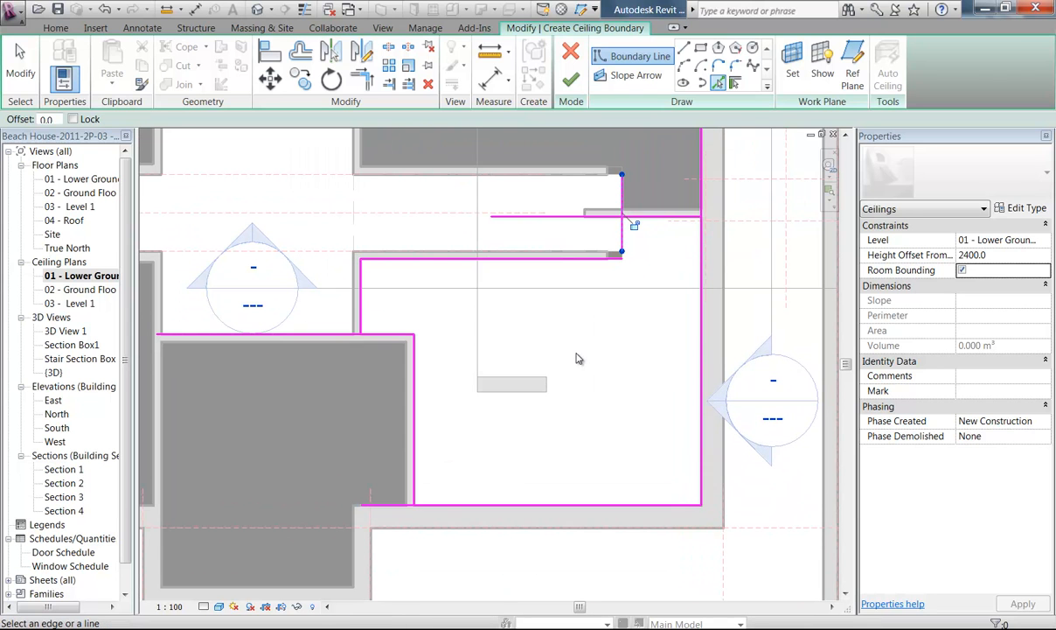
click(361, 78)
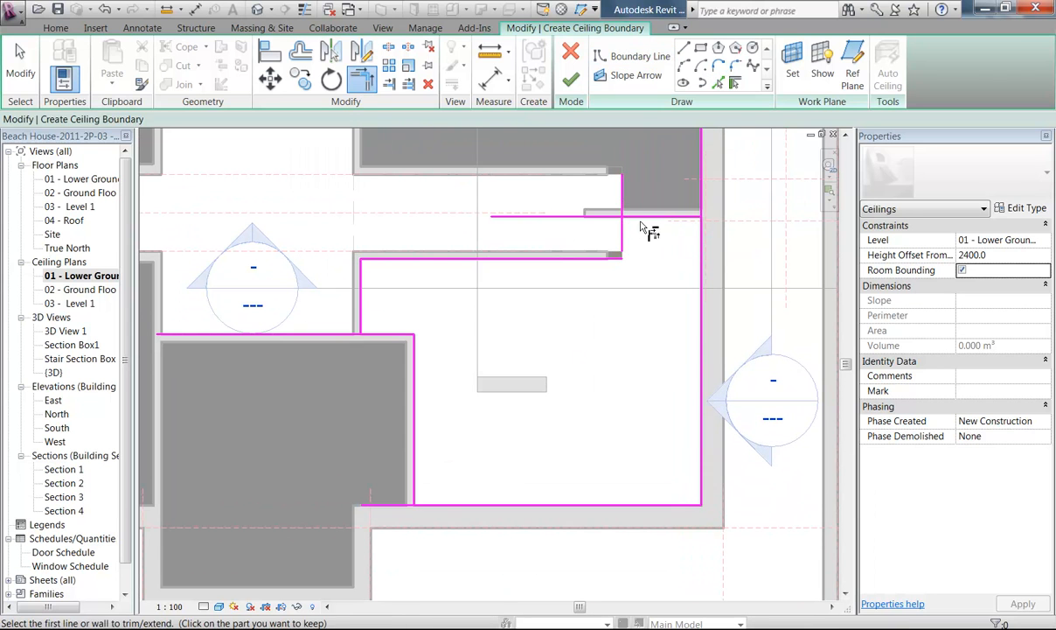
click(619, 217)
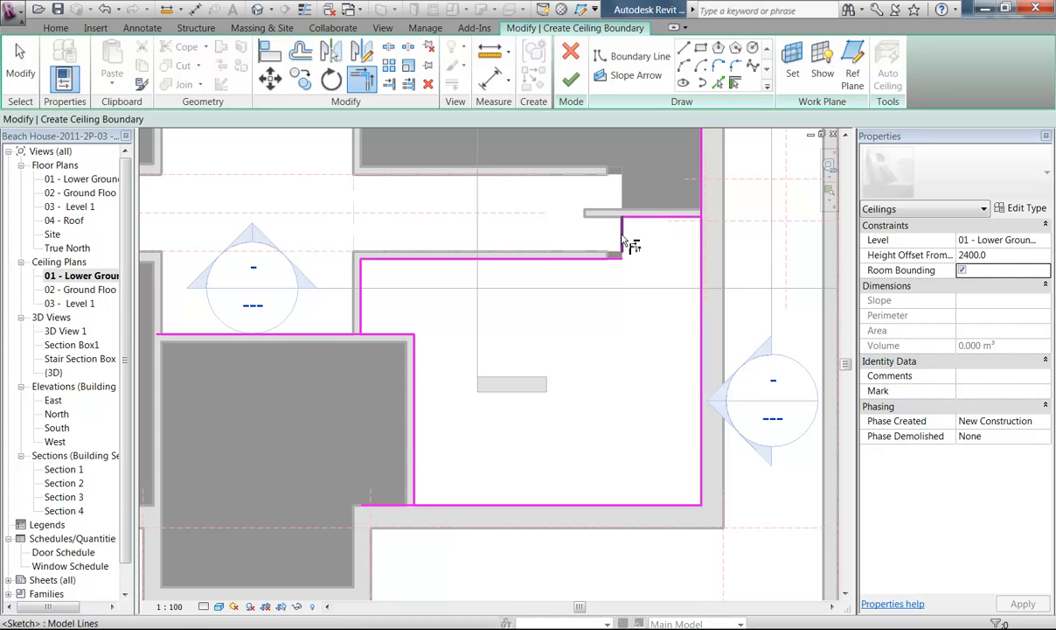
click(609, 256)
Trim the short partition line with the lower-middle room's upper line, and the stub wall line with the right exterior wall line
click(363, 328)
click(373, 334)
scroll(436, 337, down, 2)
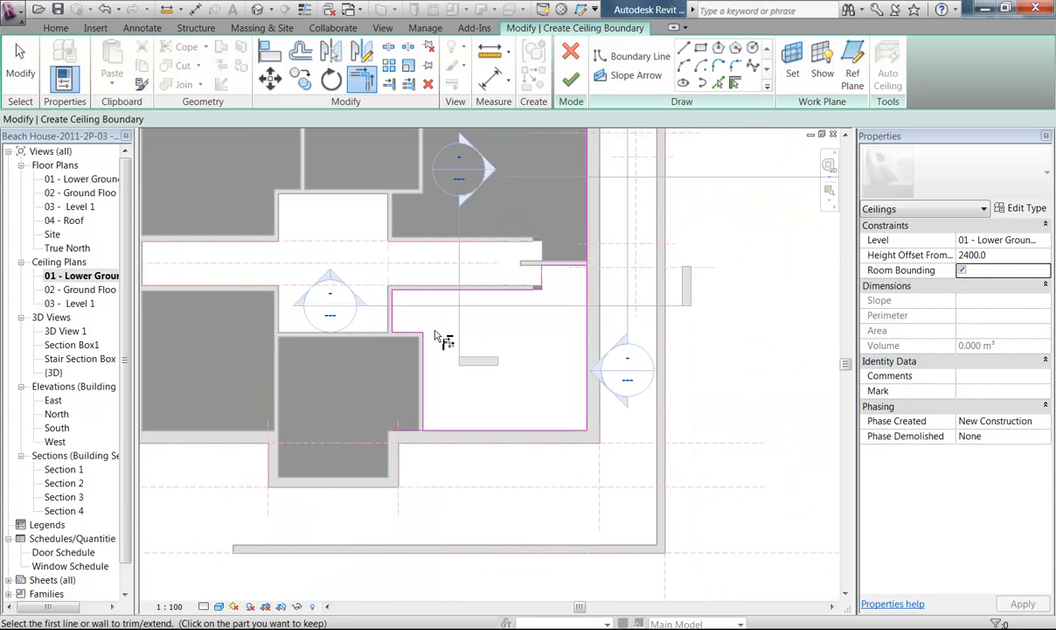
mouse_move(443, 332)
middle_down()
mouse_move(535, 341)
mouse_move(495, 370)
middle_up()
scroll(536, 350, up, 3)
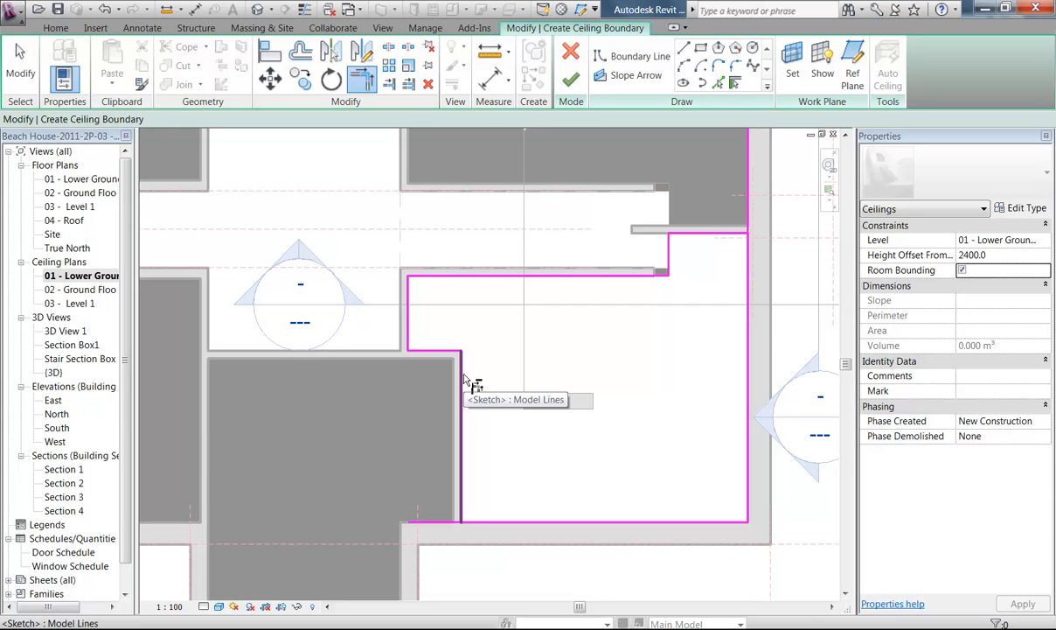
click(729, 234)
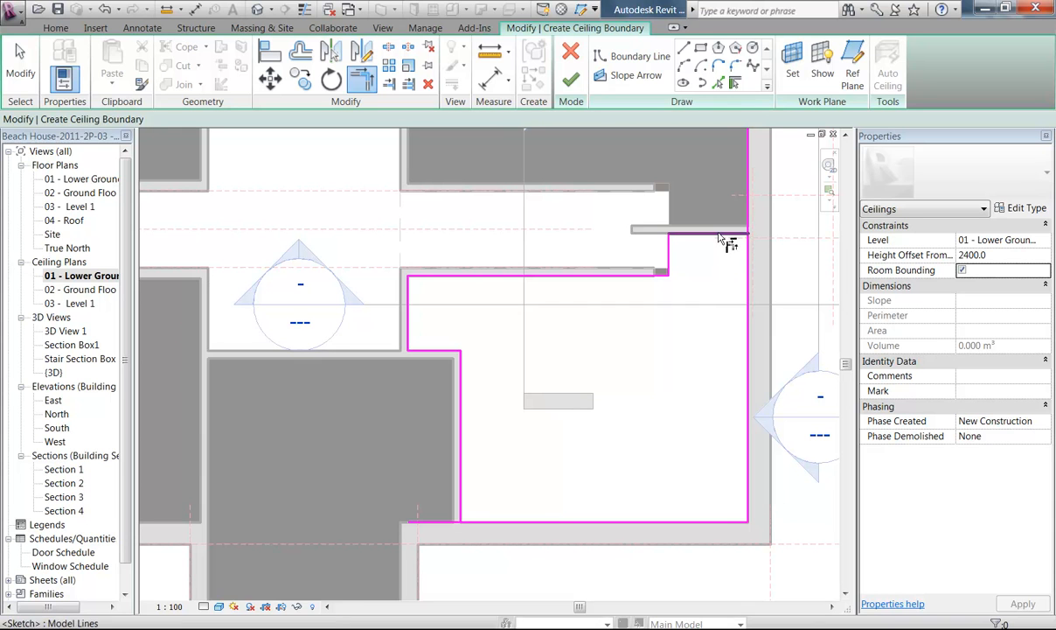
click(750, 267)
middle_drag(750, 267, 559, 359)
scroll(542, 332, down, 2)
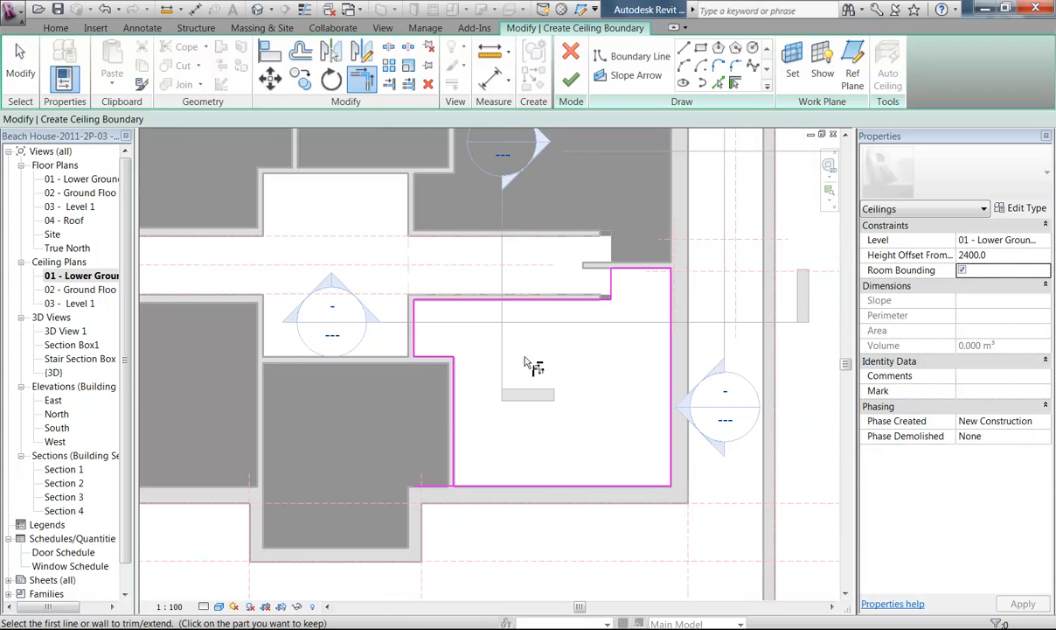
right_click(372, 252)
click(373, 252)
right_click(393, 256)
click(393, 256)
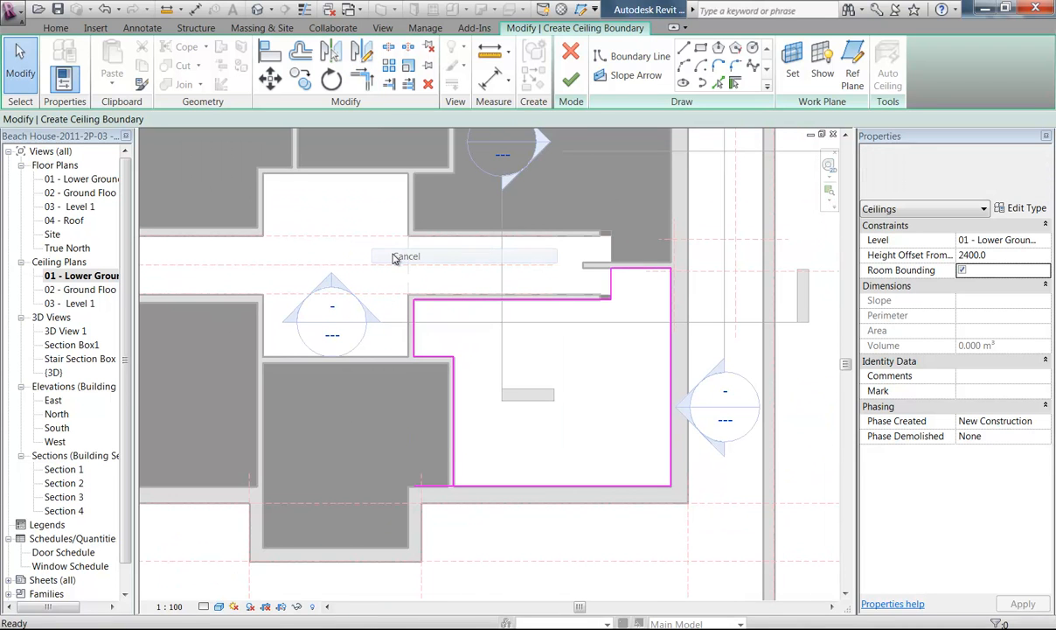
middle_drag(393, 267, 417, 275)
scroll(471, 276, up, 1)
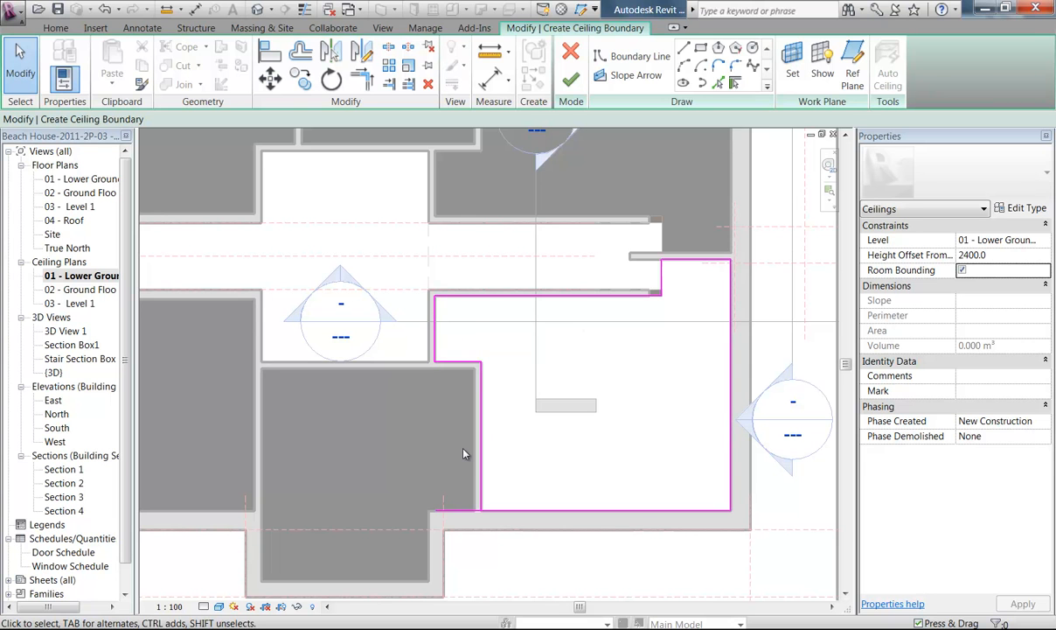
scroll(426, 332, down, 1)
middle_drag(426, 331, 385, 308)
scroll(412, 301, up, 1)
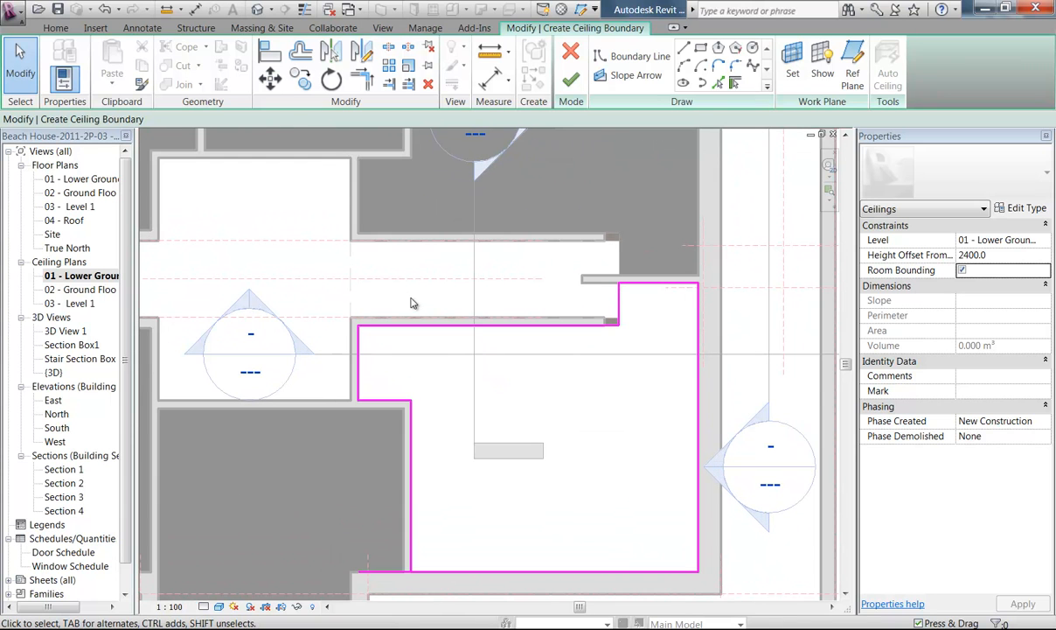
Trim the lower-middle room's side wall line with the lower exterior wall line and finish the open area's ceiling sketch
middle_drag(381, 301, 403, 302)
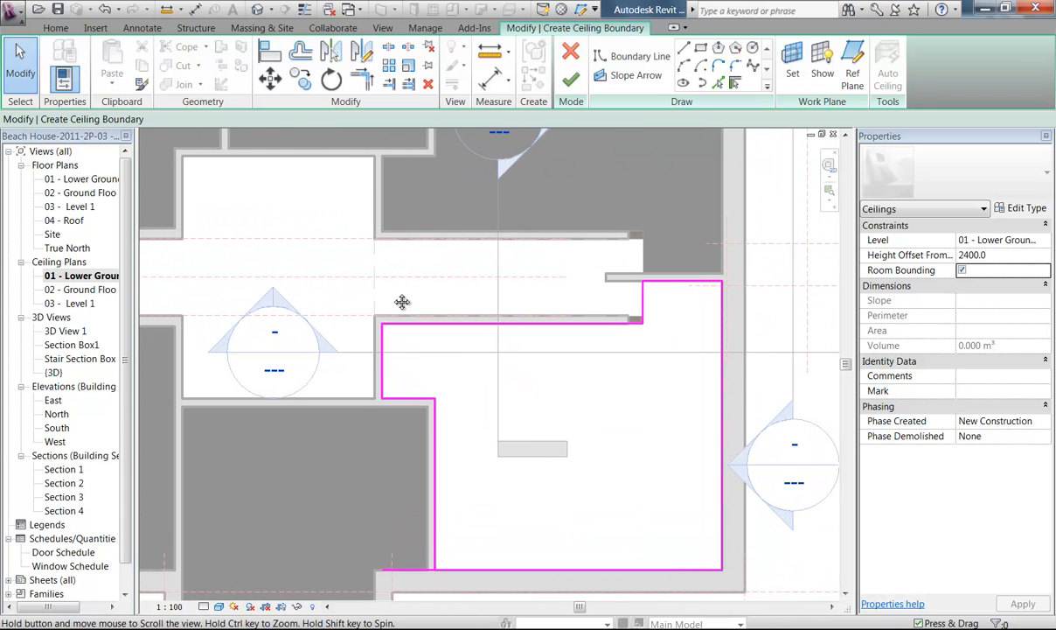
click(362, 79)
click(433, 543)
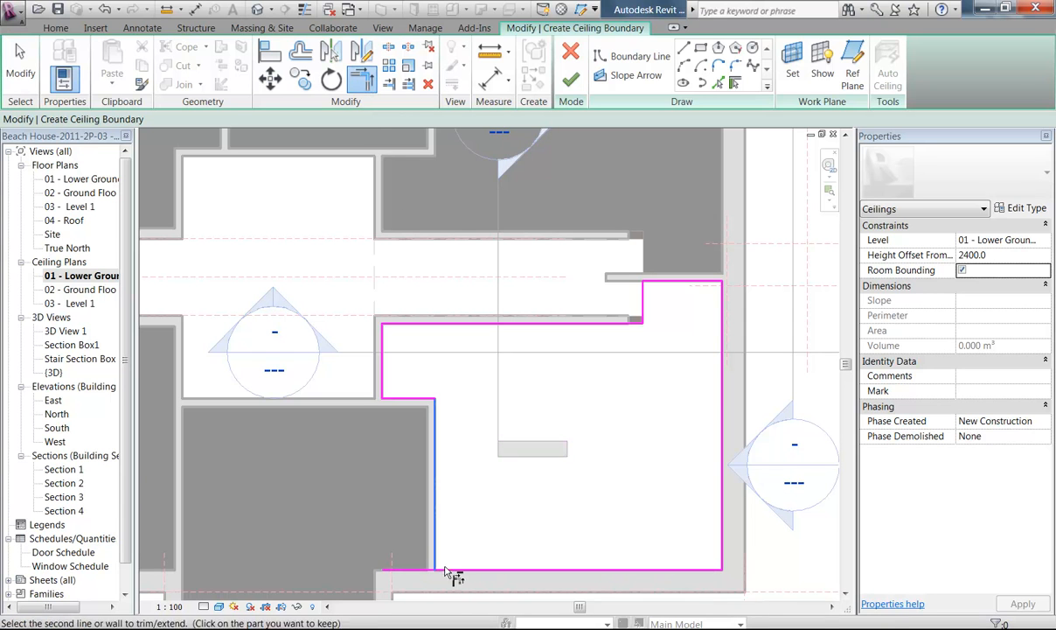
click(459, 569)
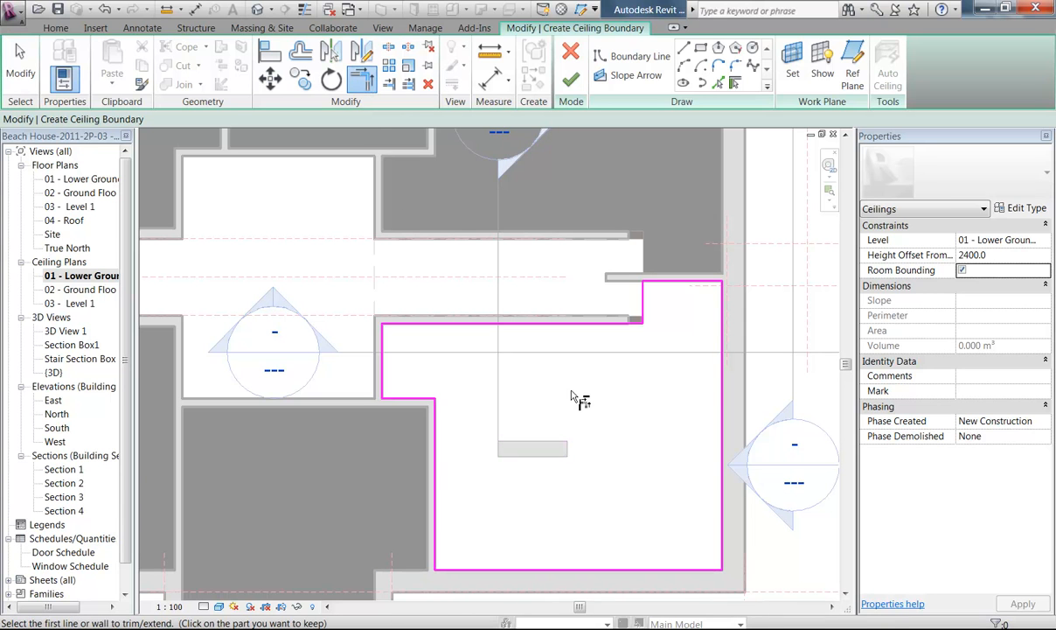
click(570, 80)
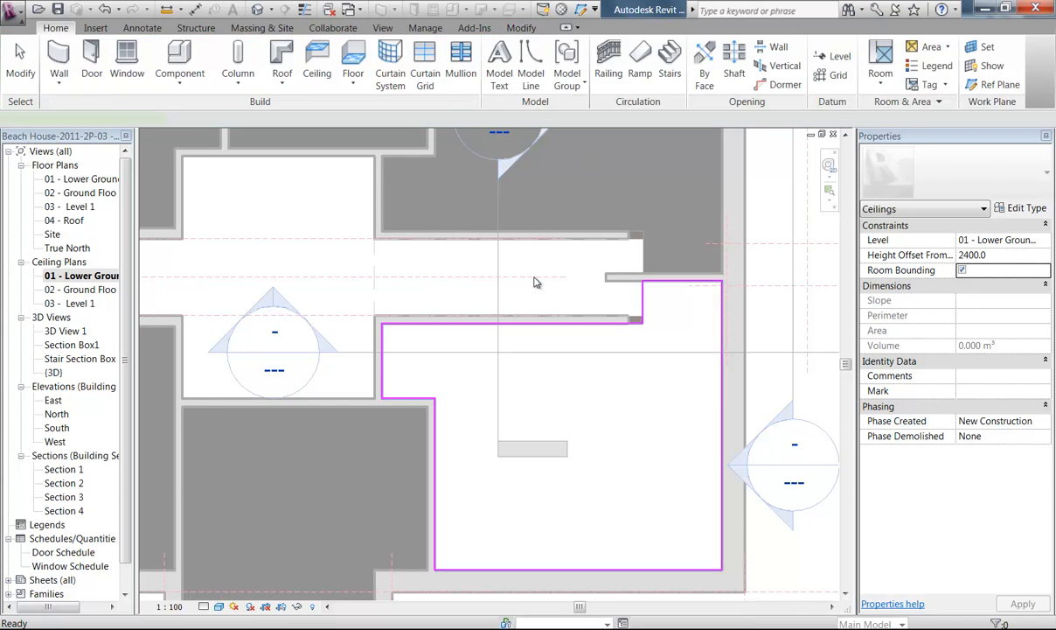
Start a sketched Plain ceiling for the hallway with boundary lines from its upper-left wall, left exterior wall and lower-left wall
click(318, 198)
middle_drag(318, 198, 507, 253)
scroll(498, 245, up, 3)
scroll(497, 243, down, 4)
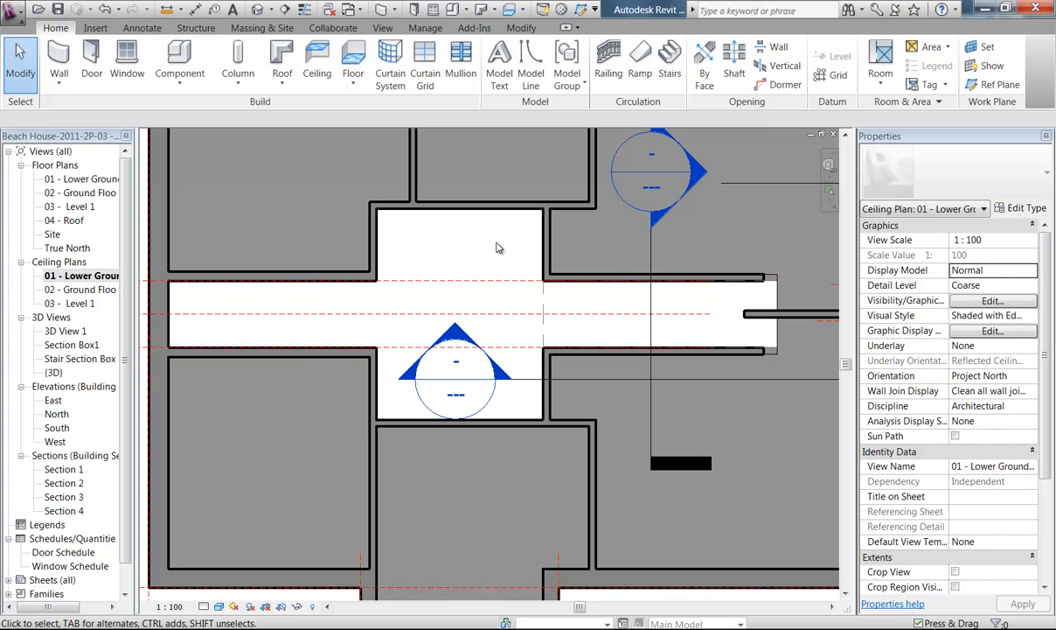
click(316, 66)
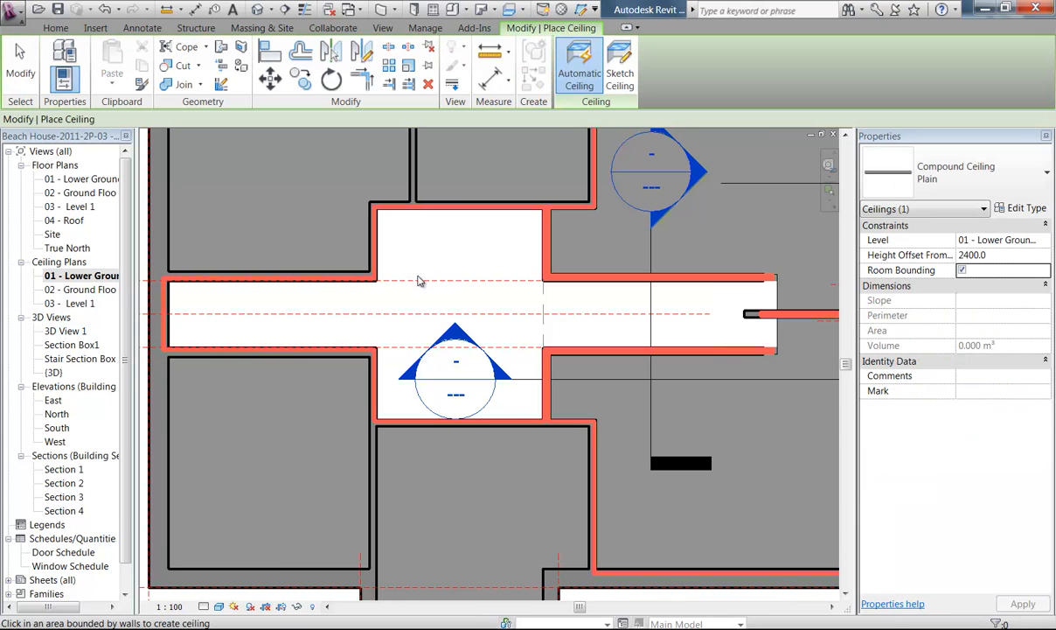
click(620, 74)
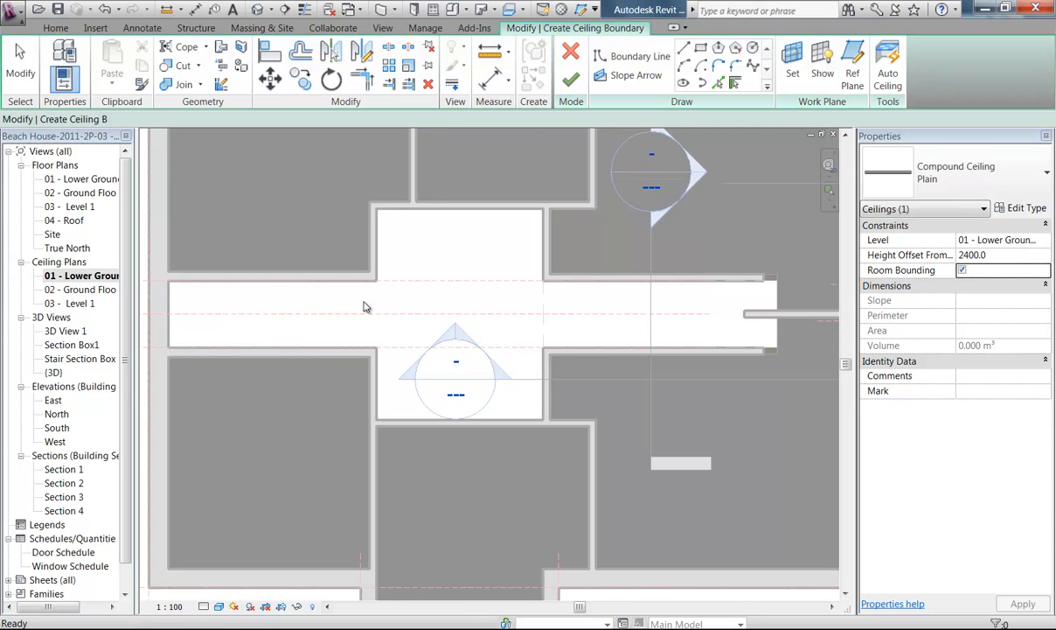
click(735, 83)
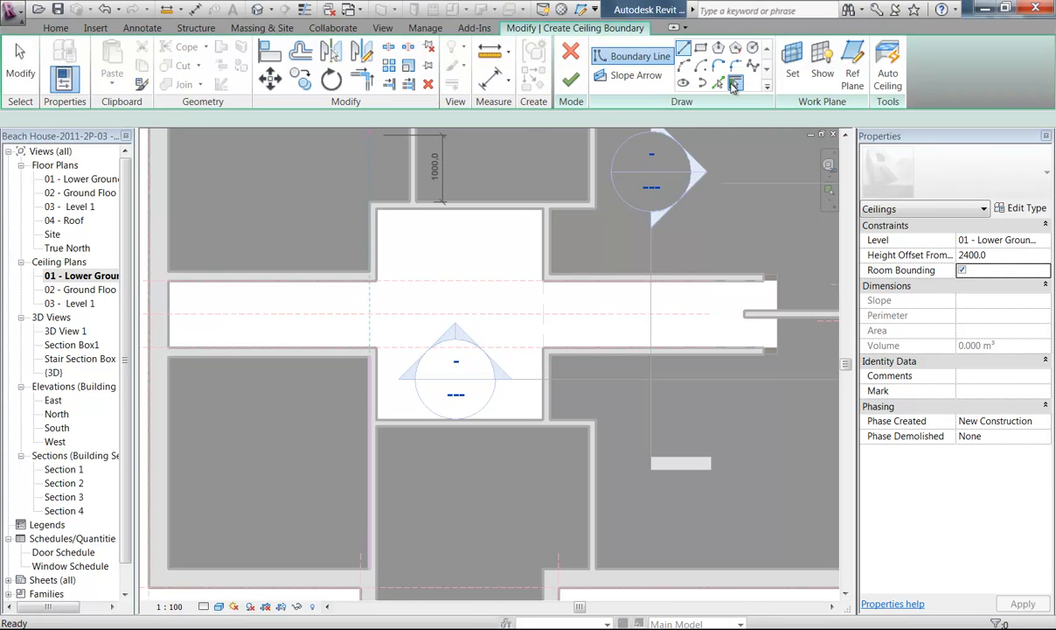
click(269, 281)
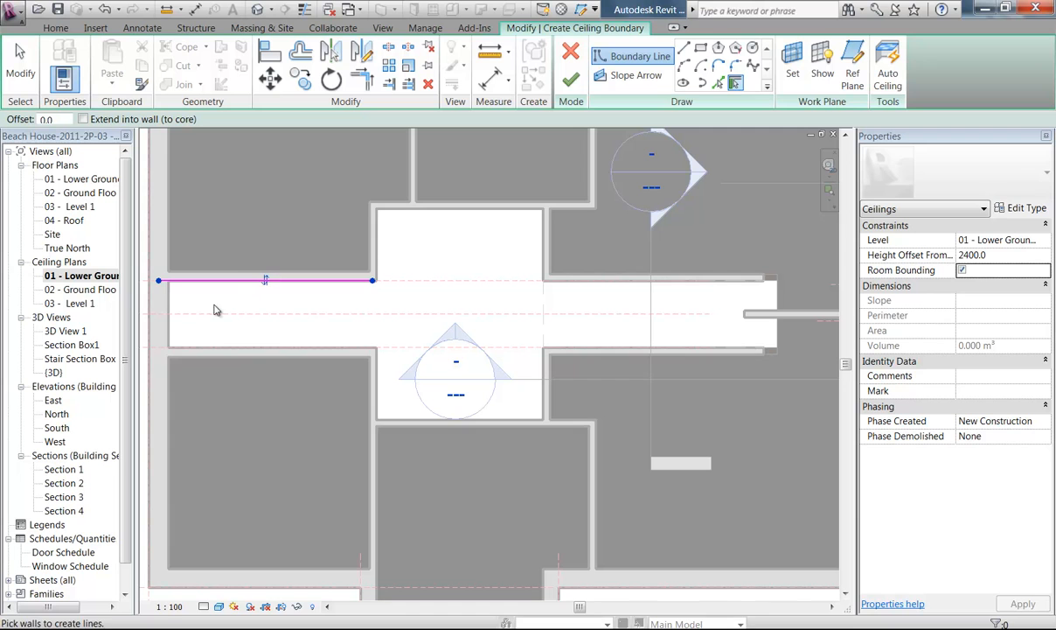
click(160, 542)
click(262, 351)
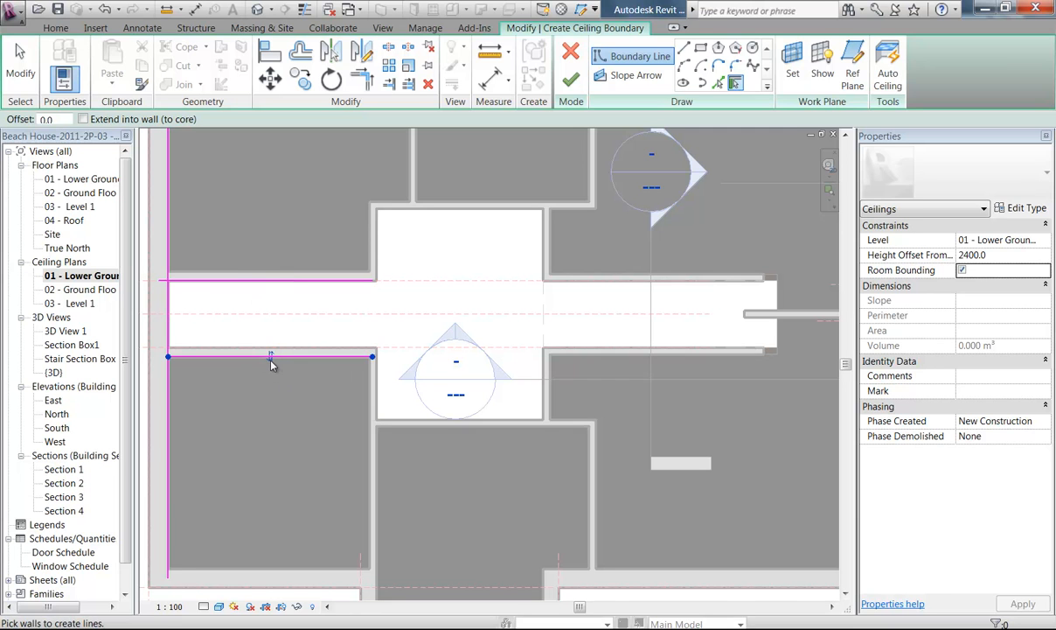
Add boundary lines along the hallway's widened bays, on the inner faces of their left walls, upper and lower end walls and upper-right wall
scroll(337, 393, up, 2)
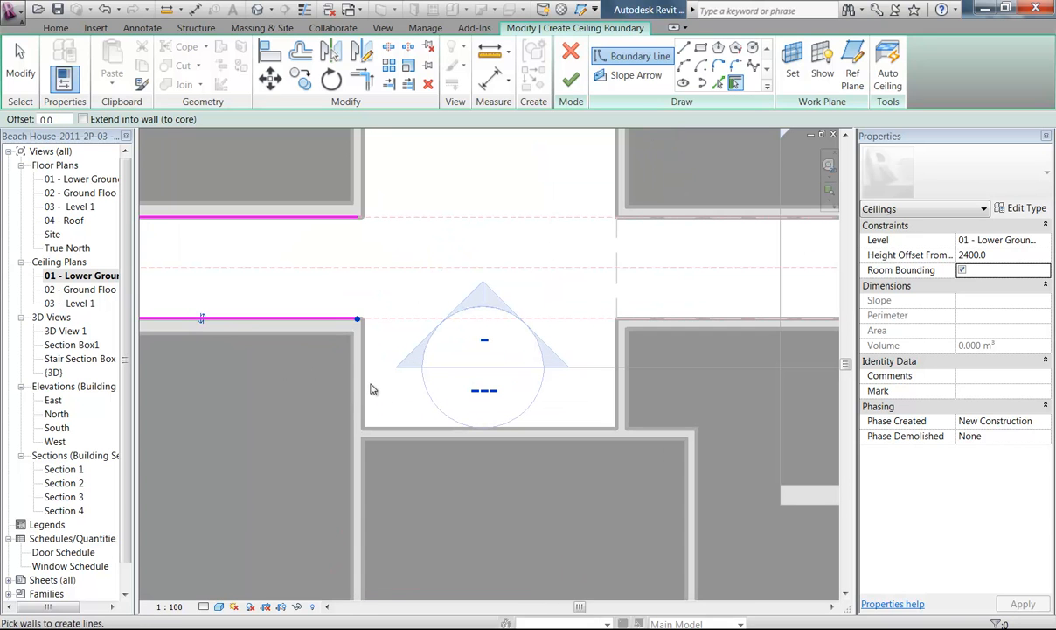
click(367, 388)
click(437, 429)
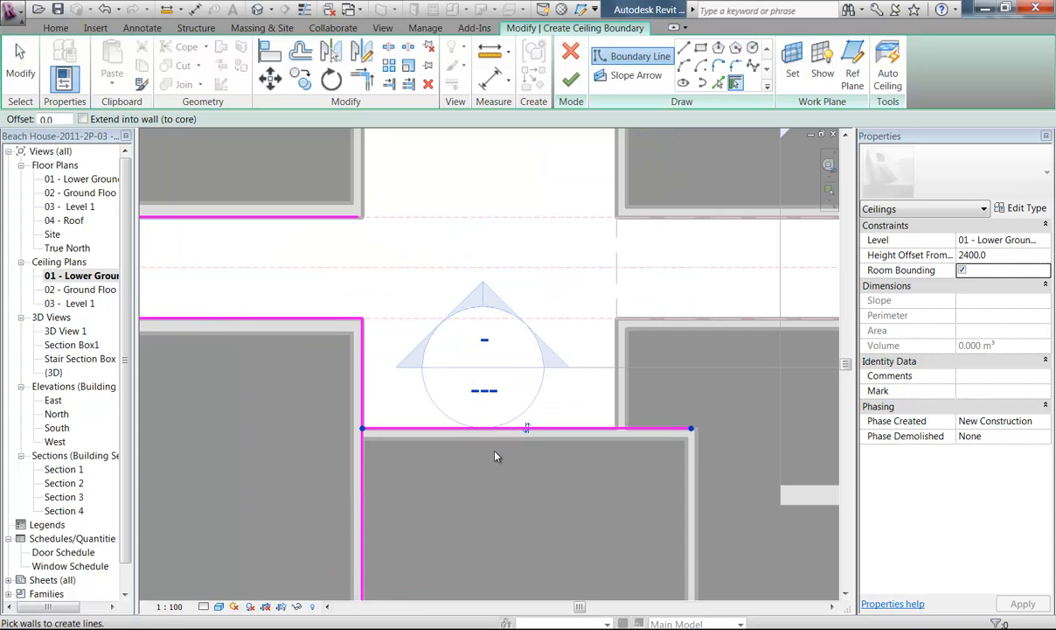
middle_drag(378, 315, 422, 409)
click(322, 262)
click(398, 222)
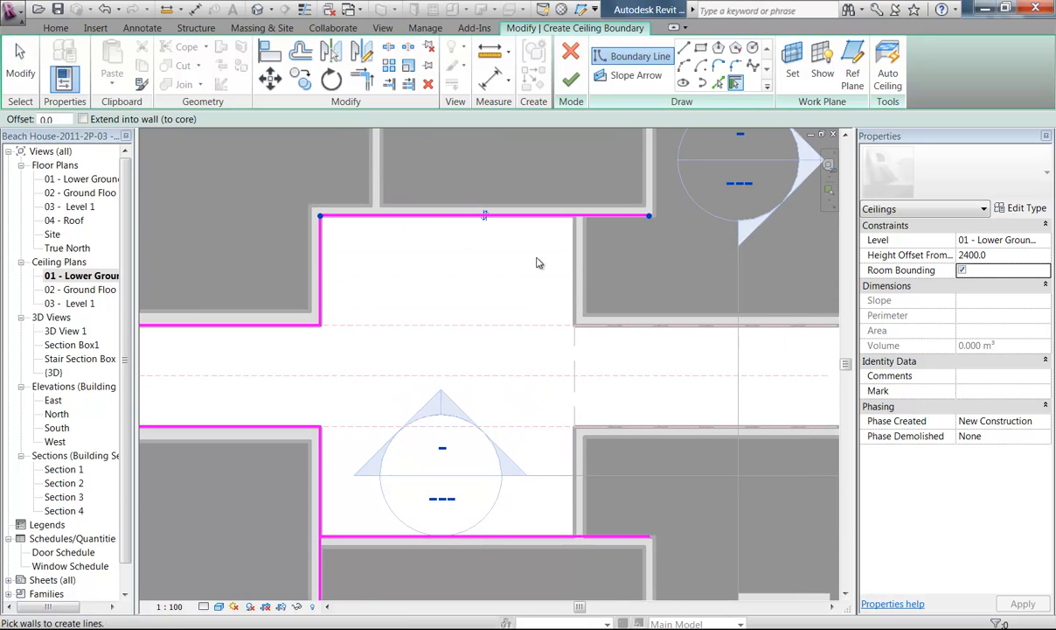
click(576, 262)
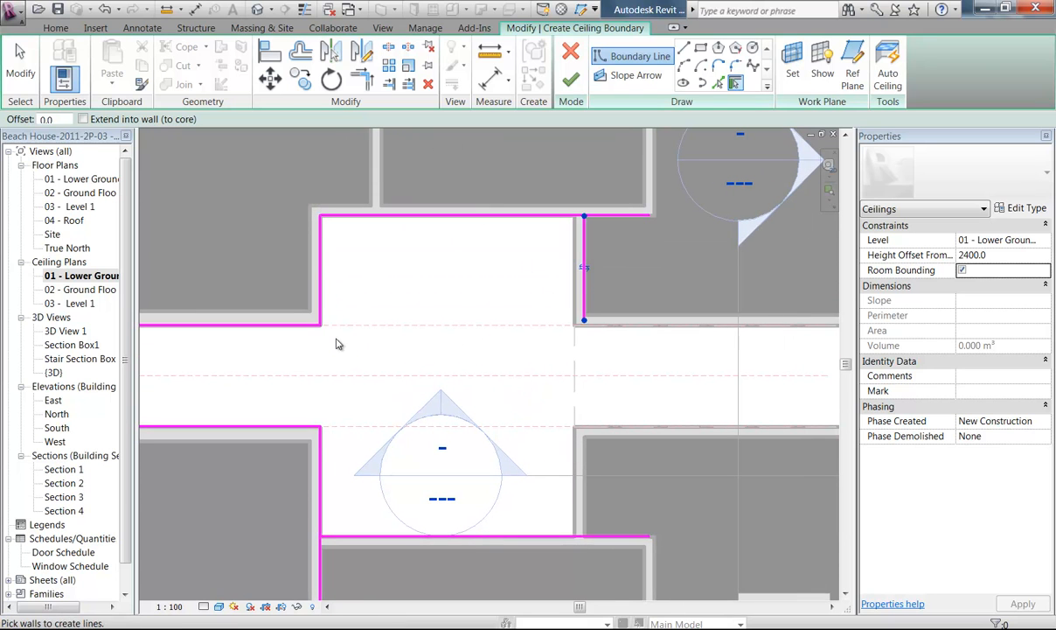
click(584, 268)
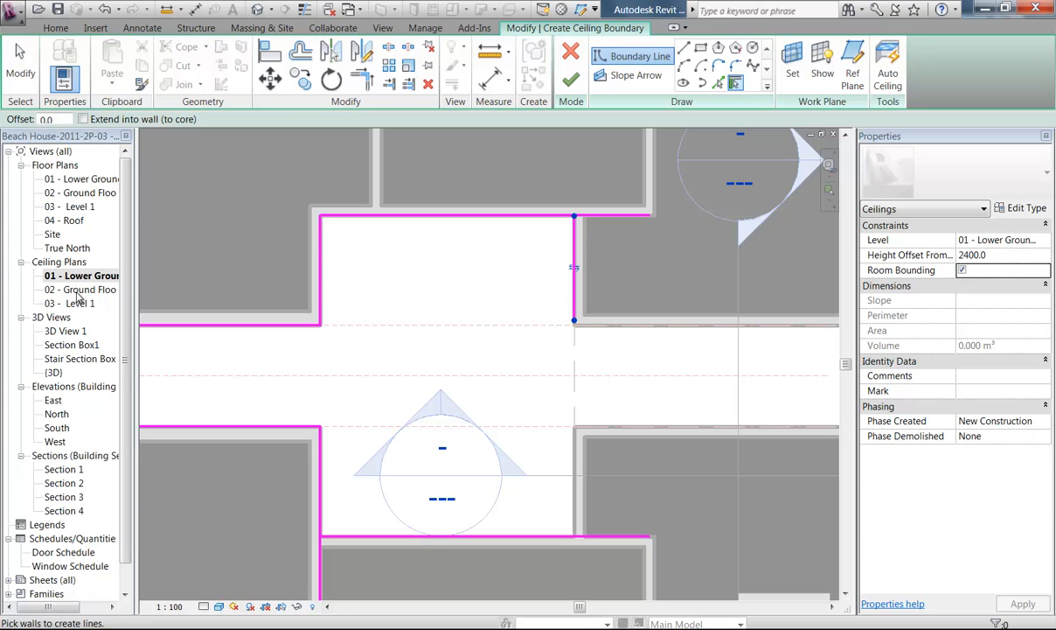
Examine the stair opening against the ceiling sketch in Section Box1, Stair Section Box, the Ground Floor plan and the ceiling plans
double_click(56, 346)
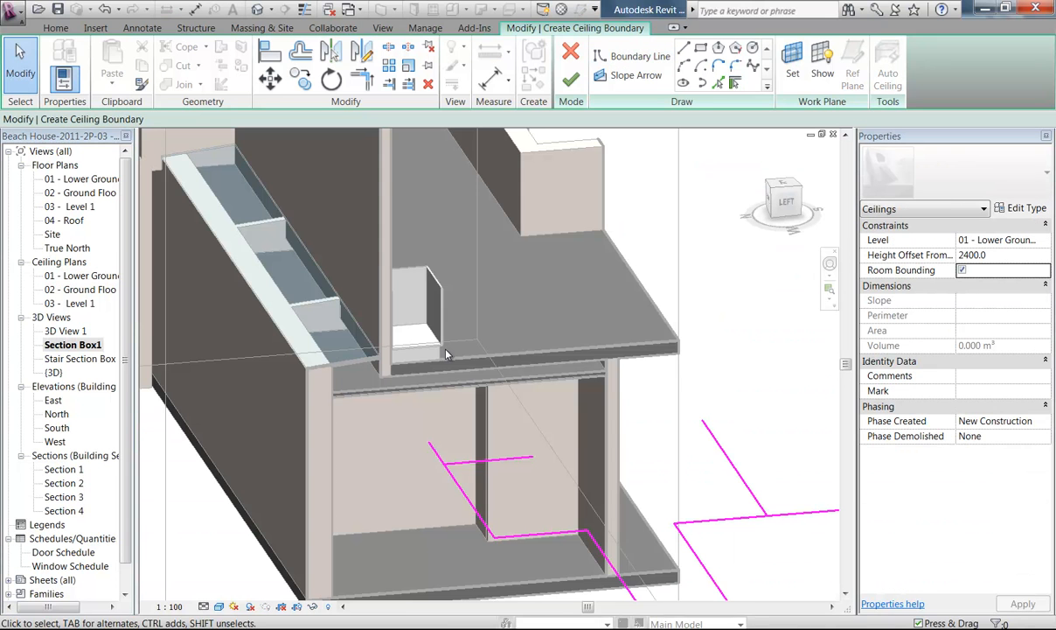
double_click(80, 358)
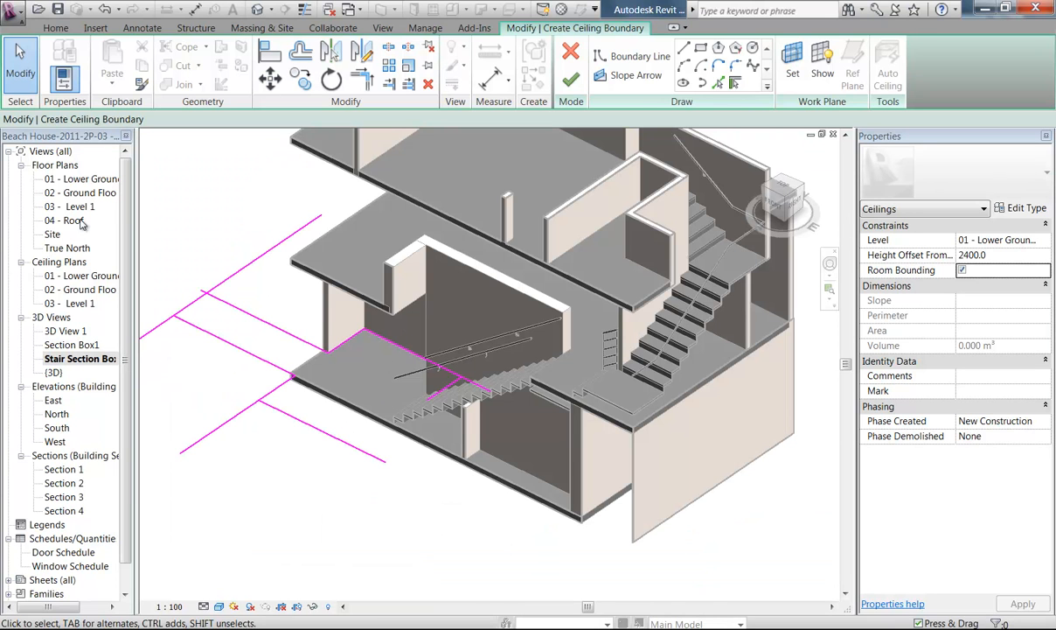
double_click(65, 193)
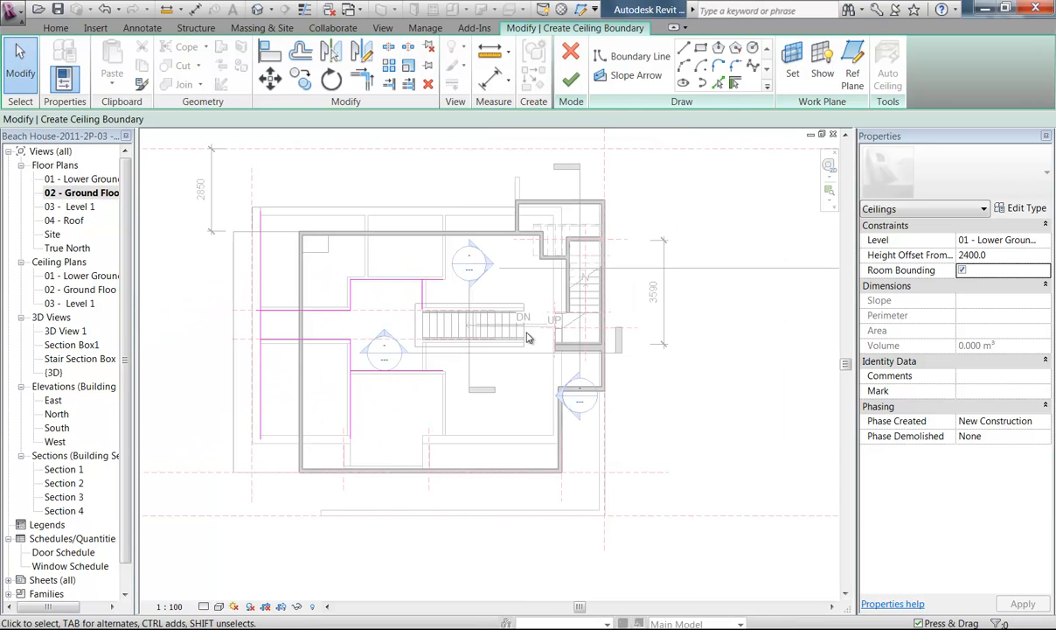
scroll(439, 336, up, 4)
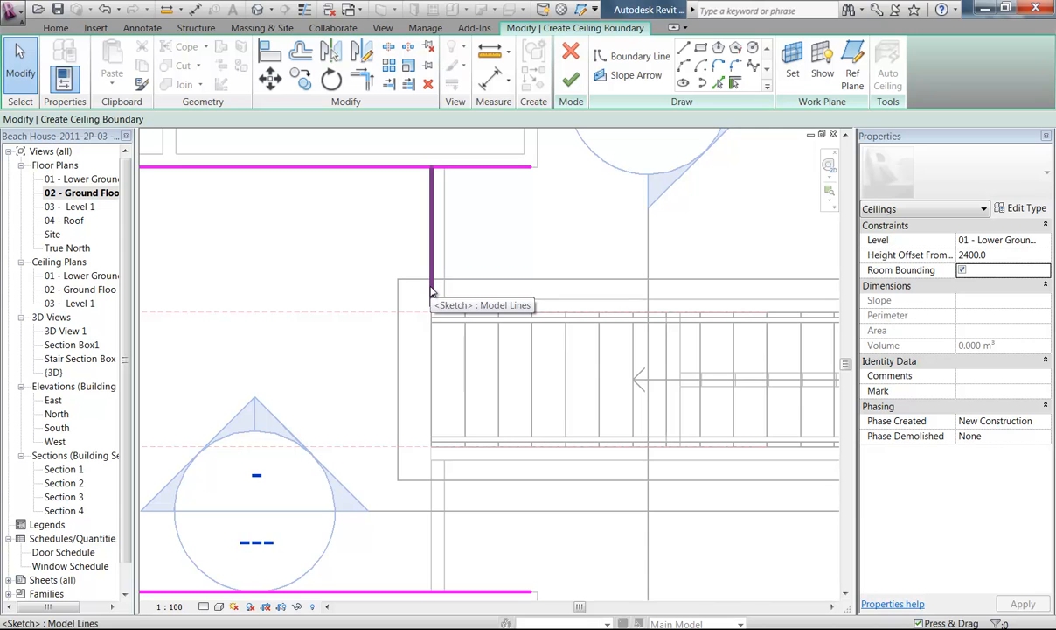
double_click(115, 277)
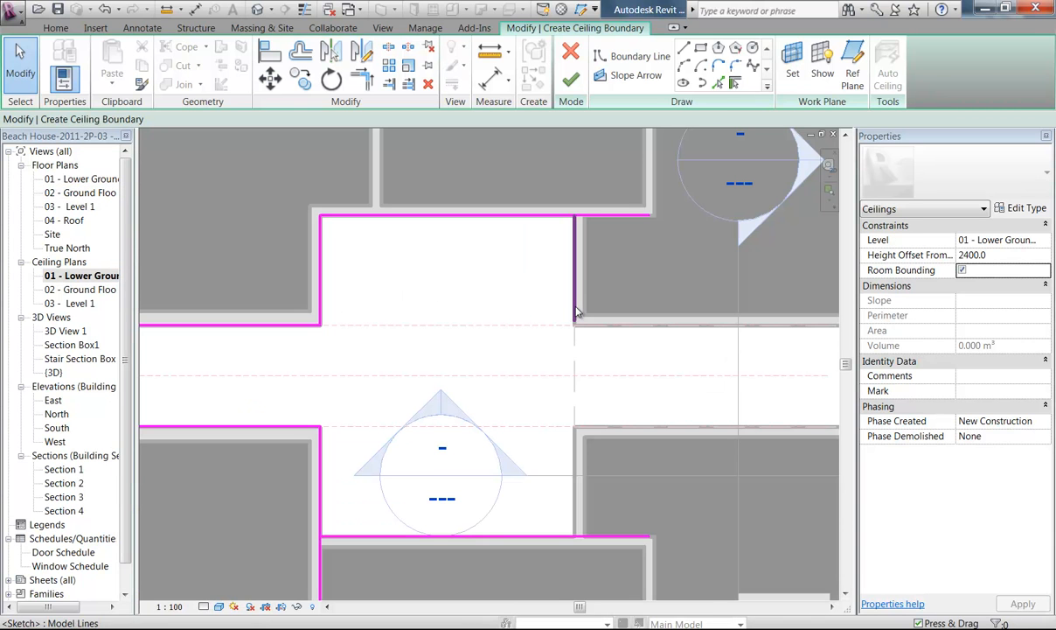
middle_drag(563, 394, 372, 392)
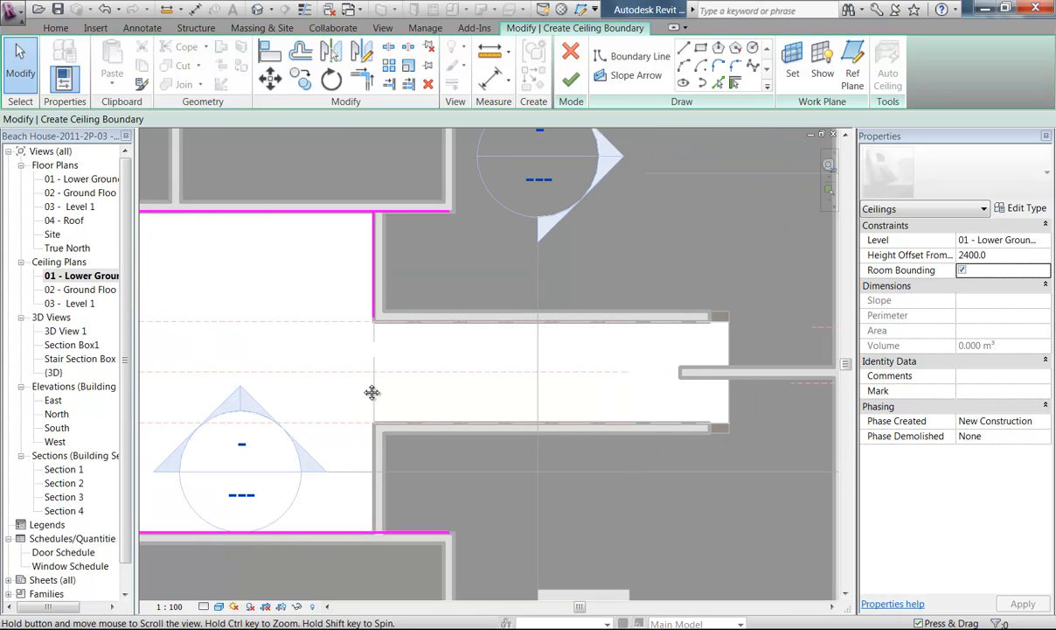
click(83, 289)
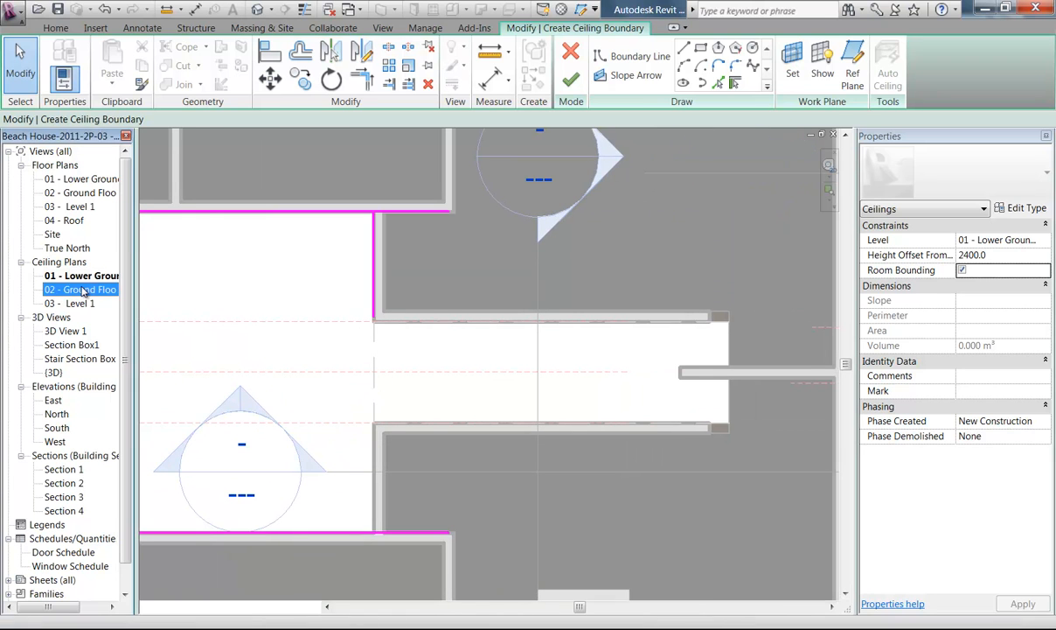
double_click(83, 289)
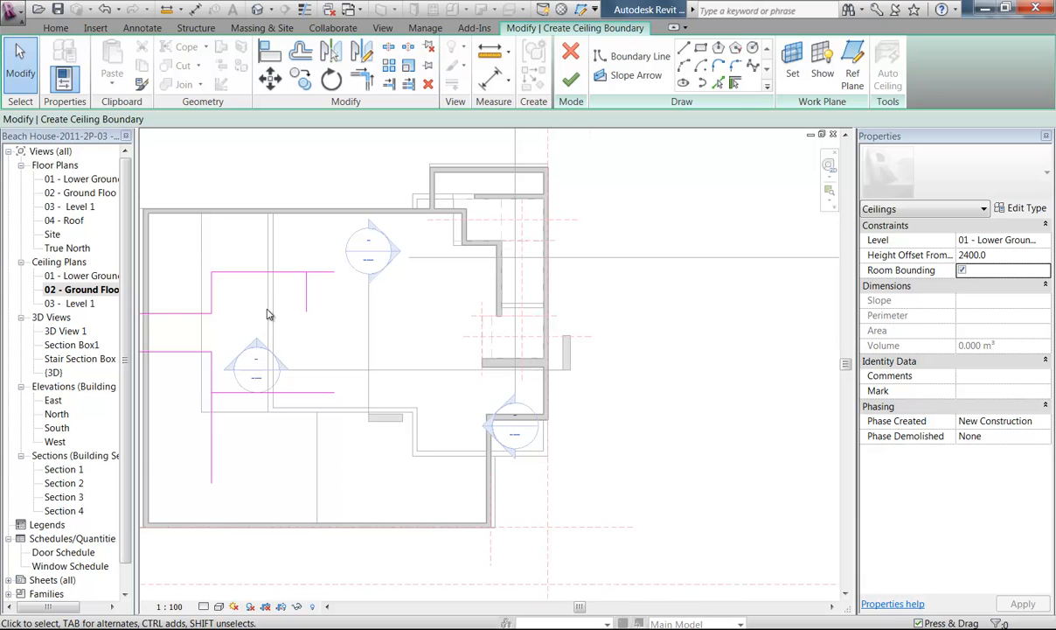
scroll(268, 315, up, 2)
Open the 02 - Ground Floor floor plan and set its visual style to Wireframe to expose the floor edges around the stair opening
double_click(91, 192)
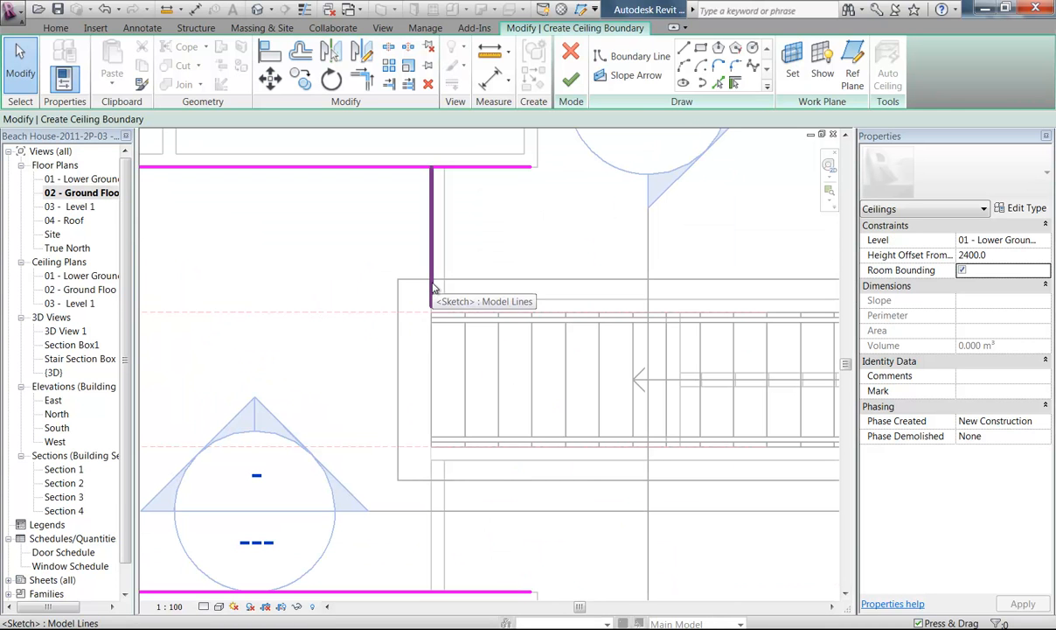
double_click(71, 179)
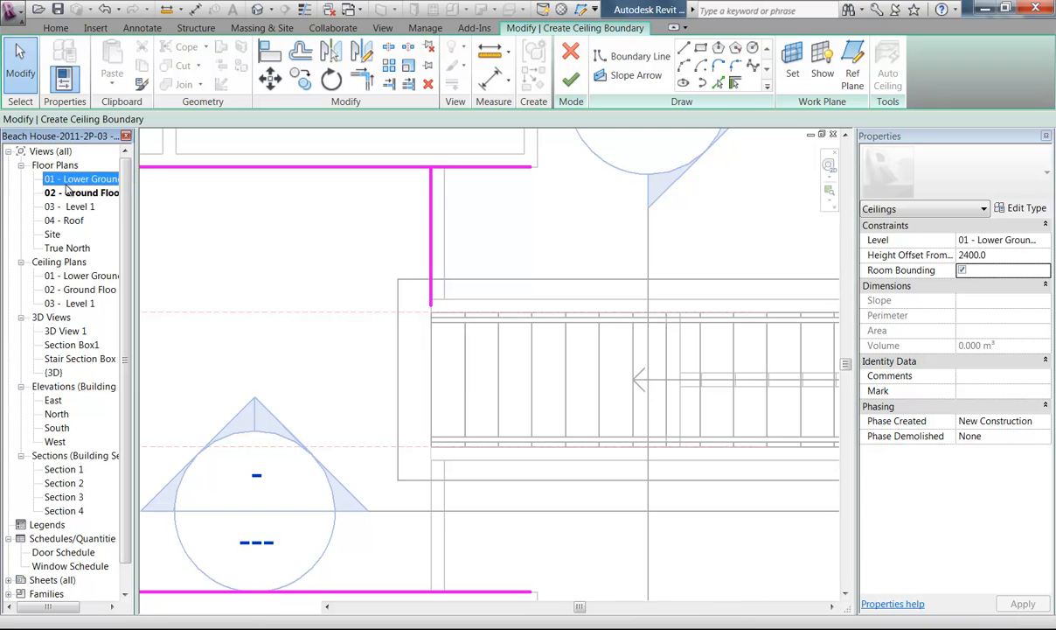
double_click(77, 193)
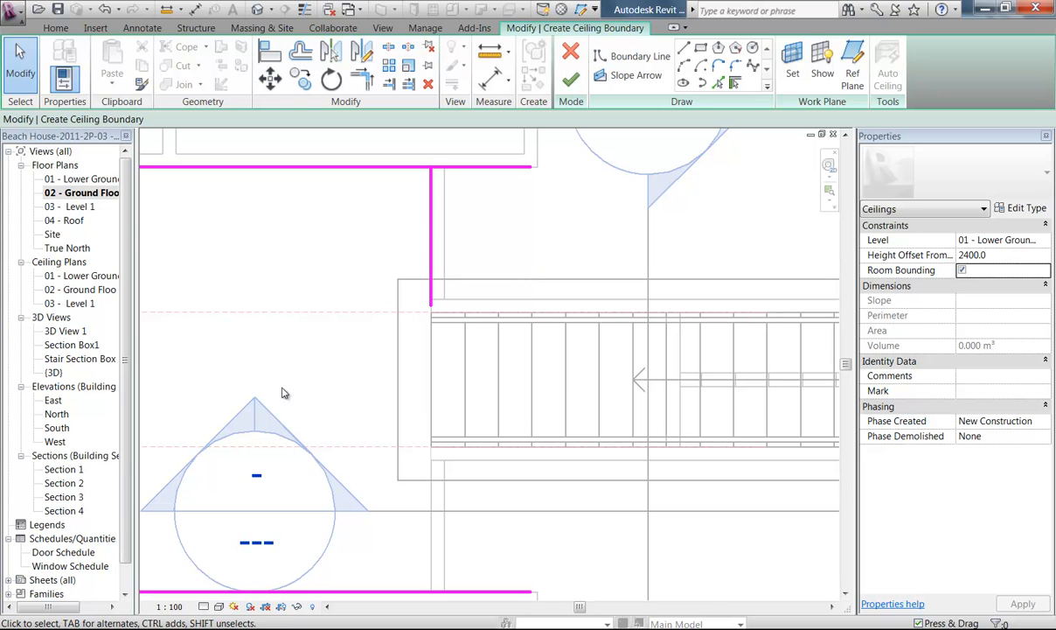
middle_drag(254, 284, 330, 290)
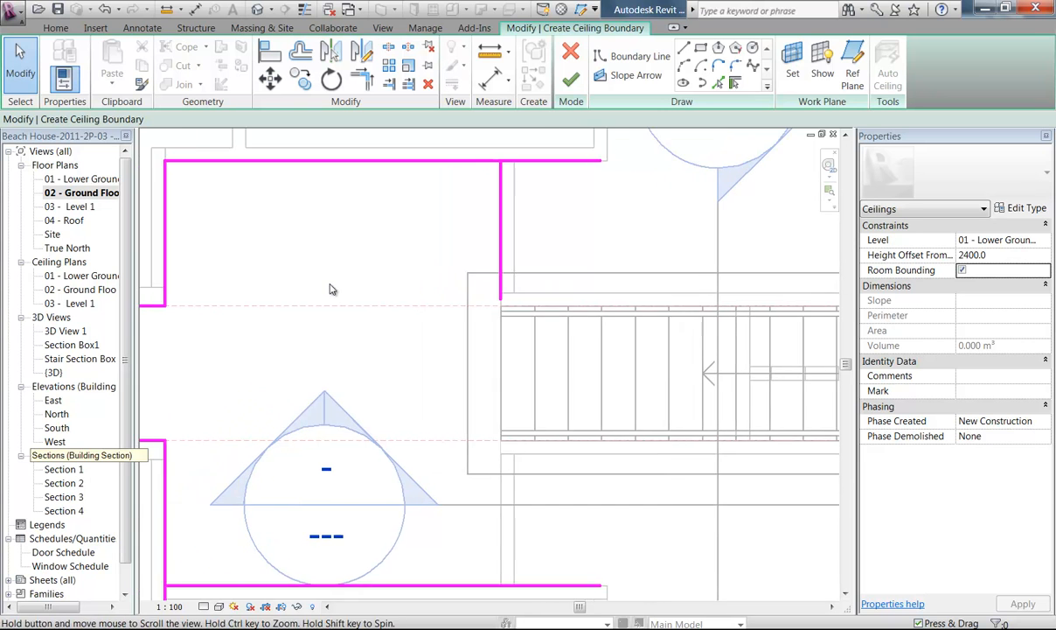
scroll(330, 289, down, 3)
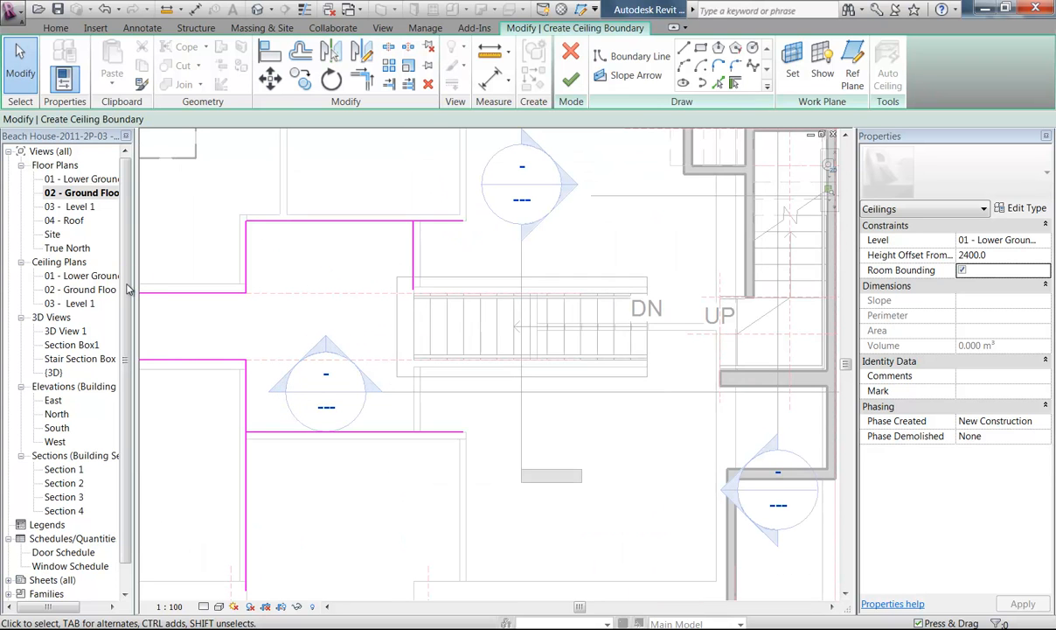
click(218, 607)
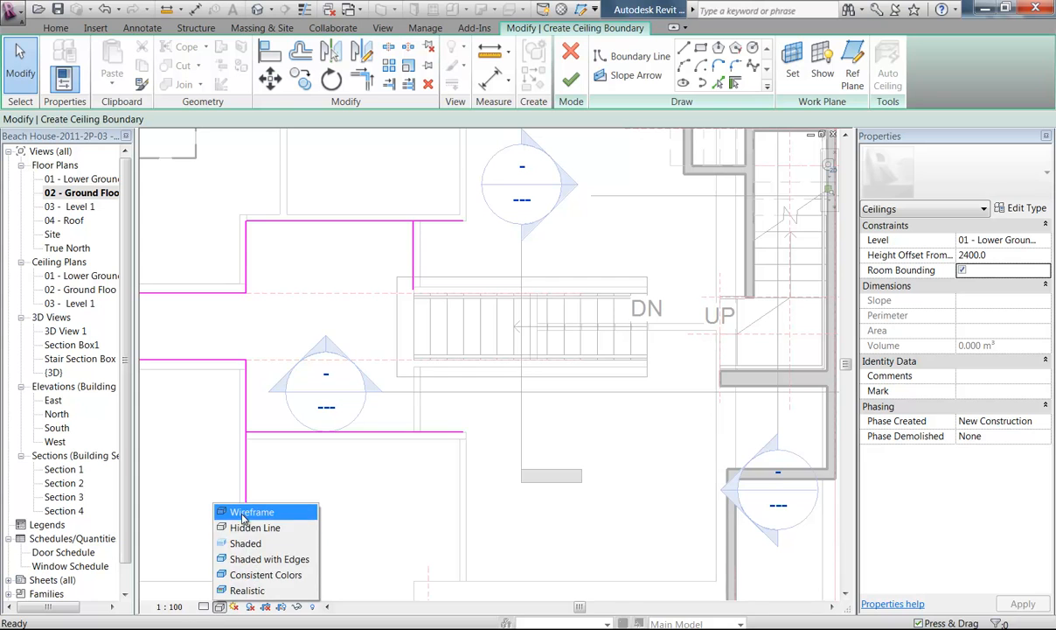
scroll(404, 329, up, 2)
scroll(403, 329, up, 1)
middle_drag(426, 207, 394, 306)
right_click(331, 252)
click(360, 263)
right_click(360, 264)
click(382, 270)
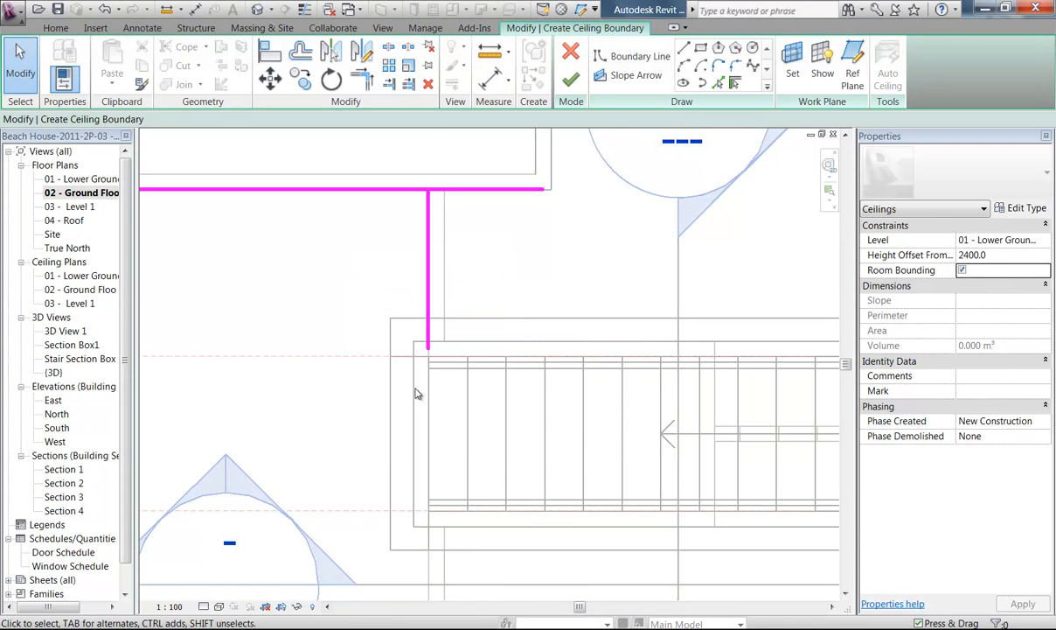
middle_drag(410, 373, 385, 309)
scroll(386, 309, up, 1)
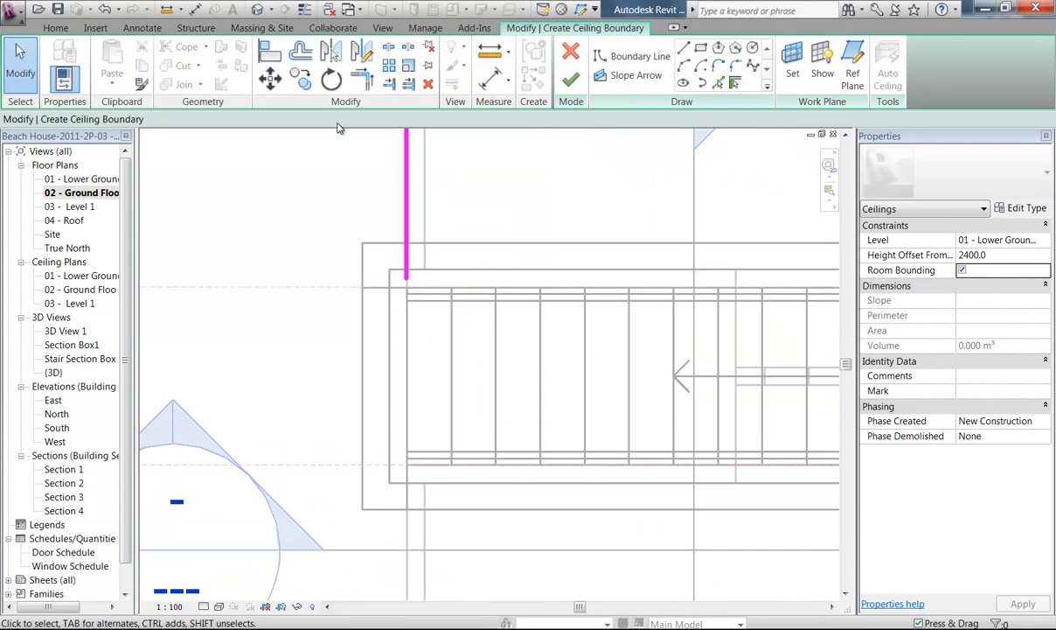
Add ceiling boundary lines along the upper, lower and left floor edges of the stair opening by picking those edges
click(717, 83)
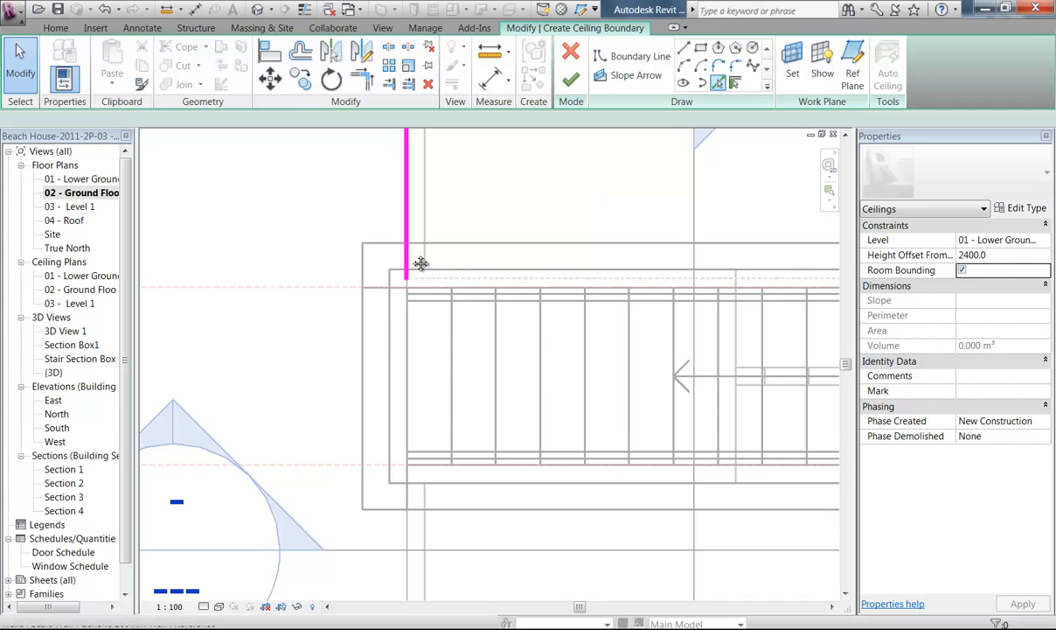
scroll(418, 260, up, 3)
click(382, 234)
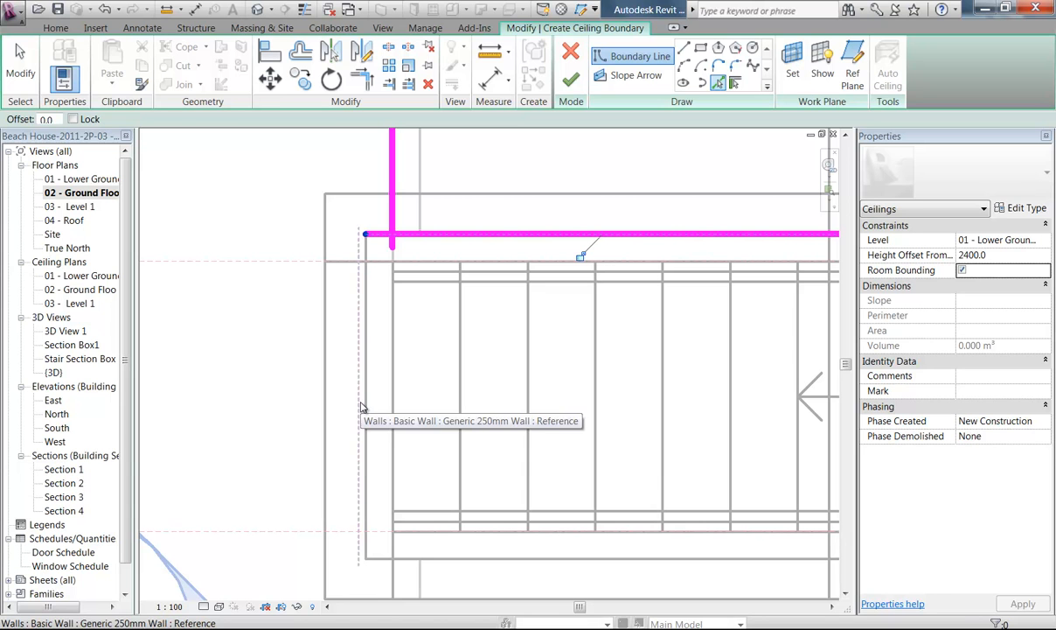
middle_drag(368, 406, 431, 481)
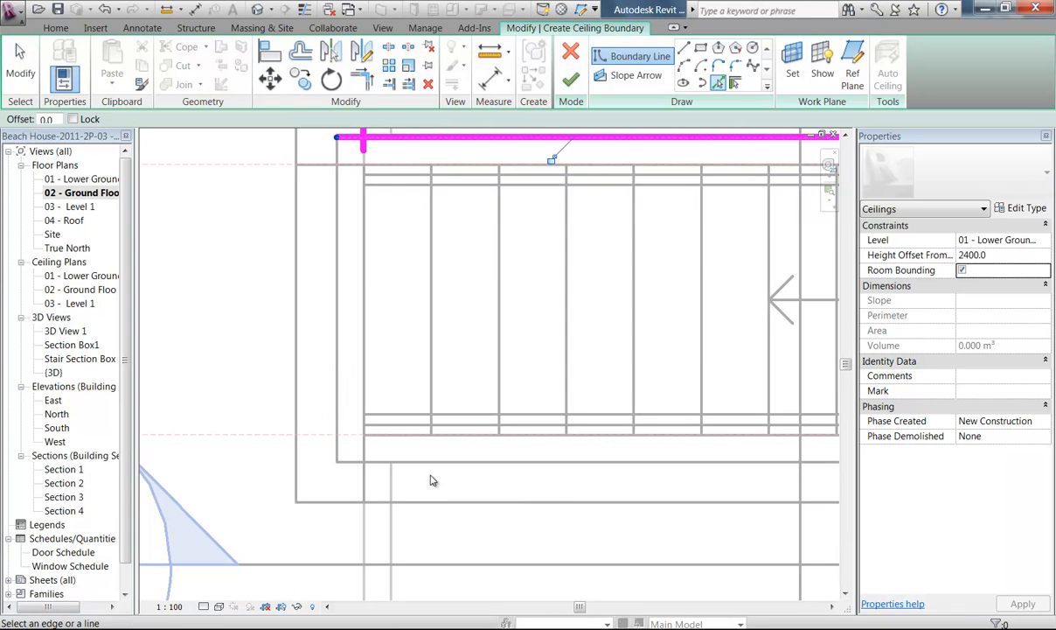
click(431, 464)
mouse_move(332, 374)
middle_down()
mouse_move(347, 382)
mouse_move(332, 386)
middle_up()
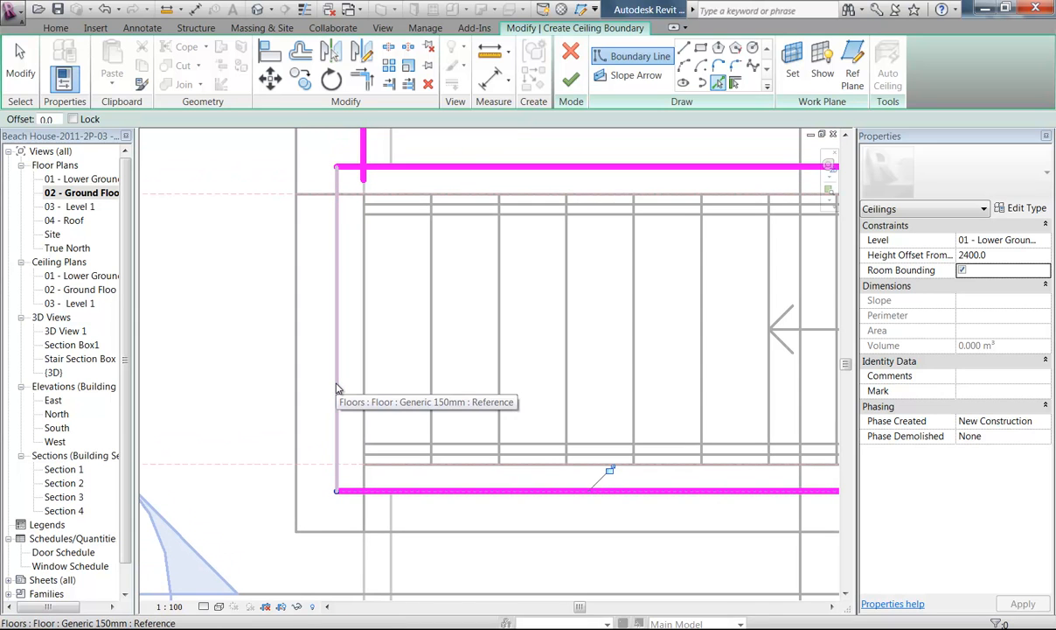
click(337, 388)
scroll(268, 340, down, 5)
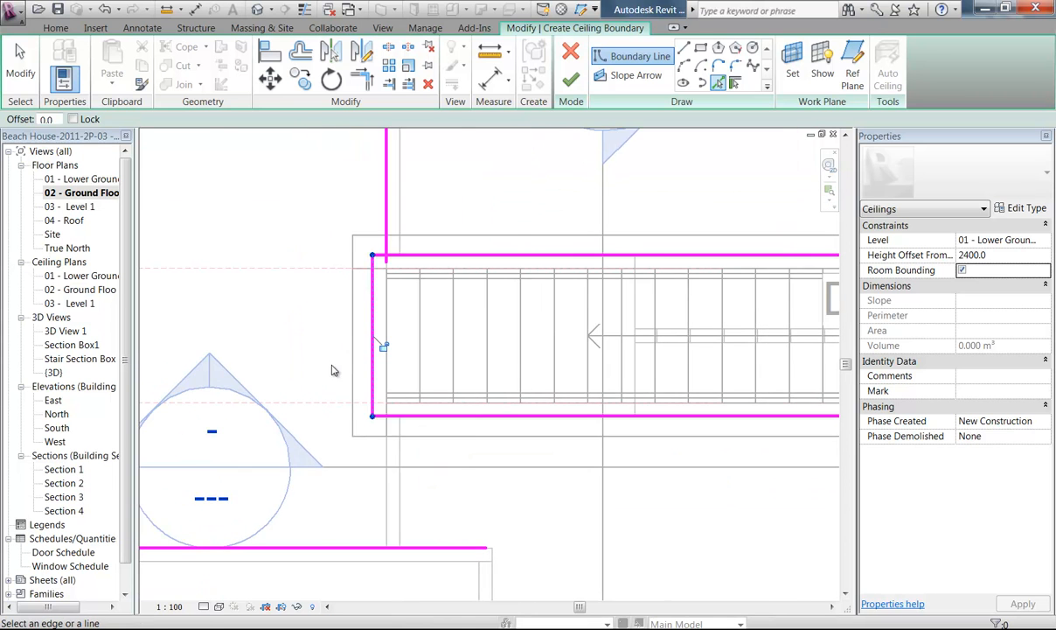
Add a boundary line on the left face of the 100 mm wall between the stair opening and the lower room
click(737, 85)
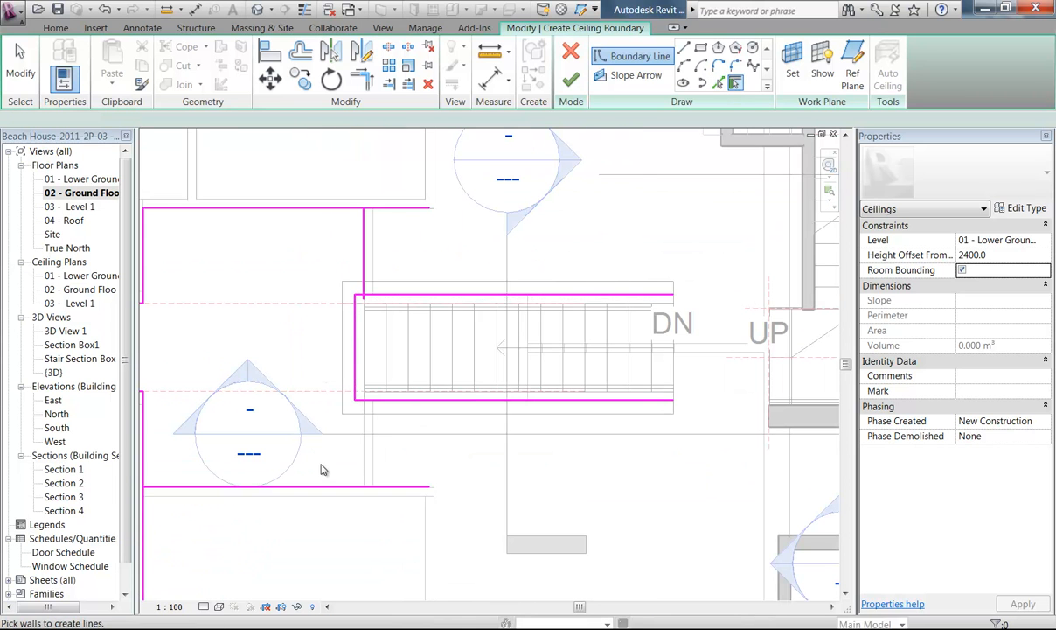
scroll(382, 408, up, 2)
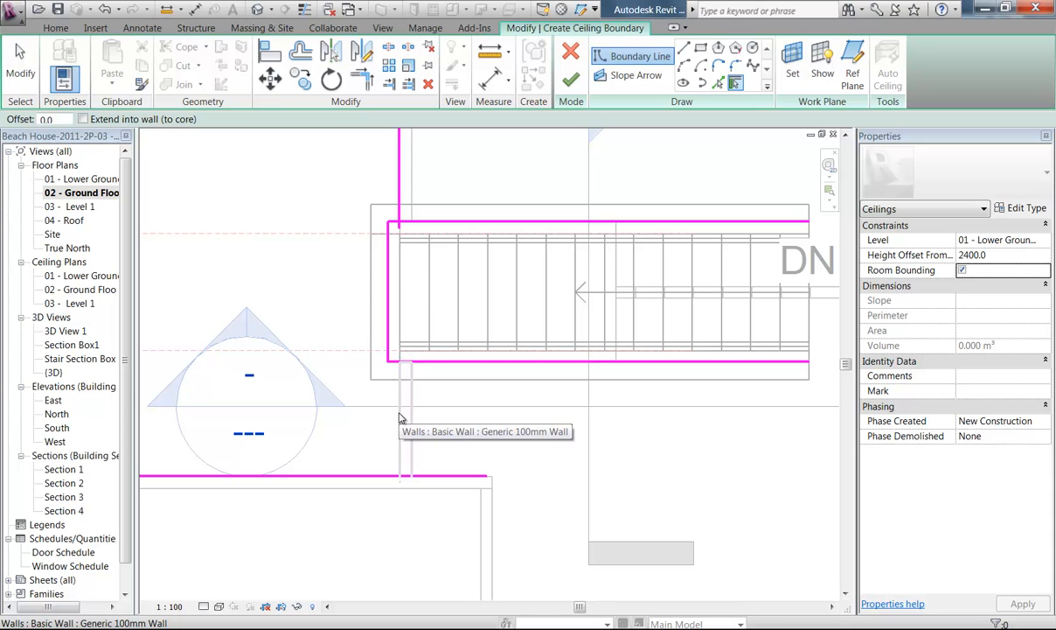
click(399, 418)
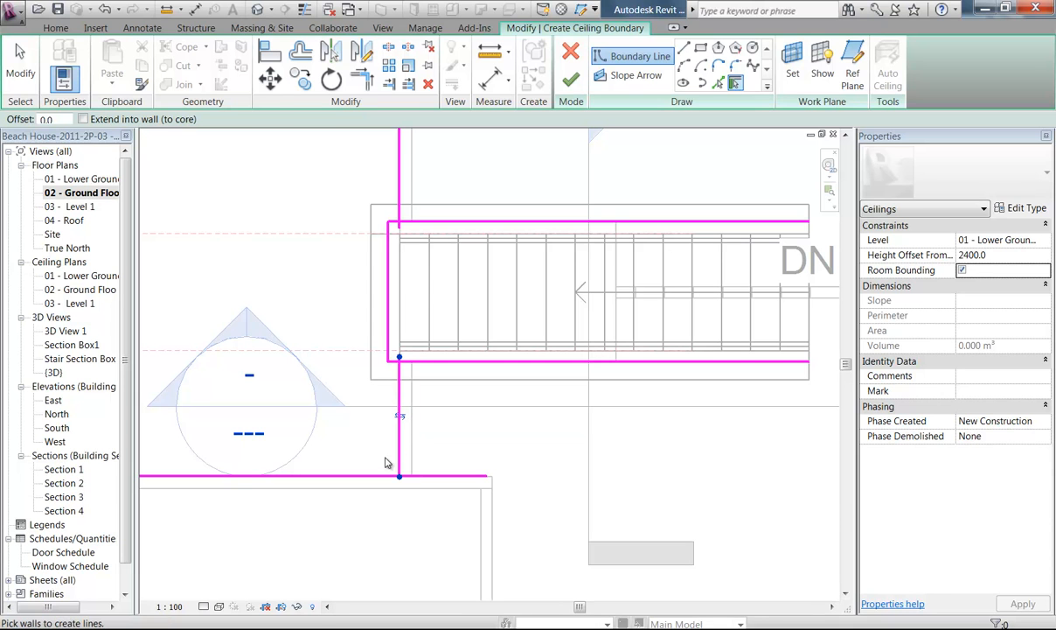
Trim the stair opening's lower boundary line and the line along the wall below it into a clean corner
click(362, 79)
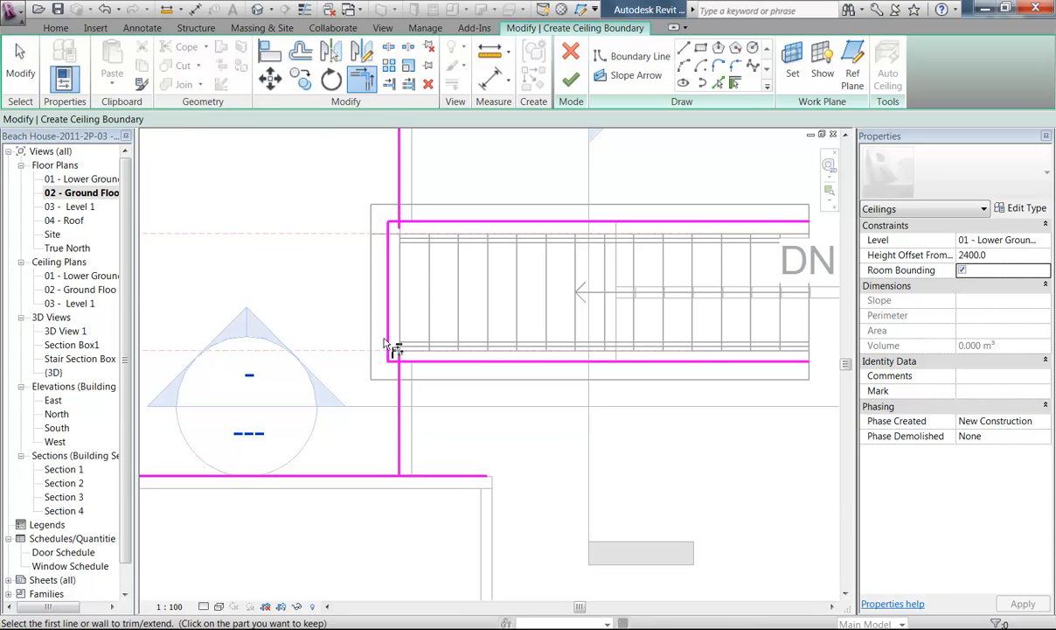
scroll(389, 347, up, 2)
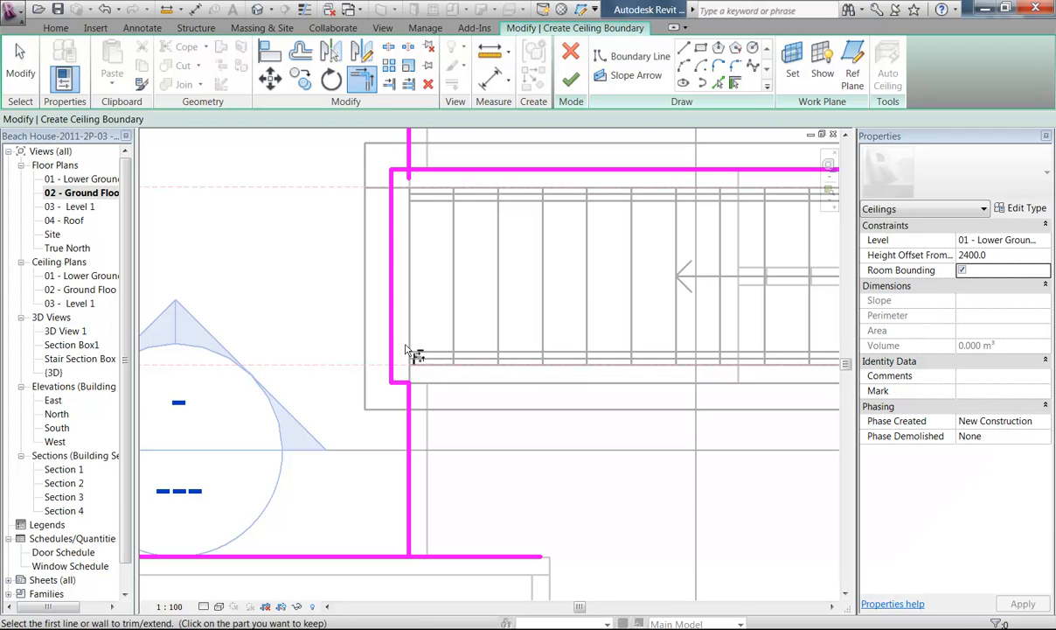
Trim the ceiling boundary lines to a corner above the stair recess and at the hall's upper stair-side corner
middle_drag(406, 212, 402, 348)
click(405, 302)
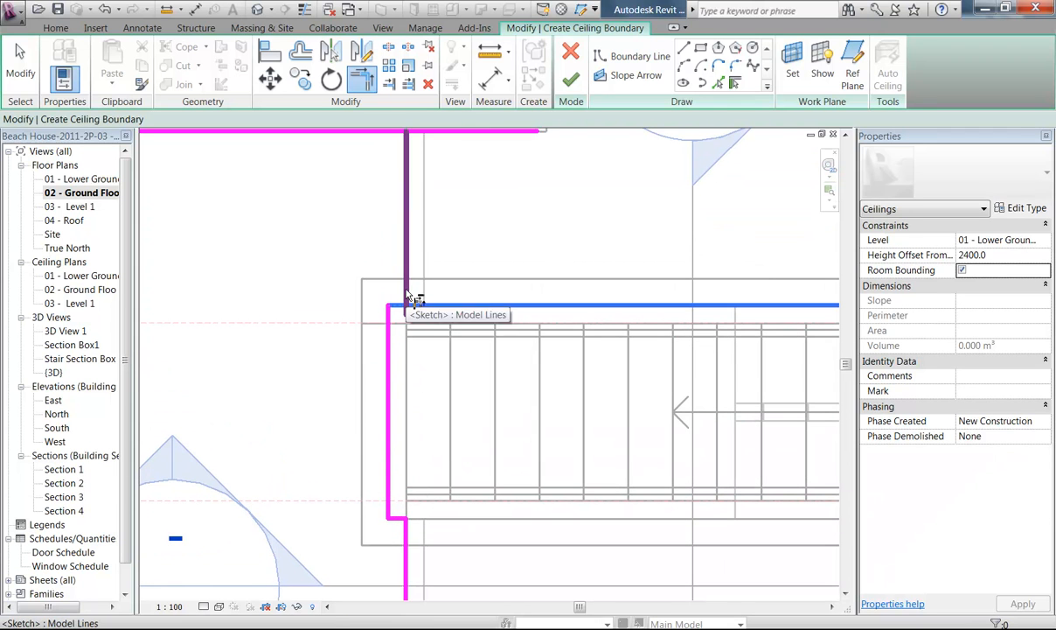
click(400, 285)
click(389, 133)
click(407, 165)
Trim the ceiling boundary lines to clean corners at both lower corners of the hall
middle_drag(280, 393, 312, 337)
scroll(311, 337, down, 2)
click(354, 487)
click(375, 480)
middle_drag(247, 382, 437, 418)
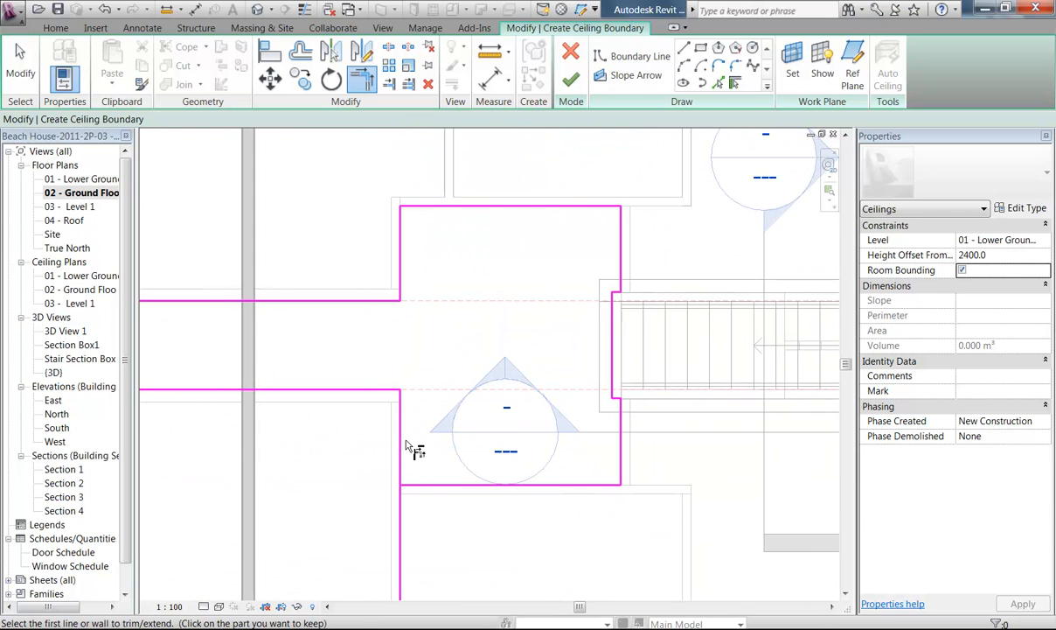
click(405, 441)
click(424, 486)
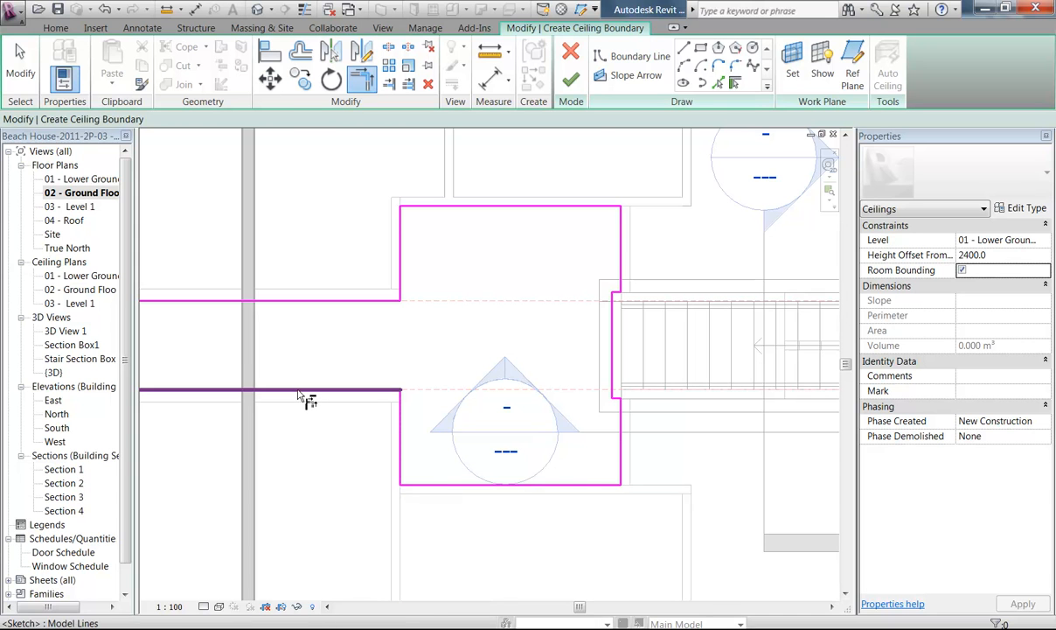
Trim both corridor boundary lines against the outer wall line to close the corridor's far end
click(301, 396)
middle_drag(302, 396, 467, 368)
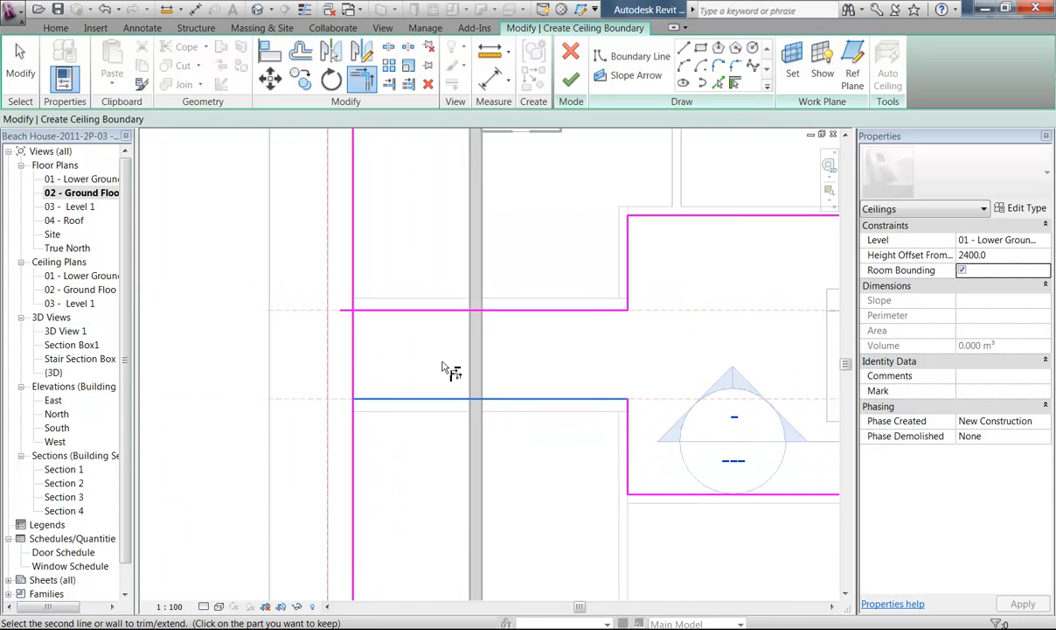
scroll(407, 335, down, 2)
click(395, 337)
click(411, 333)
click(390, 347)
middle_drag(395, 352, 315, 360)
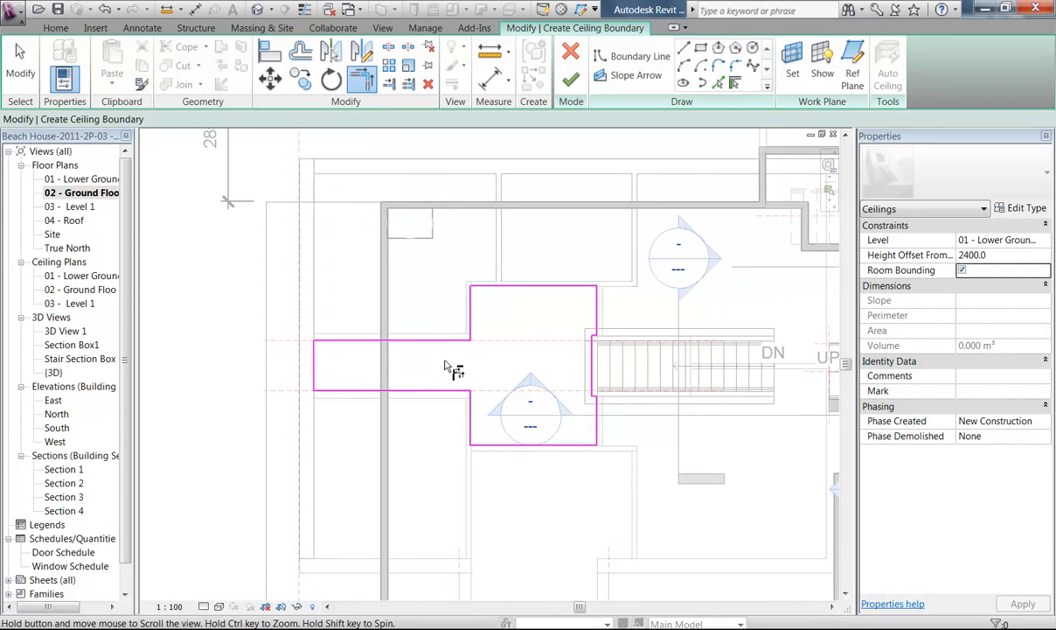
Check the boundary in the 01 - Lower Ground ceiling plan and finish the ceiling sketch
double_click(81, 275)
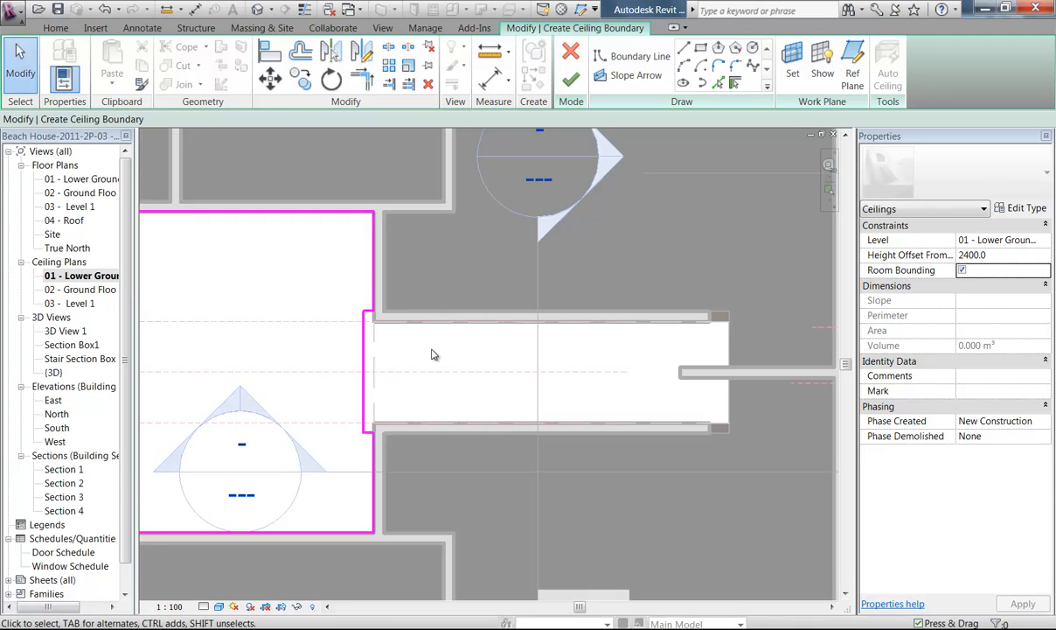
scroll(432, 353, down, 2)
scroll(592, 352, down, 2)
middle_drag(390, 353, 554, 351)
scroll(544, 351, up, 4)
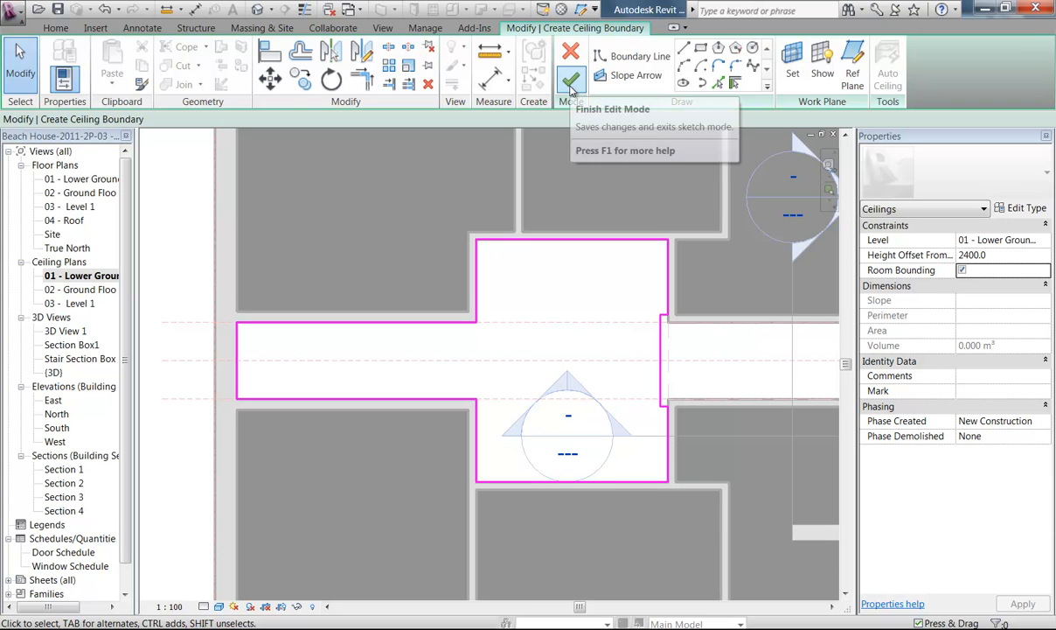
click(570, 83)
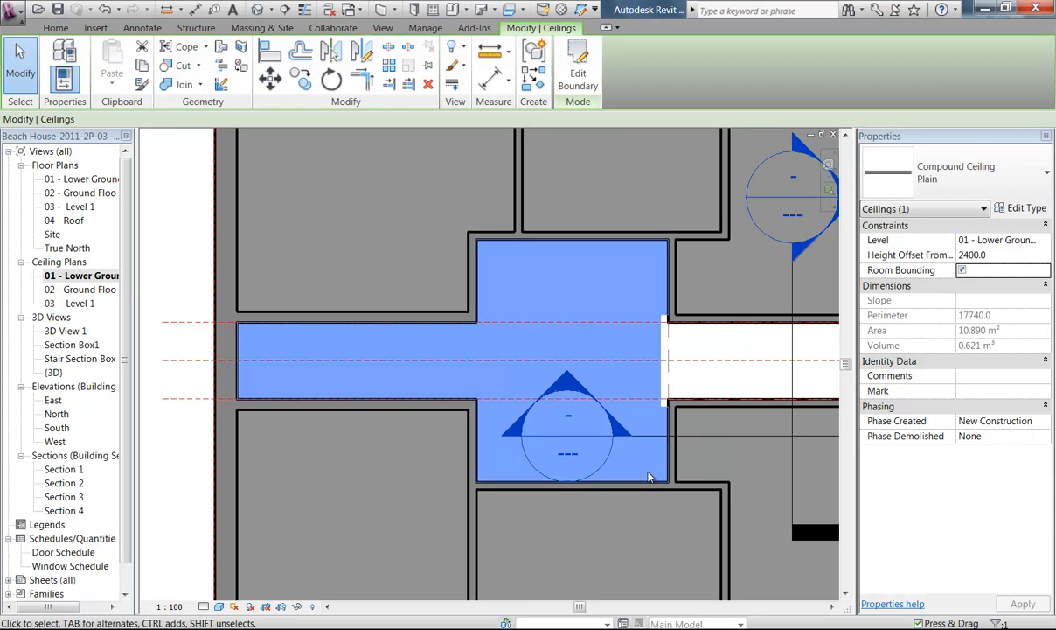
Examine the new hall ceiling beneath the ground floor slab in the Section Box1 3D view
double_click(59, 345)
shift+middle_drag(634, 409, 431, 422)
shift+middle_drag(493, 431, 517, 320)
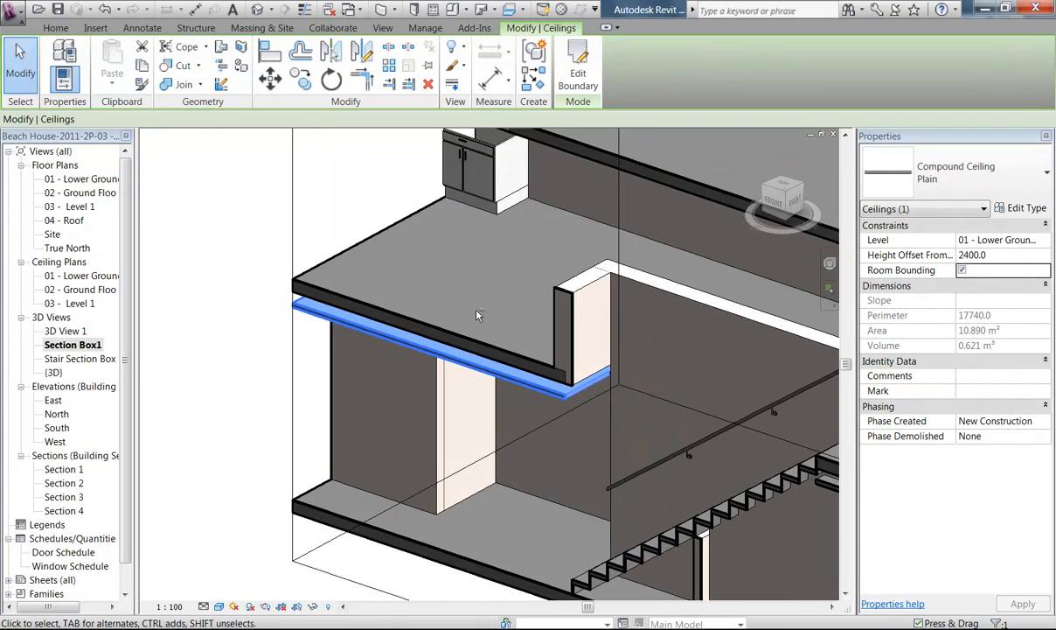
scroll(463, 306, up, 3)
key(Escape)
scroll(428, 301, down, 1)
Inspect the properties of the low wall at the stair opening, the adjoining floor slab and the ceiling below it
click(456, 322)
middle_drag(402, 329, 294, 354)
scroll(398, 263, up, 1)
scroll(273, 355, down, 1)
scroll(274, 356, up, 1)
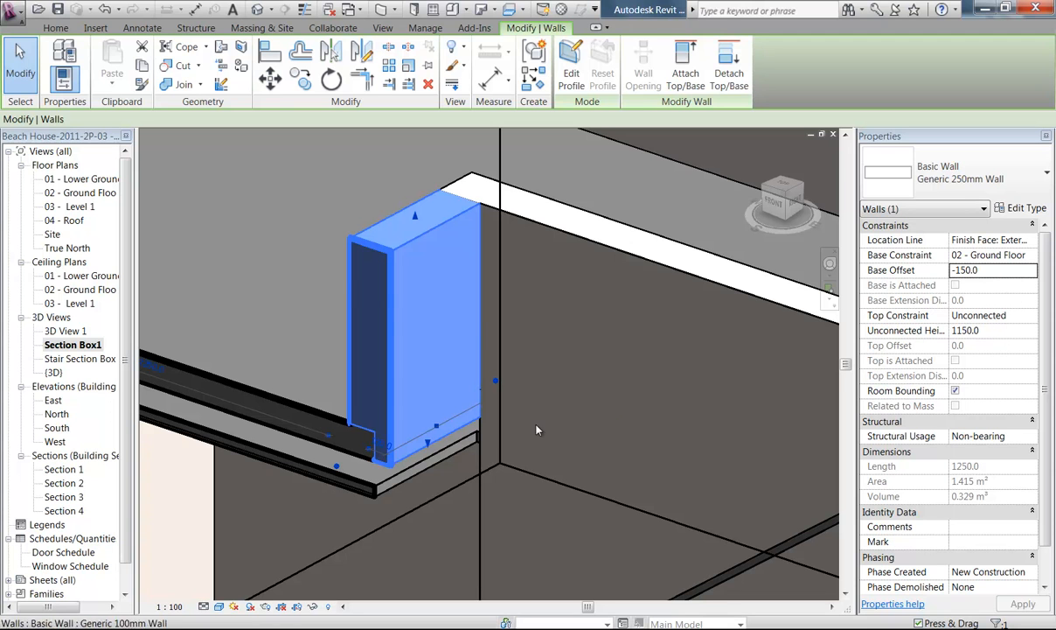
click(355, 455)
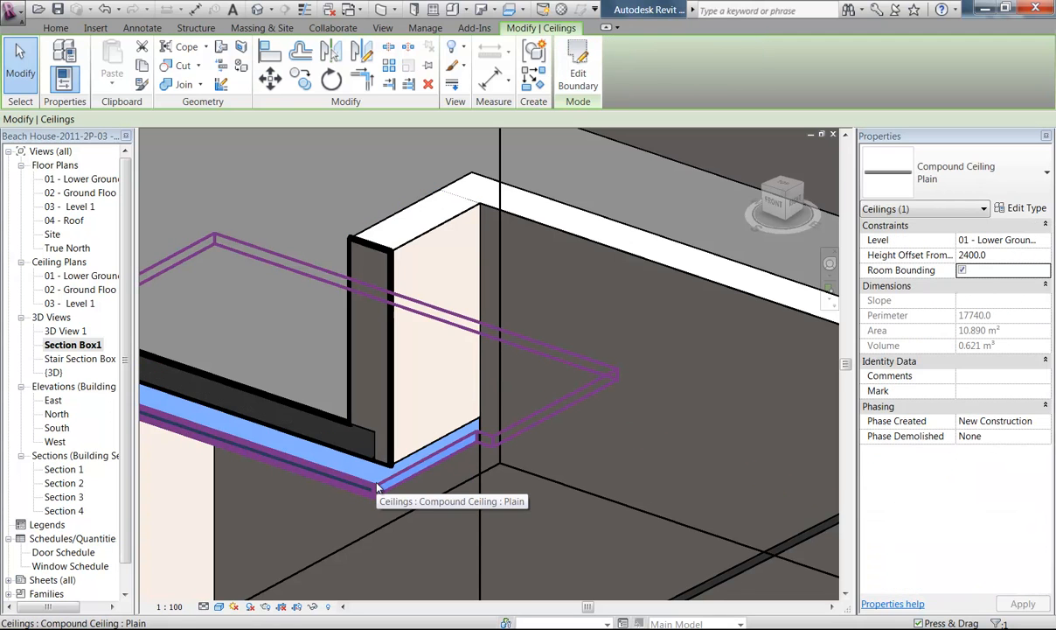
click(345, 454)
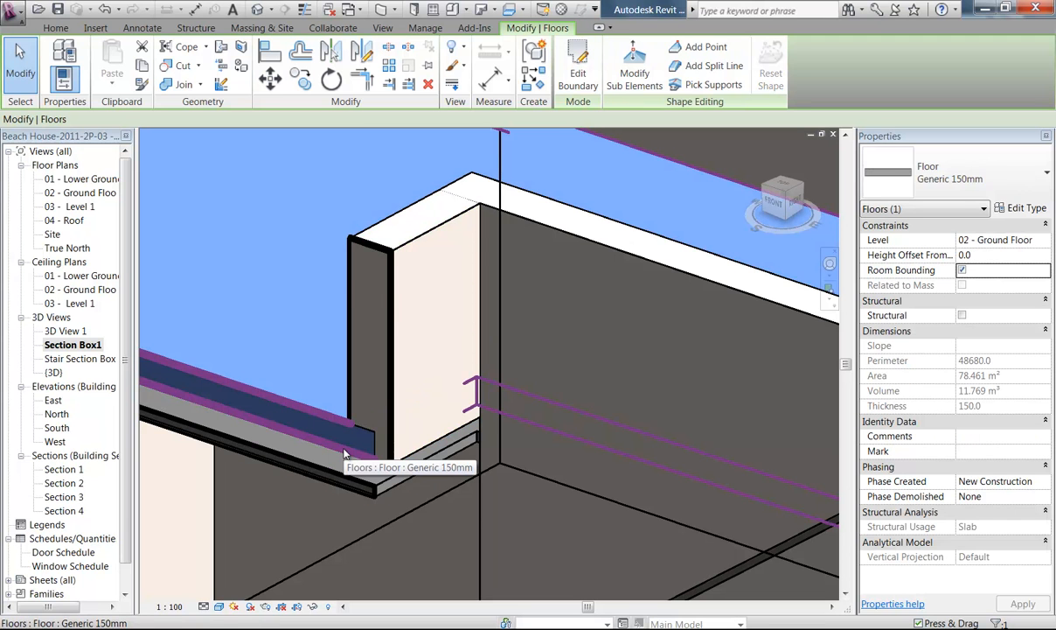
click(340, 488)
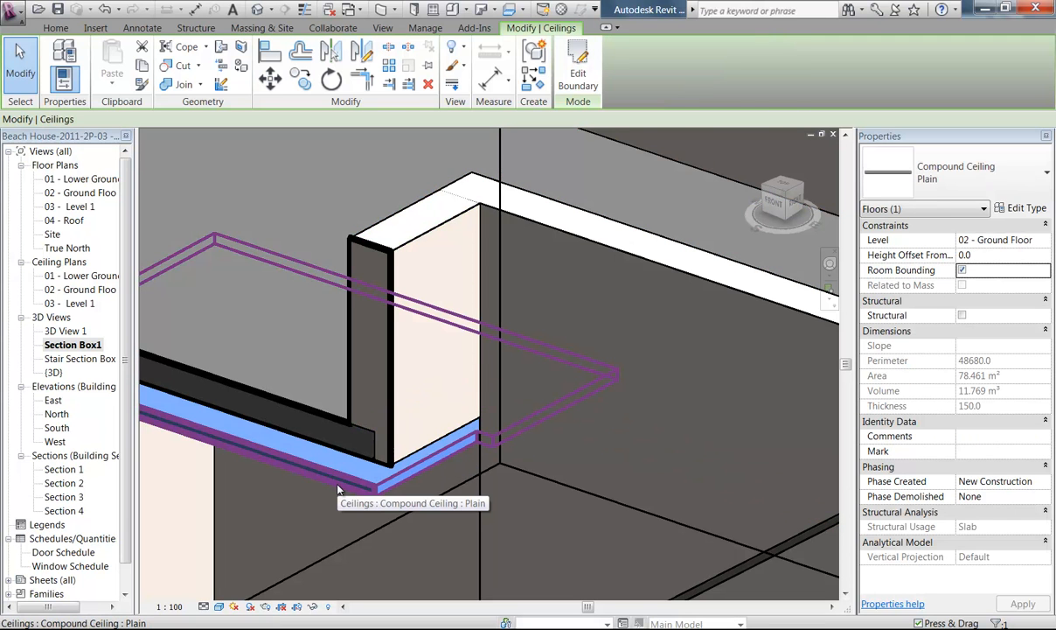
Measure the distance from the floor slab's underside to the ceiling's underside in Section 1
double_click(62, 470)
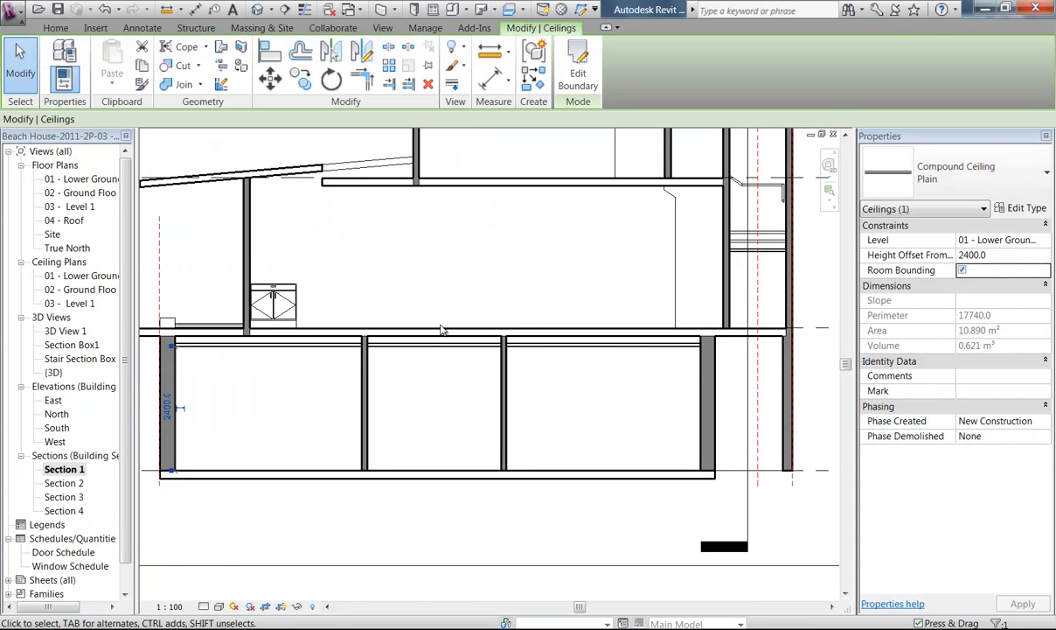
scroll(443, 330, up, 5)
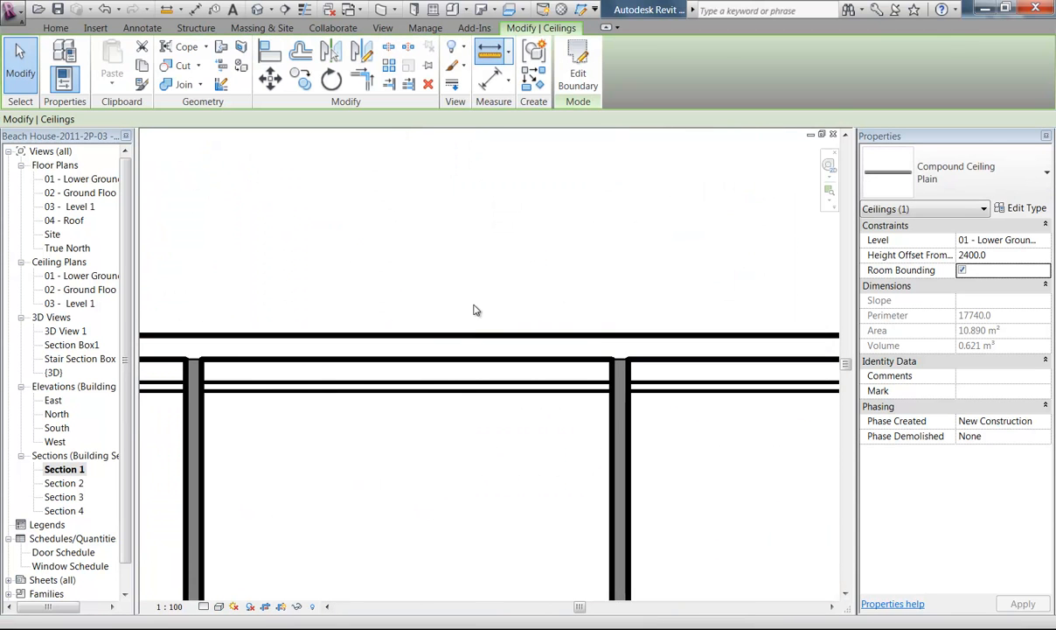
click(466, 360)
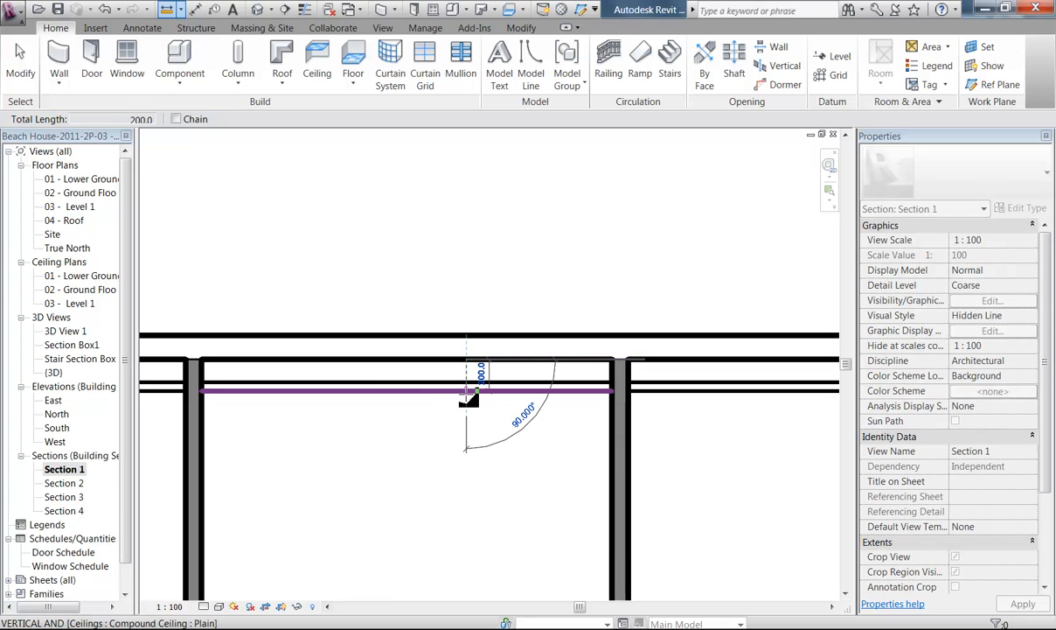
click(466, 390)
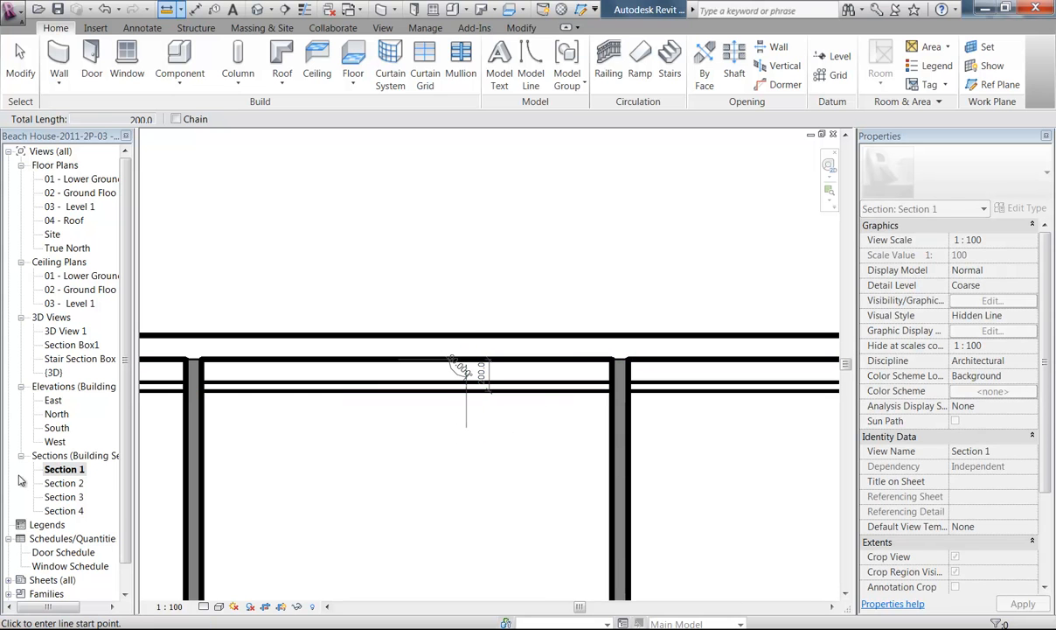
In the Section Box1 view, set the low stair wall's base offset to -350 and its unconnected height to 1350
double_click(70, 345)
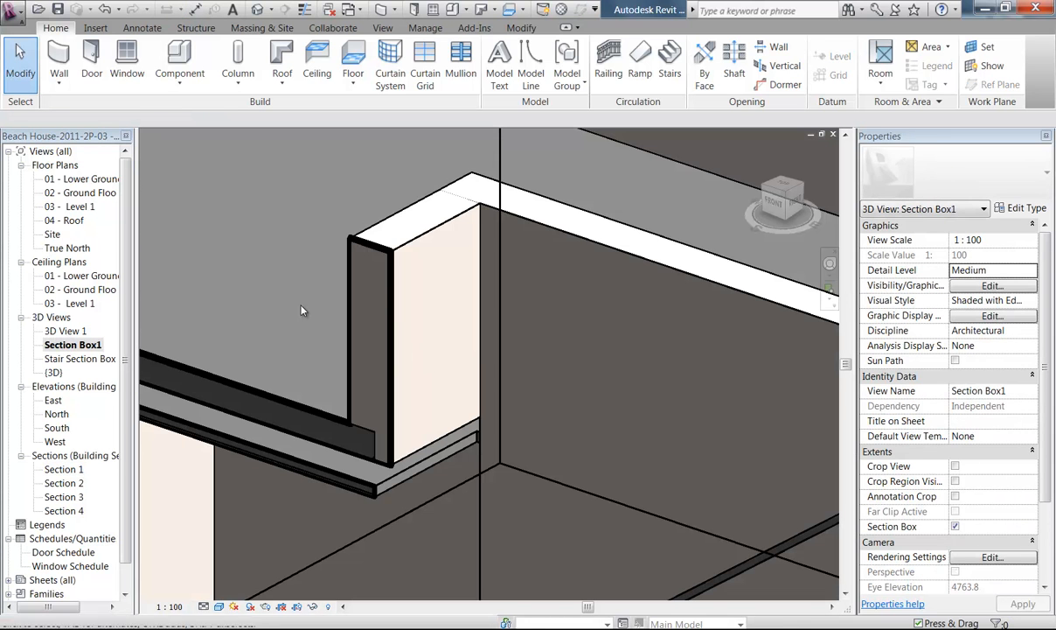
click(371, 258)
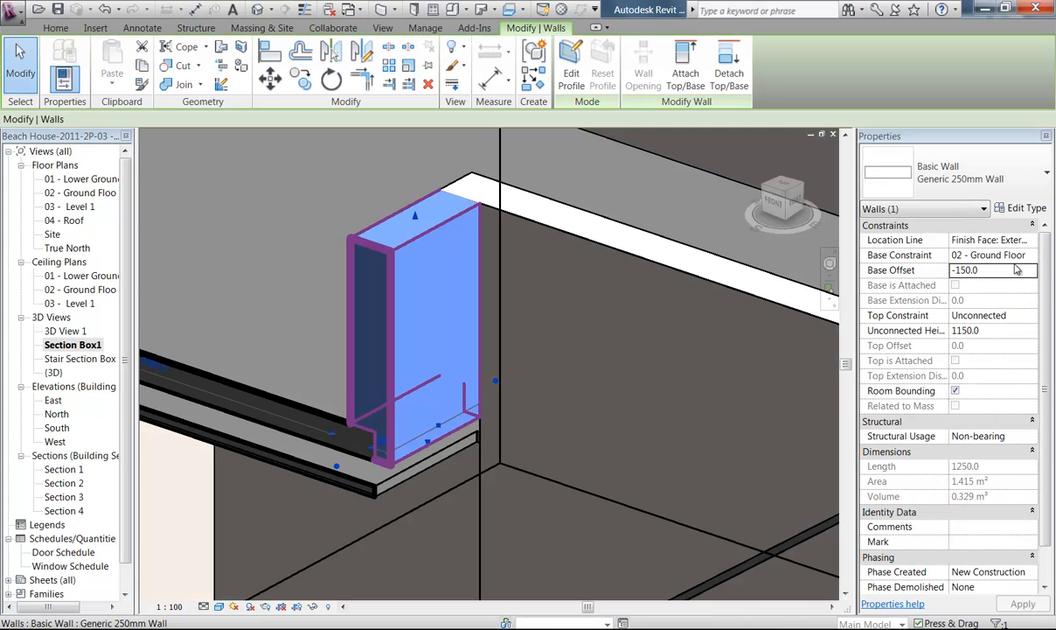
click(964, 271)
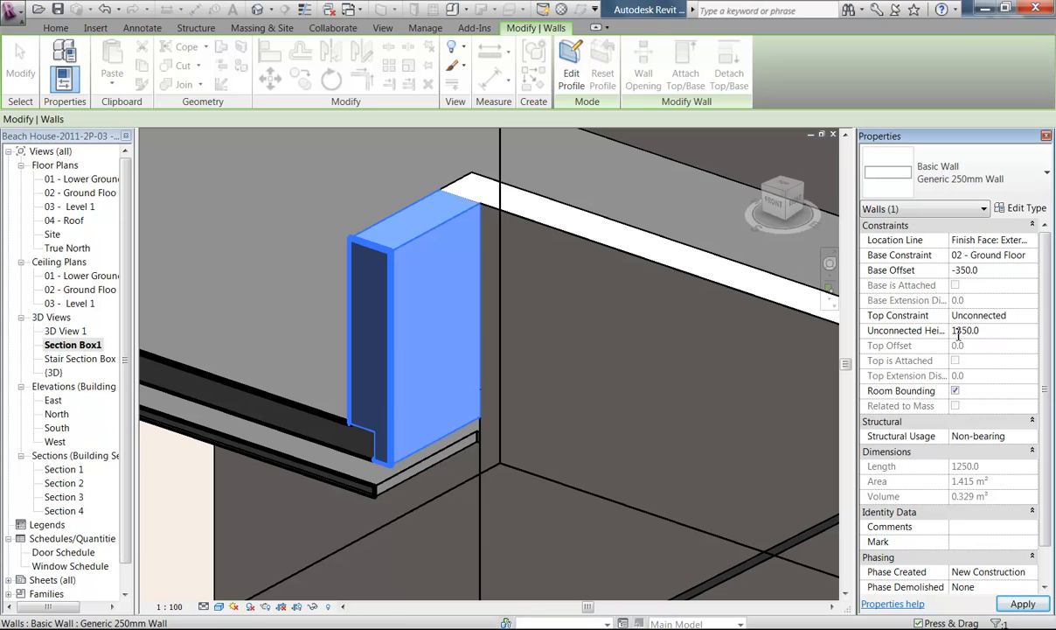
shift+middle_drag(418, 333, 408, 492)
key(Escape)
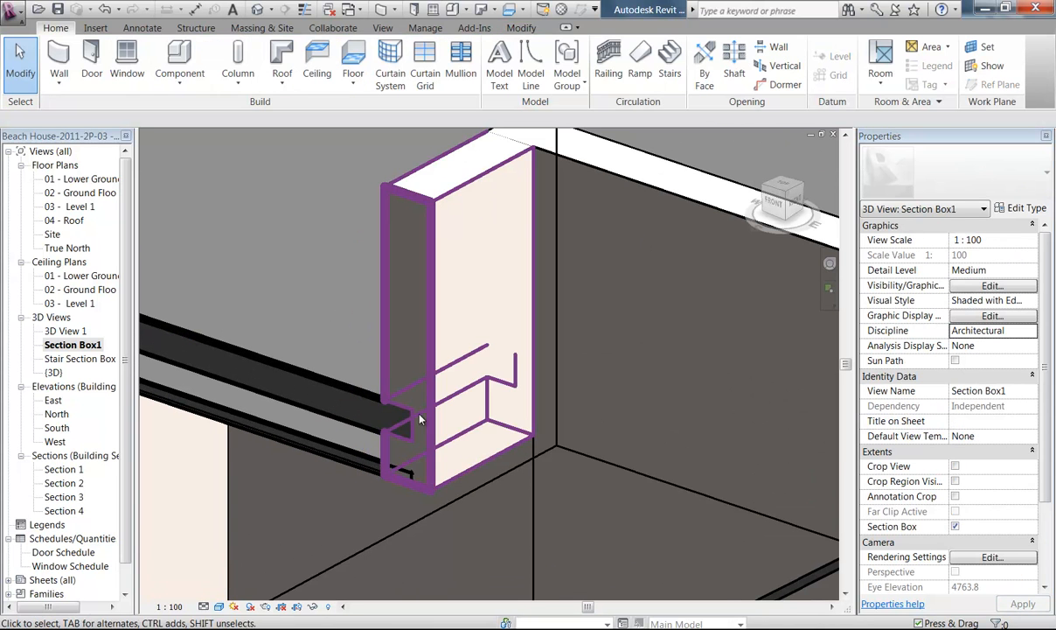
Join the hall ceiling's geometry with the low stair wall
click(521, 27)
click(184, 84)
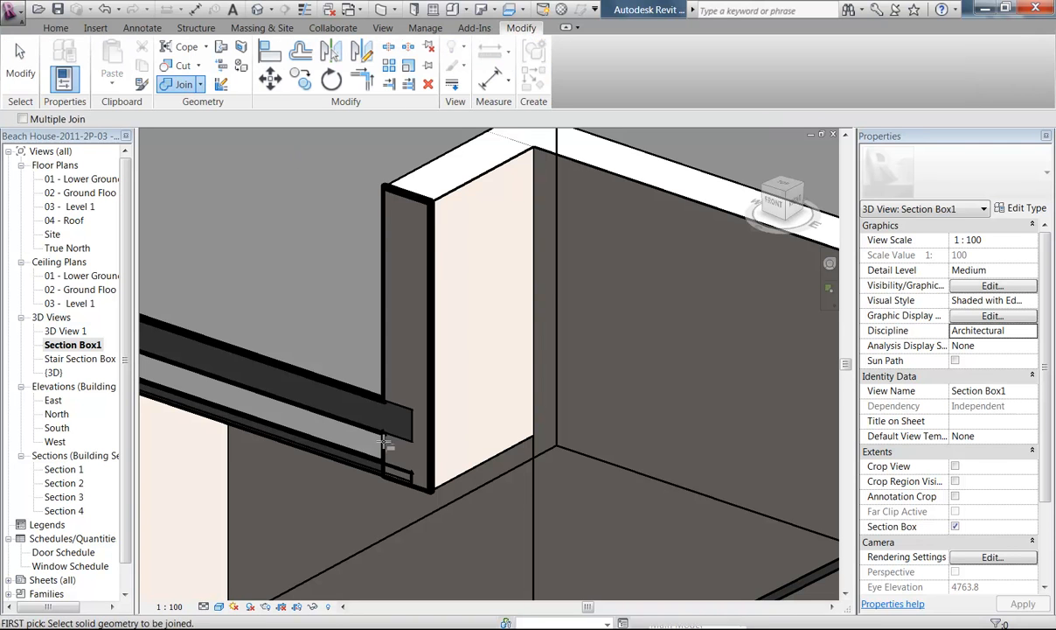
click(384, 448)
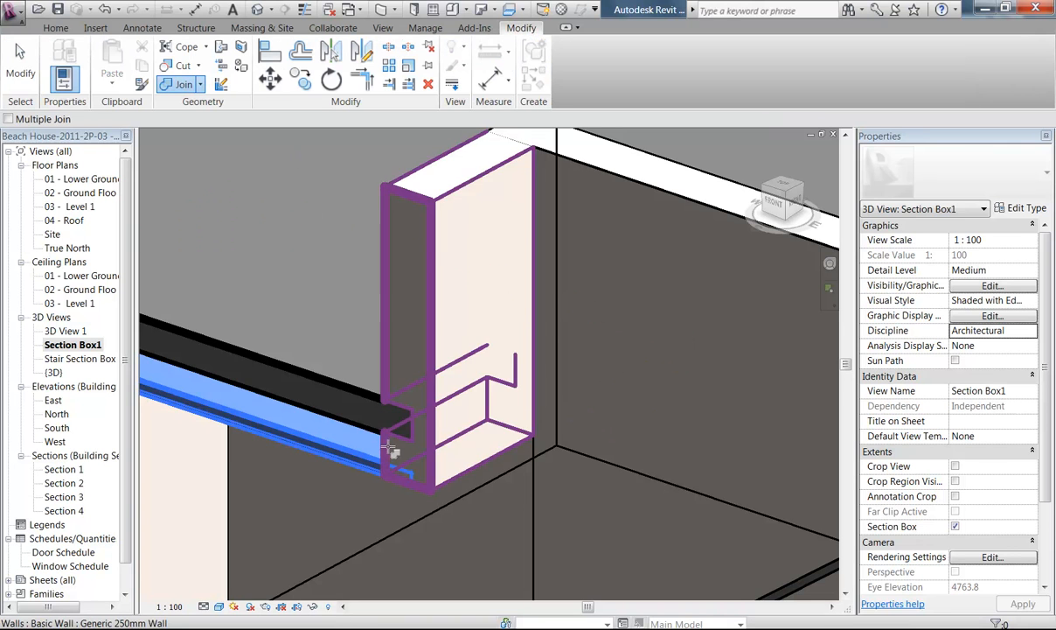
right_click(281, 206)
click(292, 215)
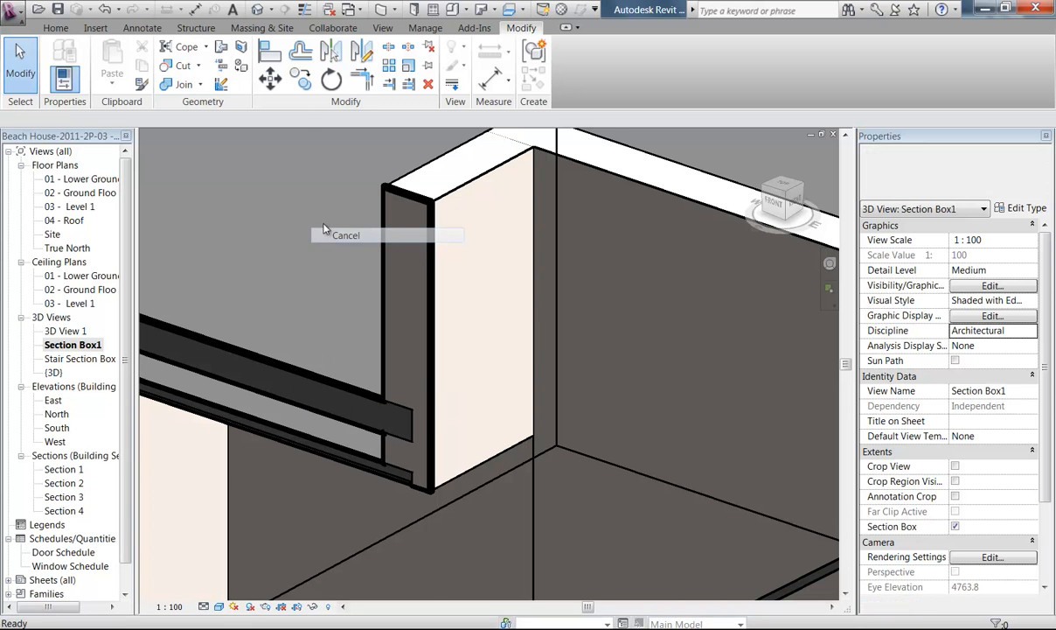
Review the stair area, then examine the open gap along the outer side wall in the default 3D view and select its ceiling
scroll(303, 203, down, 3)
shift+middle_drag(323, 222, 355, 378)
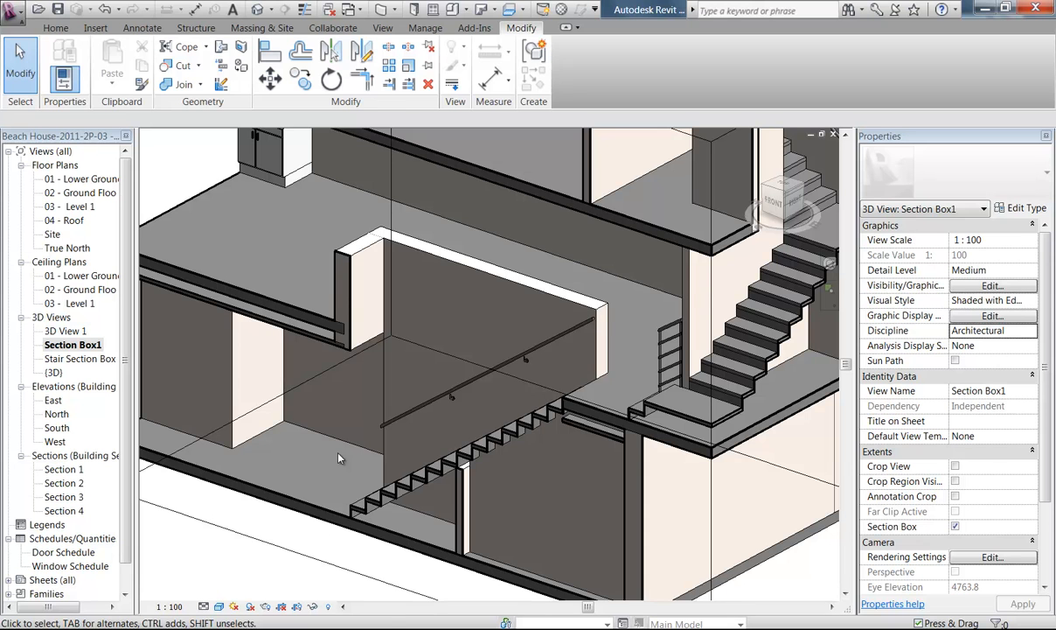
middle_drag(370, 401, 402, 434)
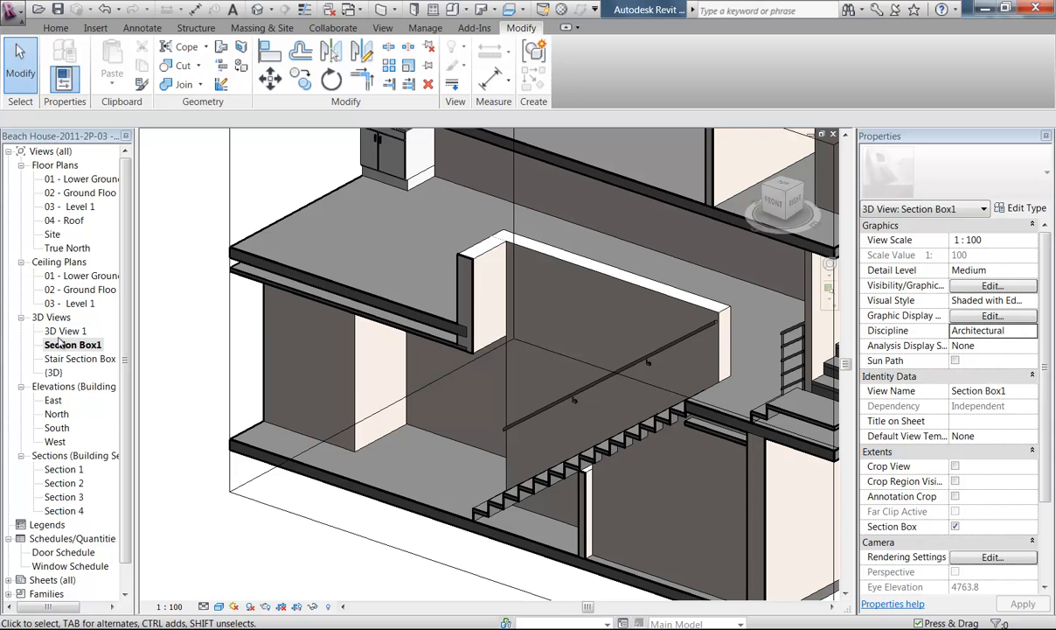
double_click(54, 373)
shift+middle_drag(559, 411, 565, 436)
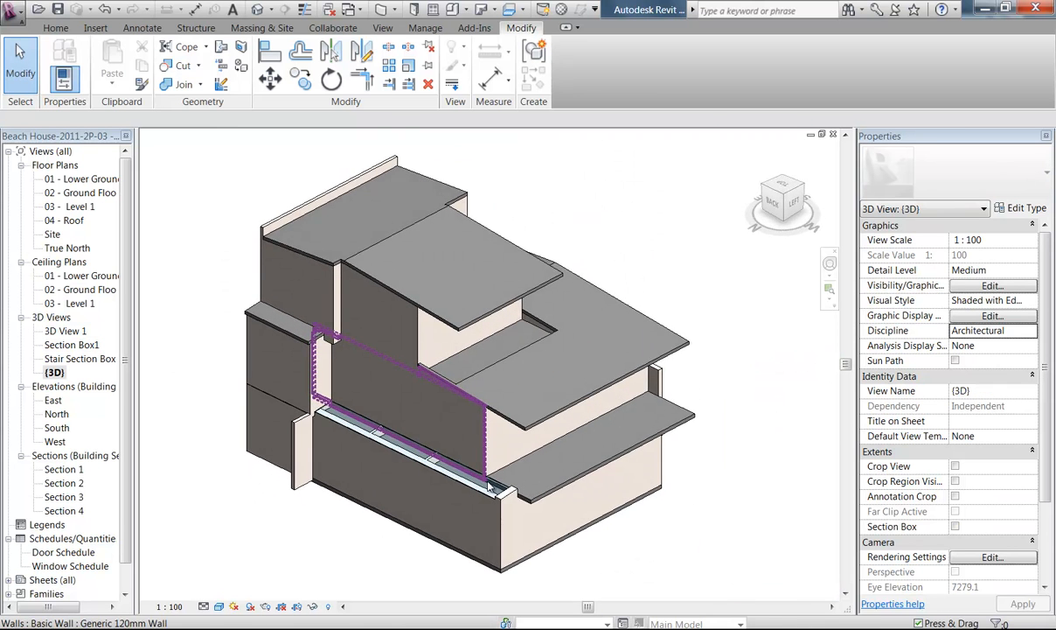
scroll(566, 436, up, 5)
scroll(506, 439, up, 2)
scroll(308, 348, up, 4)
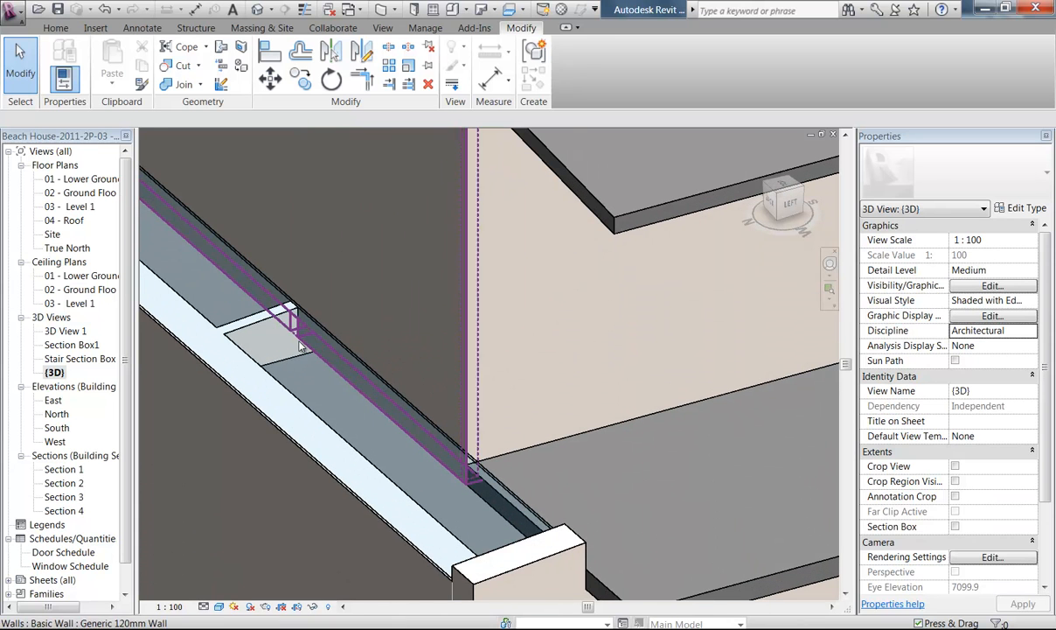
click(292, 364)
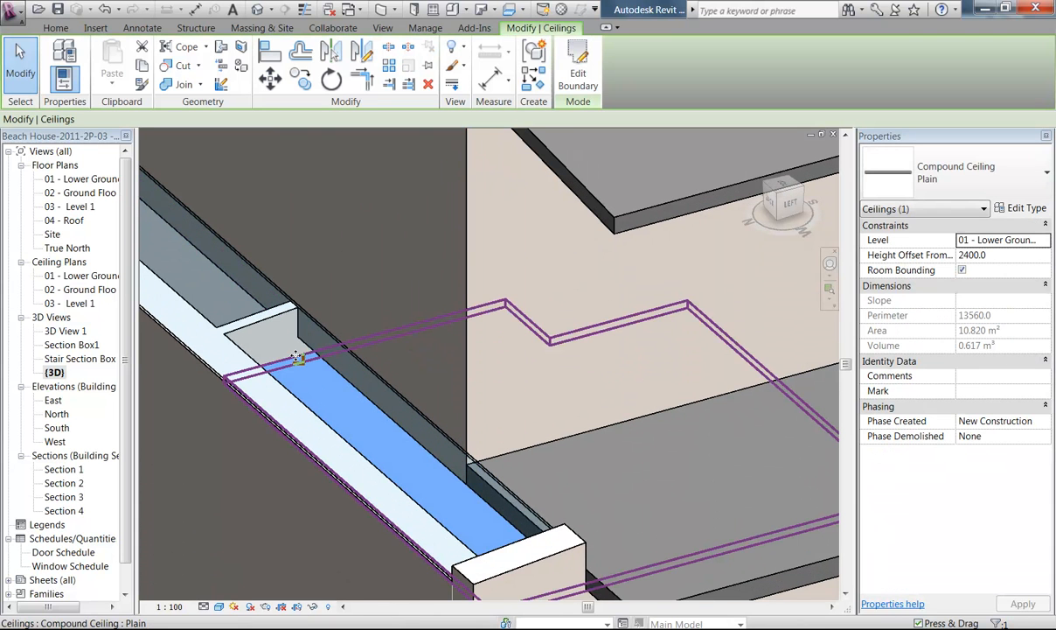
Set the top offset in the 01 - Lower Ground ceiling plan's view range to 0.0
double_click(57, 275)
middle_drag(380, 302, 384, 476)
click(363, 332)
middle_drag(337, 291, 286, 293)
scroll(320, 304, down, 2)
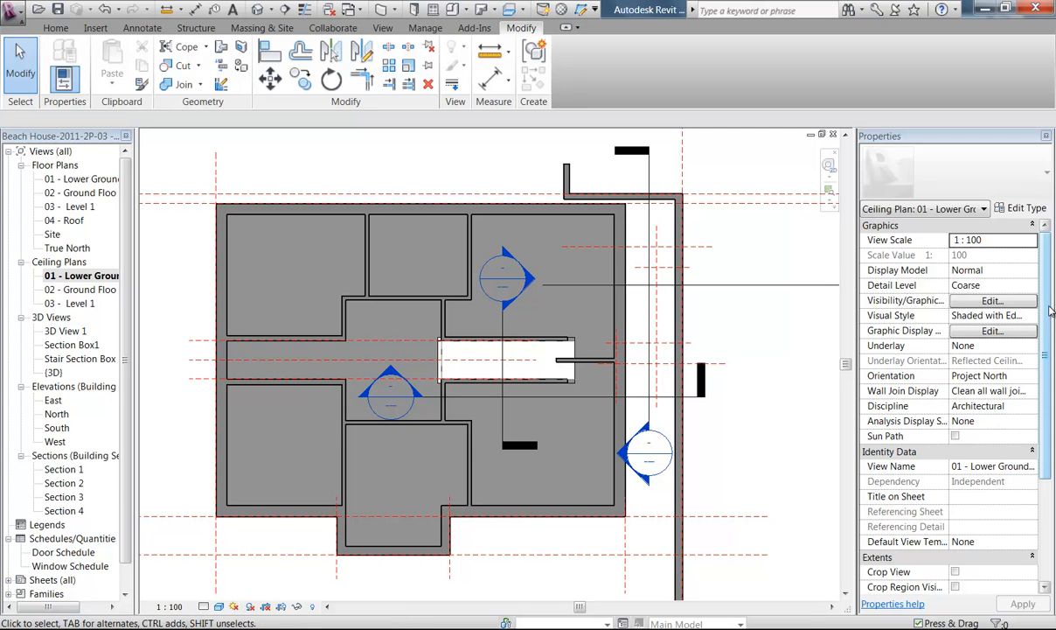
scroll(1050, 311, down, 4)
click(967, 466)
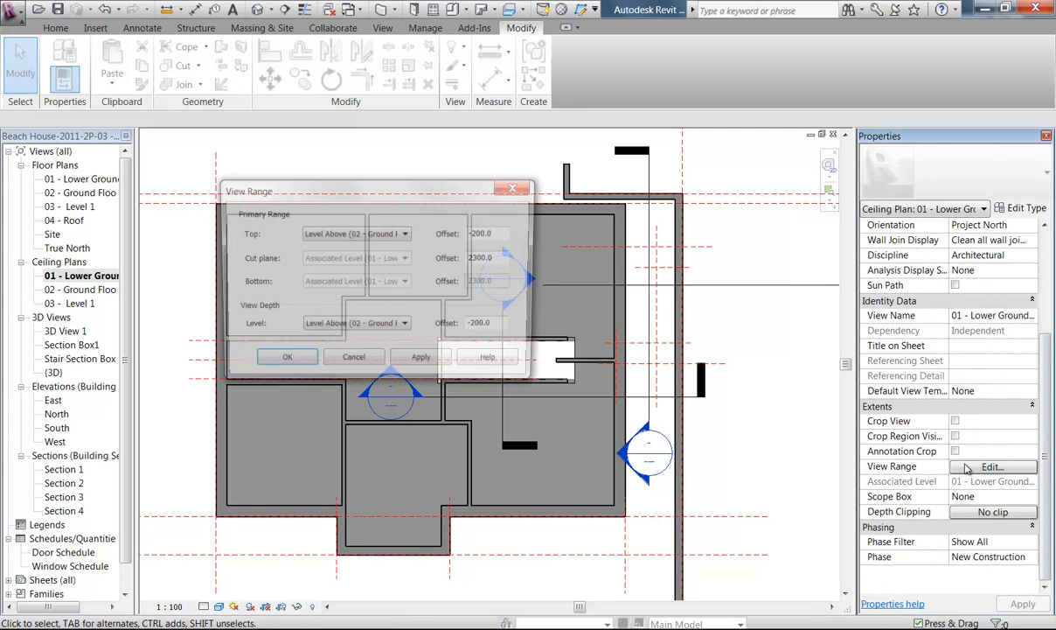
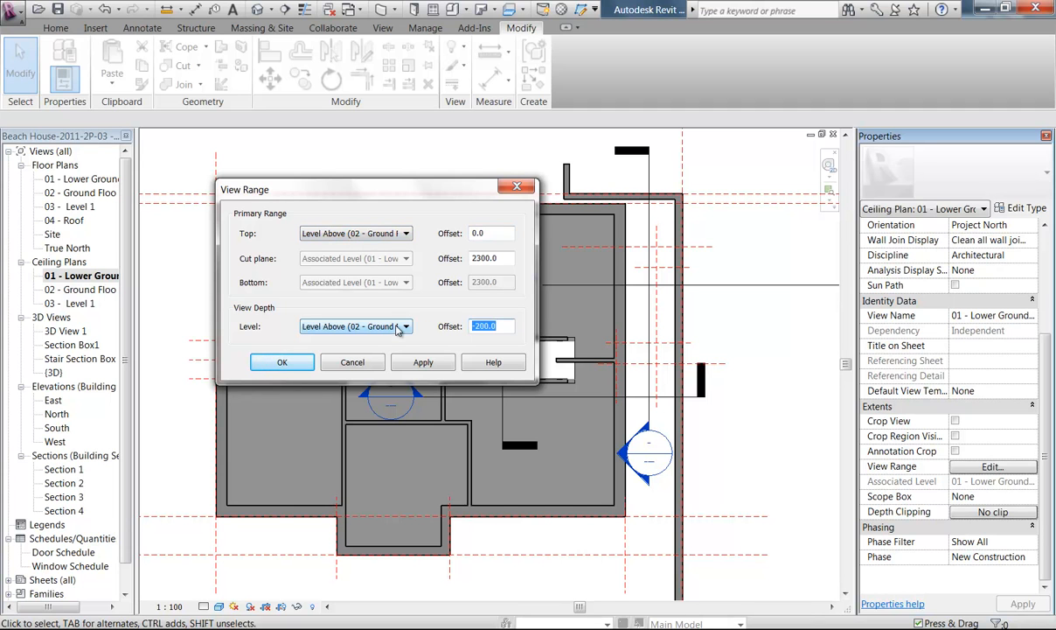
click(283, 362)
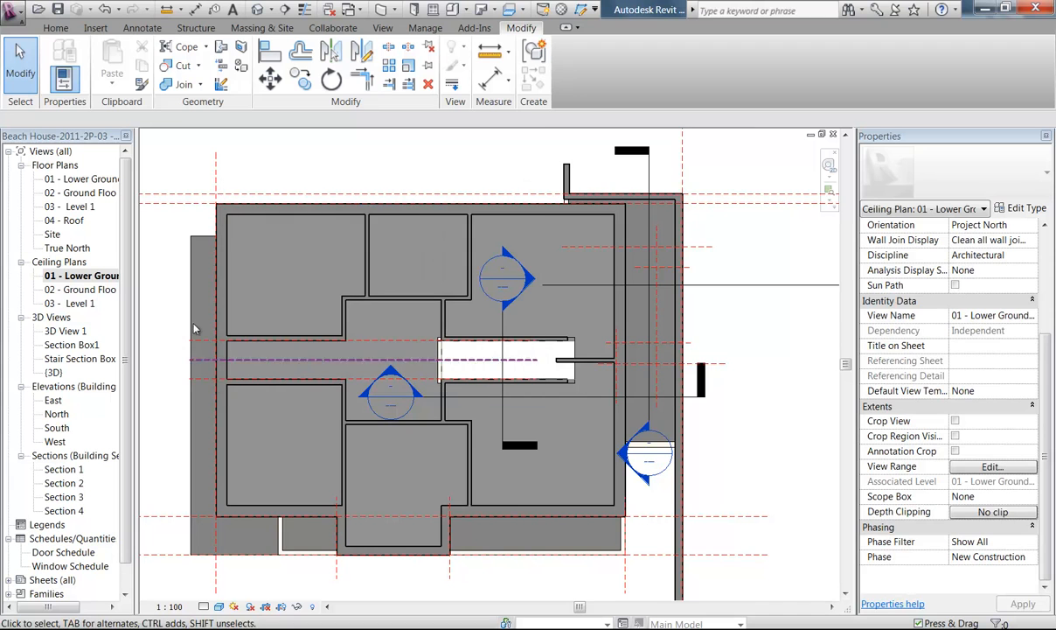
Edit the upper-left room's ceiling boundary, moving its top edge 560 mm inward to the outer face of the 120 mm wall above
scroll(215, 222, up, 3)
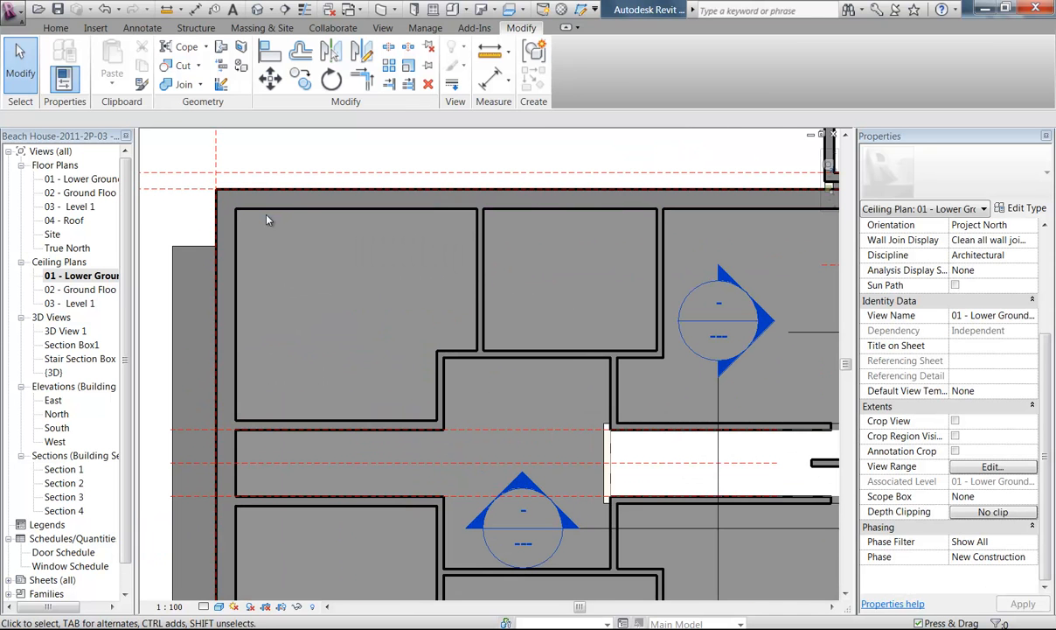
key(Tab)
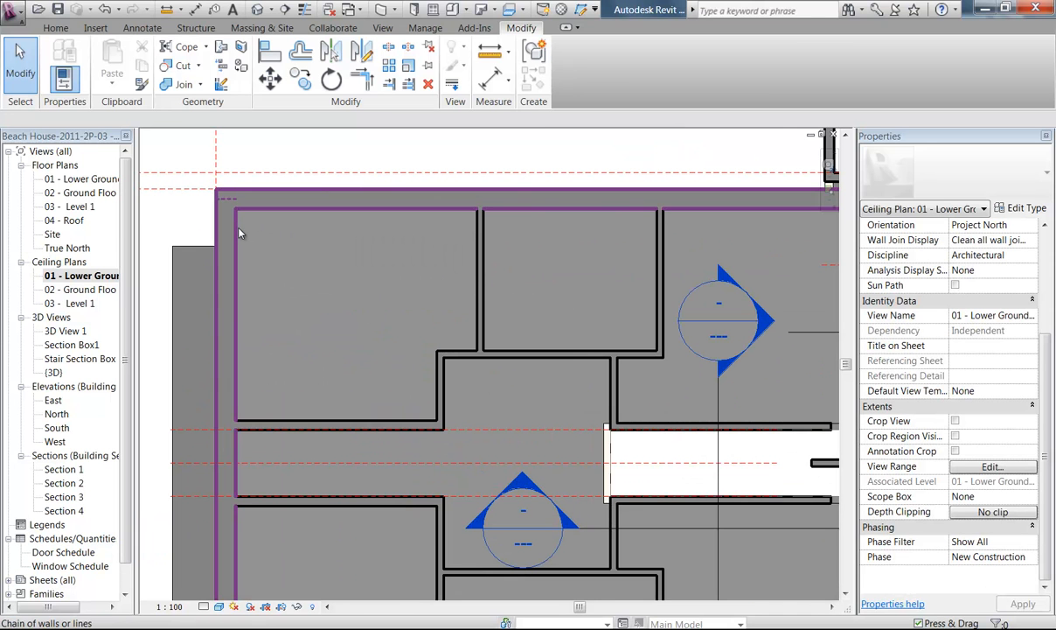
key(Tab)
click(236, 231)
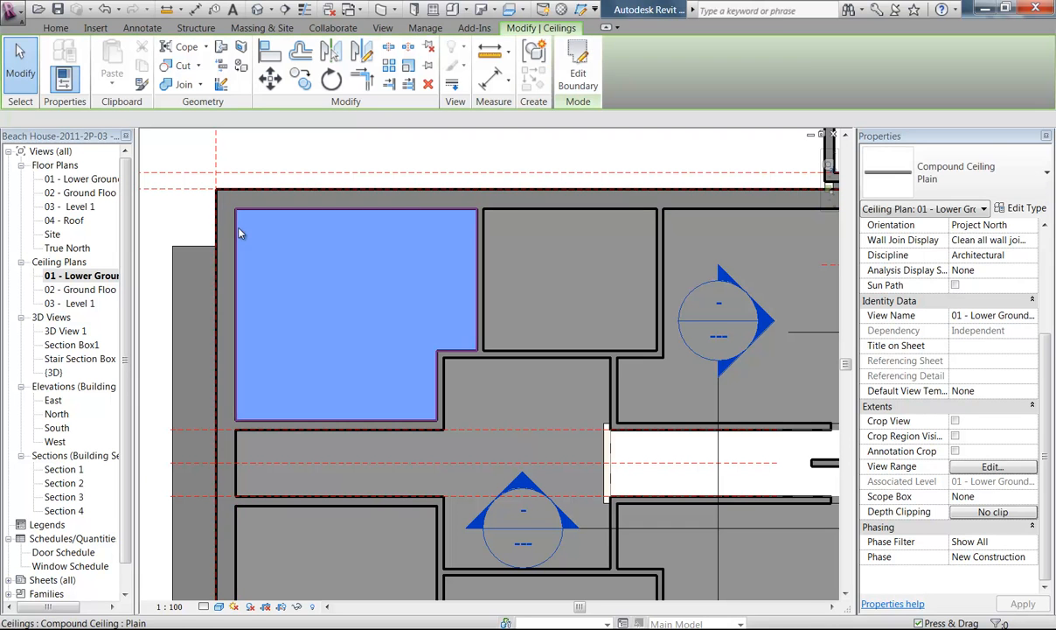
click(579, 77)
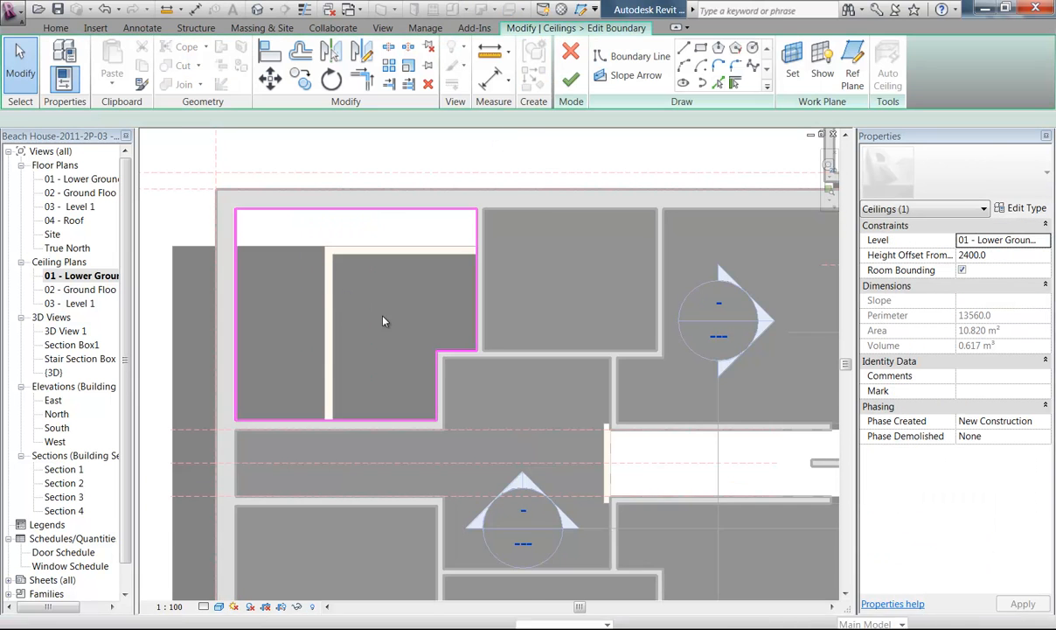
scroll(389, 285, up, 3)
click(378, 251)
scroll(438, 284, up, 1)
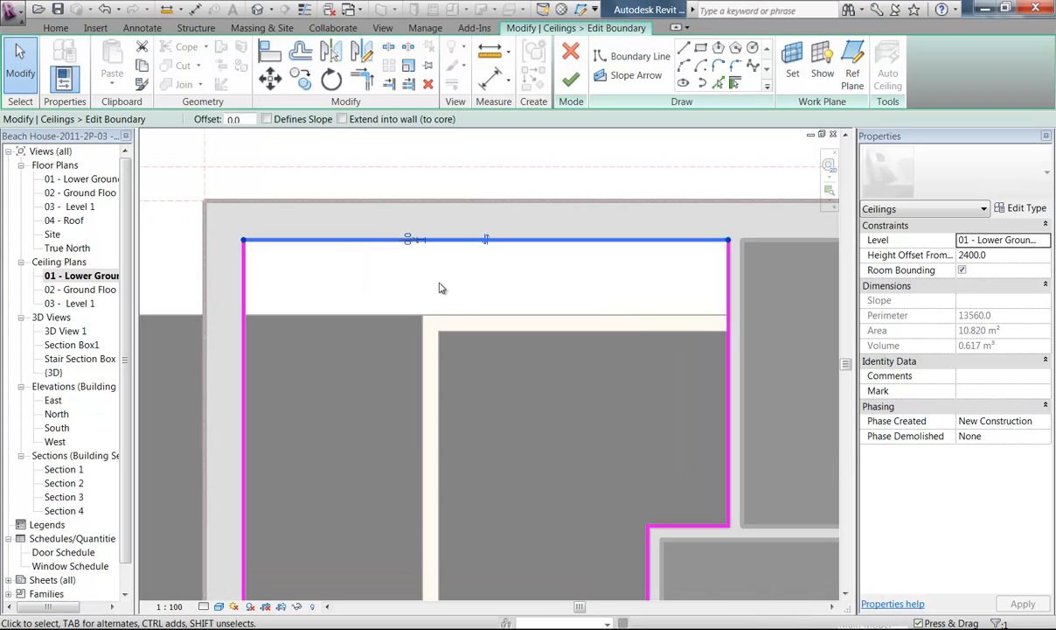
key(Escape)
click(379, 252)
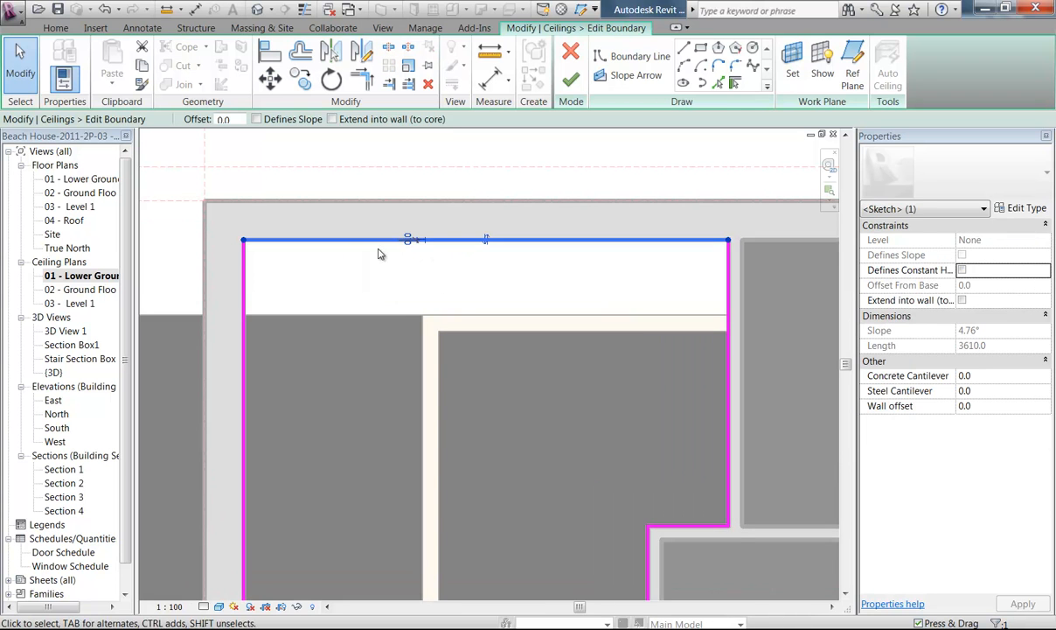
drag(363, 242, 361, 314)
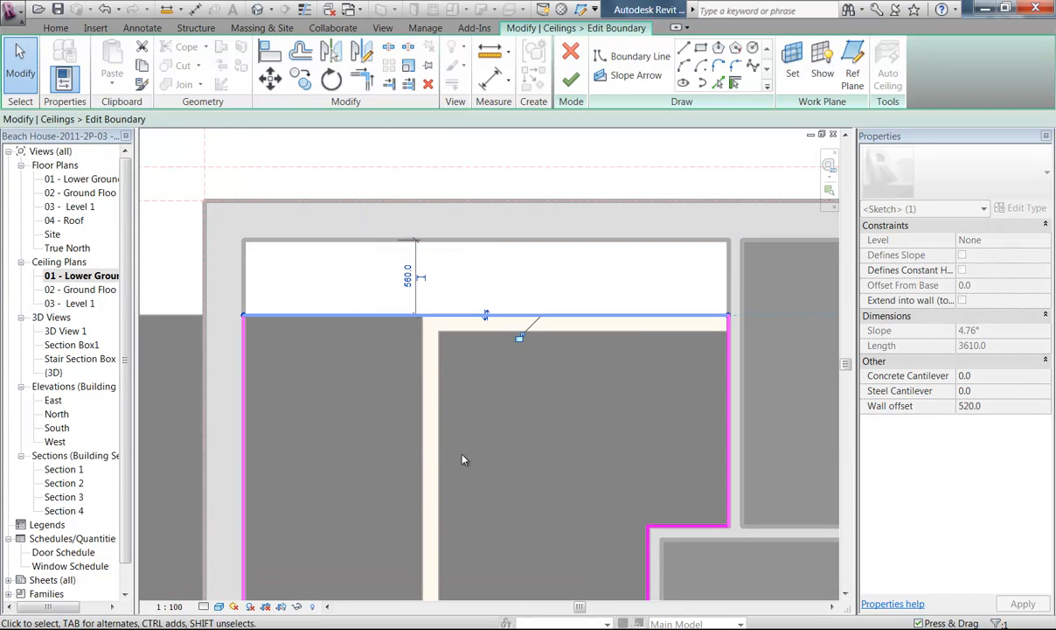
scroll(506, 471, down, 2)
middle_drag(627, 409, 471, 345)
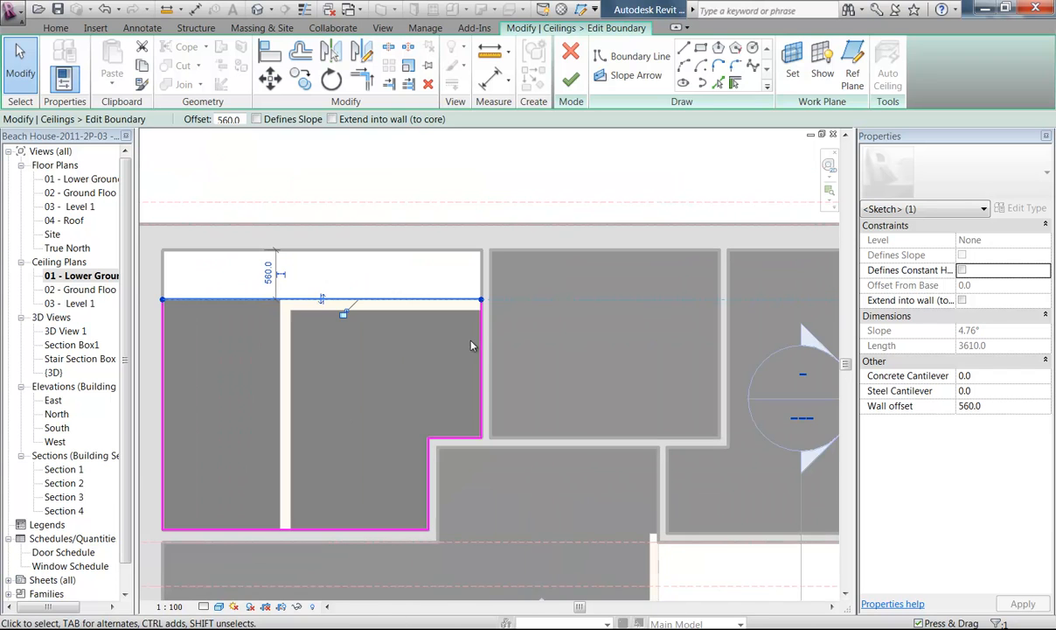
click(570, 79)
key(Escape)
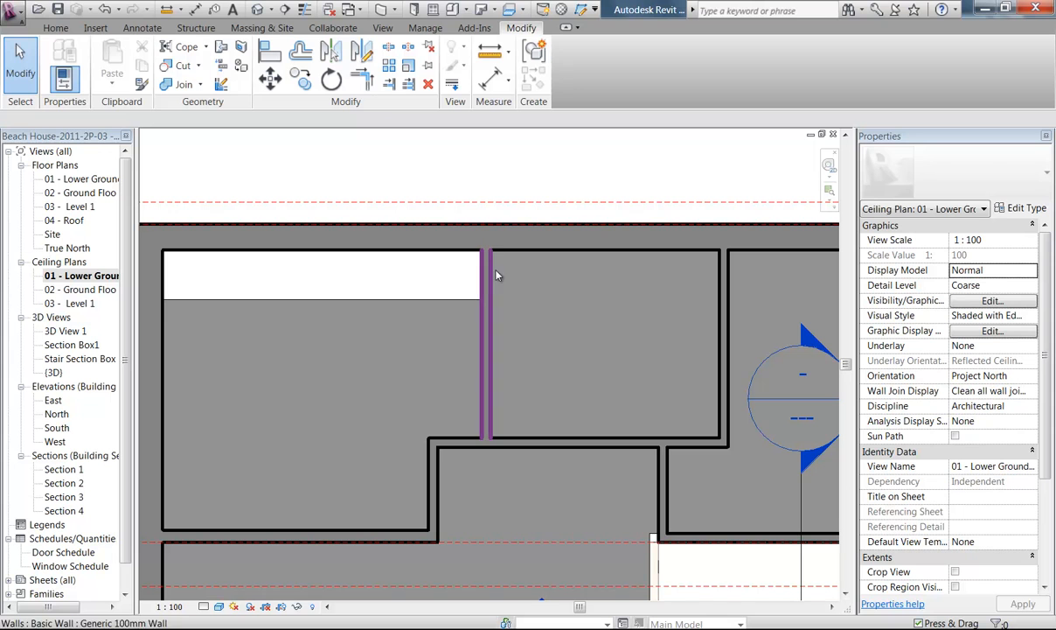
Move the top boundary edge of the middle upper room's ceiling 680 mm inward to the inner face of the 120 mm wall
click(493, 269)
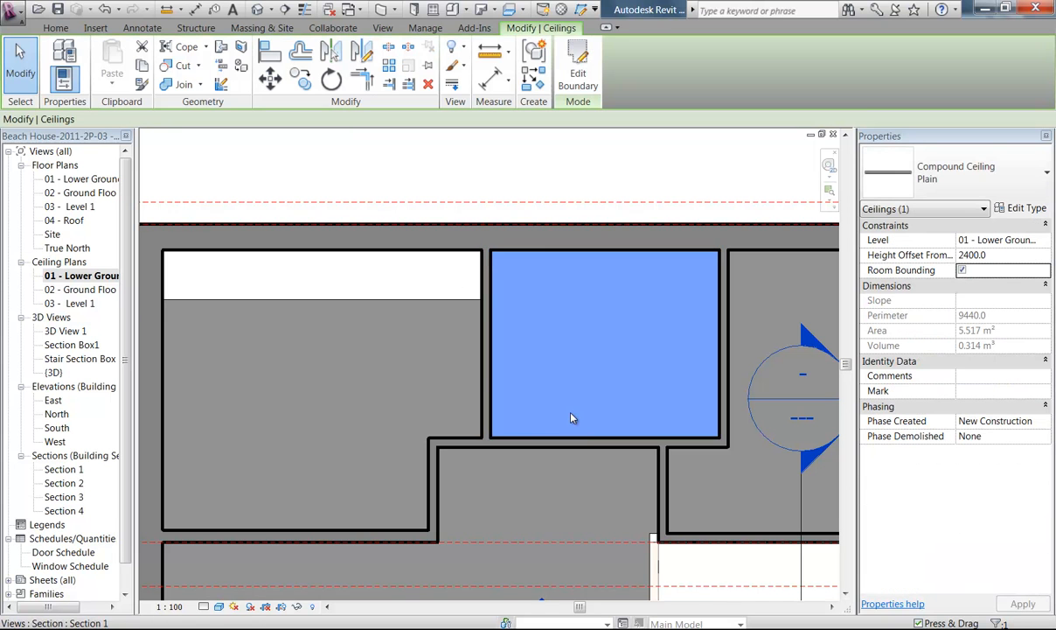
click(578, 77)
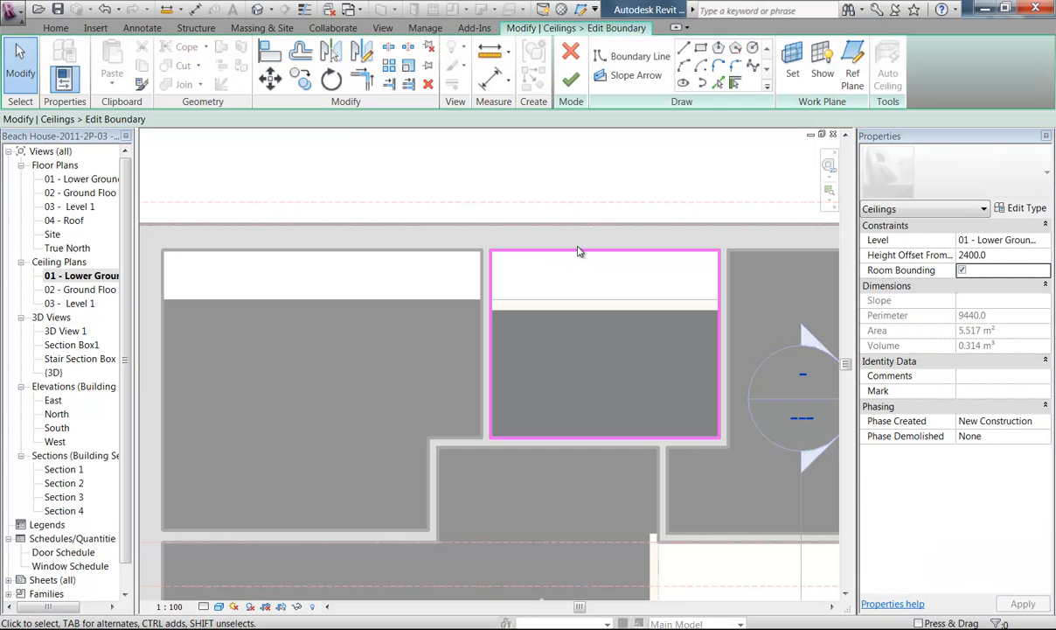
click(578, 252)
scroll(488, 292, up, 3)
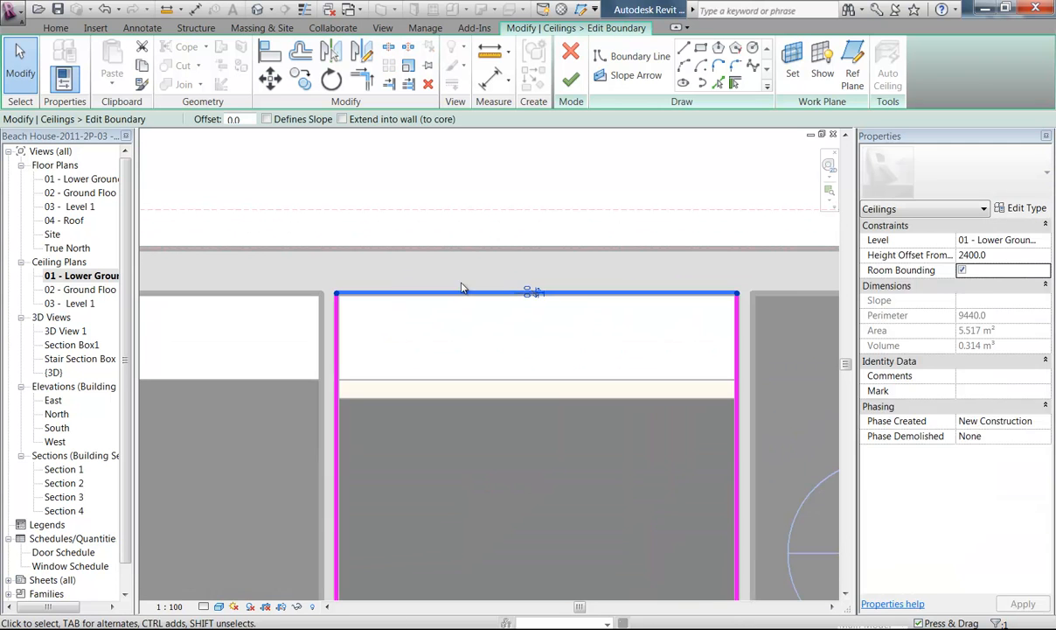
drag(447, 297, 440, 419)
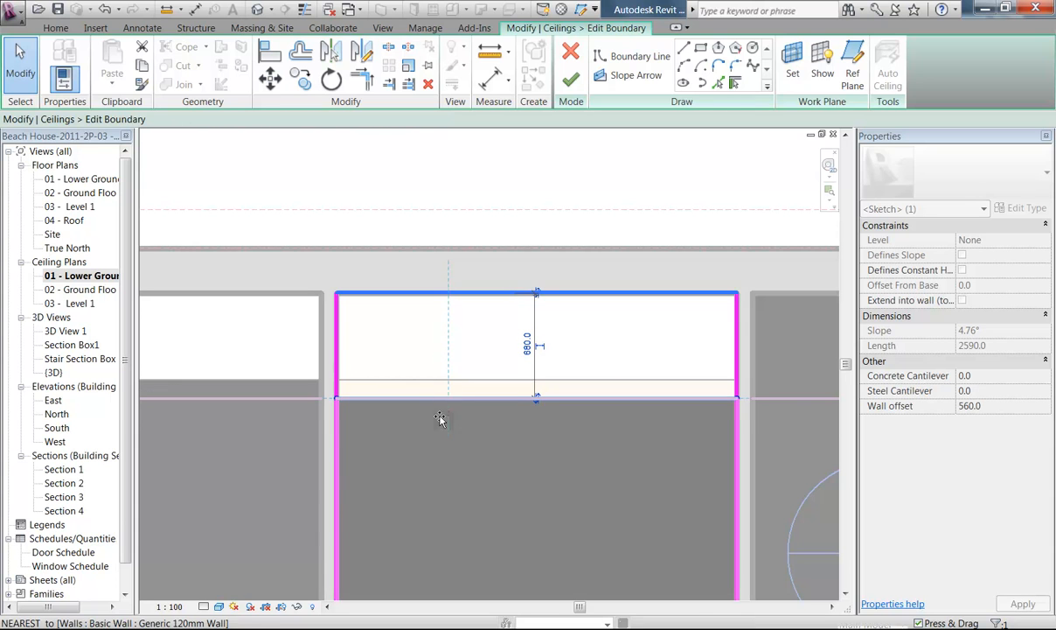
click(570, 79)
Reopen the upper-left room's ceiling boundary, examine its edge against the set-back wall in the default 3D view, and finish the sketch
middle_drag(299, 324, 529, 300)
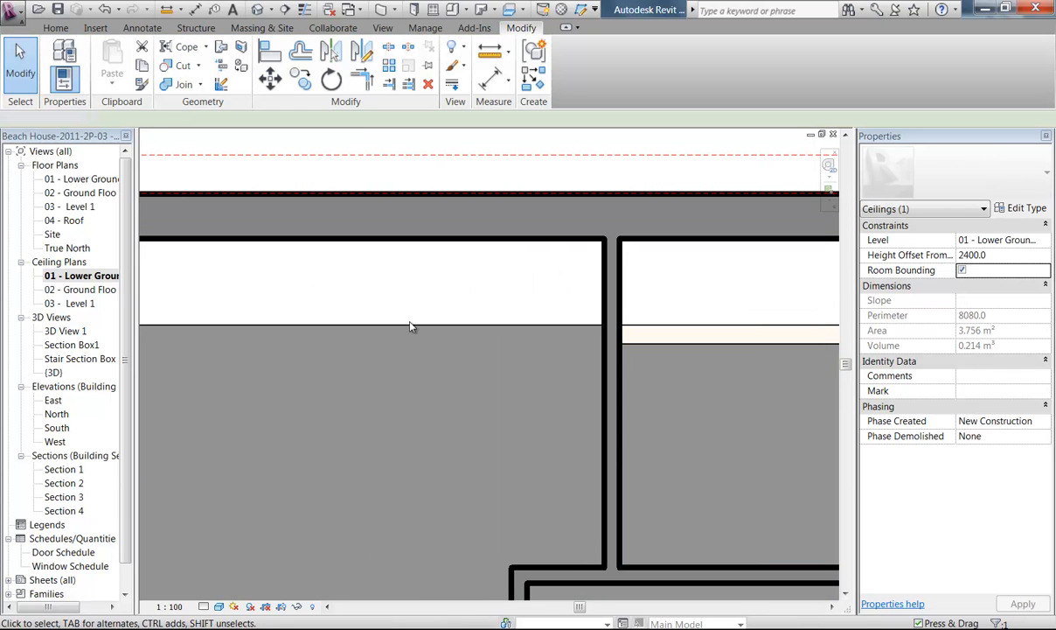
click(413, 326)
middle_drag(413, 326, 574, 323)
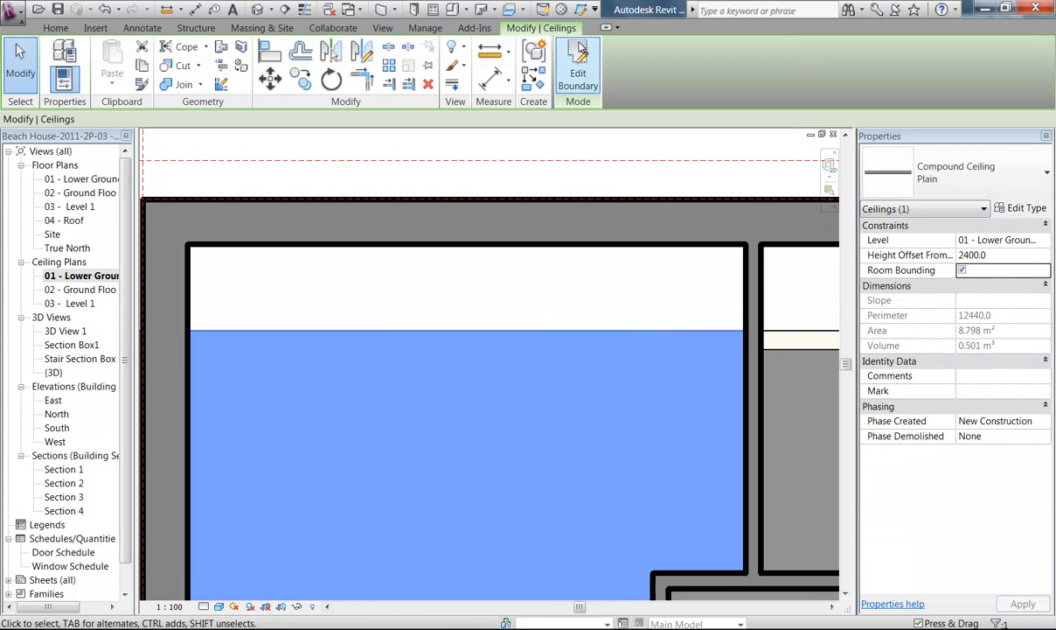
click(578, 77)
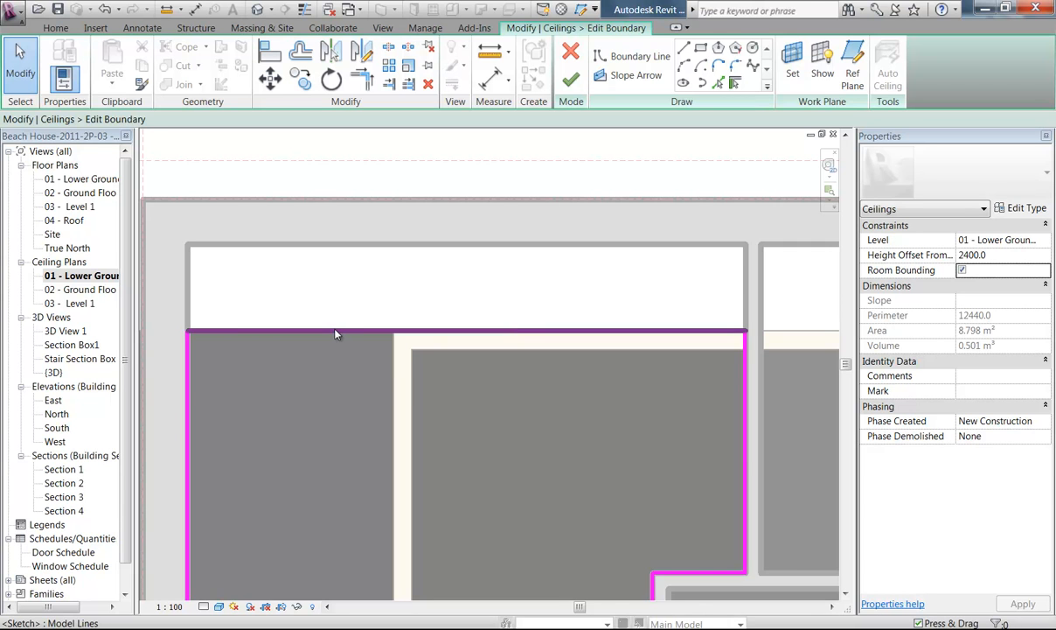
scroll(336, 333, down, 2)
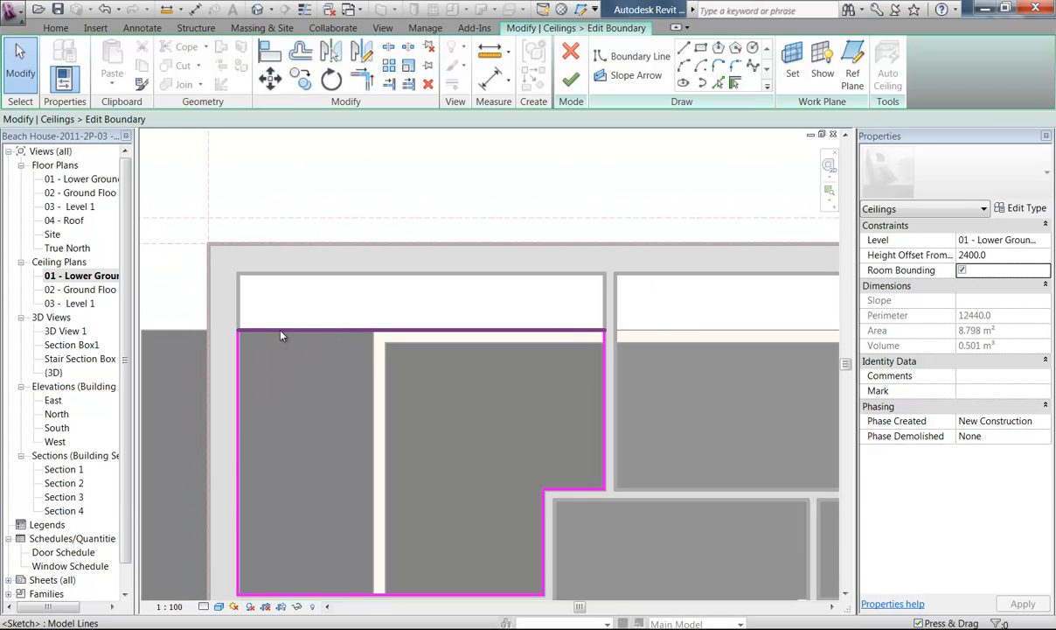
double_click(54, 373)
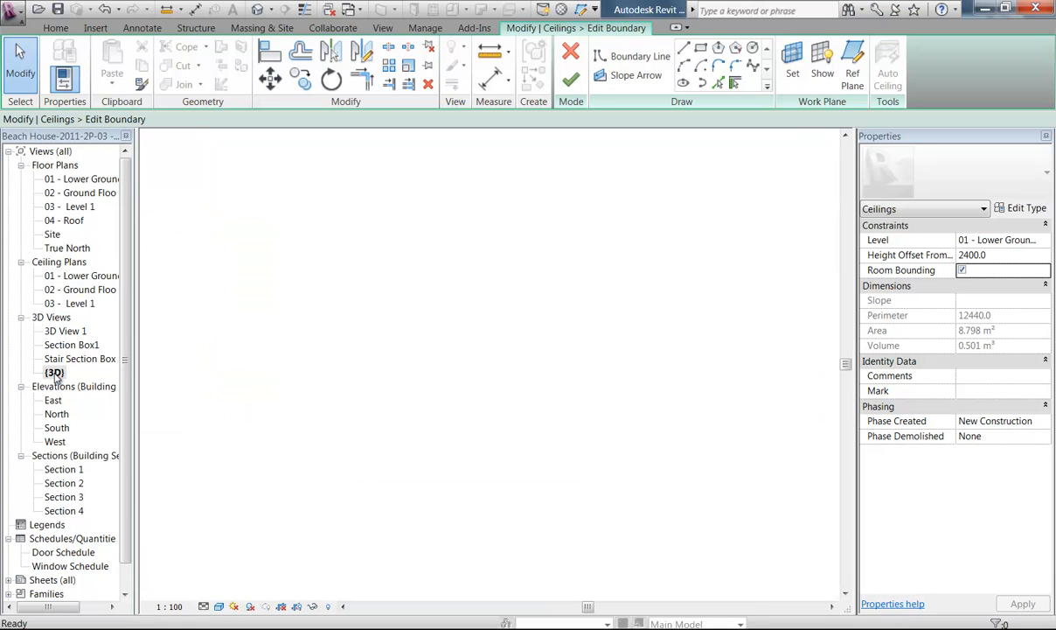
scroll(295, 300, down, 3)
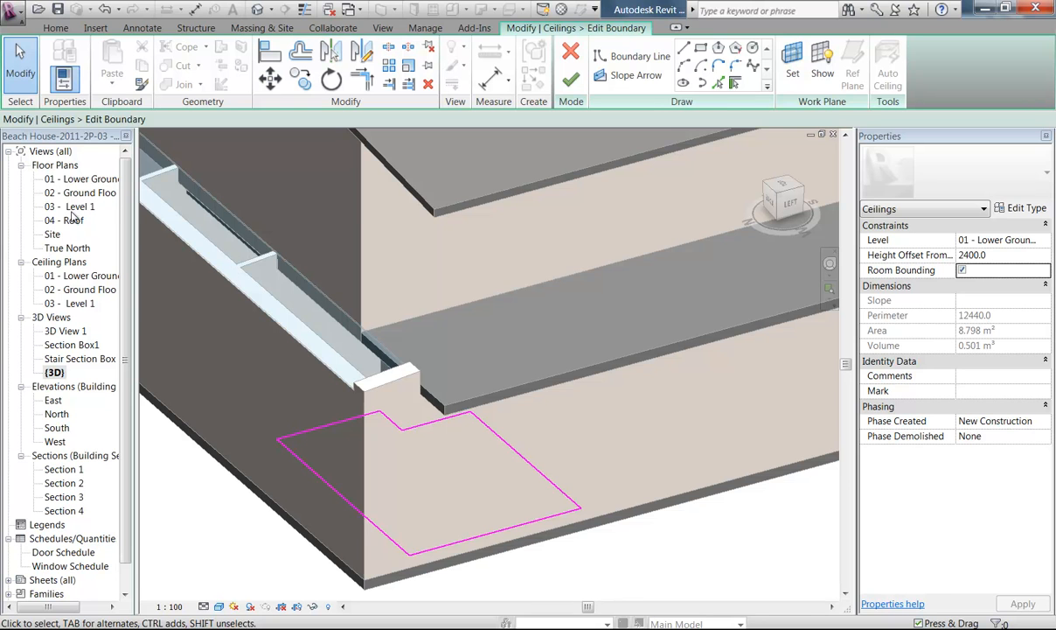
double_click(80, 275)
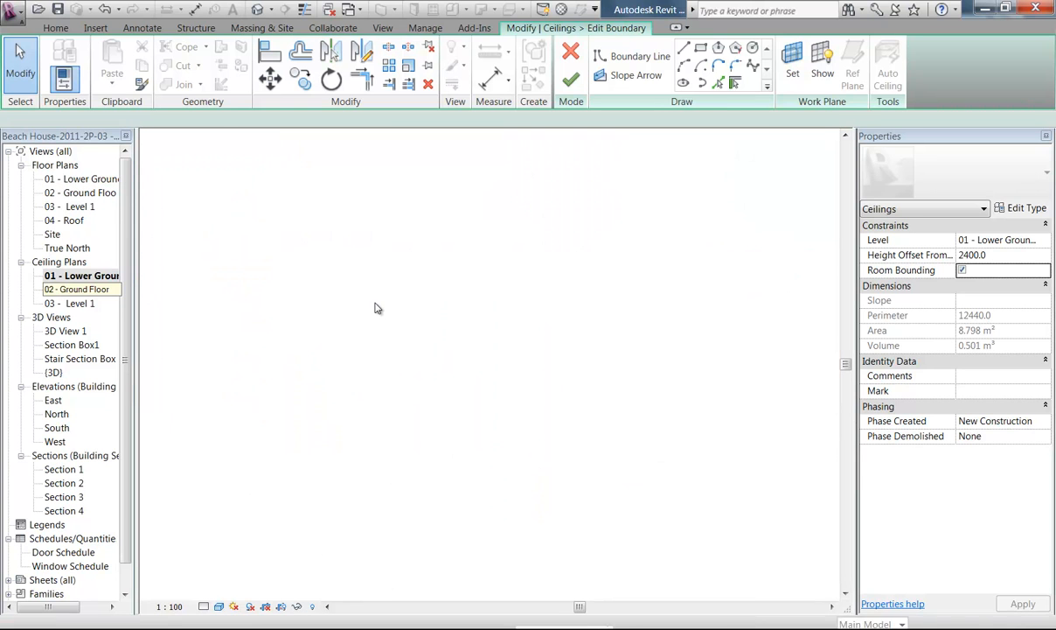
scroll(297, 334, up, 4)
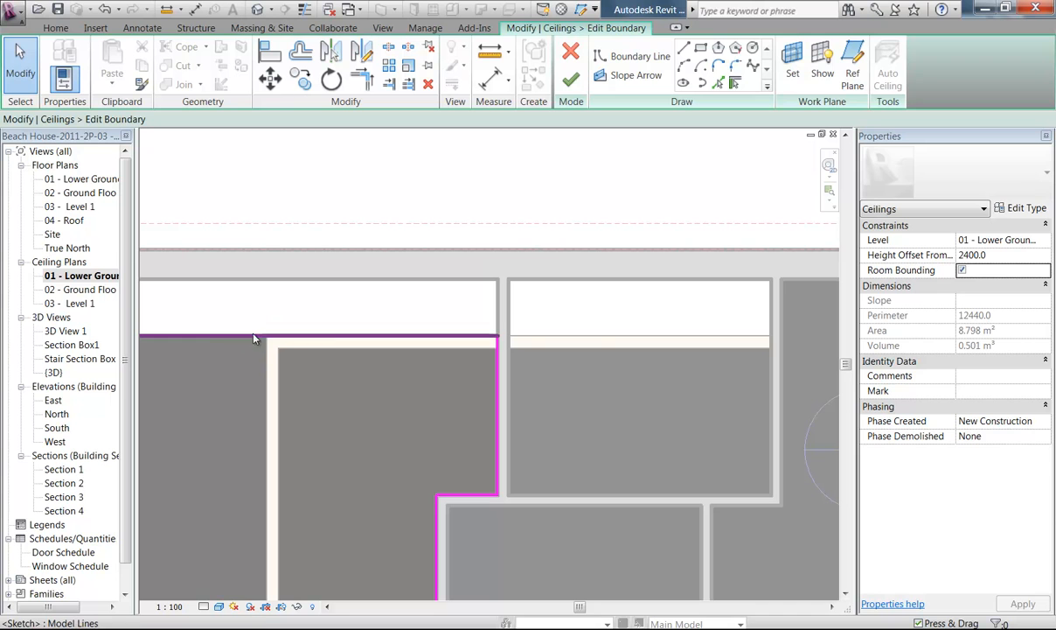
click(570, 80)
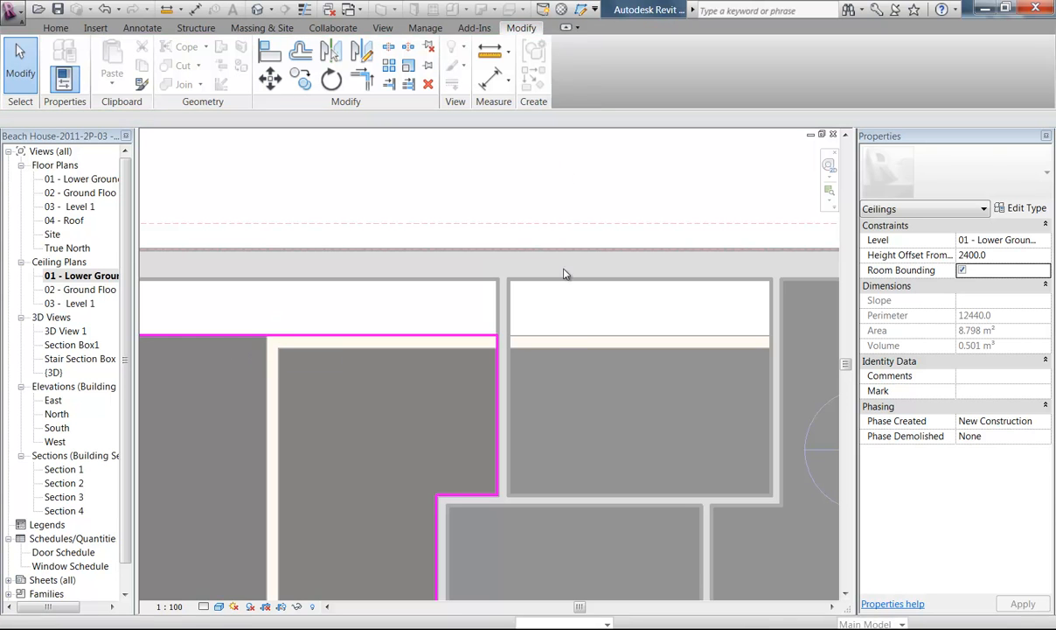
Edit the middle upper room's ceiling boundary so its top edge is offset 560 mm, on the outer face of the 120 mm wall
scroll(562, 363, up, 3)
middle_drag(753, 291, 438, 302)
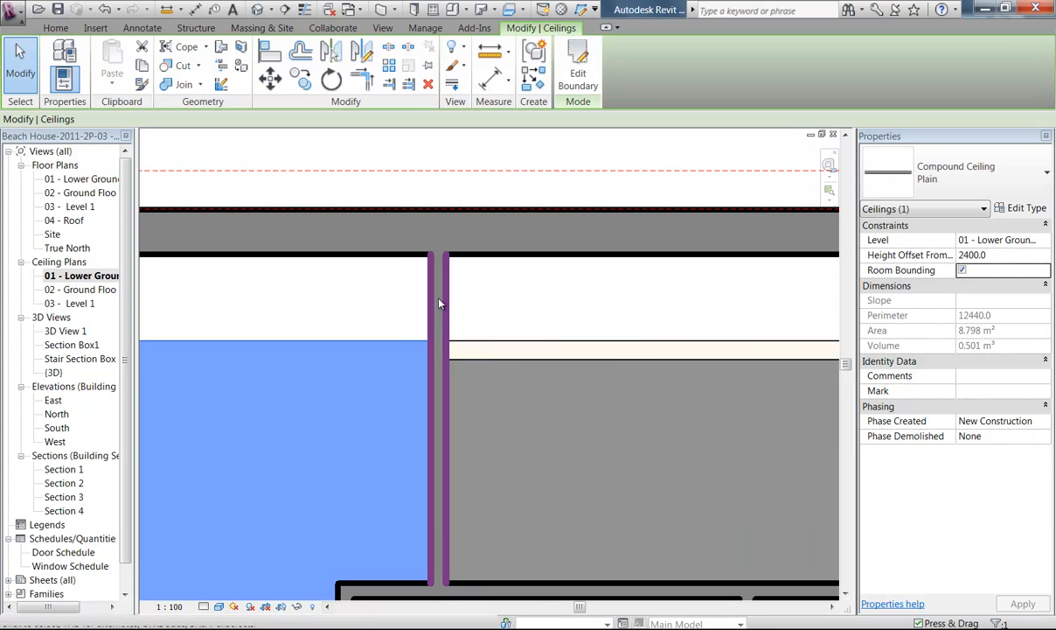
click(491, 368)
click(492, 364)
middle_drag(620, 309, 453, 323)
click(578, 77)
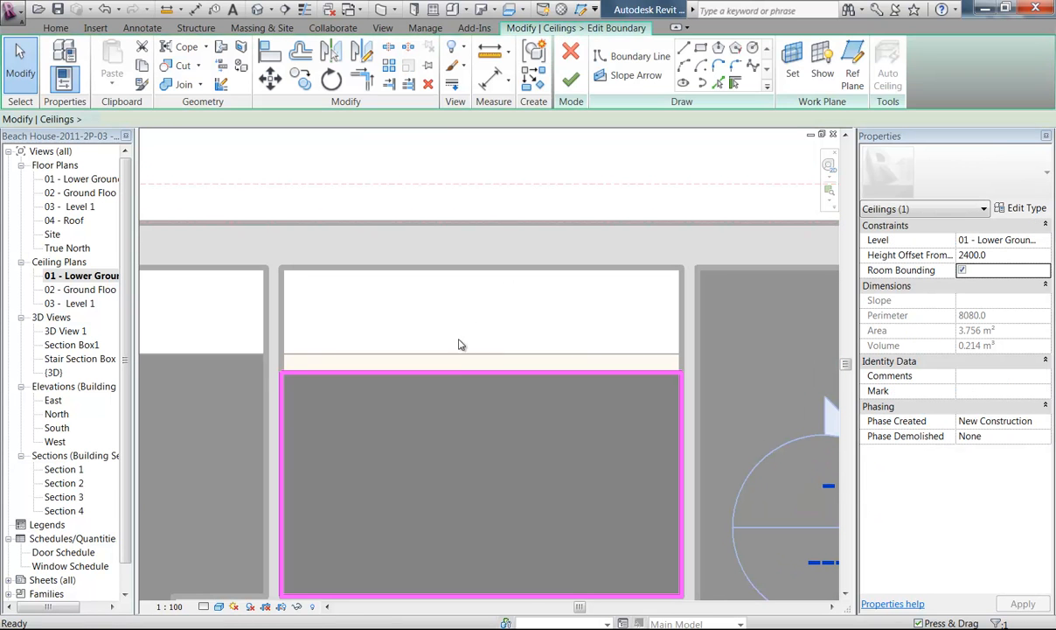
click(452, 373)
drag(450, 373, 450, 354)
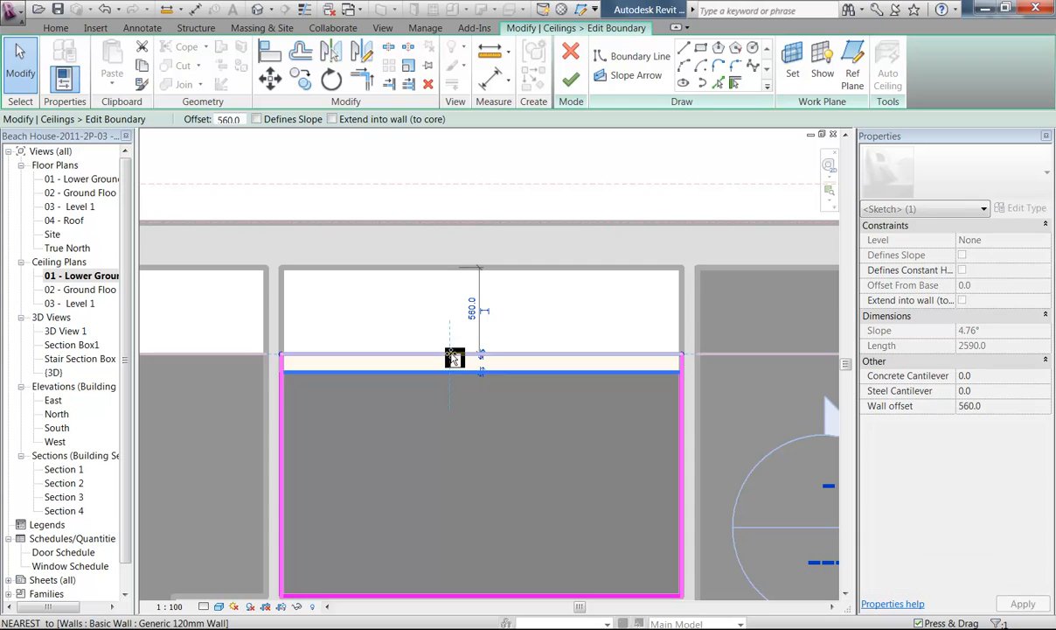
click(570, 80)
In the upper-right room's ceiling boundary, pick the two outer faces of the 120 mm wall corner as new boundary lines
middle_drag(612, 263, 379, 262)
scroll(540, 300, down, 2)
middle_drag(540, 300, 403, 306)
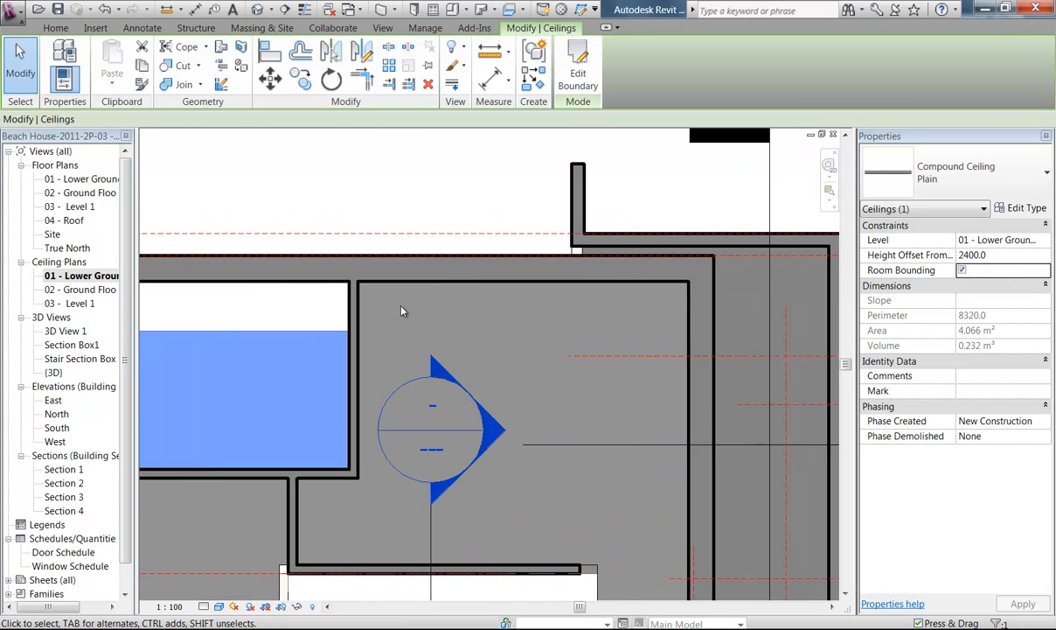
click(441, 288)
key(Tab)
key(Tab)
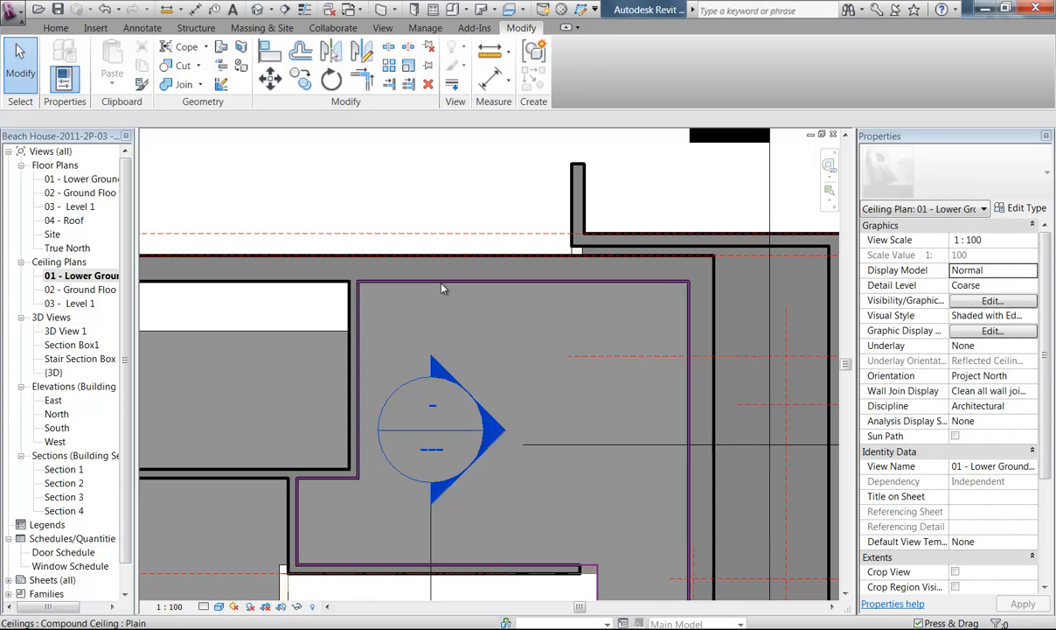
click(441, 288)
double_click(484, 287)
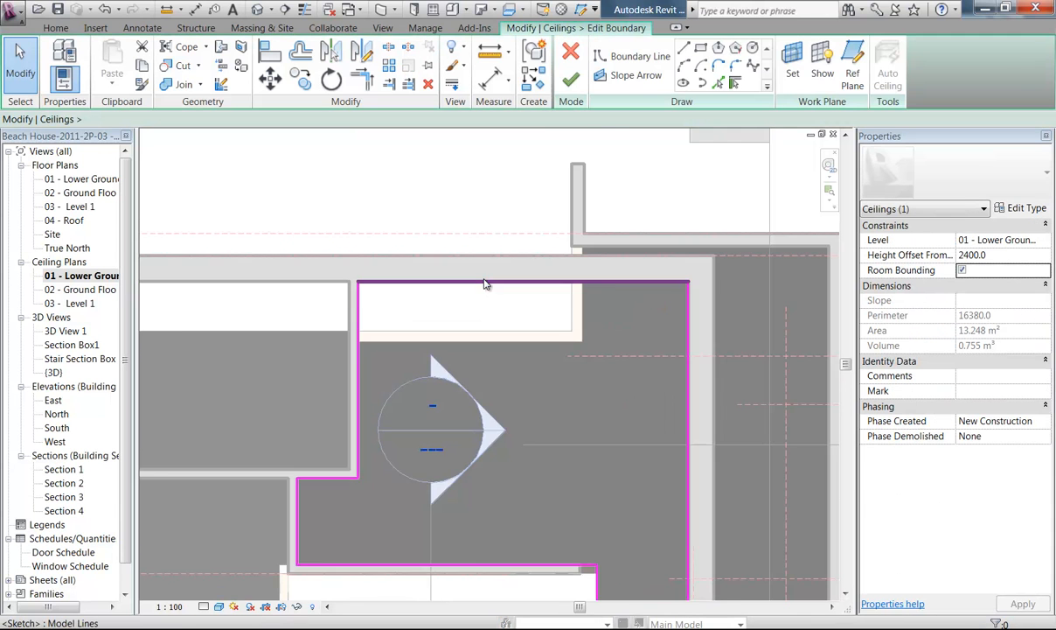
scroll(484, 296, up, 1)
scroll(467, 293, up, 1)
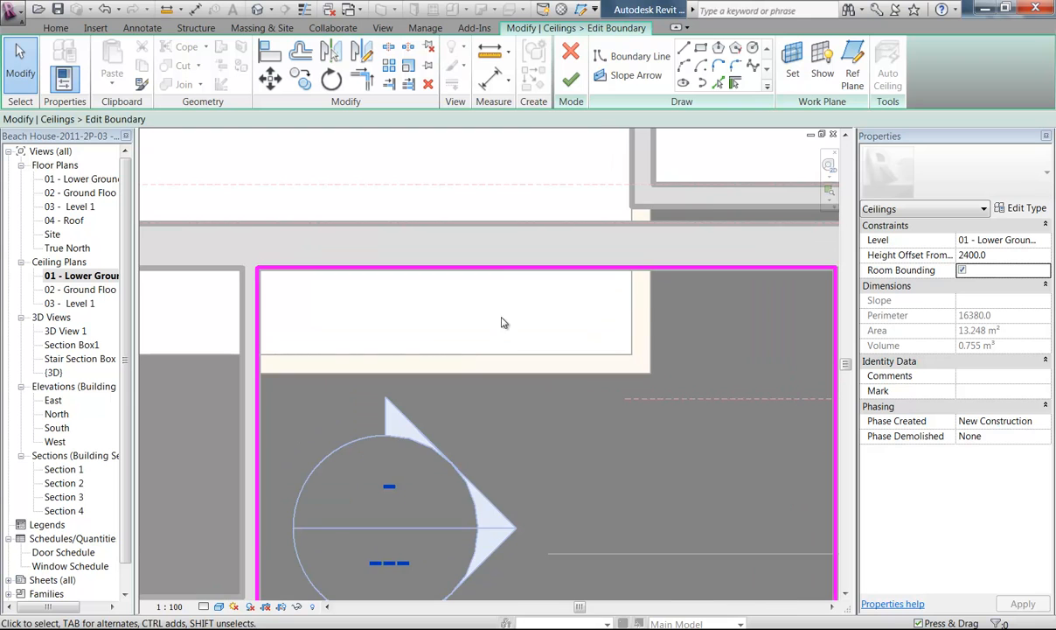
click(494, 276)
mouse_move(478, 299)
middle_down()
mouse_move(545, 318)
mouse_move(452, 333)
middle_up()
click(718, 82)
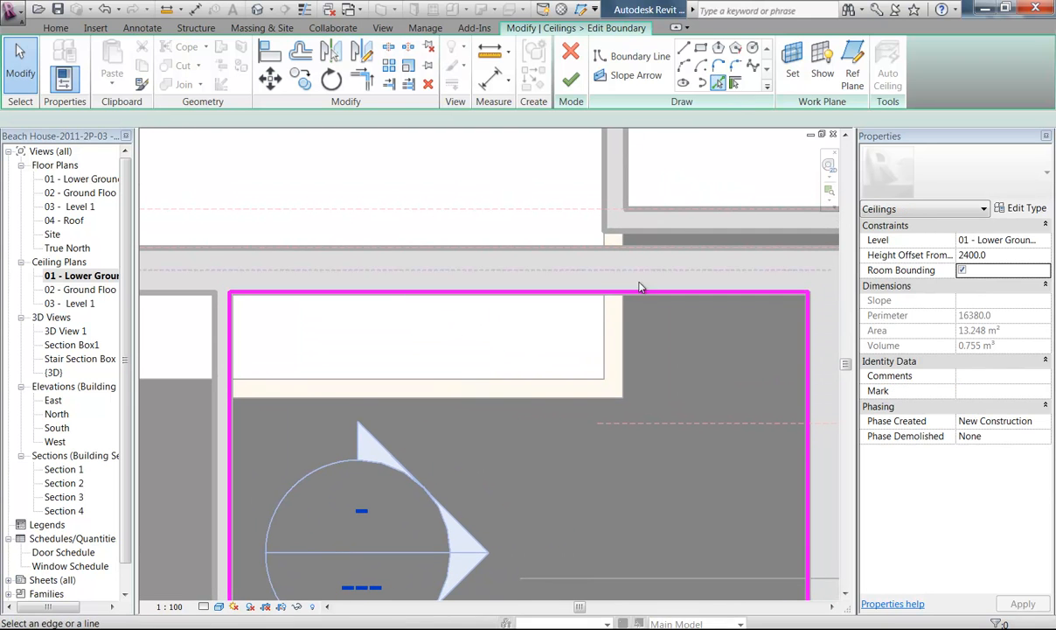
click(559, 378)
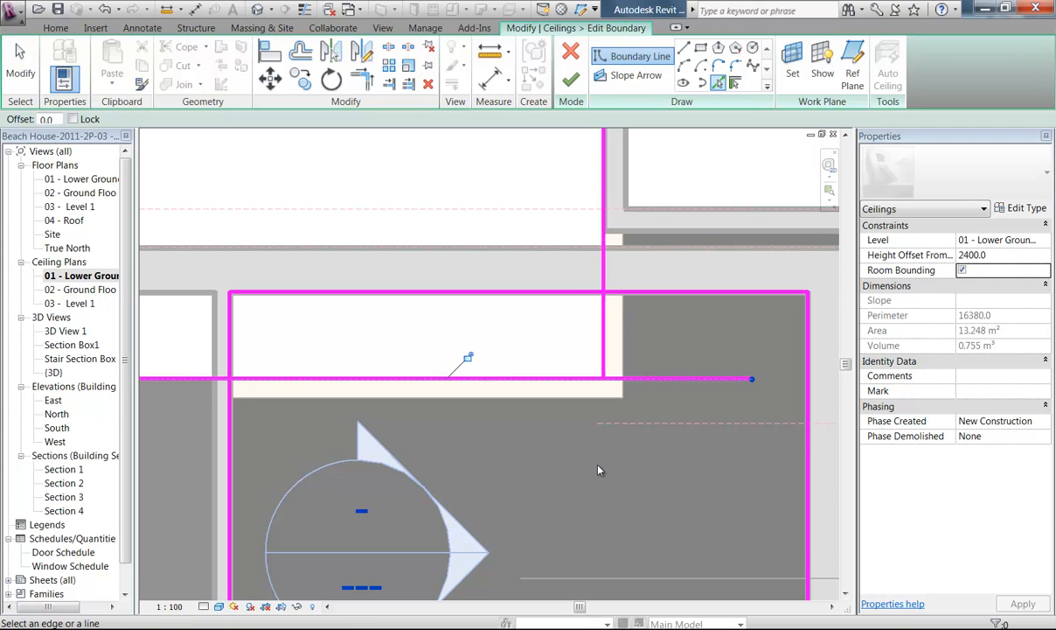
Trim the new boundary lines into corners with the existing top and side edges, and finish the upper-right room's ceiling sketch
click(364, 81)
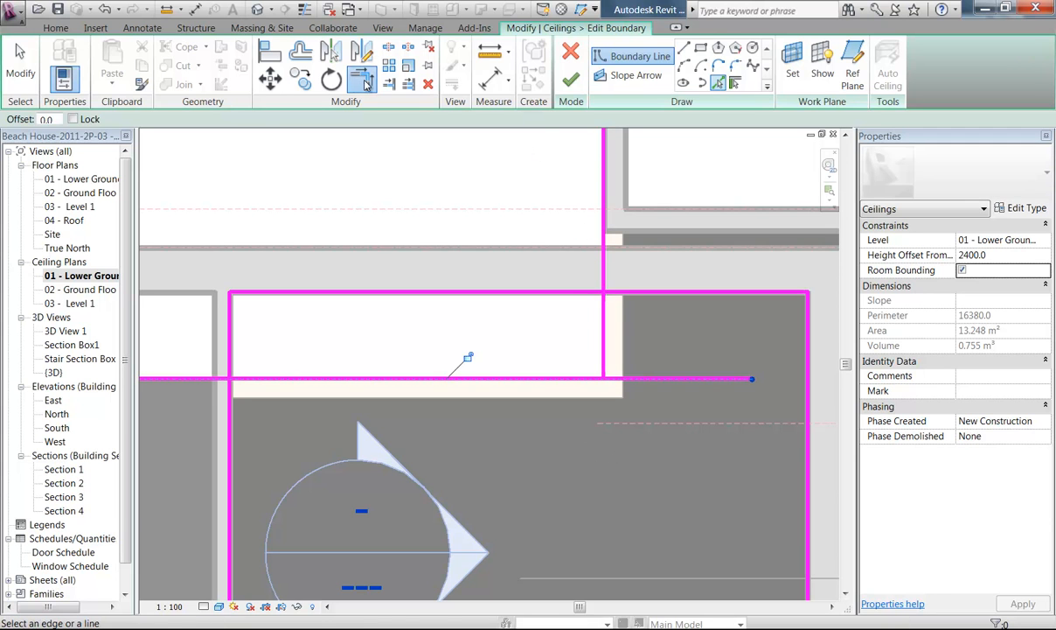
click(648, 295)
click(604, 330)
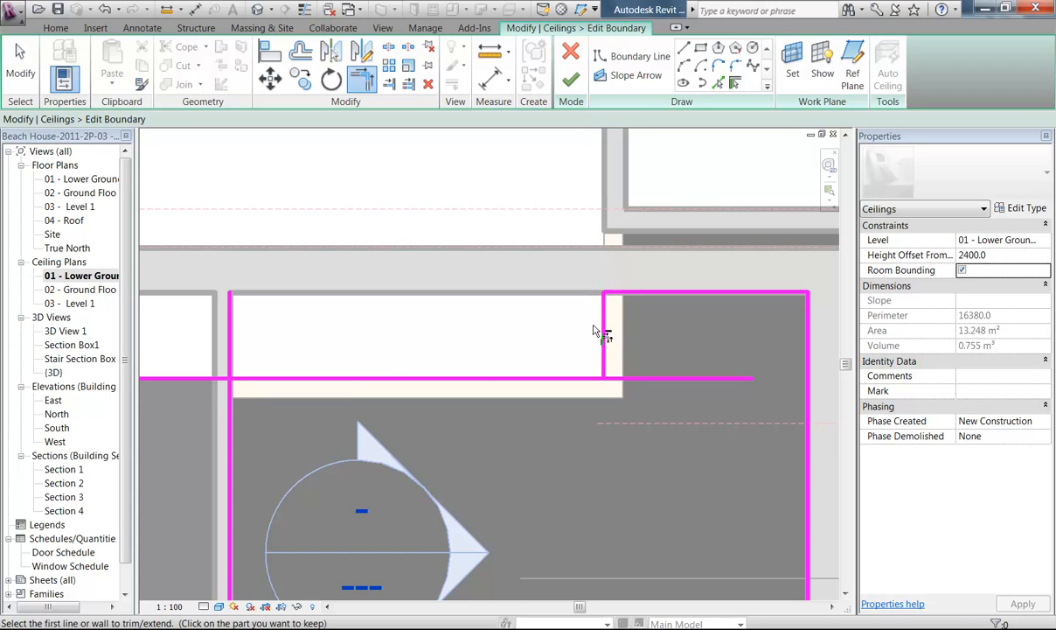
click(341, 378)
click(231, 389)
click(572, 379)
click(603, 362)
scroll(523, 340, down, 3)
middle_drag(523, 341, 598, 299)
scroll(597, 303, down, 2)
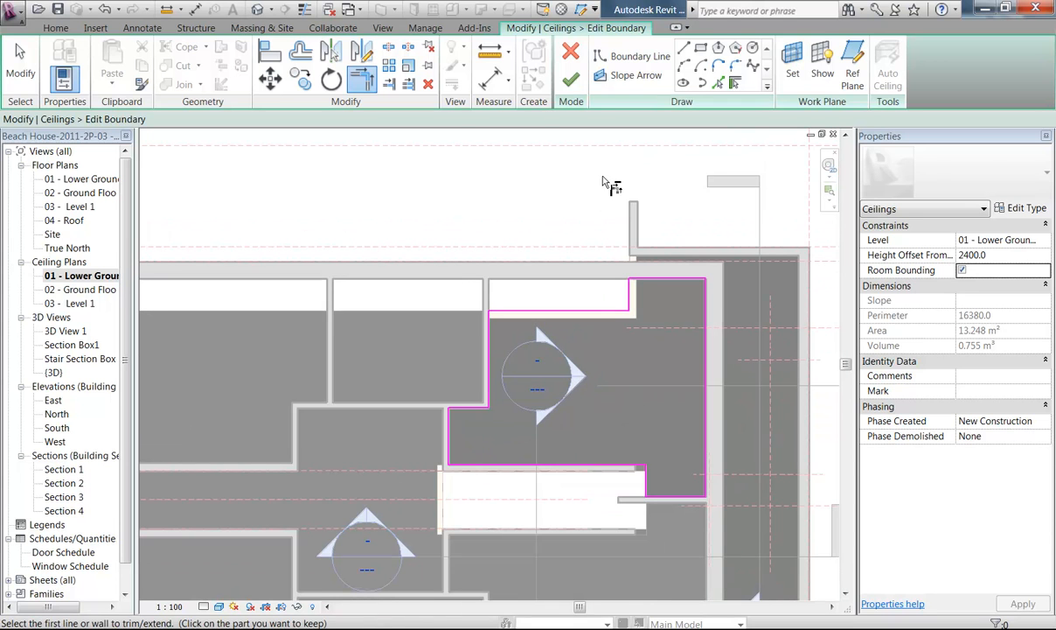
click(572, 79)
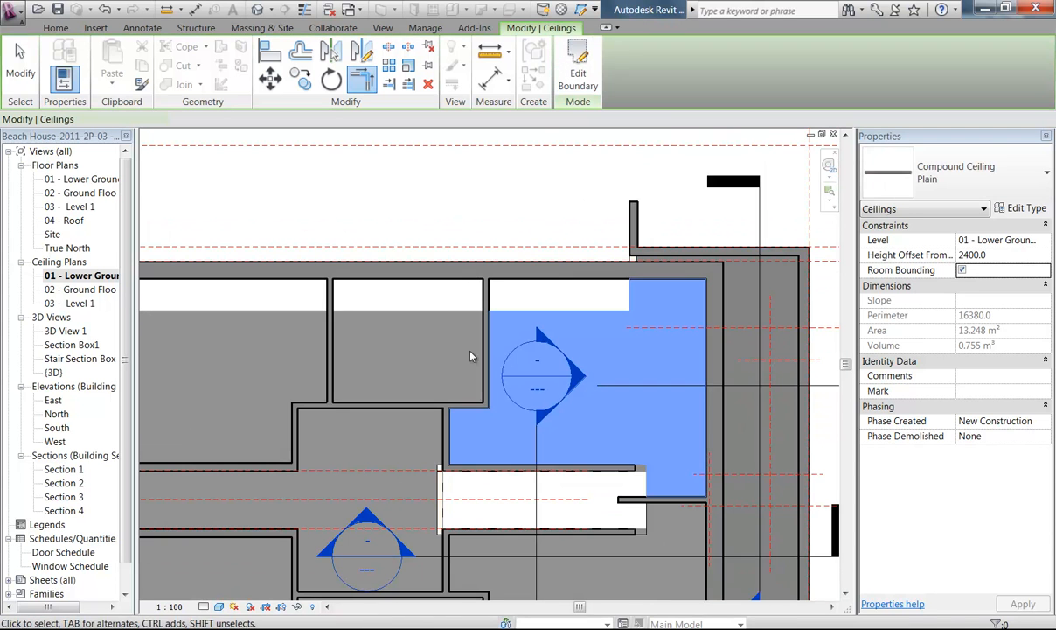
Open the default 3D view and examine the three edited ceilings along the set-back wall from close up and from the whole-house overview
double_click(53, 372)
shift+middle_drag(326, 427, 350, 361)
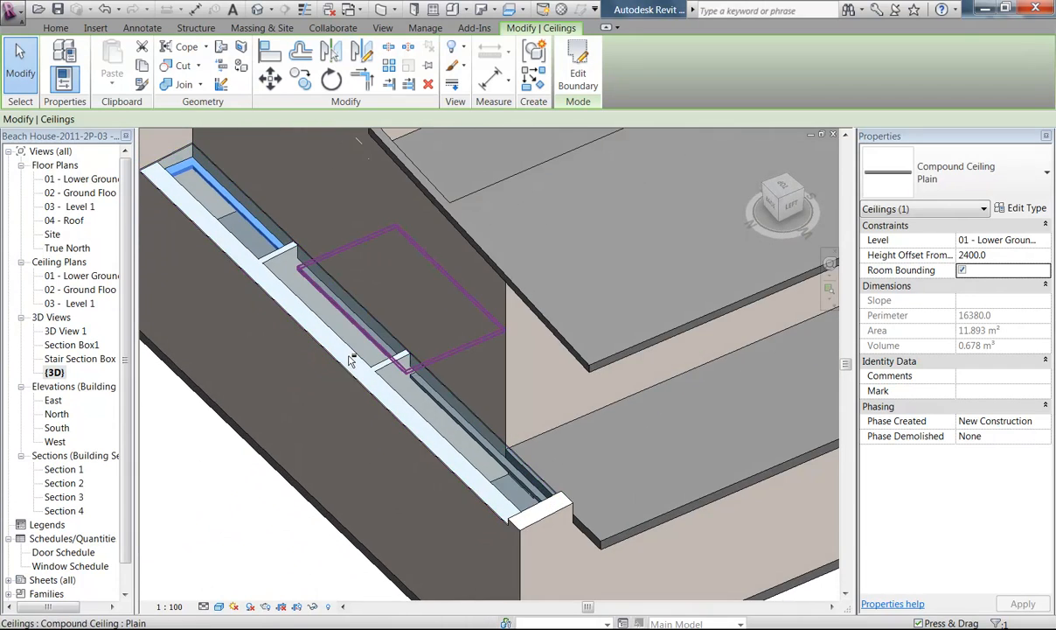
scroll(359, 340, up, 2)
key(Escape)
scroll(360, 340, down, 3)
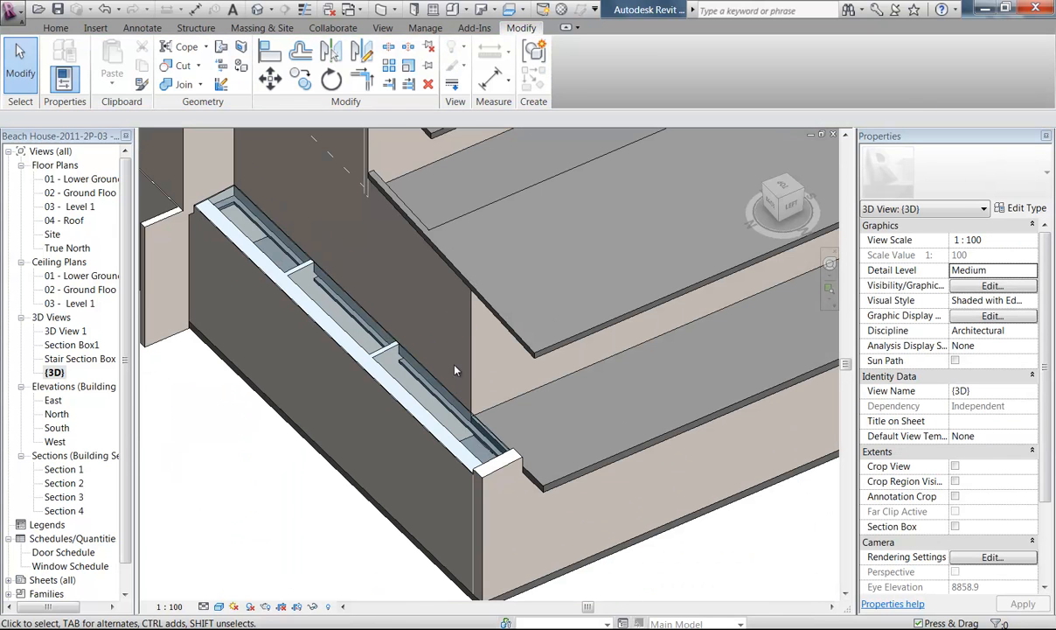
scroll(385, 367, down, 4)
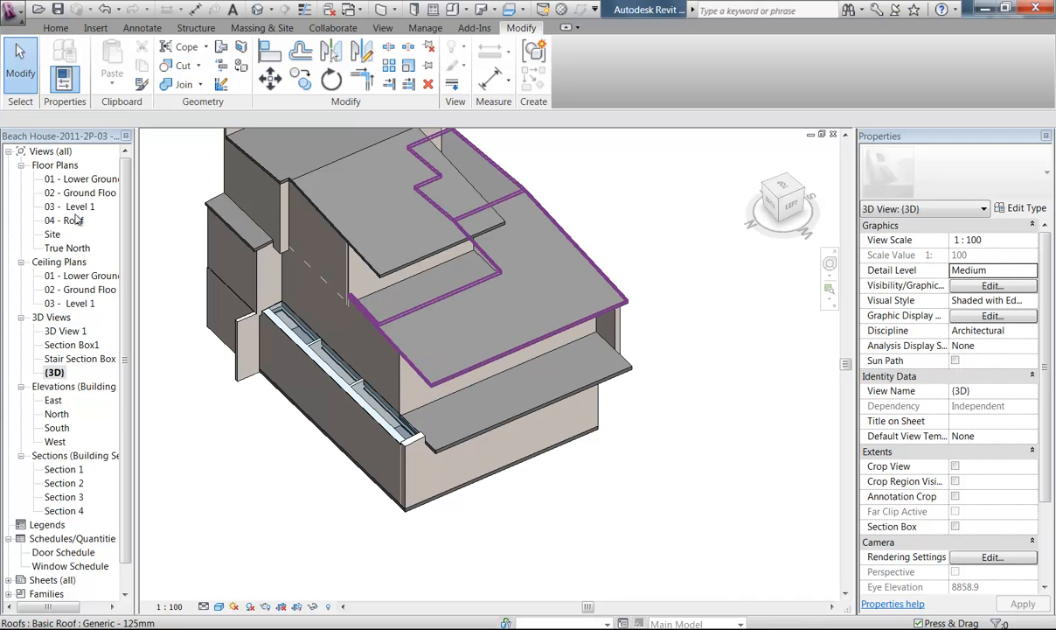
Look over the 02 - Ground Floor ceiling plan, then the stairs and floor levels in Section 2 and Section 3
double_click(62, 290)
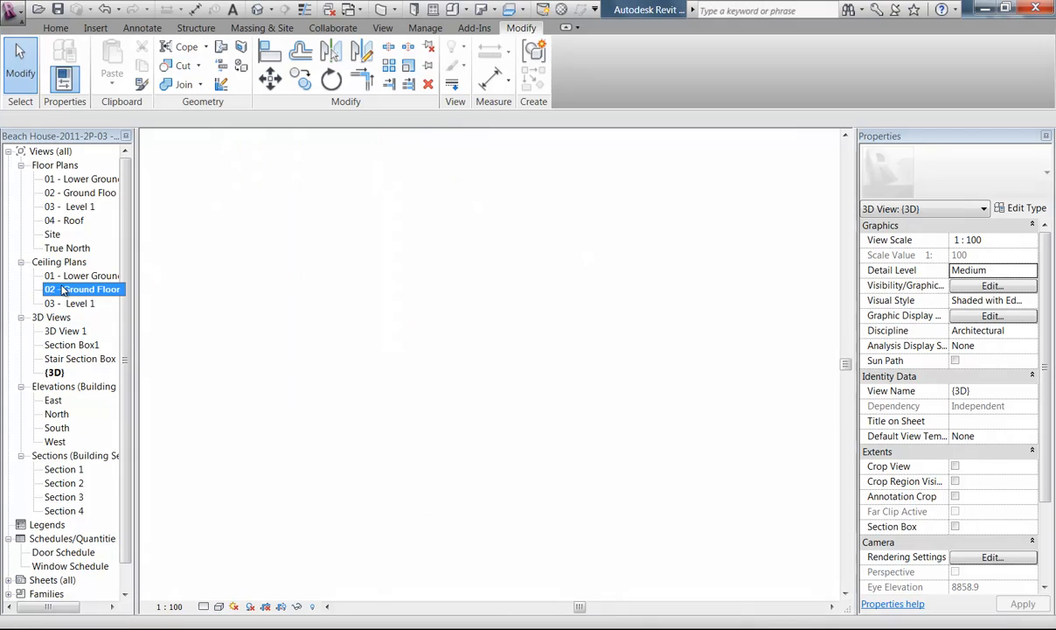
scroll(443, 332, down, 4)
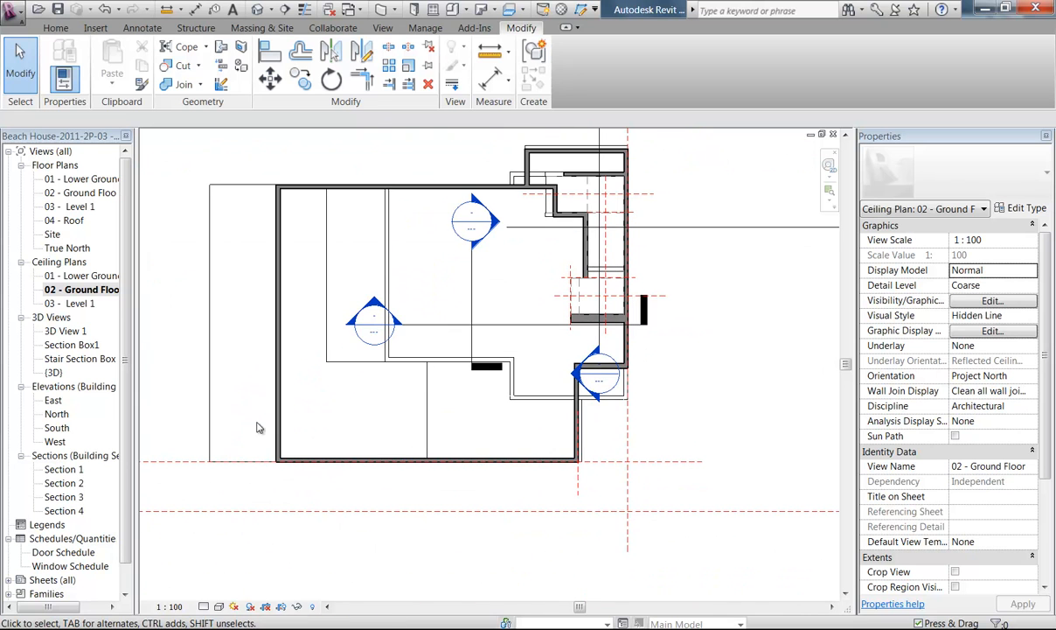
double_click(61, 482)
scroll(408, 465, down, 2)
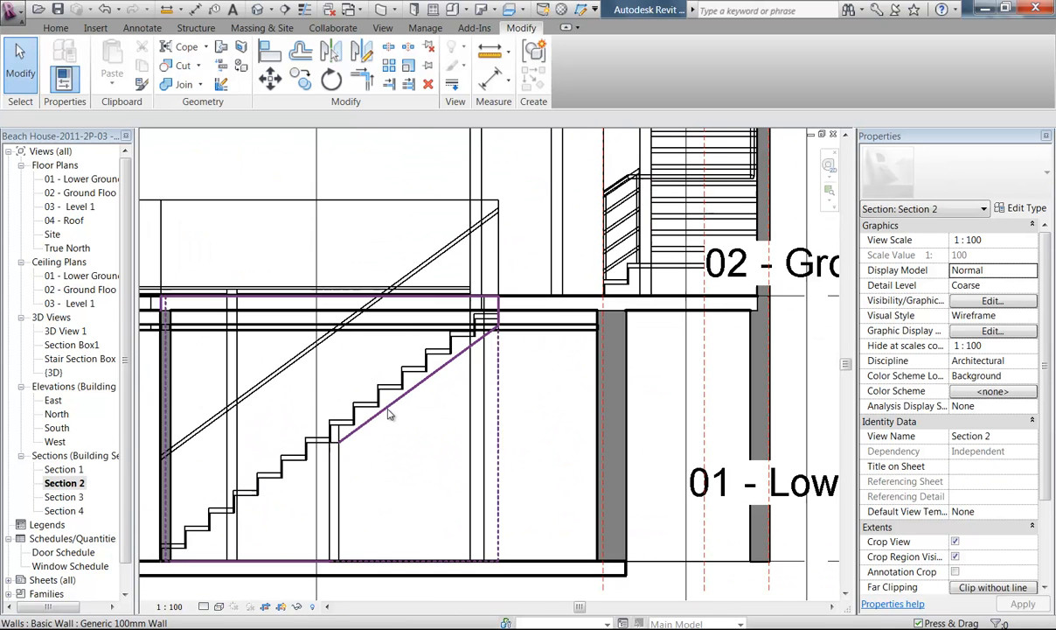
middle_drag(380, 367, 535, 419)
scroll(525, 412, down, 2)
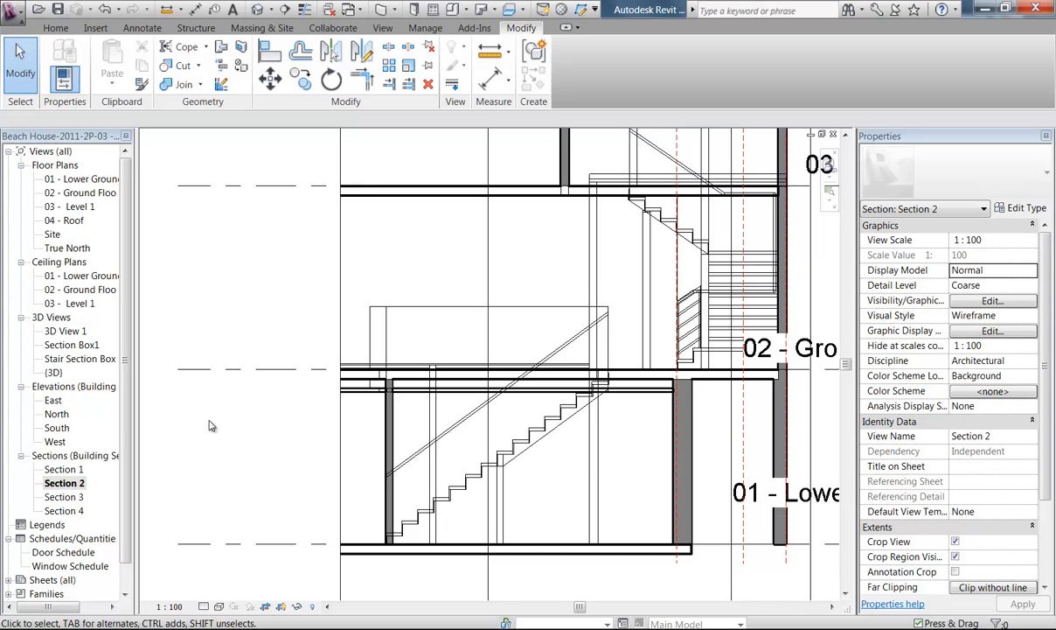
double_click(61, 497)
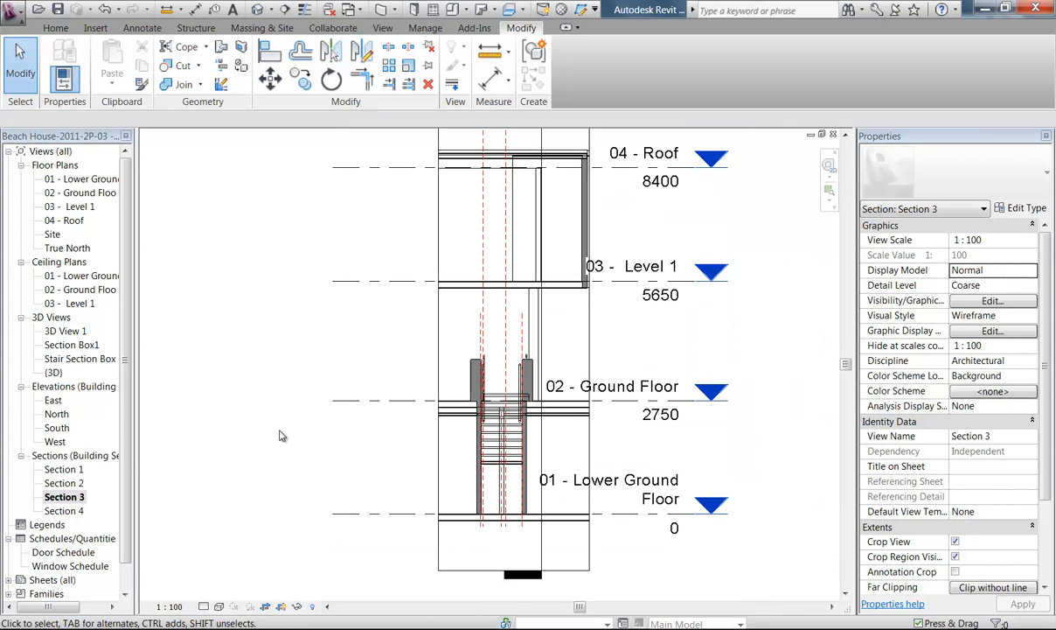
In Section 1, measure the clear height from the top of the ground floor slab to the underside of the Level 1 slab
double_click(61, 468)
scroll(393, 374, down, 4)
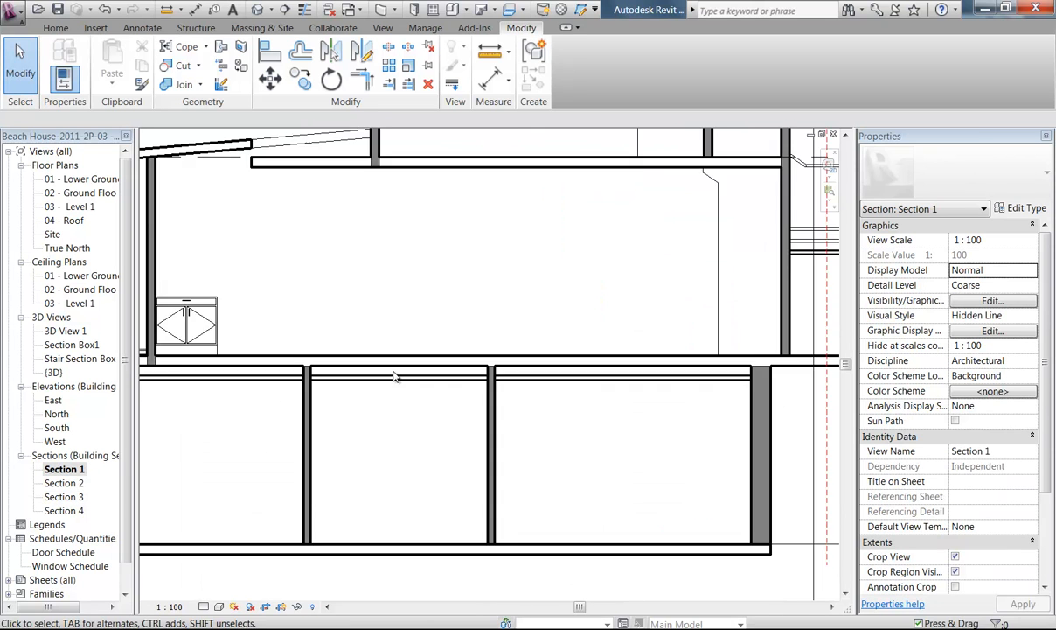
middle_drag(390, 353, 426, 395)
scroll(410, 377, up, 1)
scroll(395, 389, up, 2)
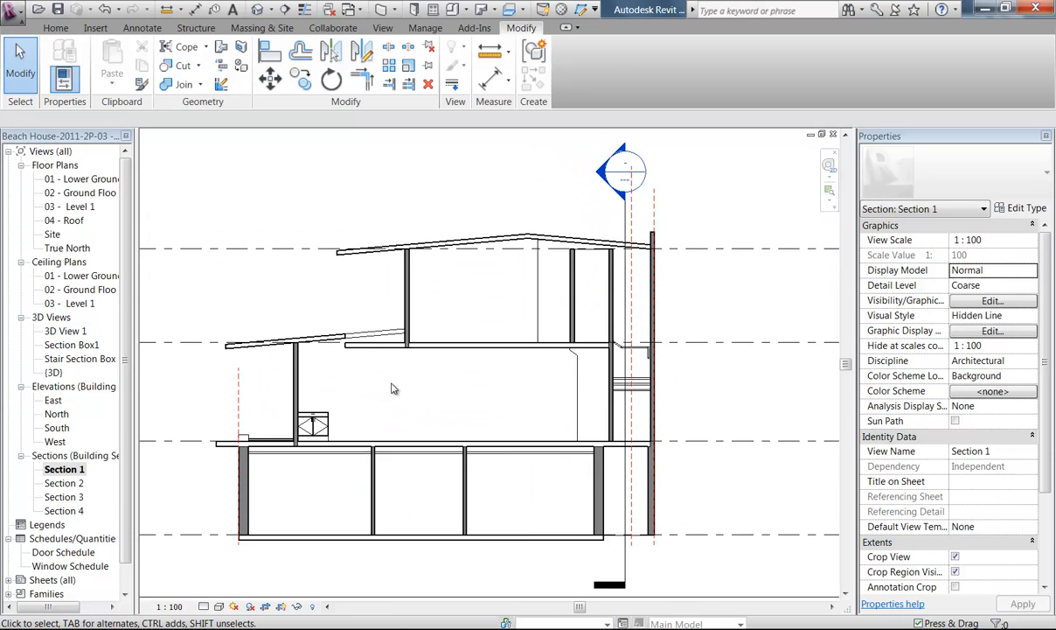
scroll(394, 388, up, 1)
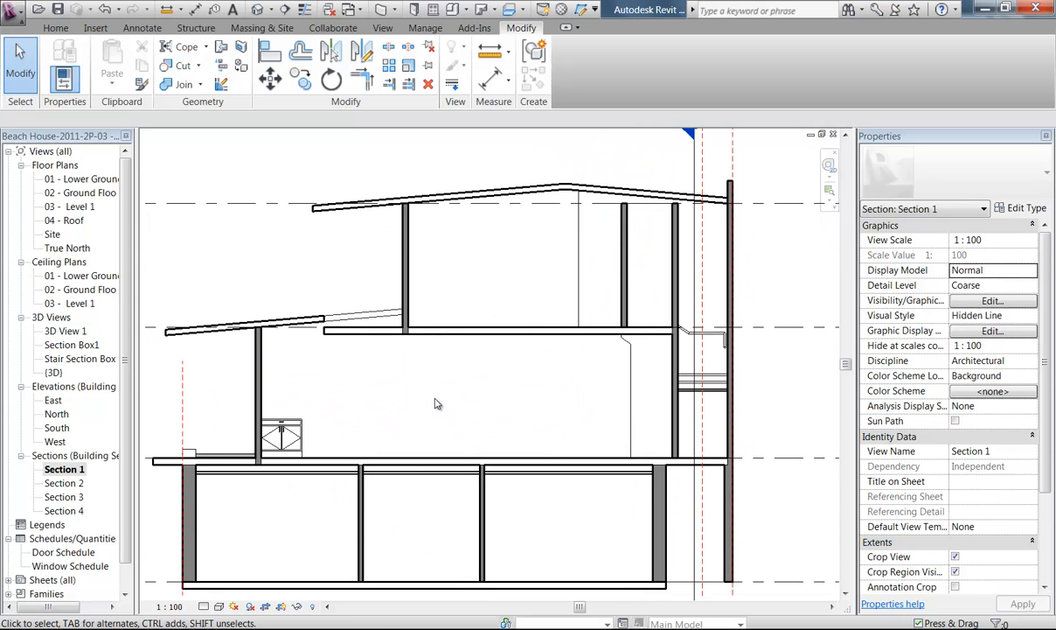
click(490, 51)
click(633, 385)
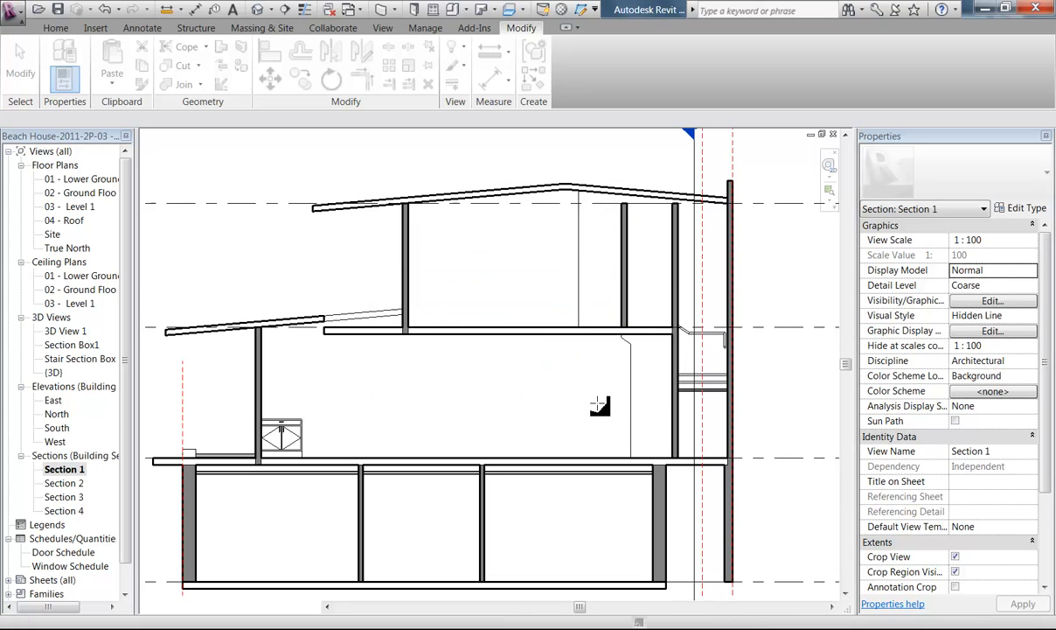
click(483, 458)
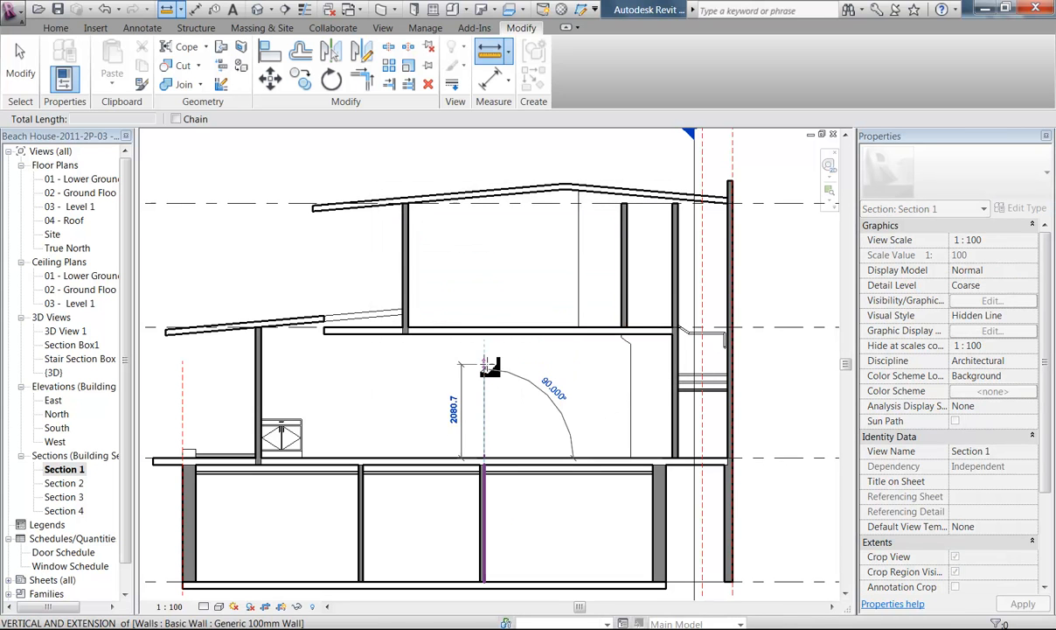
click(484, 332)
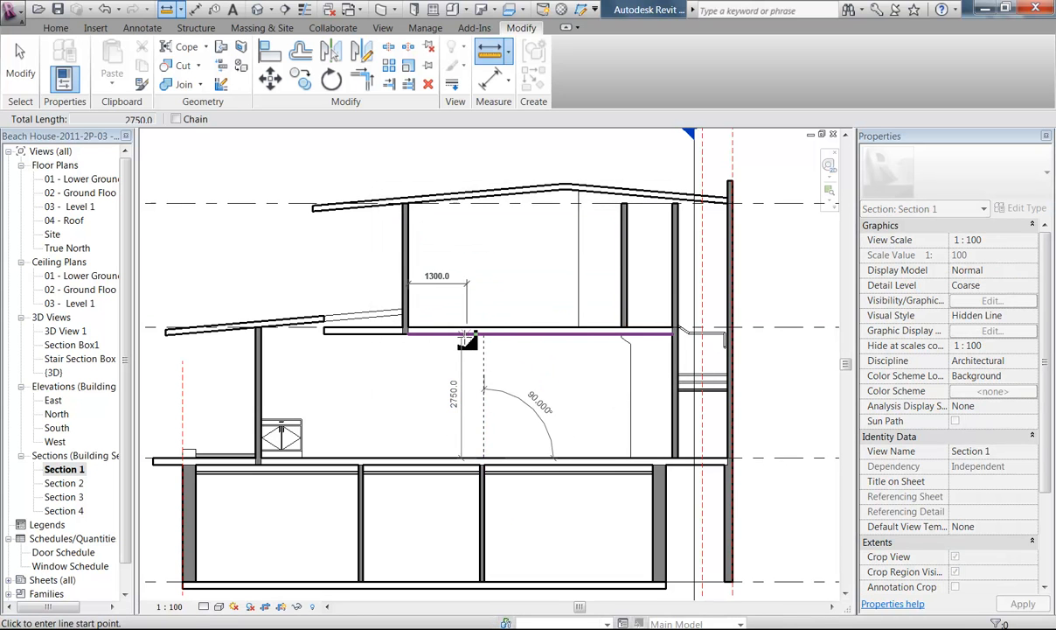
Measure the depth from the underside of the ground floor slab to the bottom of the lower ground ceiling, and end measuring
click(425, 462)
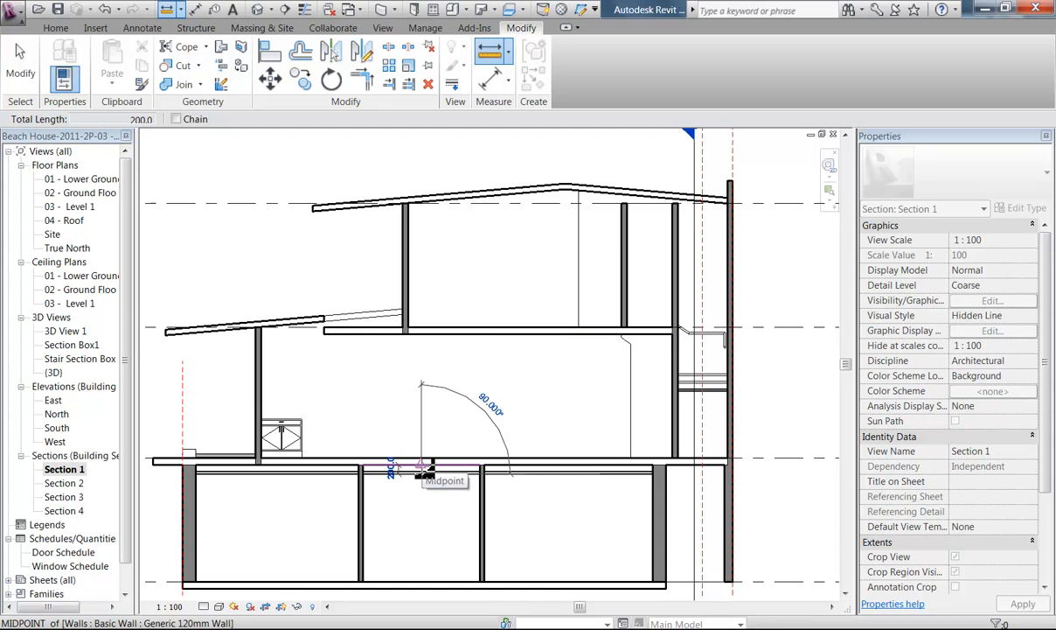
click(423, 466)
click(408, 330)
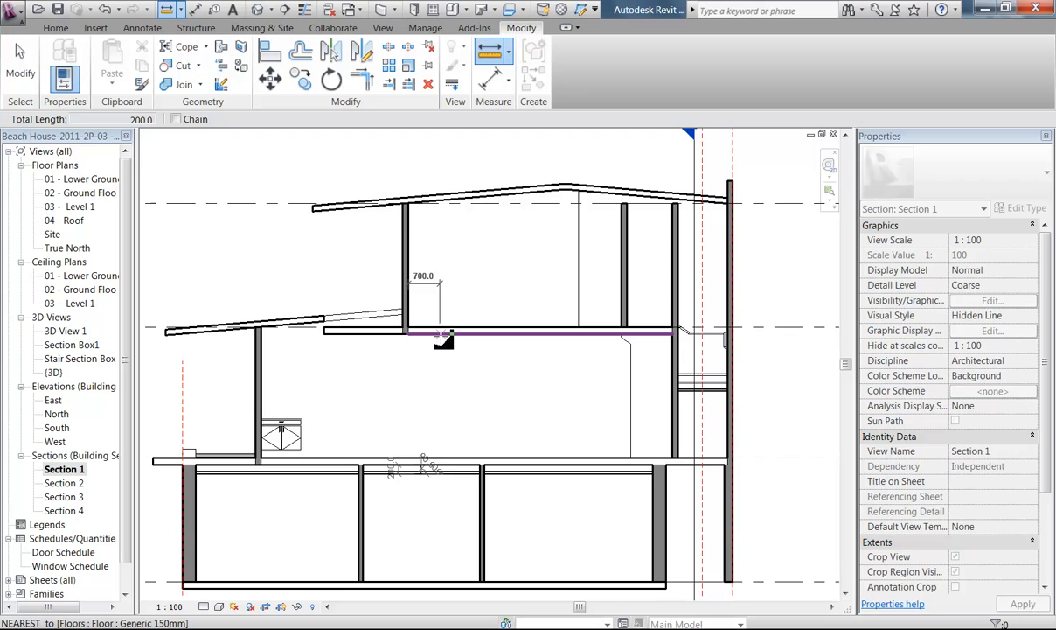
key(Escape)
right_click(443, 252)
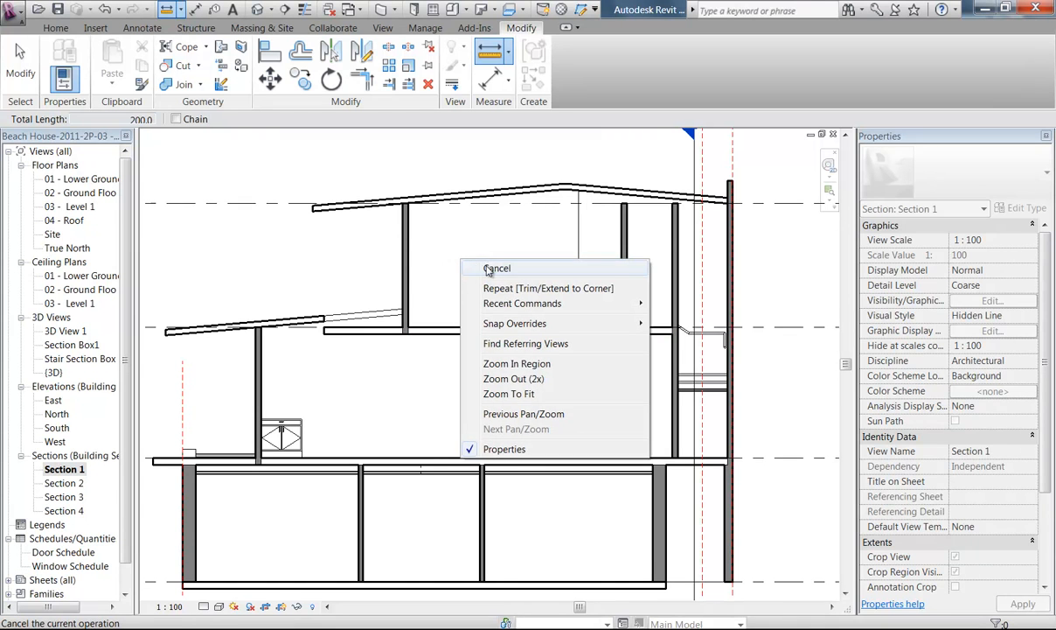
click(465, 262)
In the 02 - Ground Floor ceiling plan, start a sketched Compound Ceiling: Plain with a height offset of 2550
double_click(77, 290)
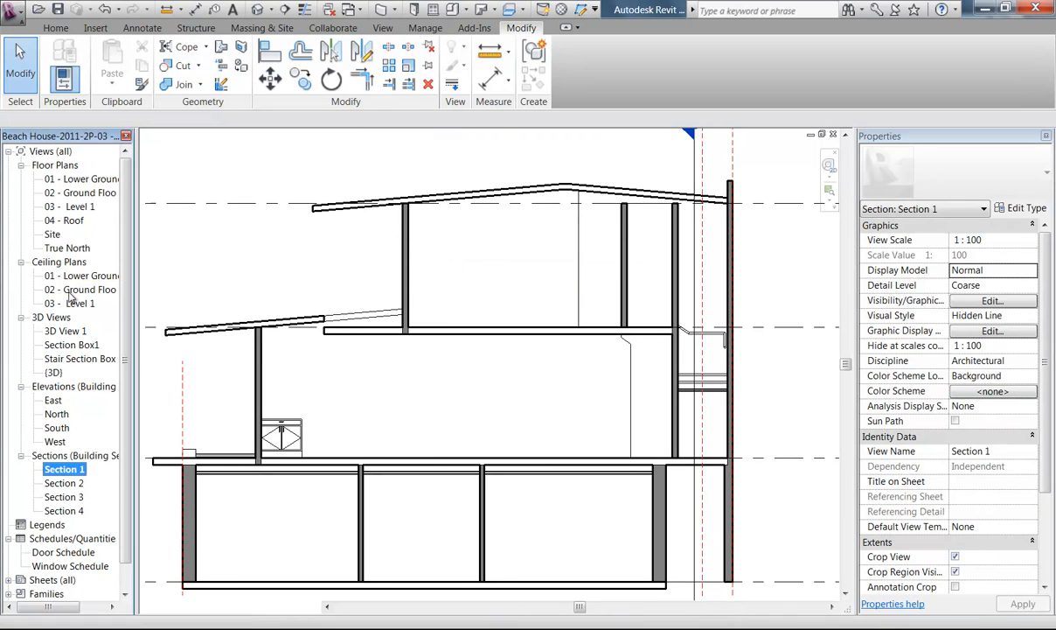
middle_drag(459, 291, 435, 297)
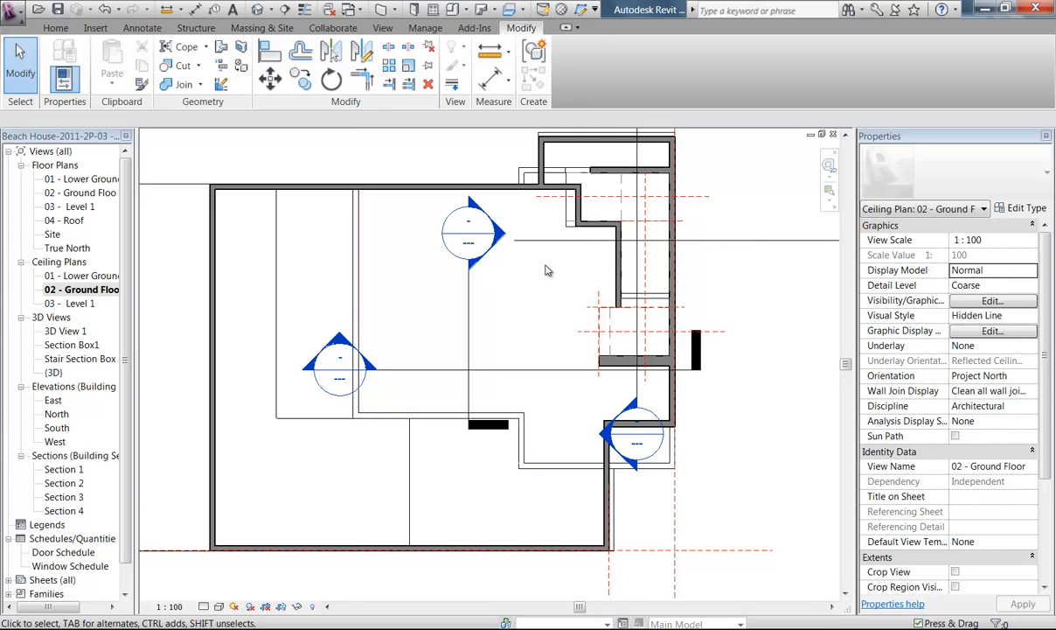
click(55, 28)
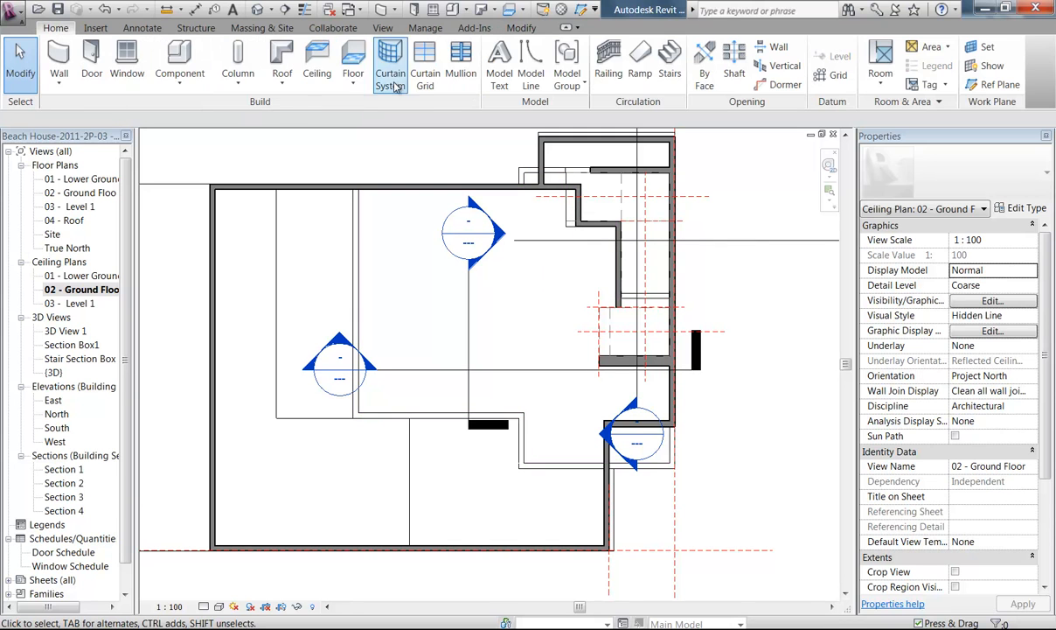
click(316, 55)
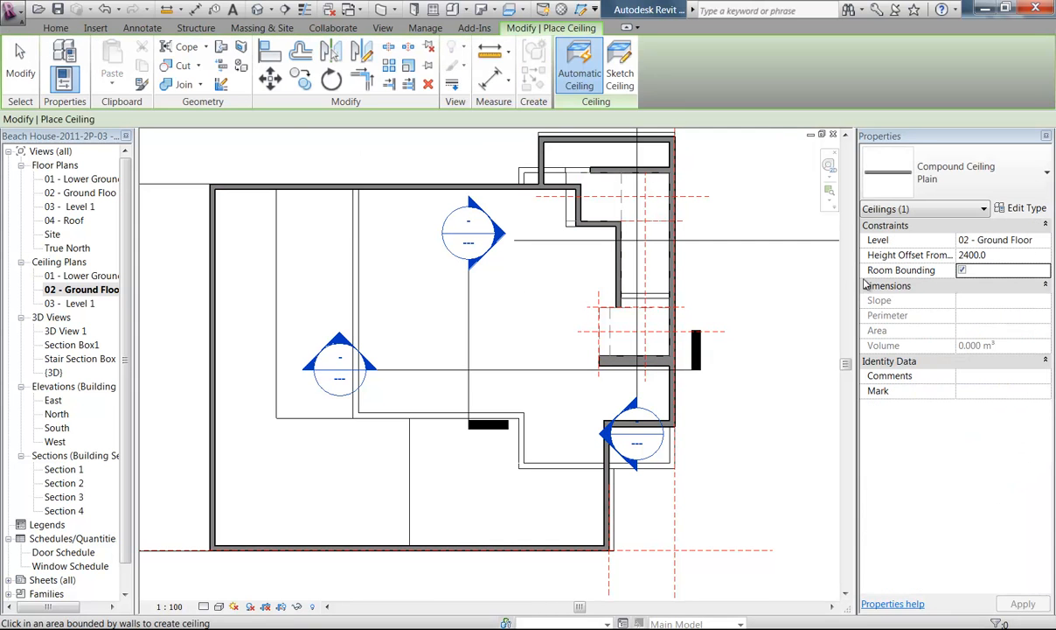
click(998, 255)
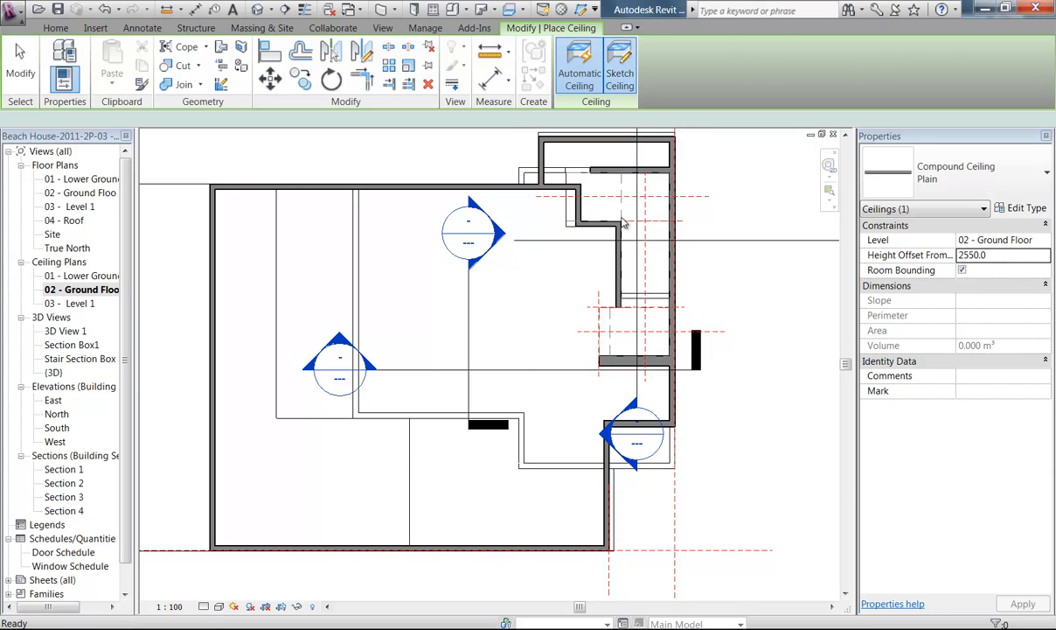
click(620, 73)
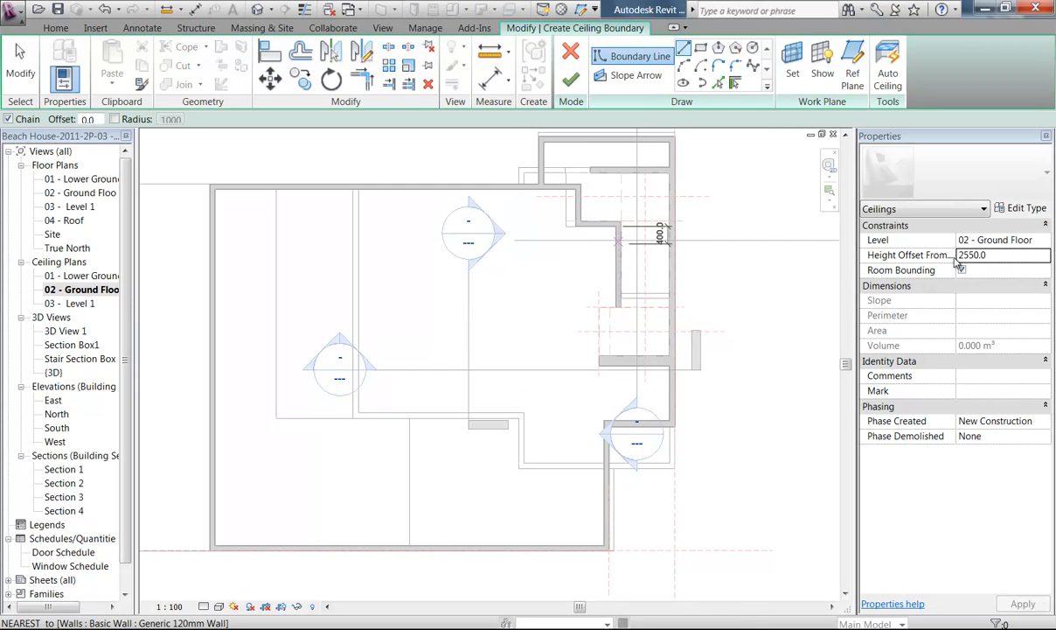
Create ceiling boundary lines from the long lower wall, the left wall and the upper wall using Pick Walls
click(734, 83)
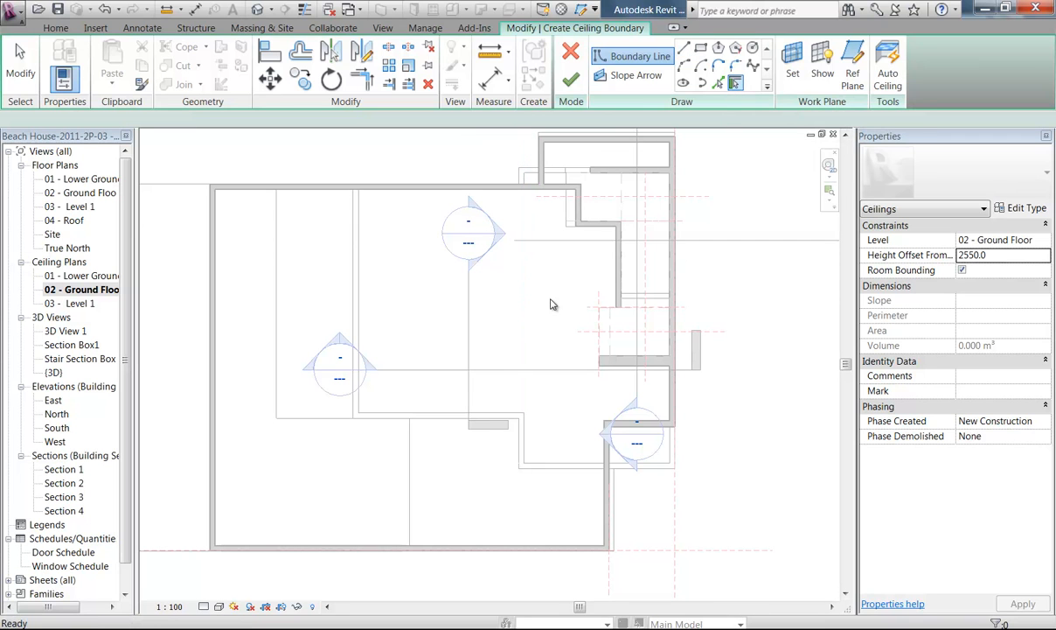
click(346, 550)
click(218, 402)
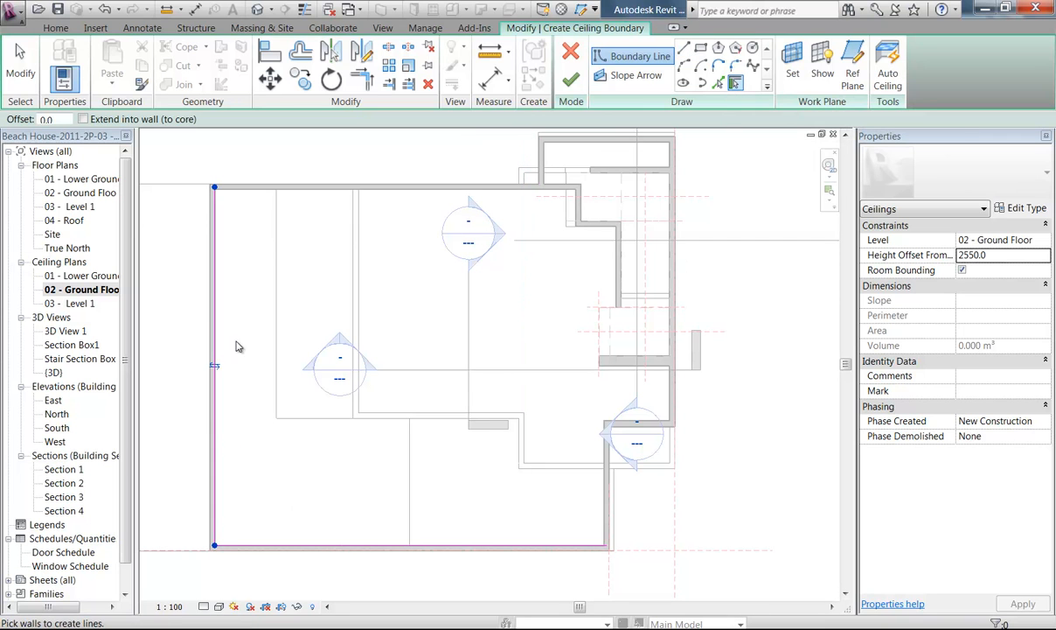
click(261, 188)
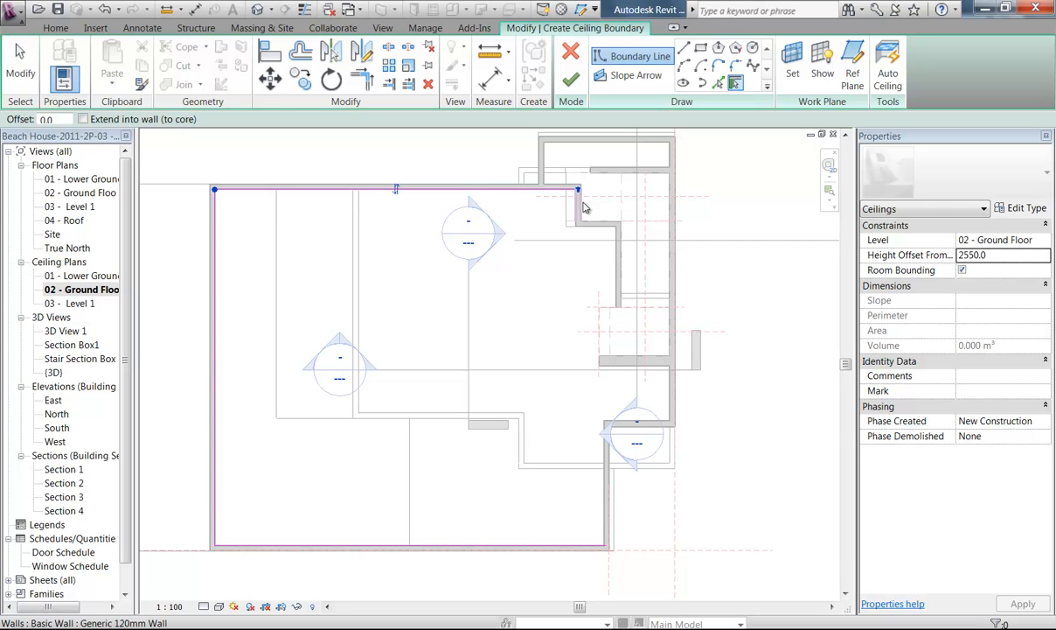
Add boundary lines along the room-side faces of the three stepped 120 mm walls at the upper-right, beside the stairs
middle_drag(586, 216, 517, 206)
scroll(515, 201, up, 3)
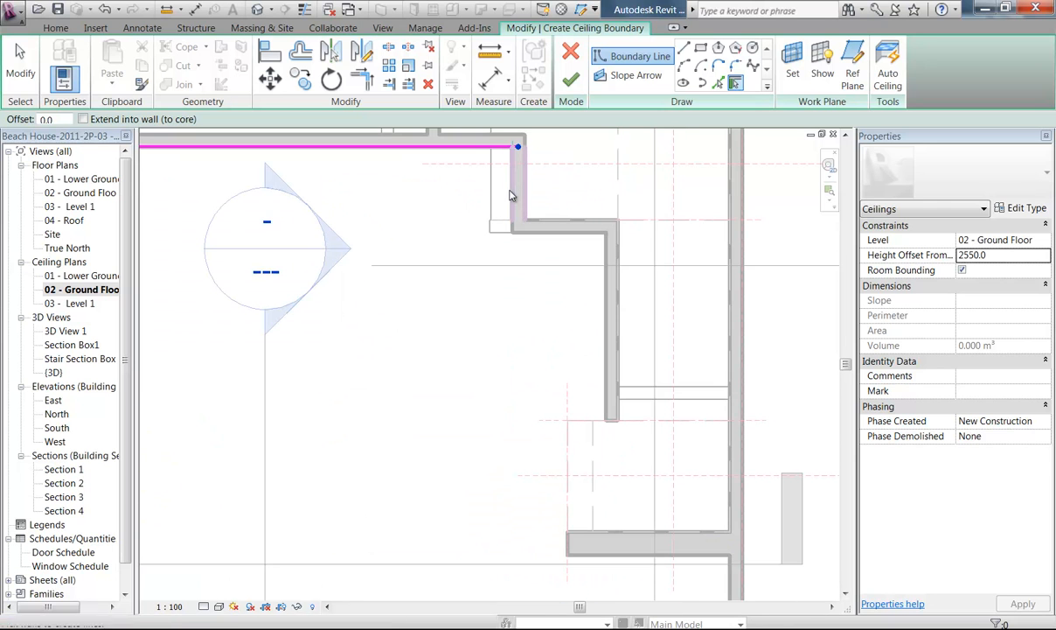
click(514, 194)
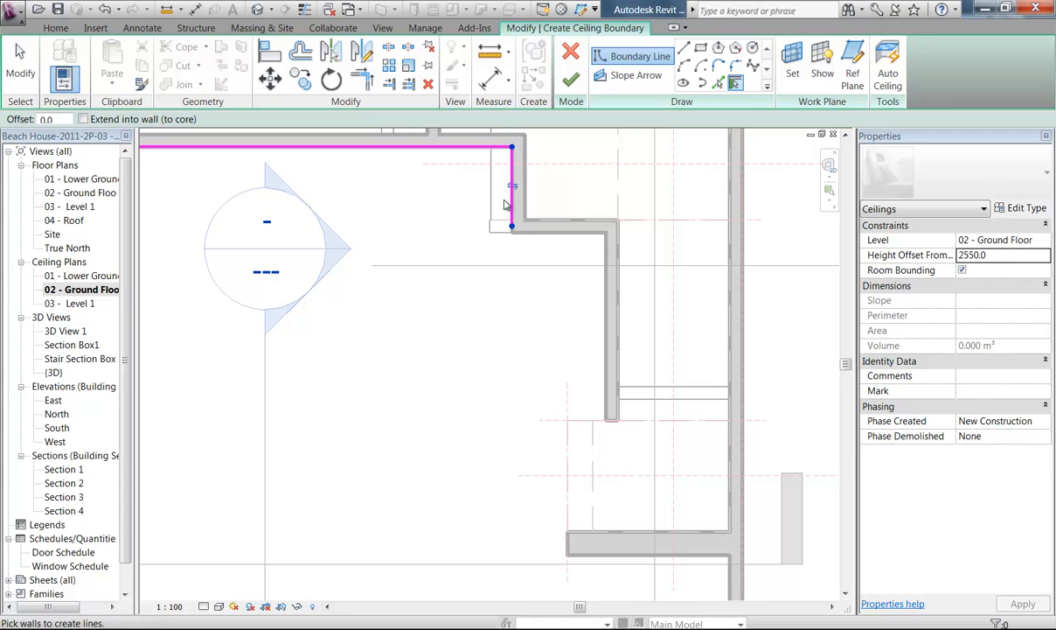
click(552, 231)
middle_drag(552, 230, 481, 302)
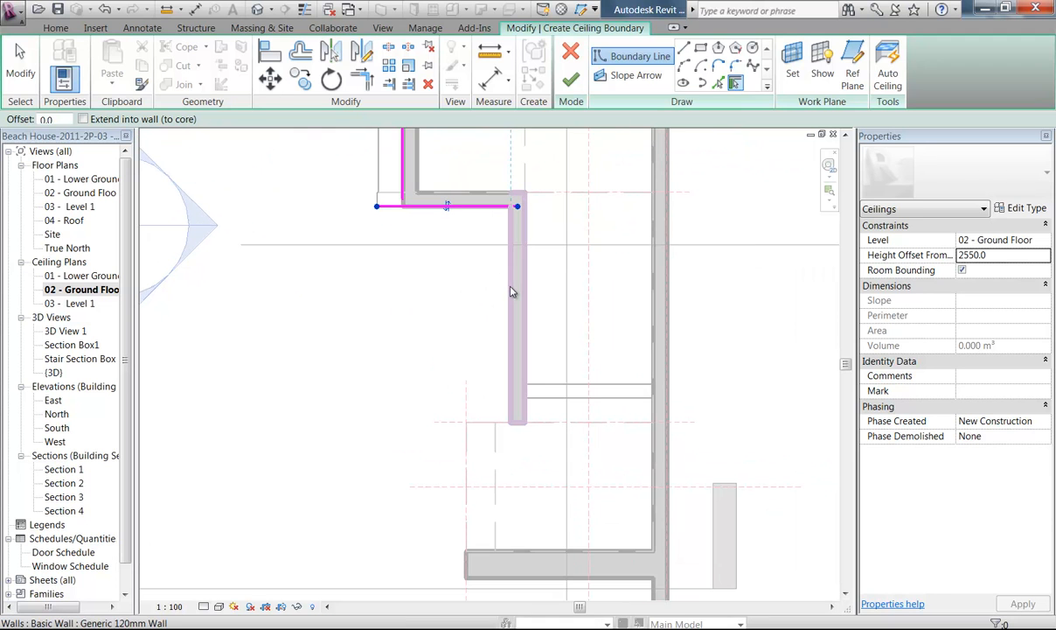
click(512, 293)
middle_drag(434, 348, 529, 350)
scroll(530, 350, down, 1)
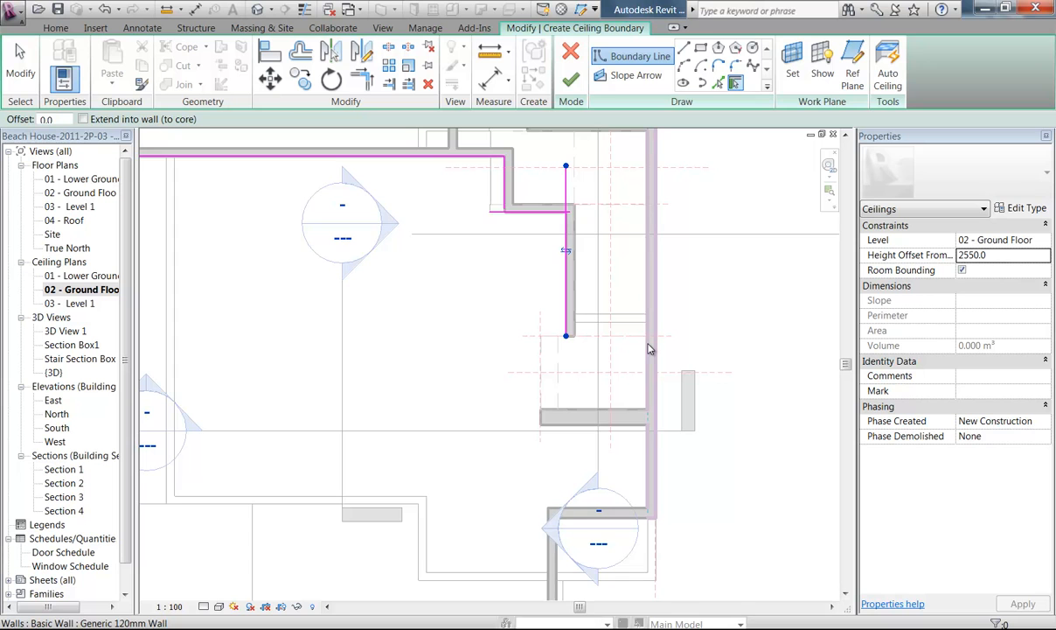
Pick the thick wall below the stairs, the right outer wall and the two lower-right corner walls as remaining boundary lines
click(622, 430)
click(648, 469)
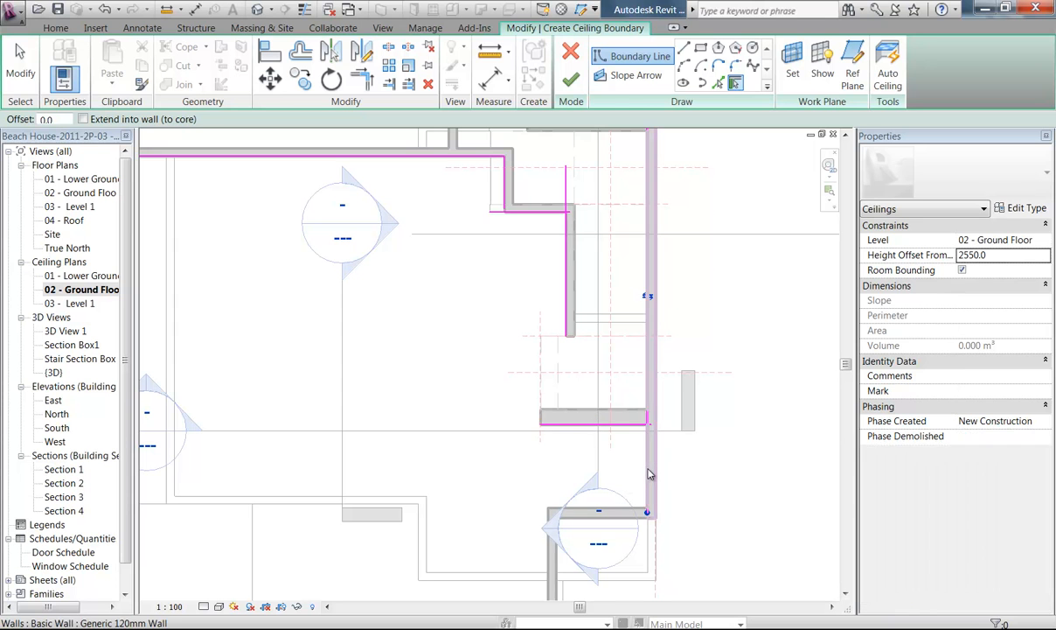
click(617, 512)
middle_drag(514, 462, 565, 372)
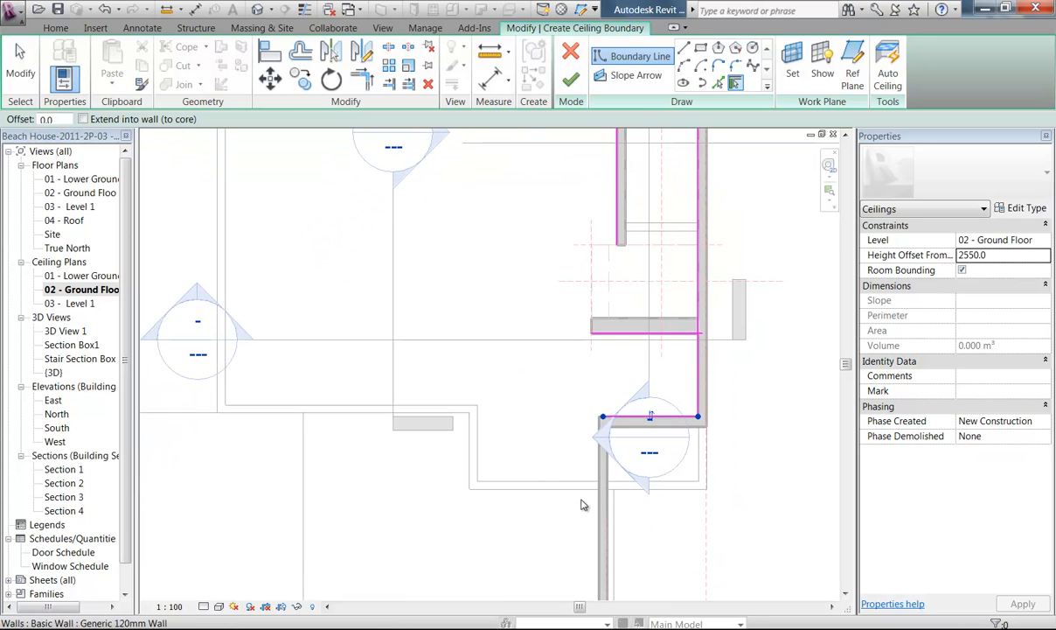
click(599, 516)
scroll(472, 450, down, 3)
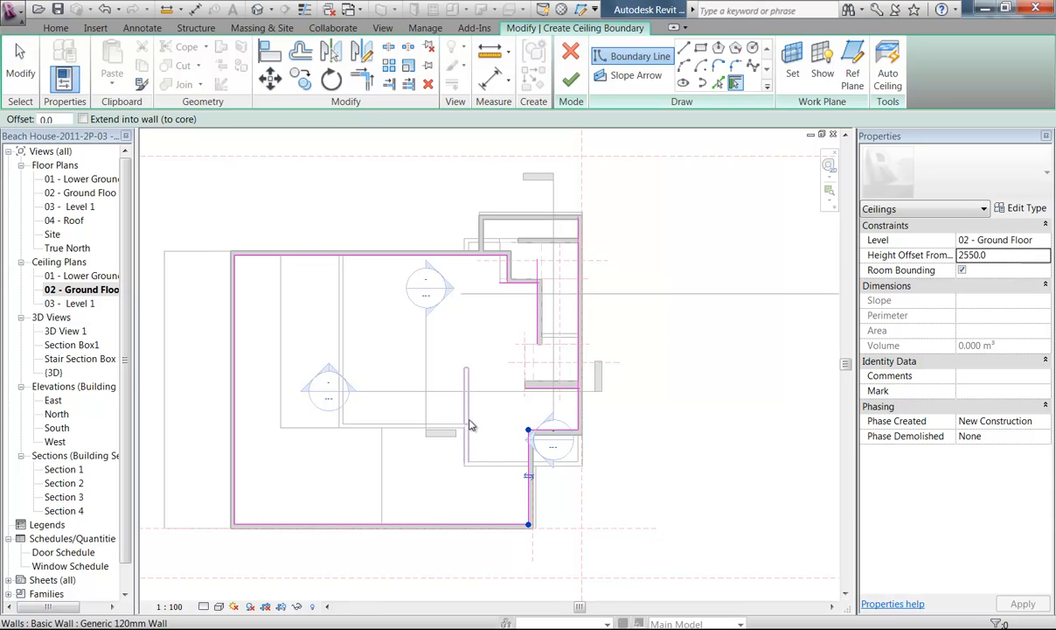
scroll(470, 425, up, 2)
Trim the boundary line beside the stairs to the thick wall line and stepped wall line, then finish the ground floor ceiling
click(362, 79)
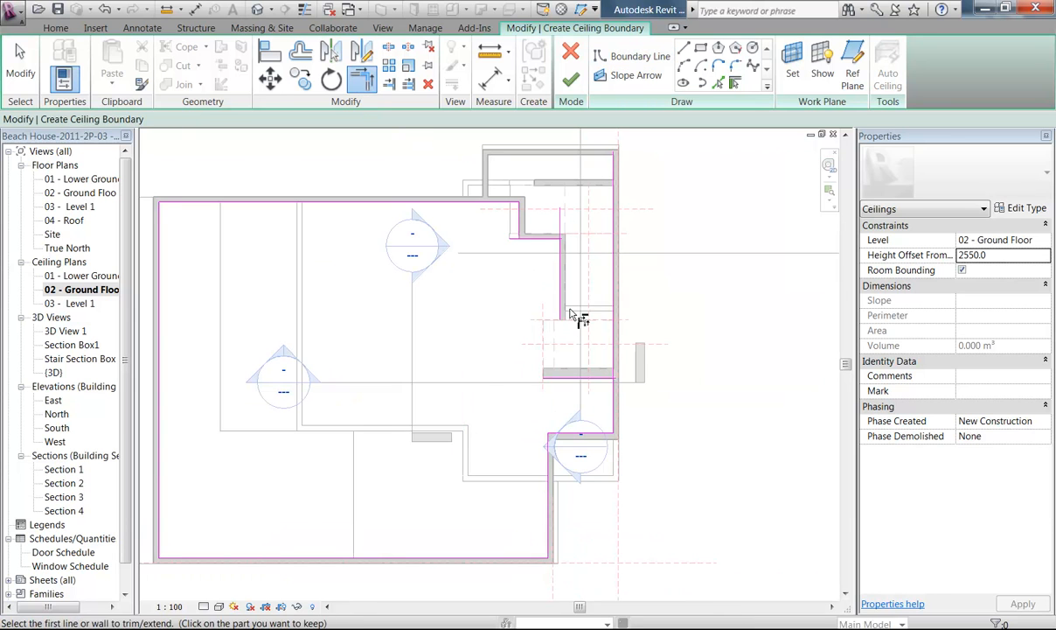
click(563, 302)
click(583, 378)
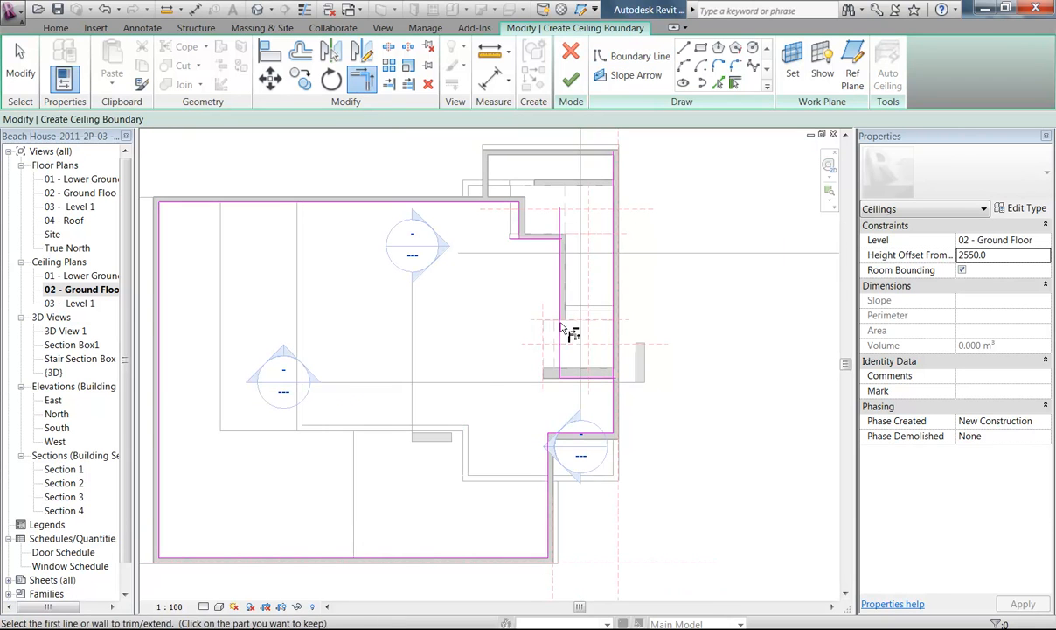
click(533, 240)
middle_drag(414, 380, 493, 380)
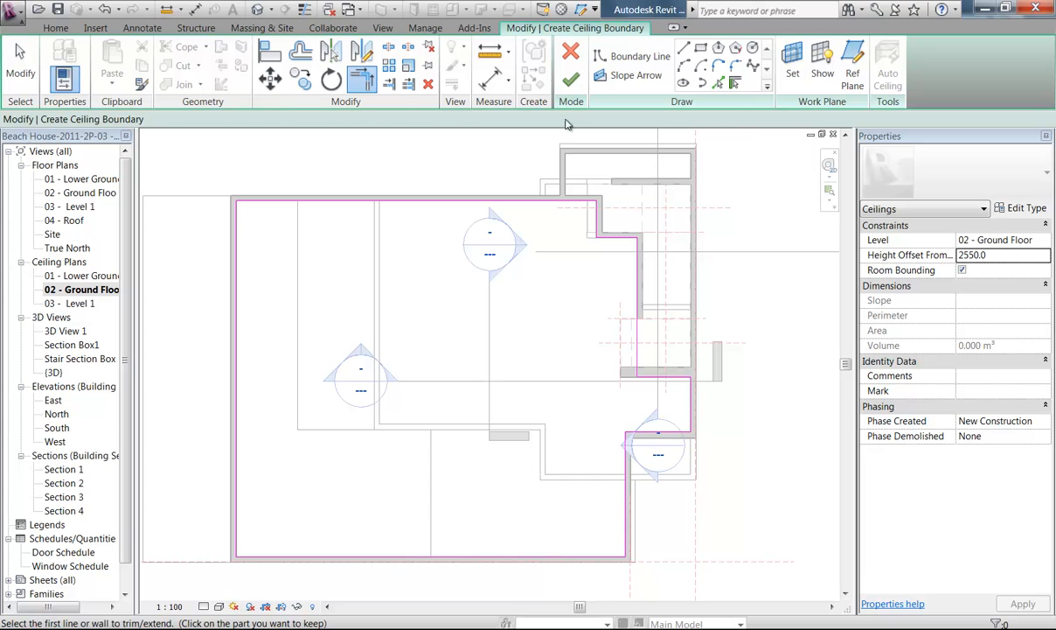
click(573, 81)
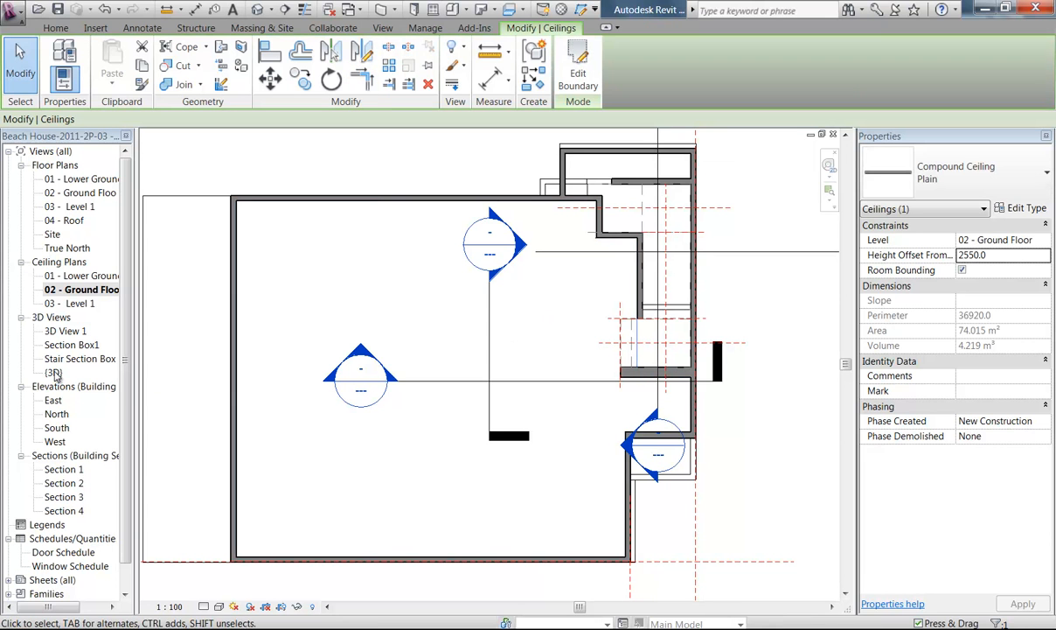
Open Section 1 and examine the new ground floor ceiling beneath the upper floor slab
double_click(63, 470)
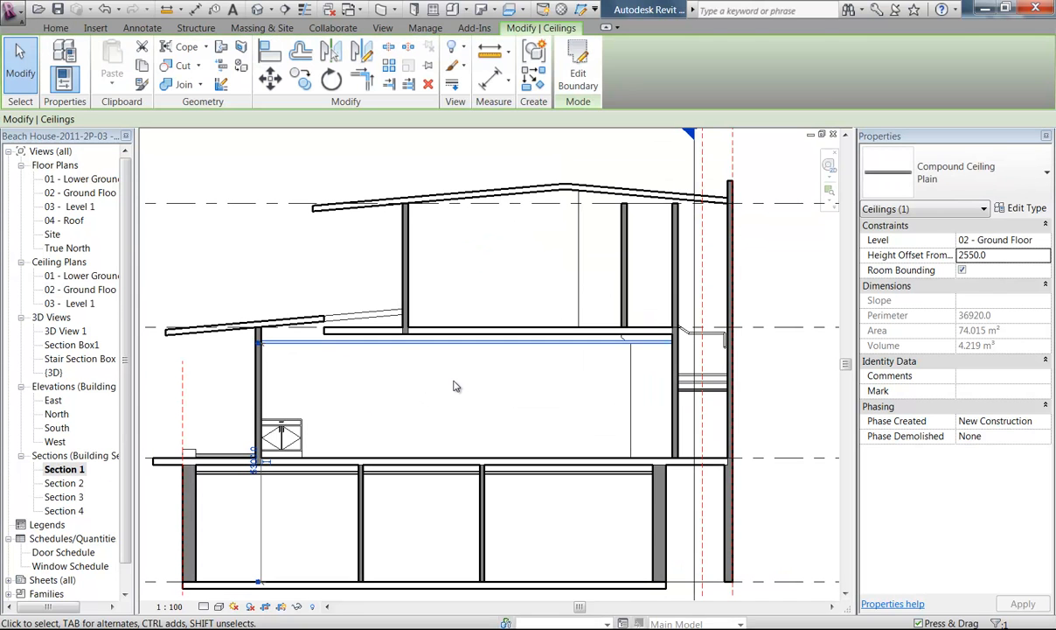
key(Escape)
scroll(632, 373, up, 3)
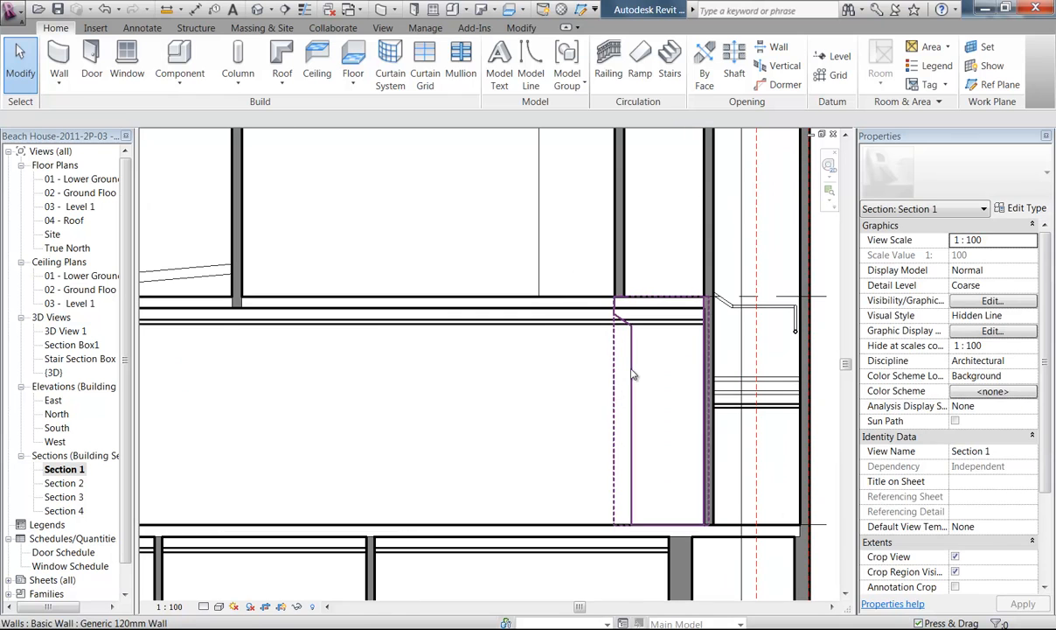
click(542, 330)
key(Escape)
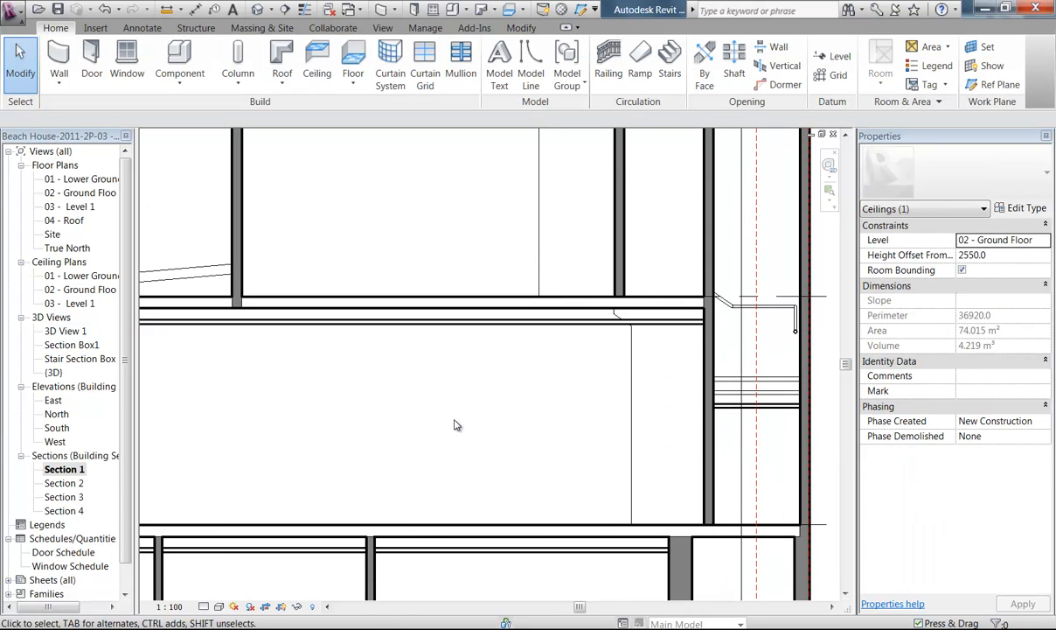
scroll(521, 400, down, 4)
middle_drag(521, 400, 501, 398)
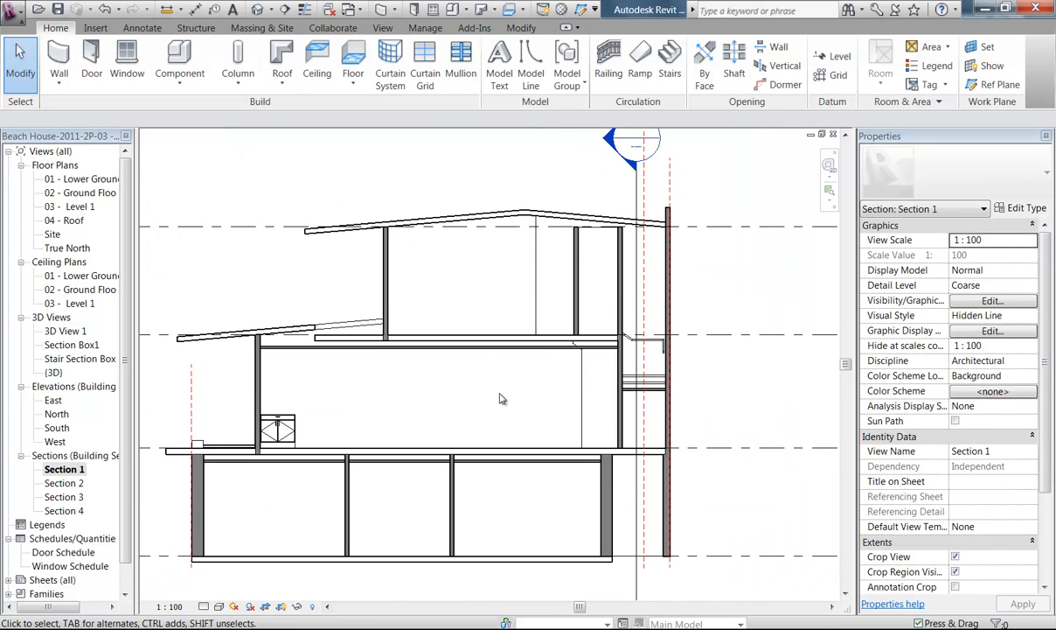
Open 3D View 1 and tilt the camera up from the stairwell to view the ground floor ceiling
double_click(66, 330)
shift+middle_drag(489, 389, 529, 381)
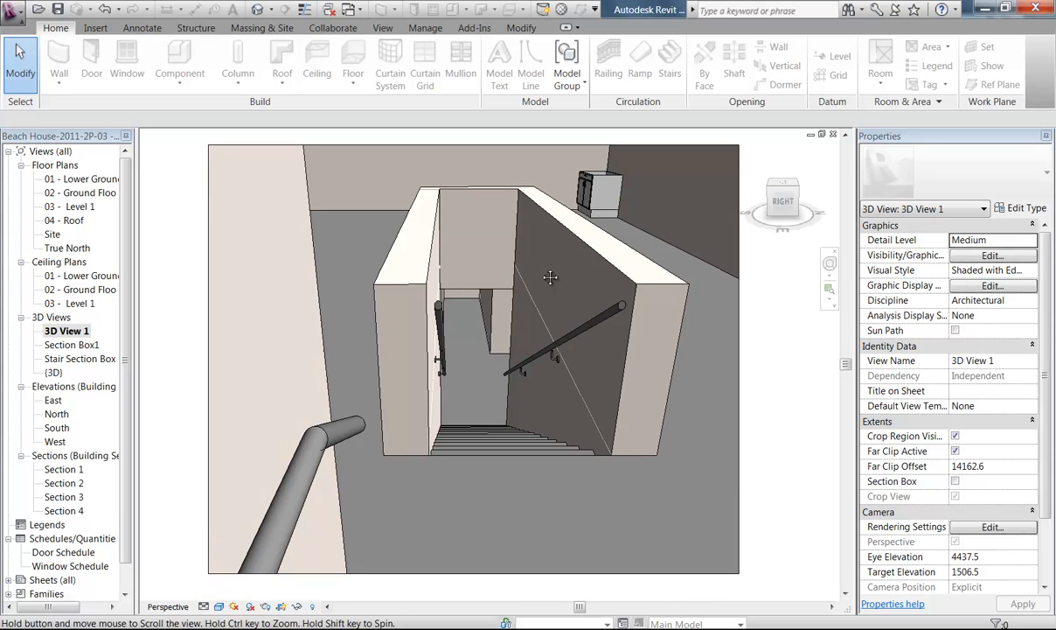
scroll(530, 389, down, 2)
click(829, 263)
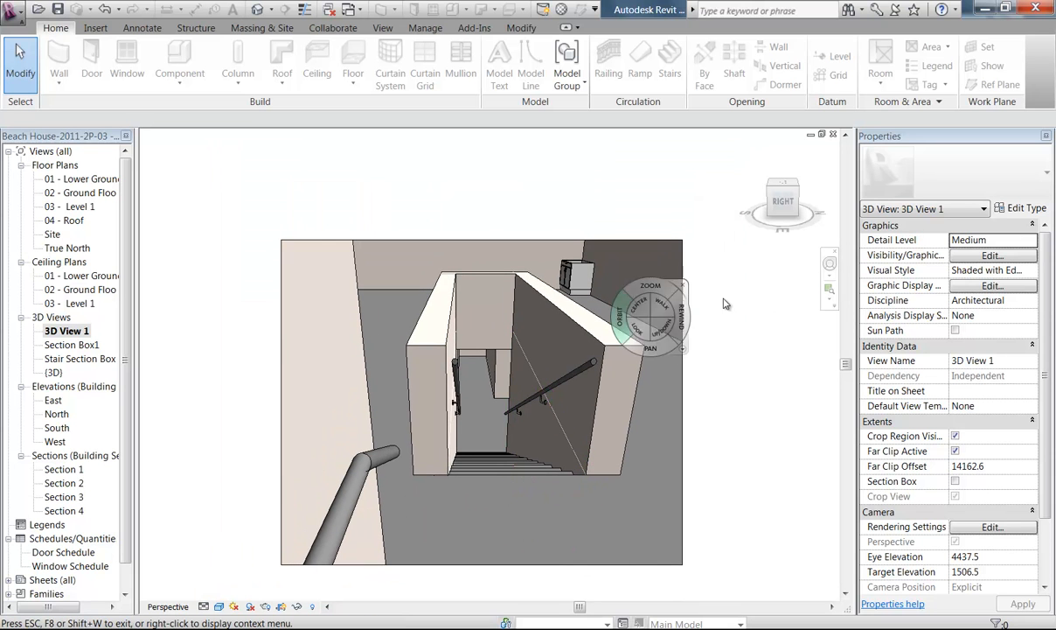
drag(400, 382, 416, 297)
drag(420, 359, 393, 324)
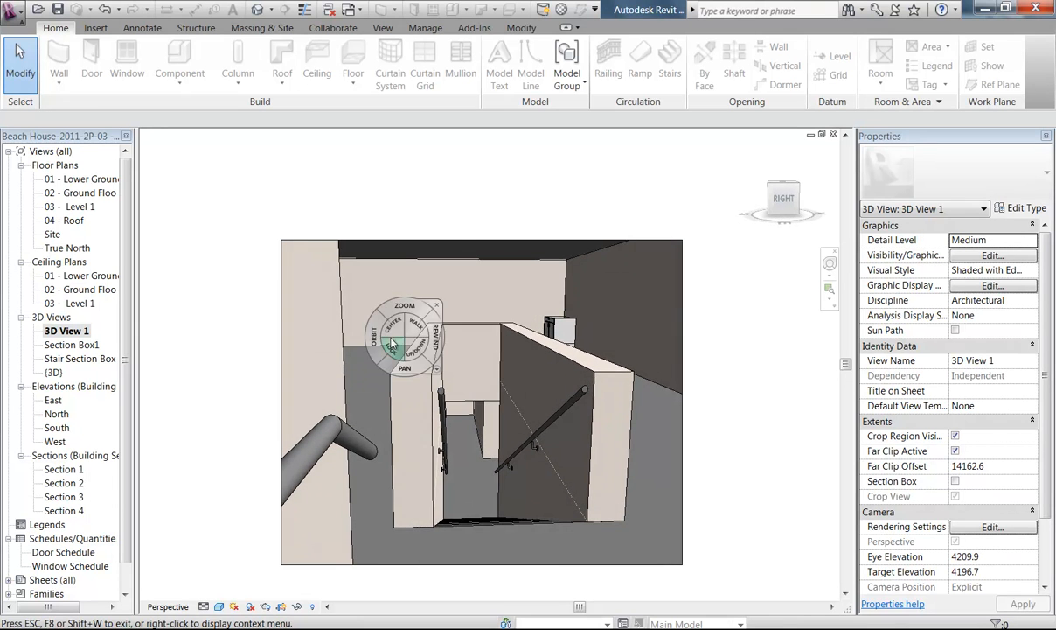
key(Escape)
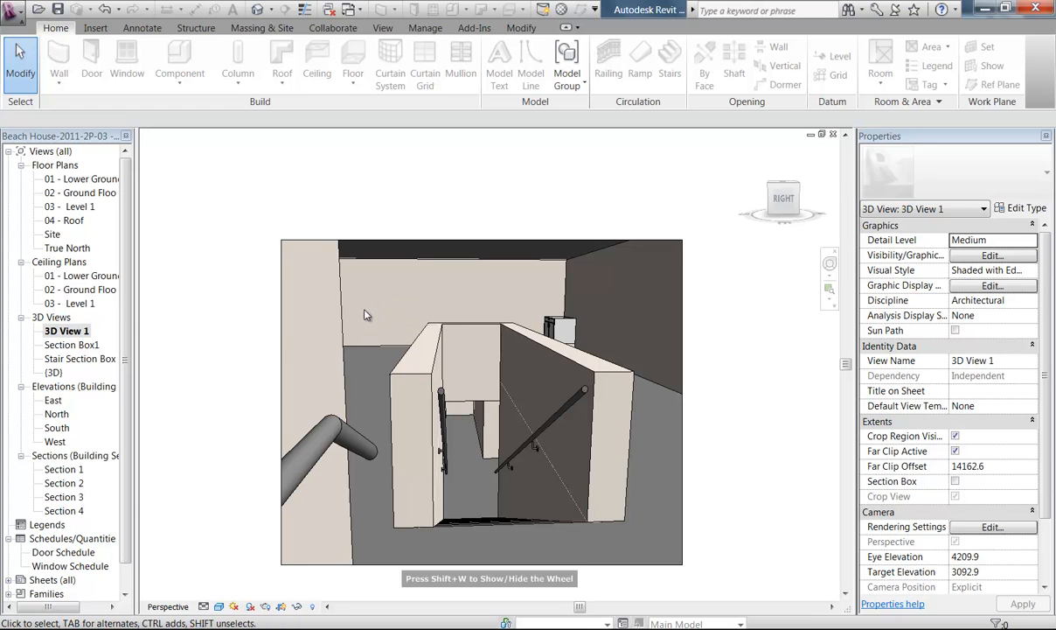
Return to Section 1 and examine the ceilings across the levels, including the middle lower ground floor ceiling
double_click(64, 512)
double_click(64, 469)
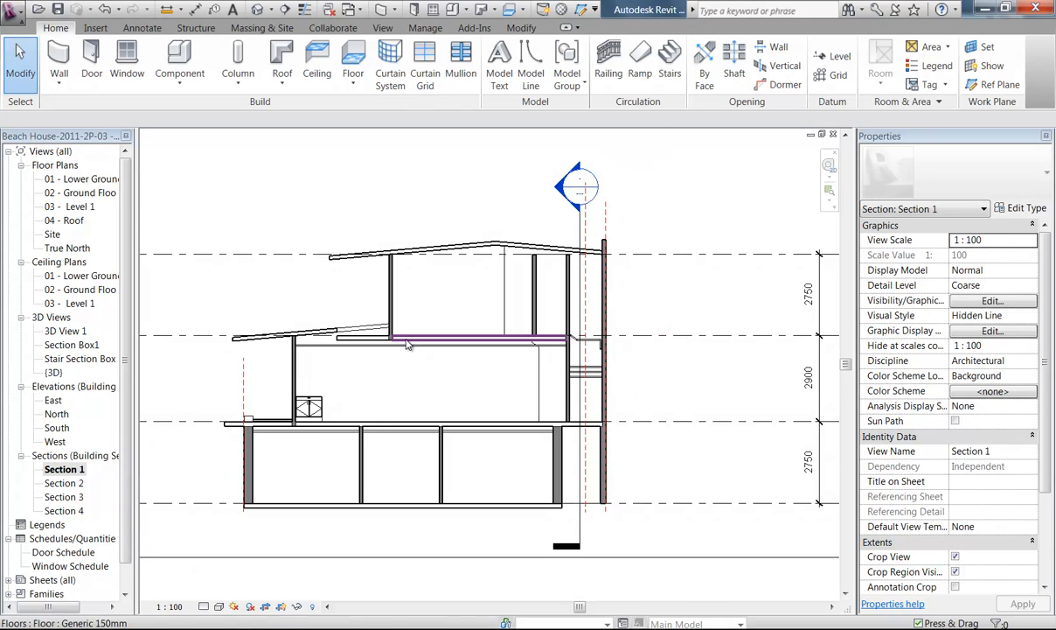
scroll(405, 345, up, 2)
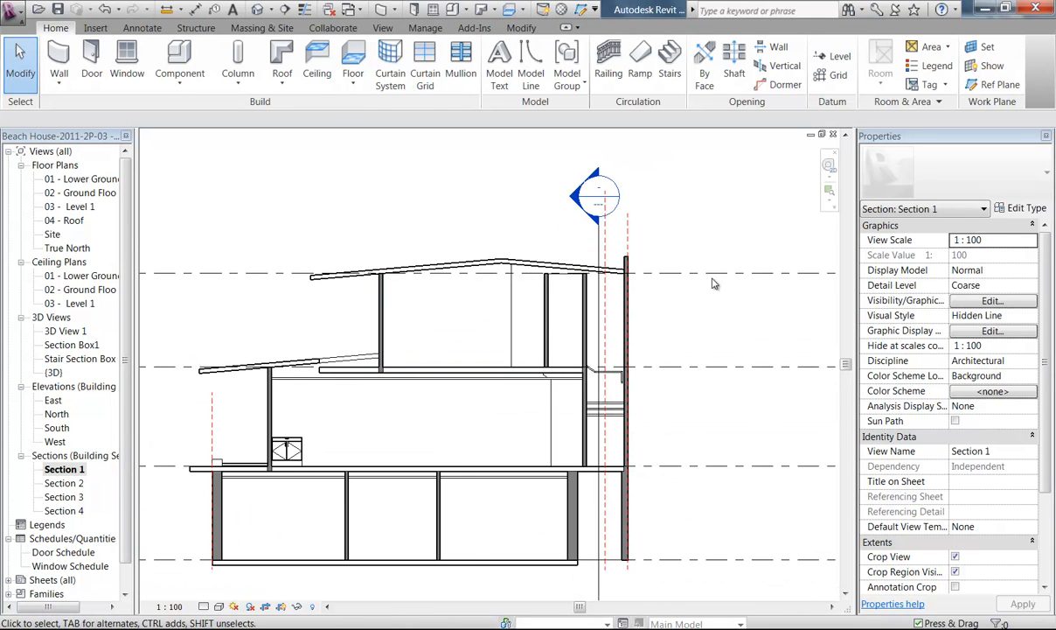
scroll(699, 289, down, 1)
mouse_move(650, 309)
middle_down()
mouse_move(527, 311)
mouse_move(636, 313)
middle_up()
scroll(466, 292, up, 1)
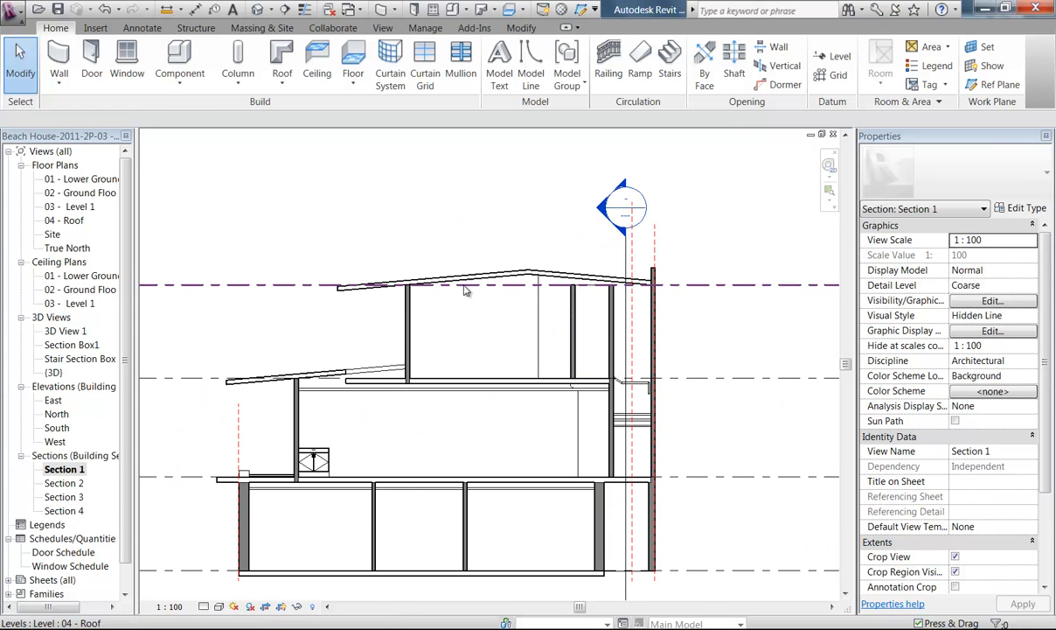
click(424, 487)
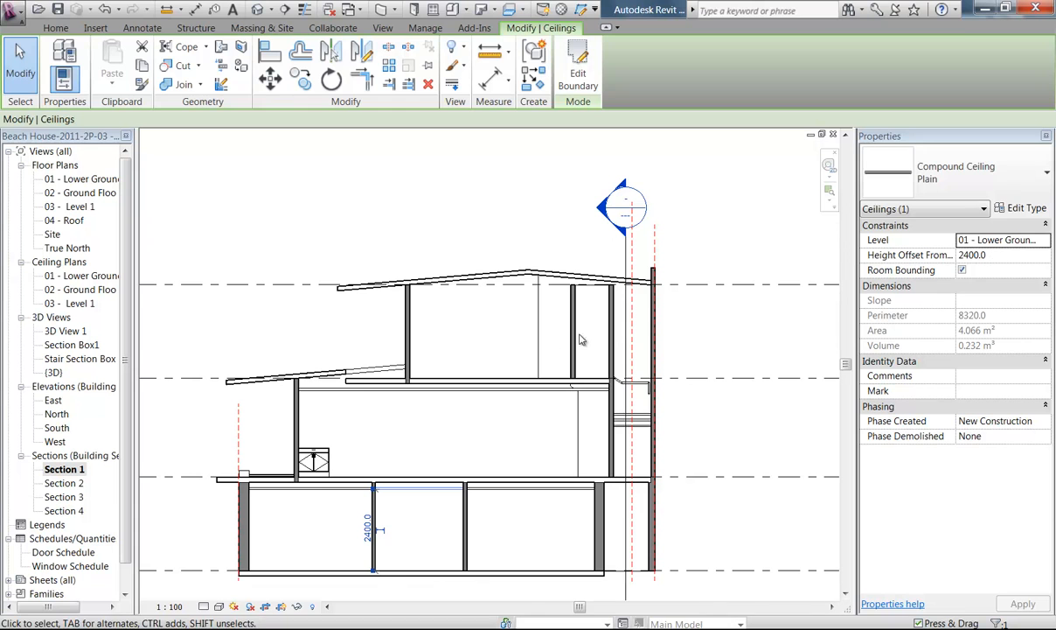
key(Escape)
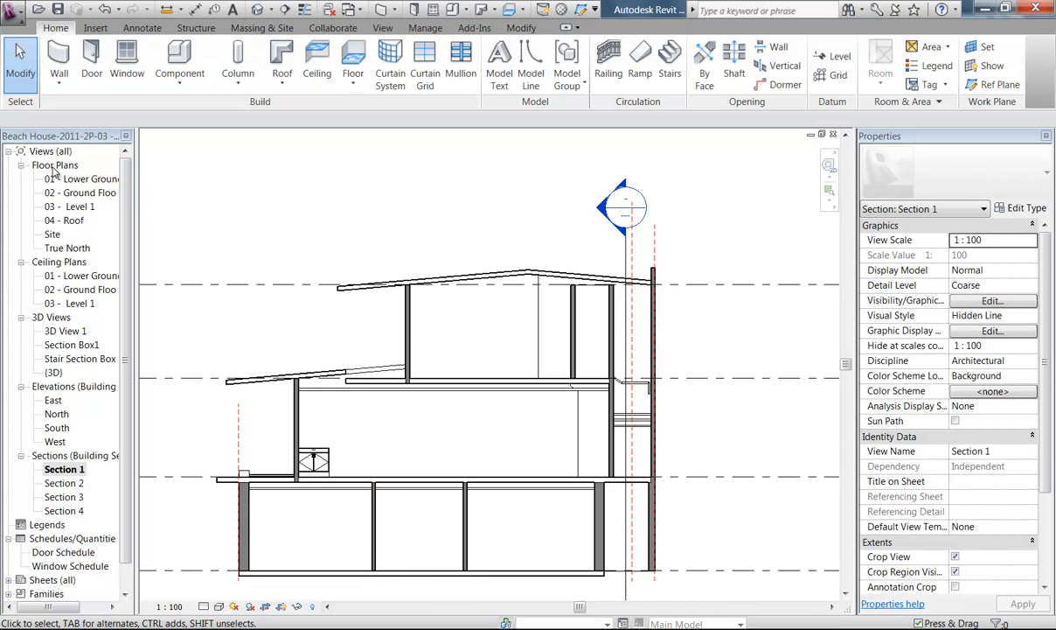
Start another sketched Compound Ceiling: Plain from the 02 - Ground Floor ceiling plan, and switch to the 02 - Ground Floor floor plan for sketching
double_click(75, 193)
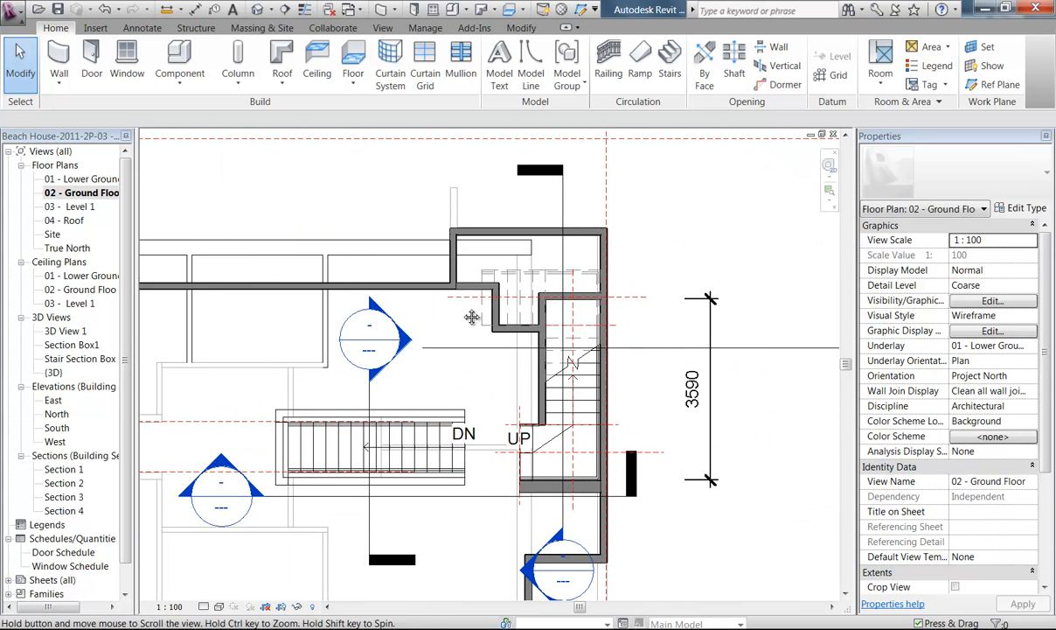
scroll(588, 232, up, 5)
double_click(78, 289)
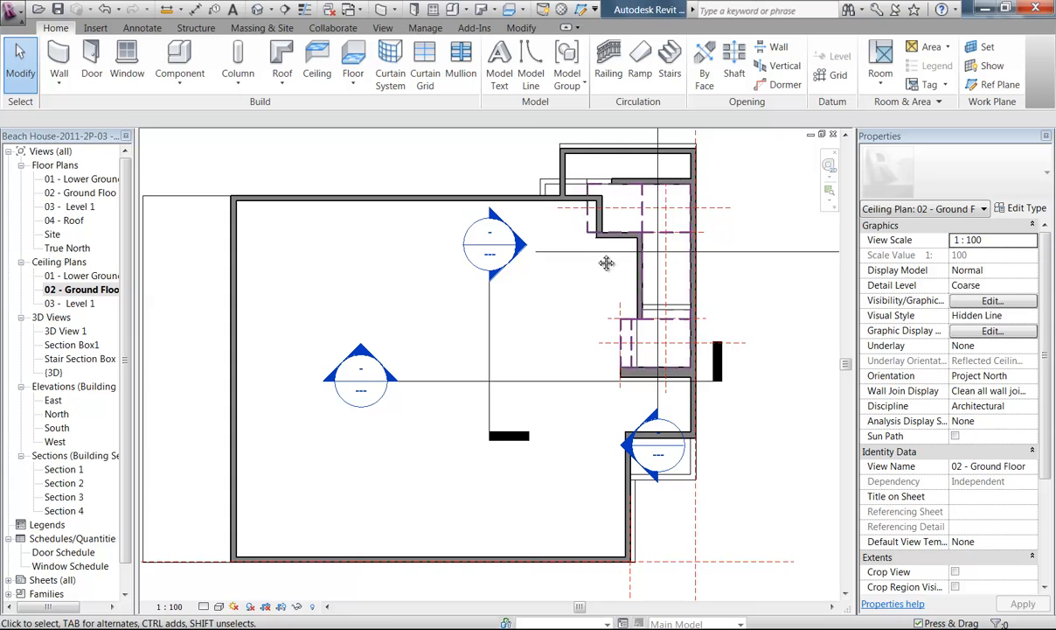
scroll(606, 263, up, 3)
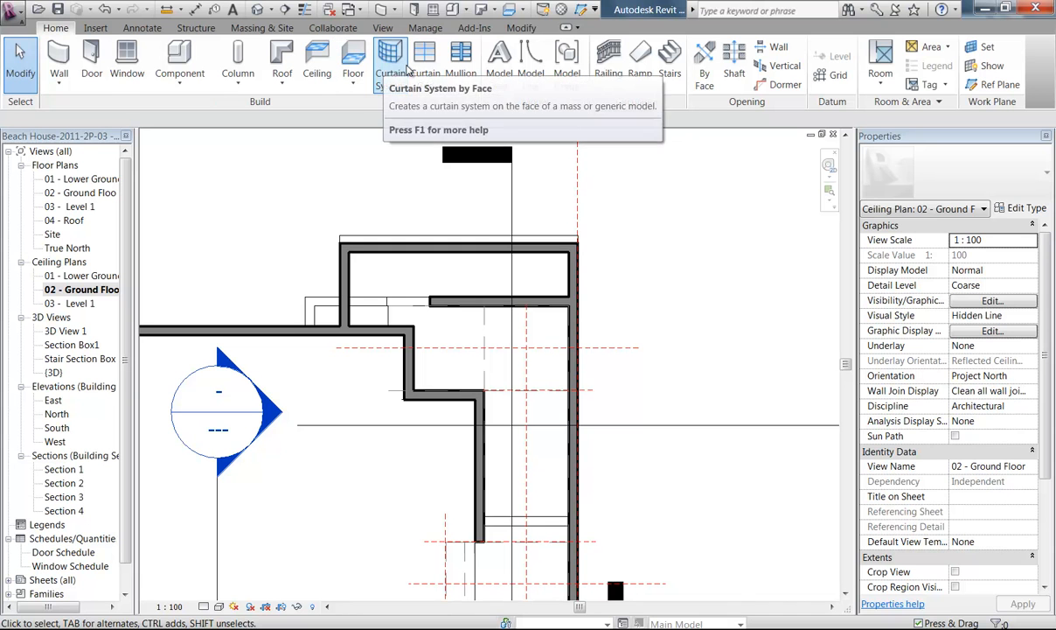
click(313, 70)
scroll(427, 237, up, 2)
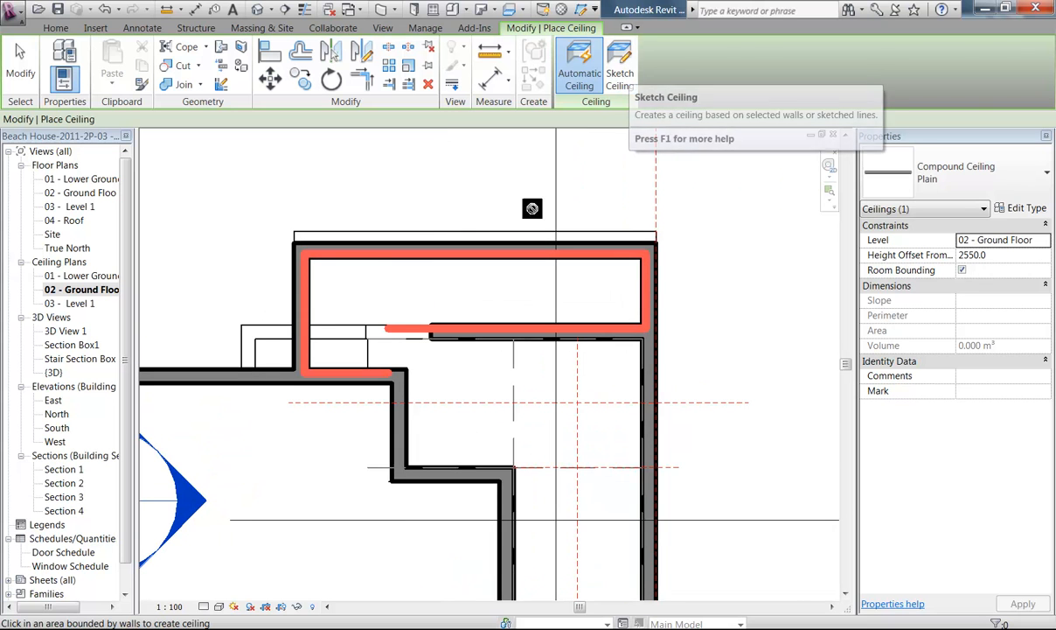
click(622, 75)
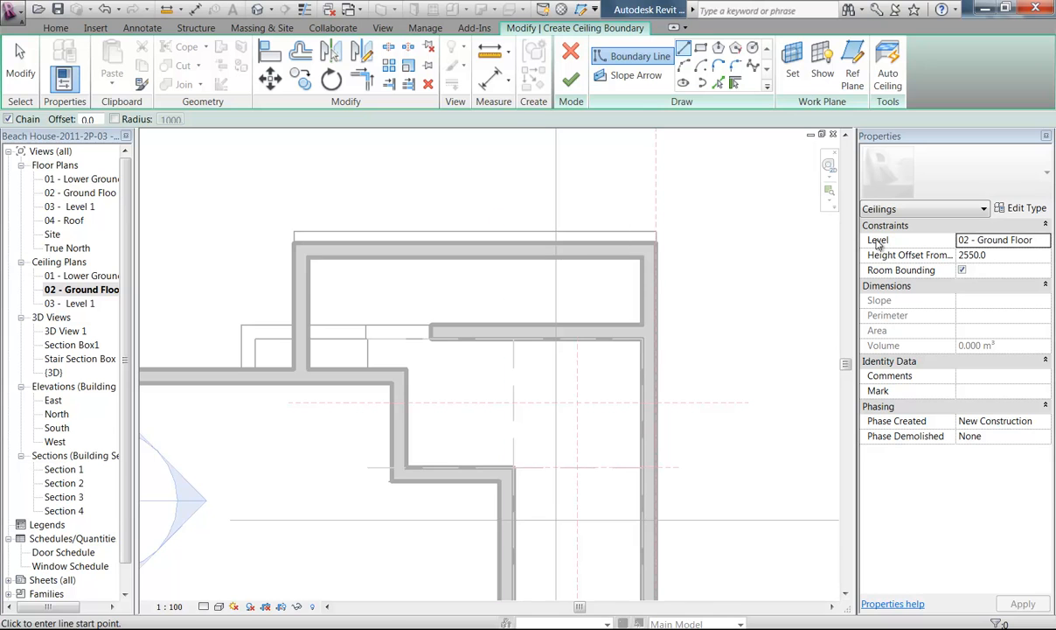
double_click(68, 193)
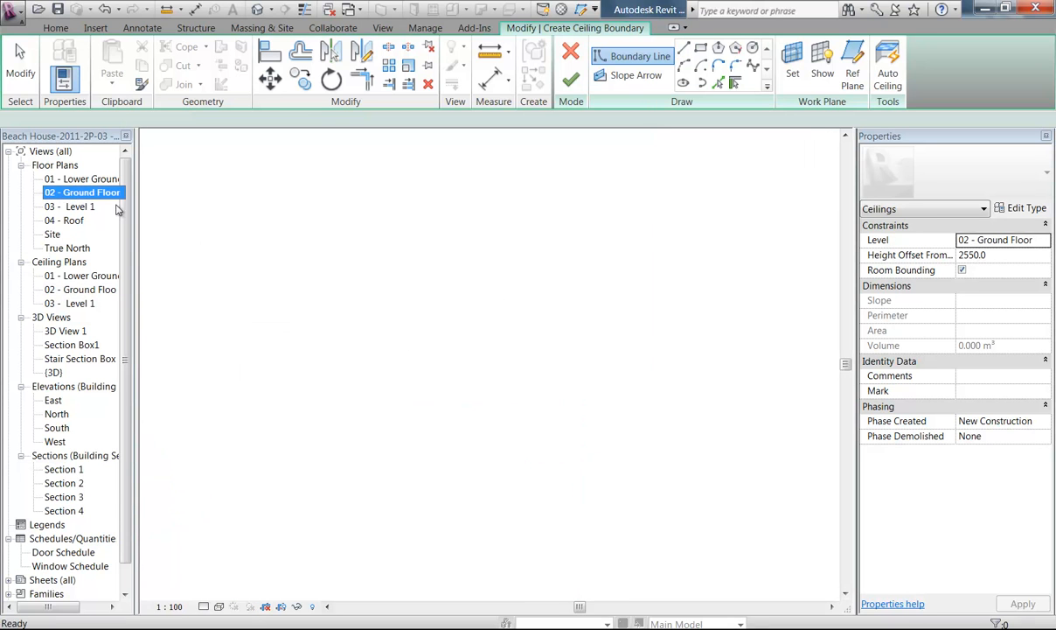
middle_drag(592, 291, 380, 360)
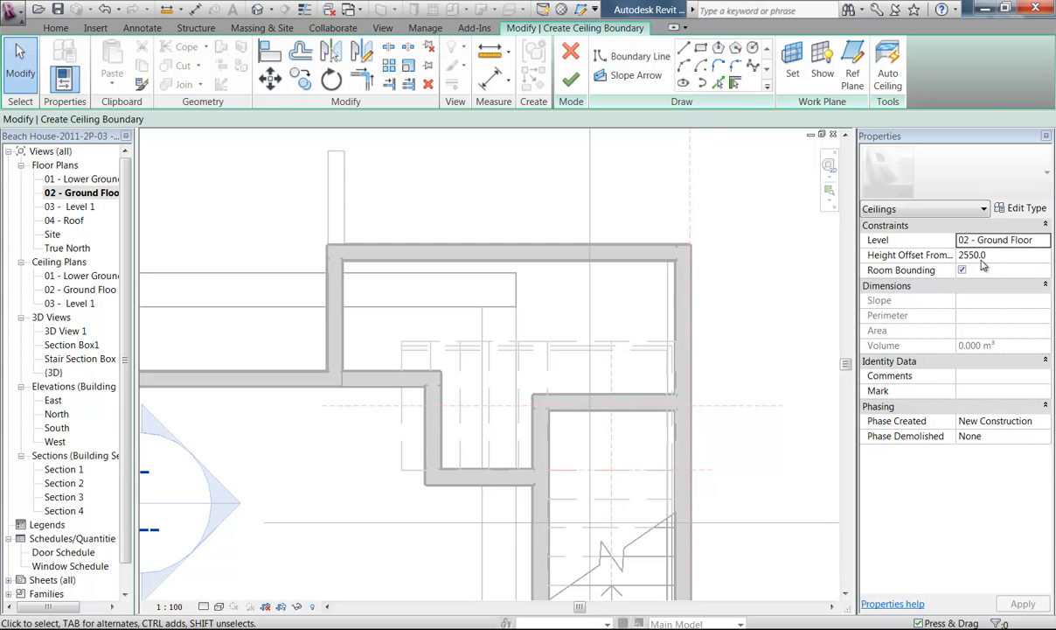
Pick the small room's upper wall, right wall, both stair enclosure walls and short lower wall as ceiling boundary lines
click(735, 83)
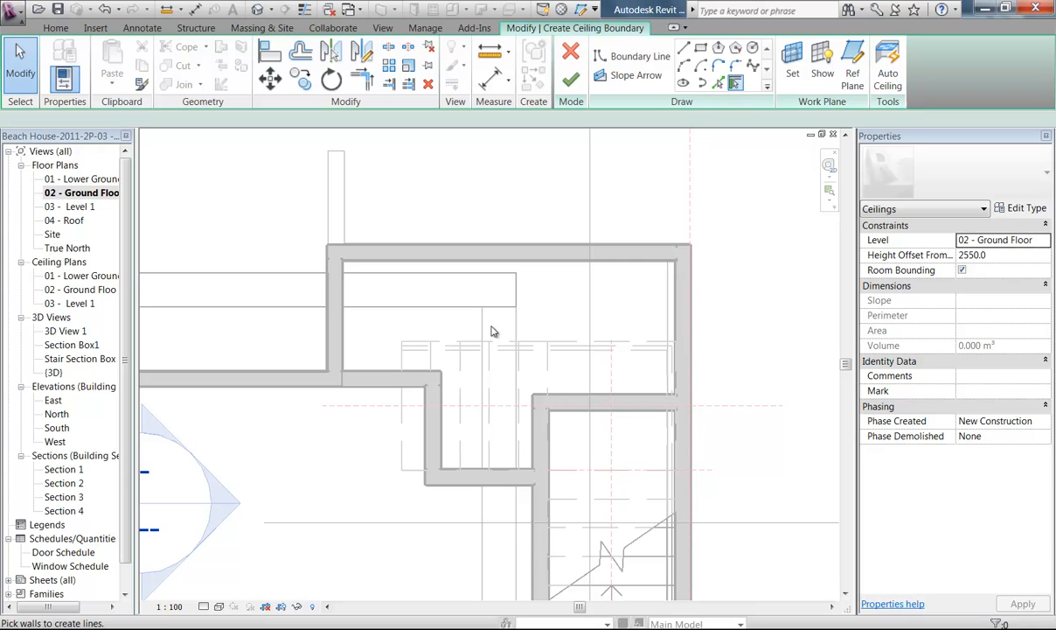
click(436, 264)
click(674, 299)
click(636, 401)
click(535, 446)
click(470, 464)
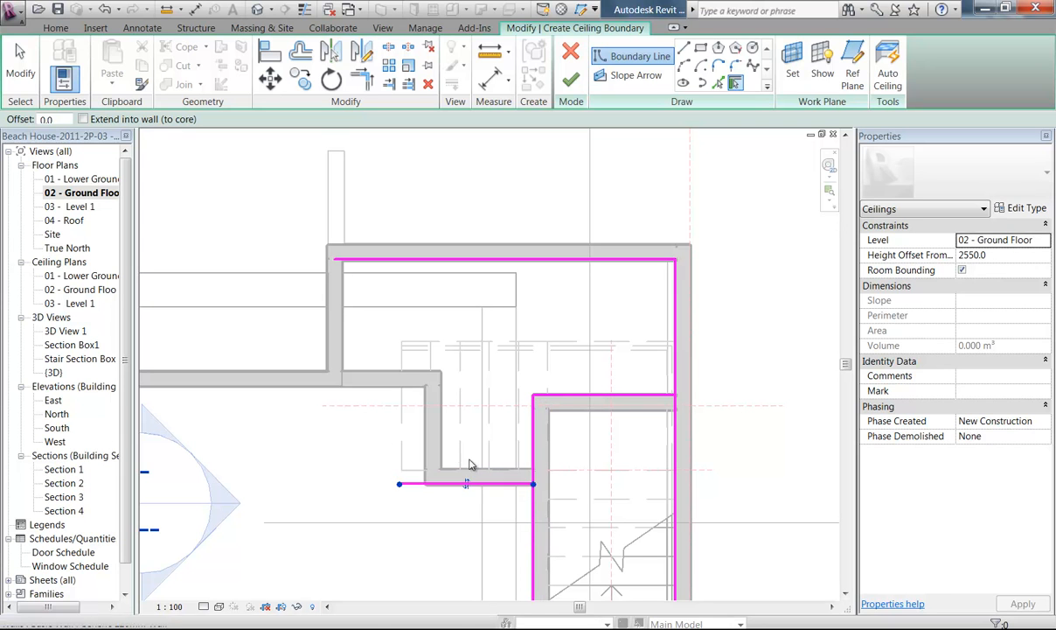
Add boundary lines along the stepped walls and left wall, and flip the short lower line to the room-side face
click(439, 447)
click(426, 432)
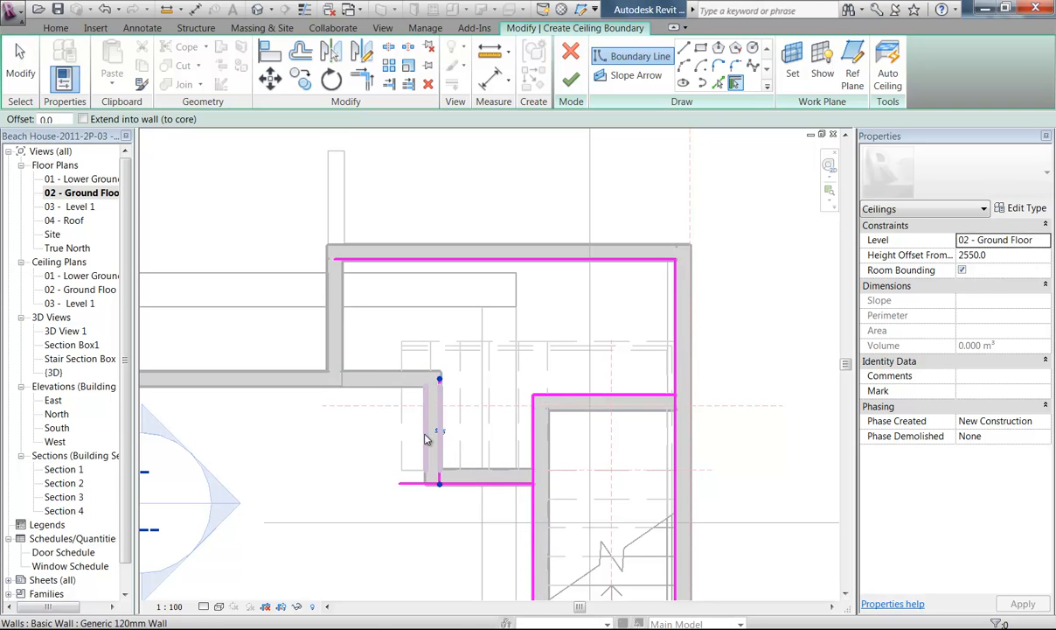
click(374, 376)
click(343, 350)
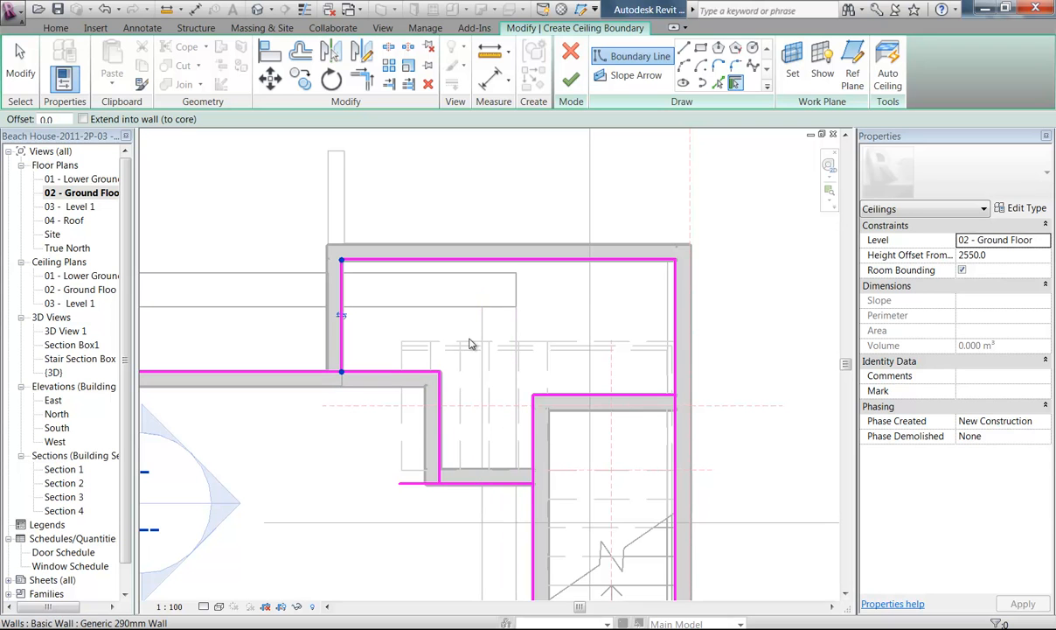
key(Escape)
key(Escape)
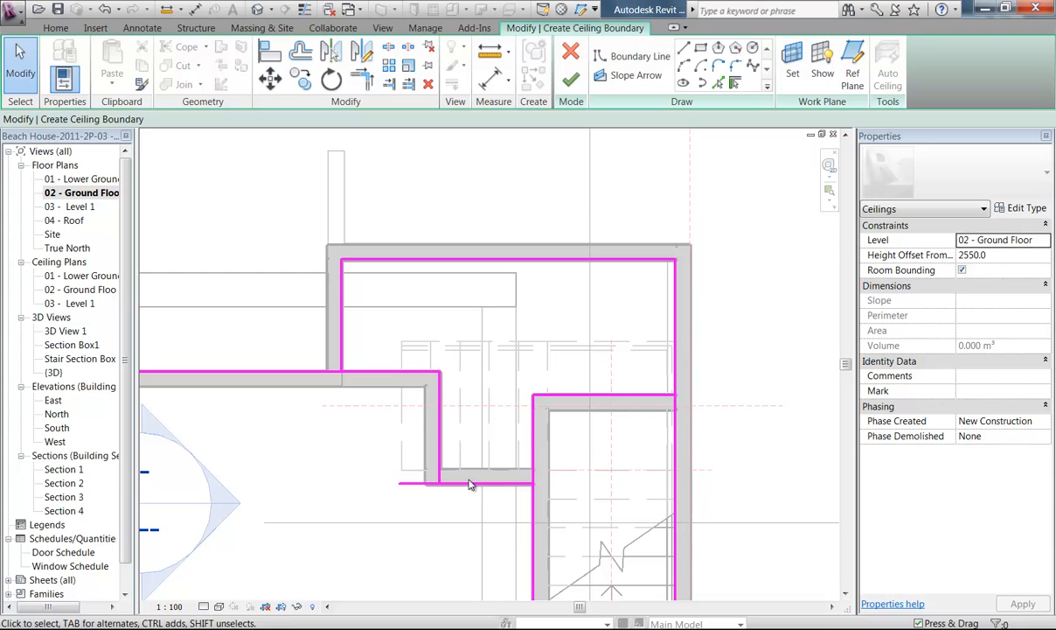
click(469, 482)
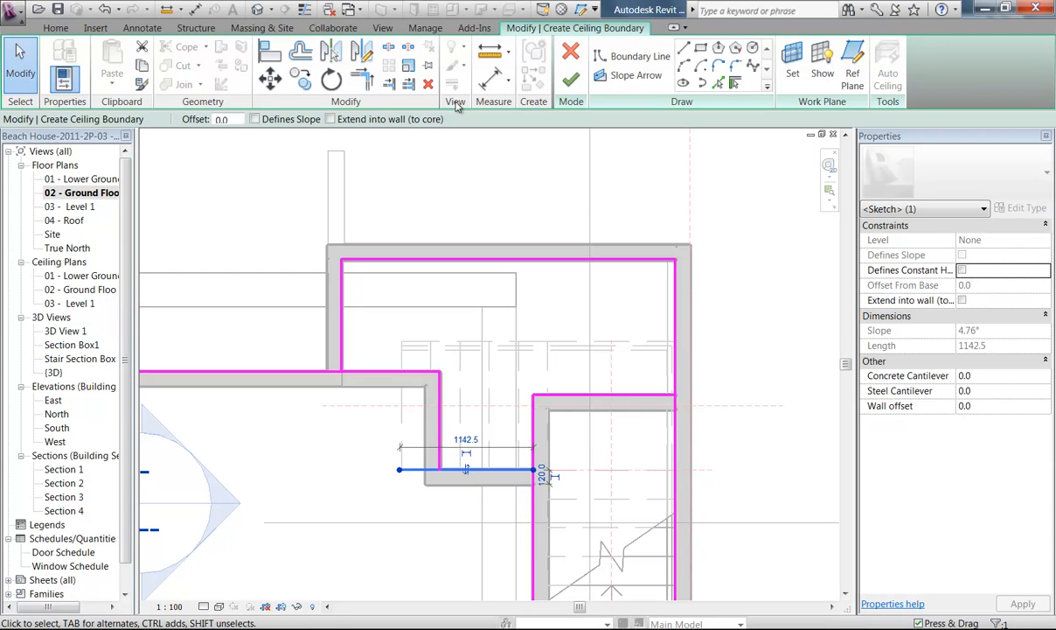
Trim the overlapping boundary lines at the small room's corners into one closed L-shaped loop
click(362, 78)
click(440, 437)
click(492, 477)
click(629, 397)
click(673, 355)
click(392, 378)
click(343, 356)
scroll(446, 324, up, 3)
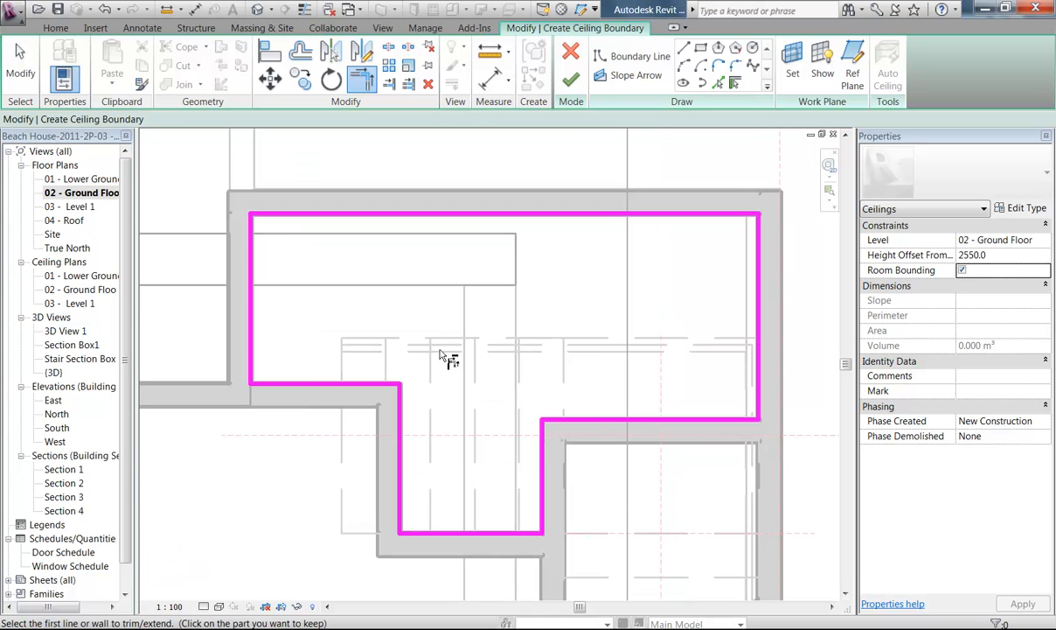
Set the small room ceiling's height offset to 2100 and finish the sketch
click(977, 254)
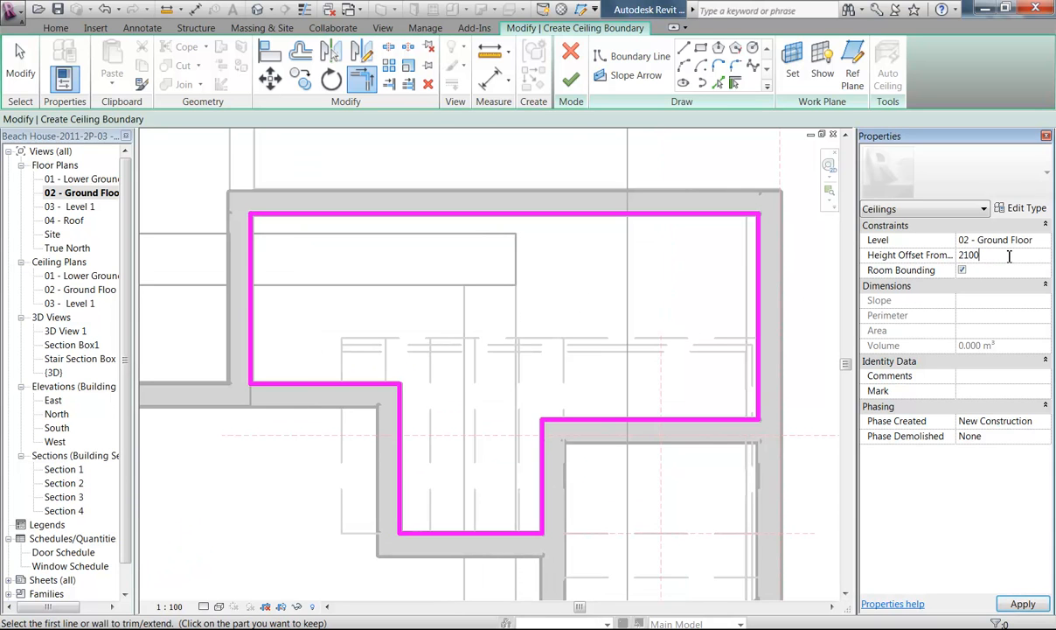
middle_drag(483, 288, 511, 288)
scroll(514, 280, down, 2)
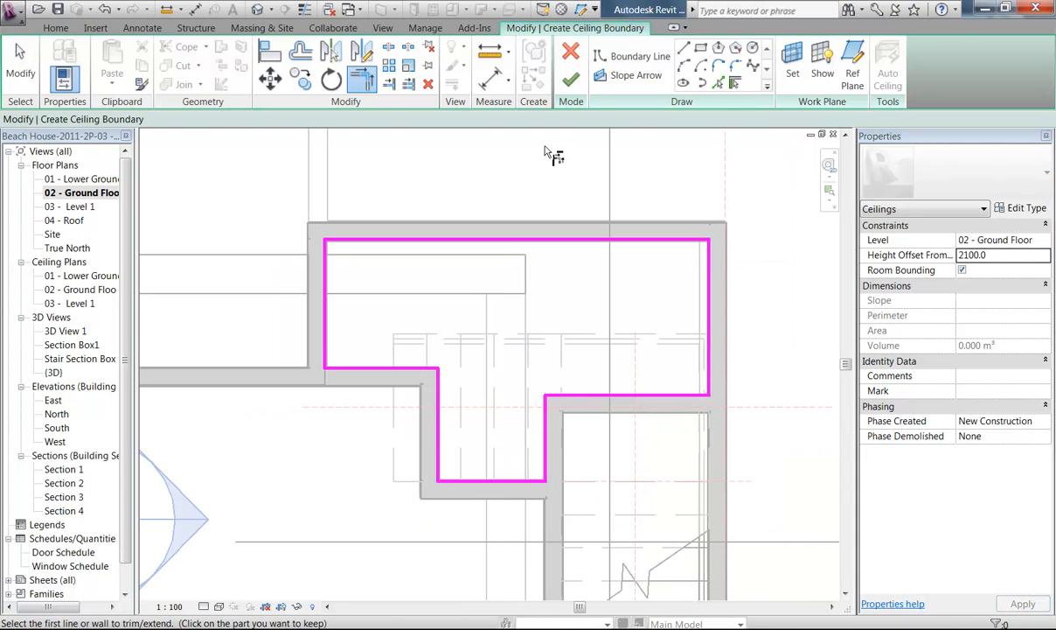
click(571, 81)
middle_drag(342, 309, 377, 355)
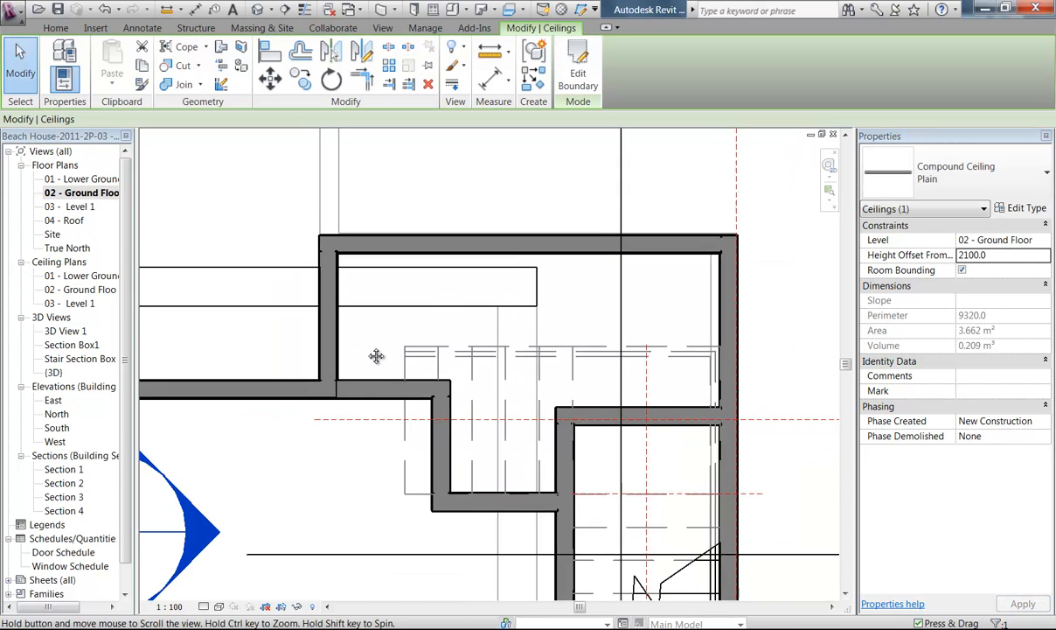
Deselect the ceiling and open the section view from its section mark in the ground floor plan
scroll(347, 341, down, 2)
click(282, 229)
scroll(348, 207, down, 2)
middle_drag(386, 293, 406, 219)
double_click(451, 483)
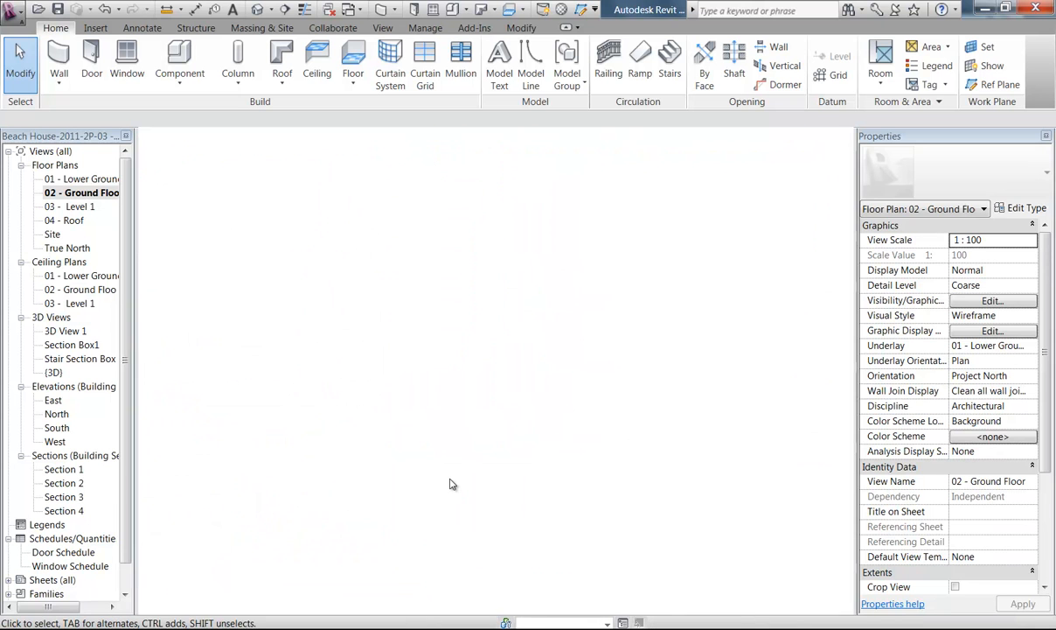
In the ground floor ceiling plan, move the small room ceiling's short horizontal boundary edge by 580 to the short wall's upper face and finish the sketch
scroll(538, 332, down, 2)
scroll(538, 354, down, 2)
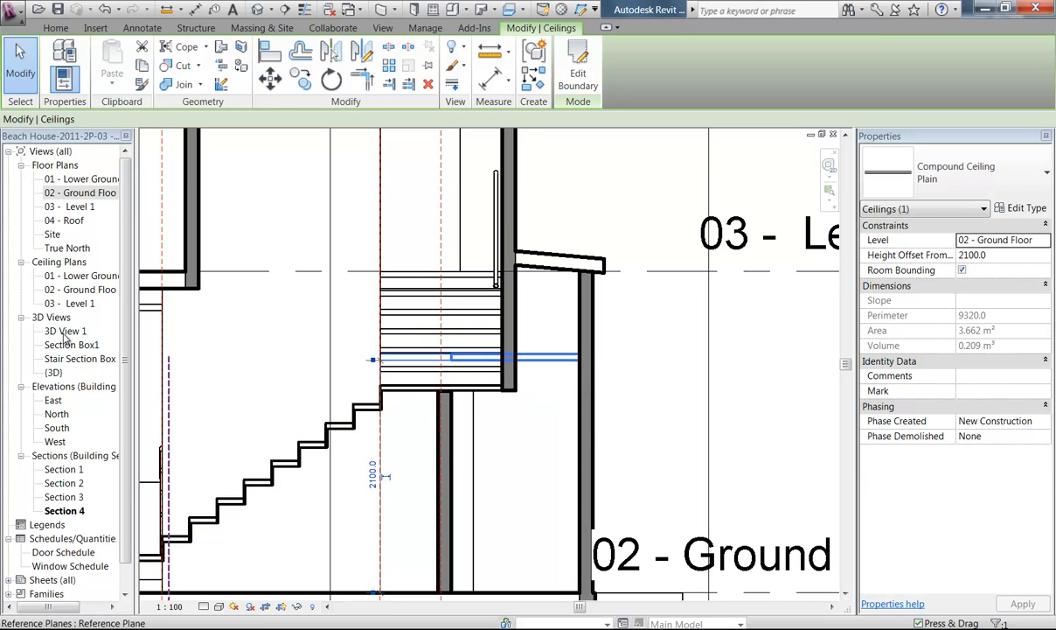
double_click(66, 289)
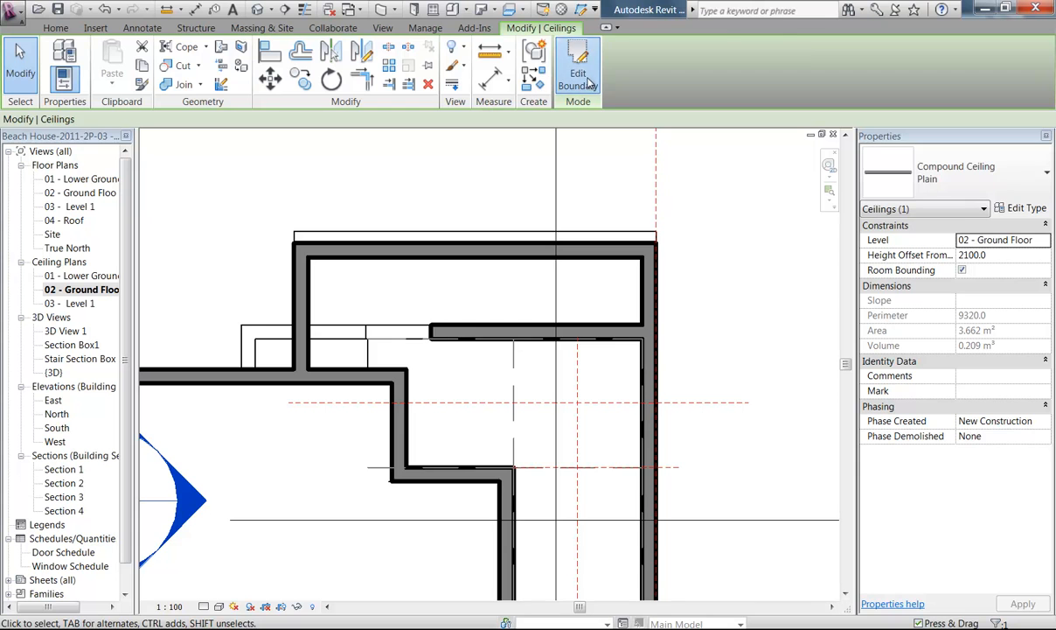
middle_drag(491, 356, 453, 373)
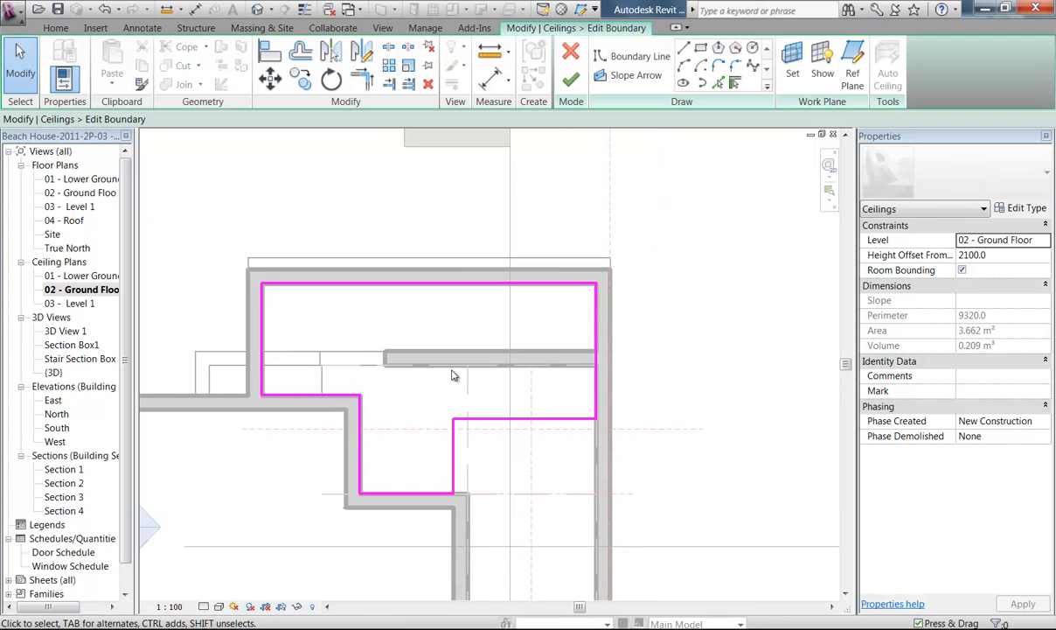
scroll(453, 373, up, 1)
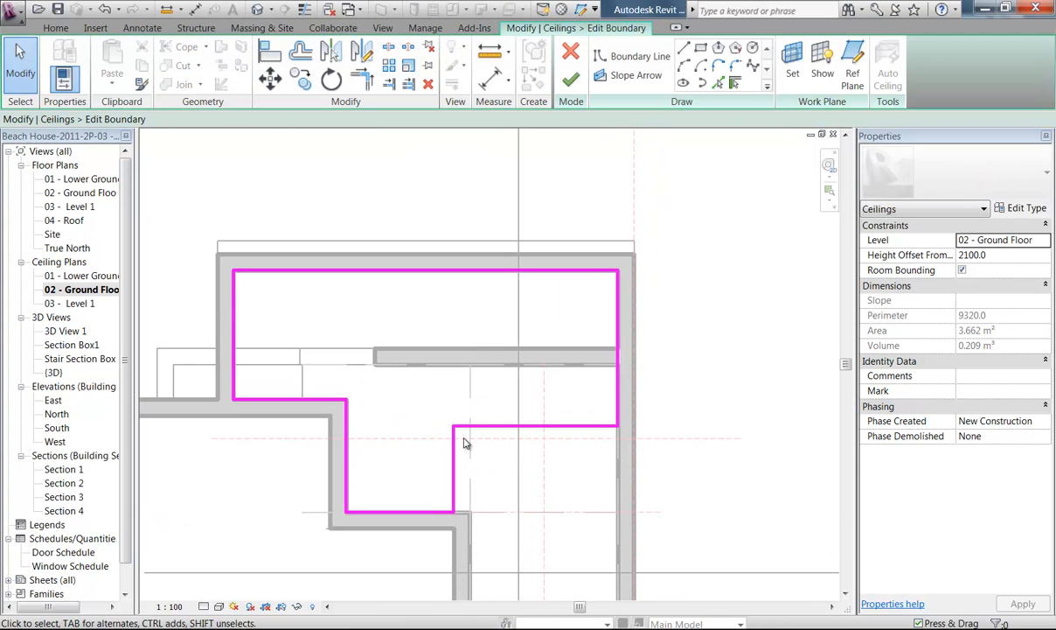
click(487, 427)
drag(483, 427, 491, 350)
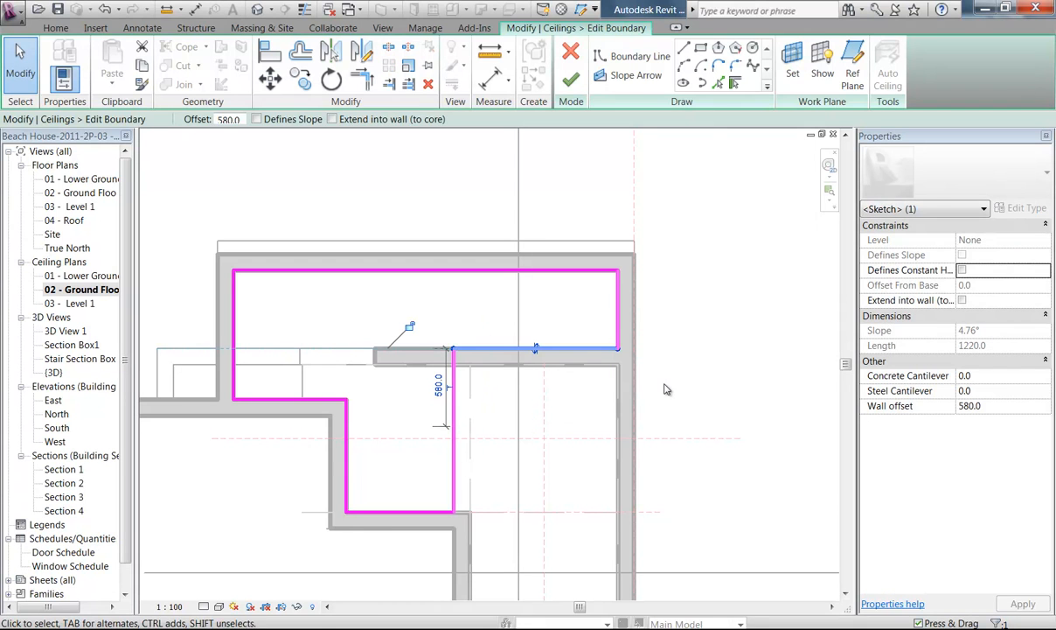
click(569, 79)
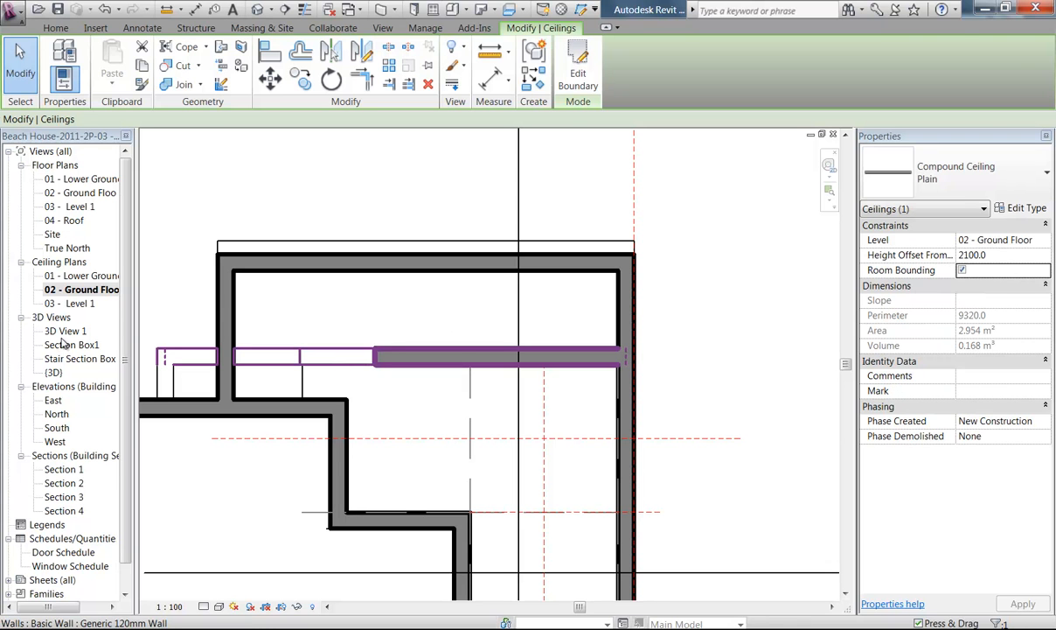
Inspect the reshaped ceiling against the upper stair flight in the Section Box1 3D view
double_click(66, 345)
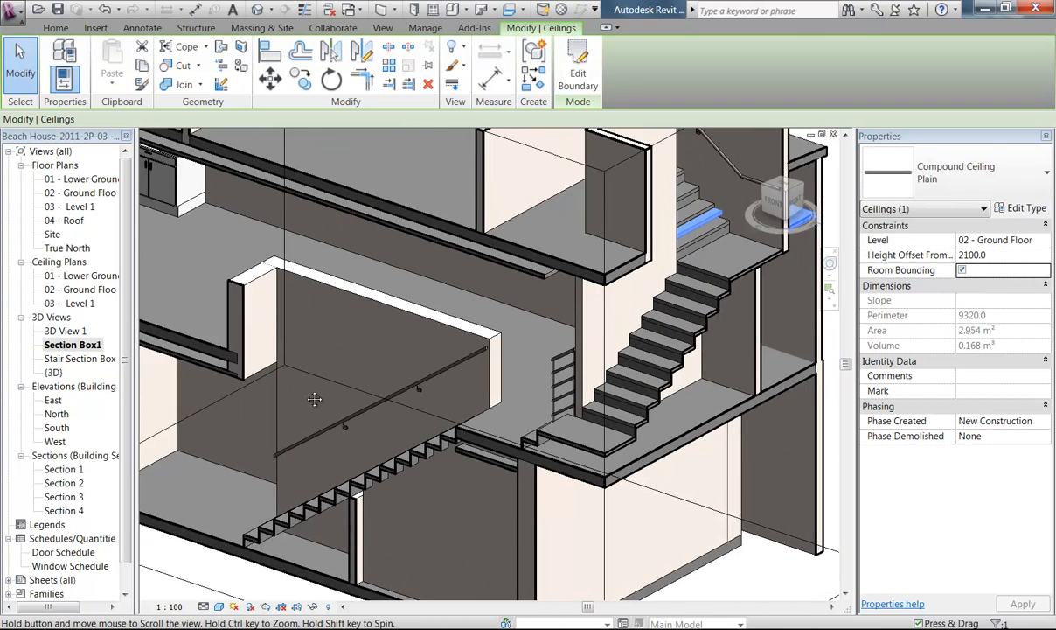
middle_drag(315, 400, 264, 418)
middle_drag(669, 347, 448, 318)
scroll(448, 319, up, 5)
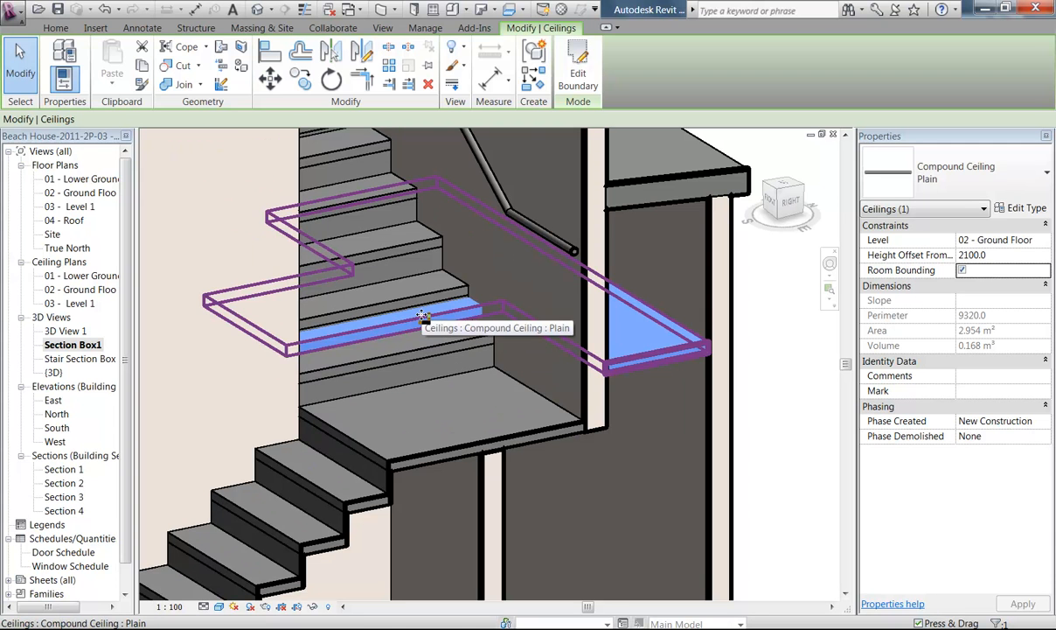
scroll(455, 375, down, 3)
middle_drag(403, 334, 440, 351)
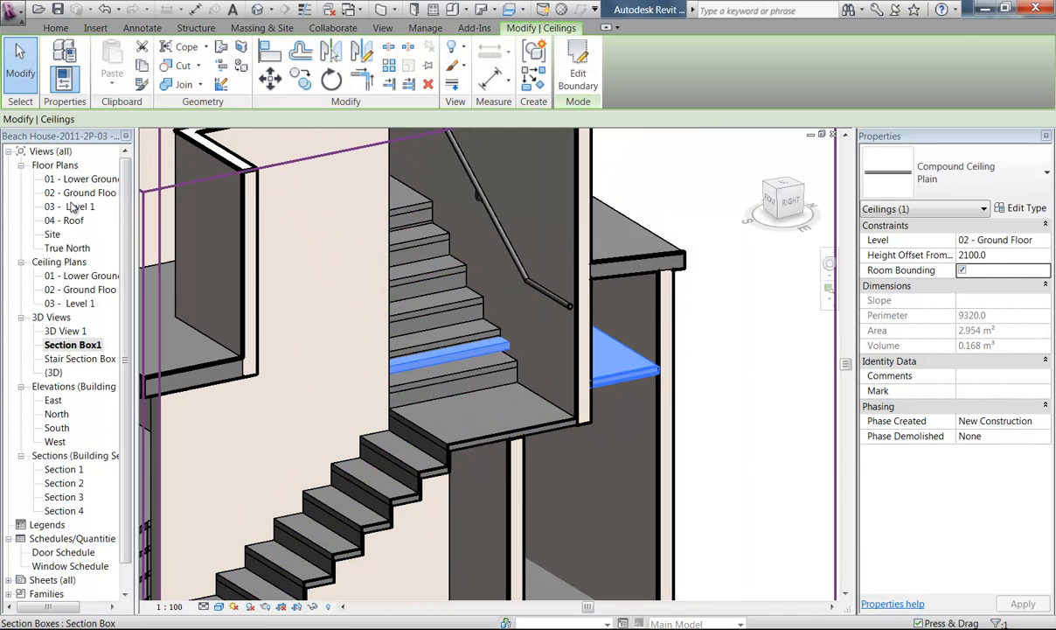
Reopen the small room ceiling's boundary and, in the ground floor plan, move its vertical edge beside the stair wall 150 away from the stairs
double_click(79, 291)
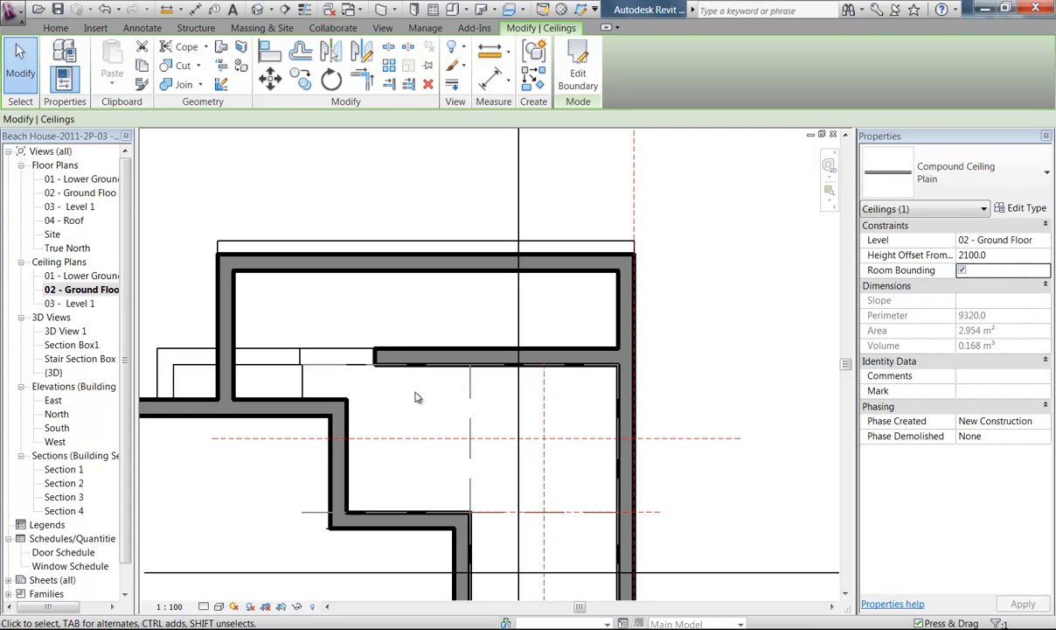
middle_drag(416, 396, 439, 366)
double_click(404, 366)
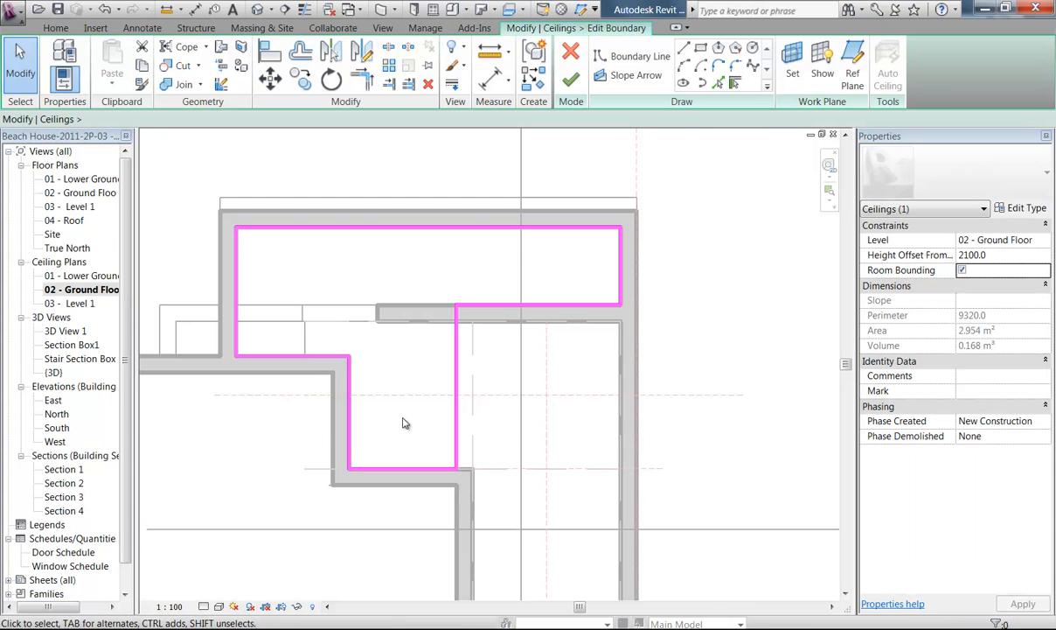
scroll(453, 430, up, 3)
click(465, 441)
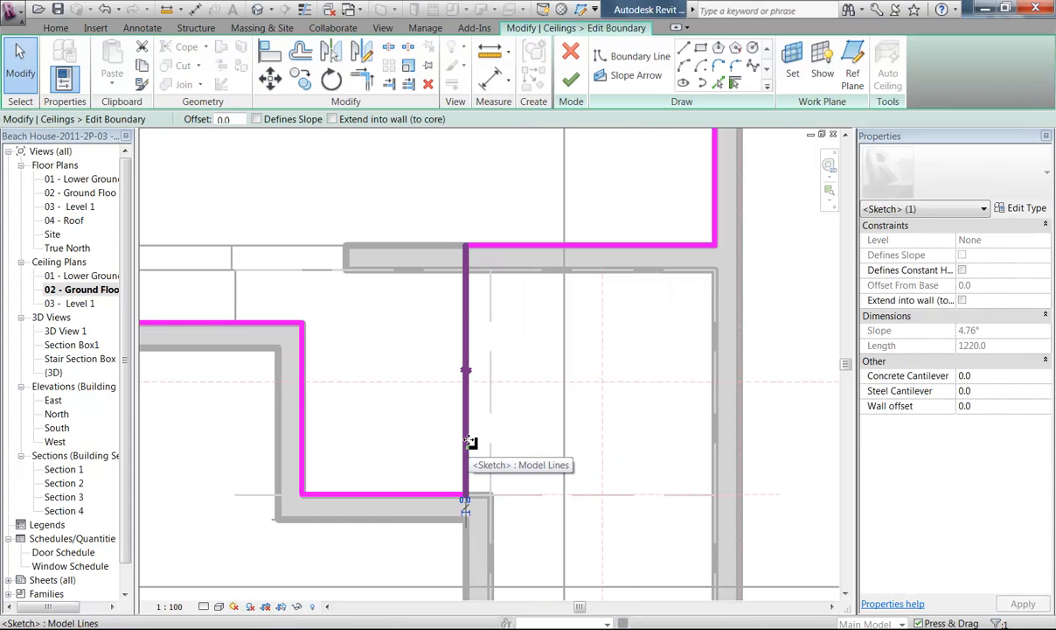
double_click(77, 194)
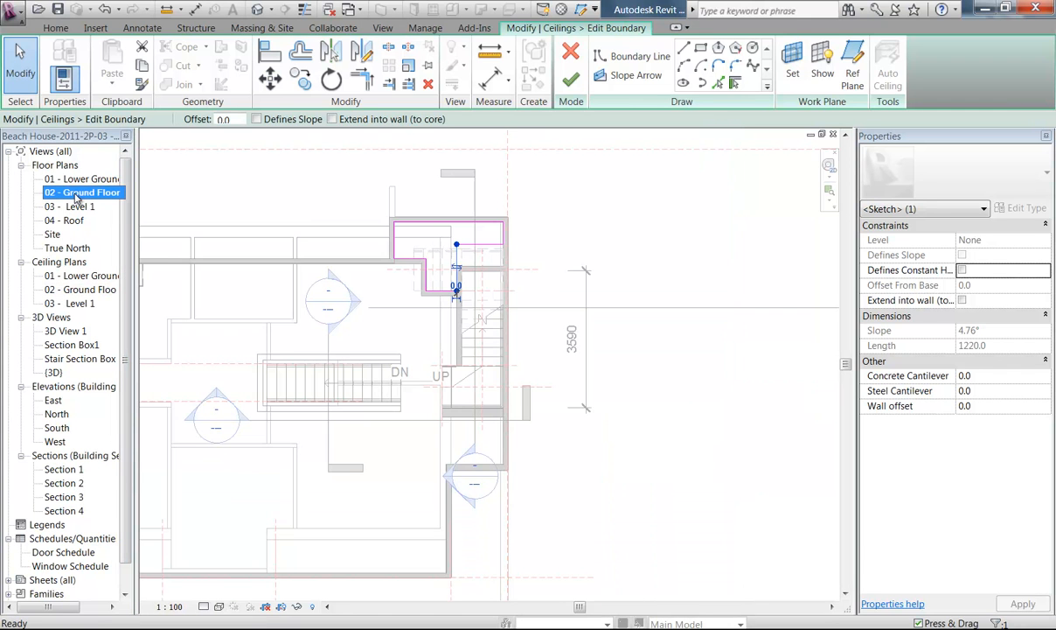
scroll(437, 302, up, 6)
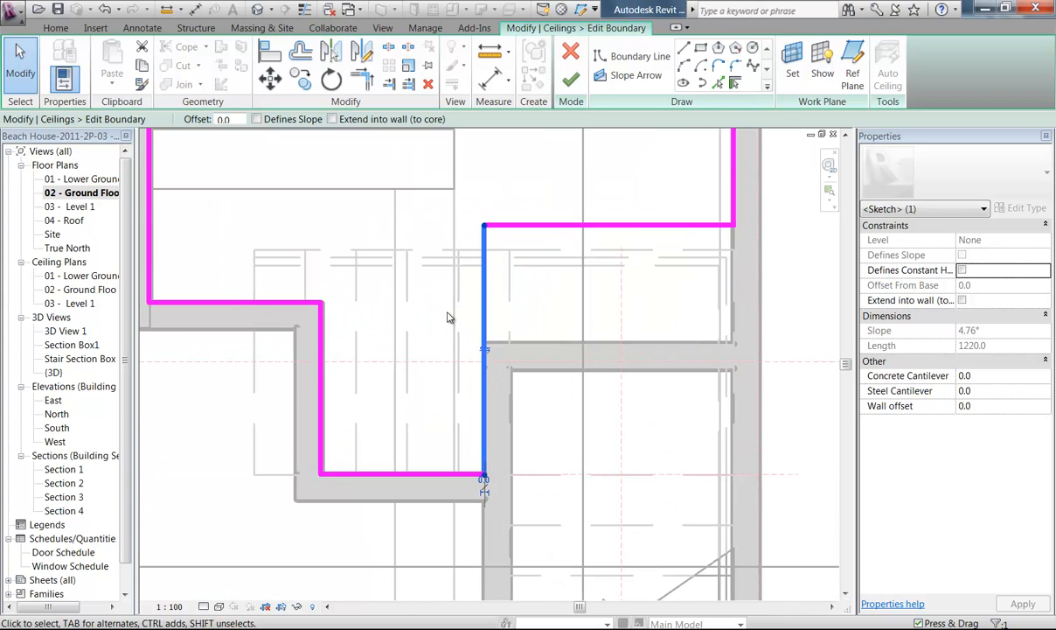
mouse_move(484, 295)
mouse_down()
mouse_move(325, 324)
mouse_move(438, 335)
mouse_move(427, 314)
mouse_up()
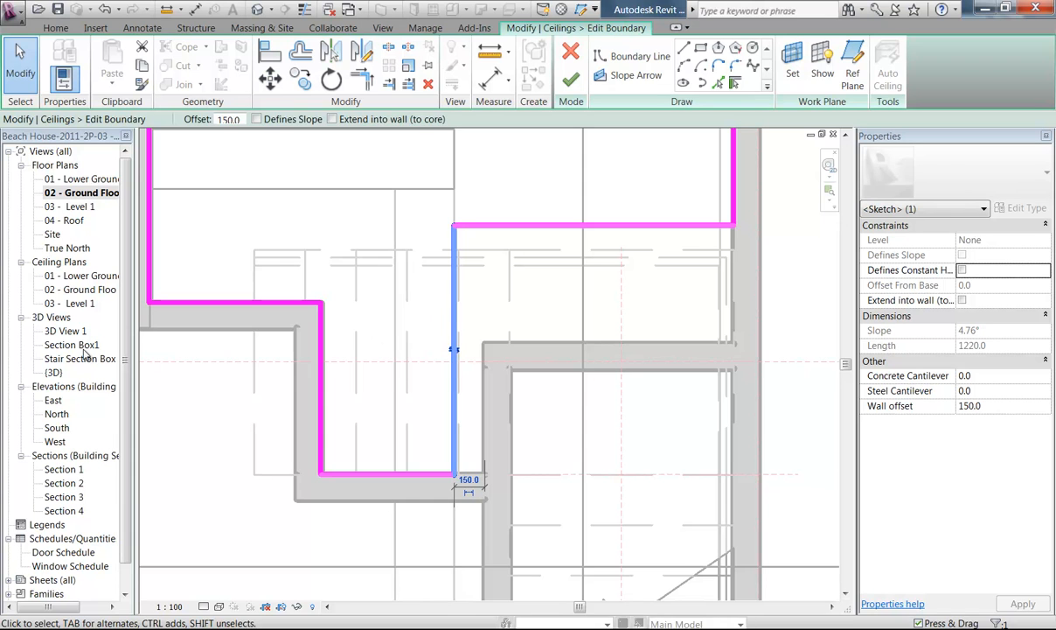
Finish the ceiling sketch from the Section Box1 view and inspect the ceiling from below and above
double_click(84, 346)
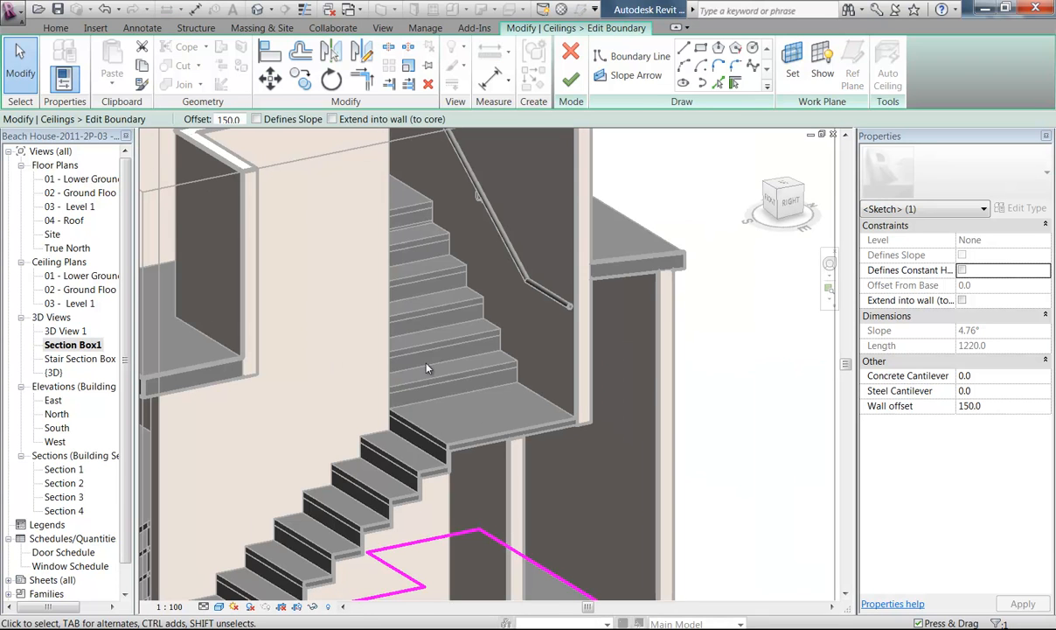
click(570, 79)
mouse_move(473, 385)
shift+middle_down()
mouse_move(368, 425)
mouse_move(464, 424)
mouse_move(408, 329)
mouse_move(382, 226)
mouse_move(410, 166)
mouse_move(410, 180)
mouse_move(379, 175)
shift+middle_up()
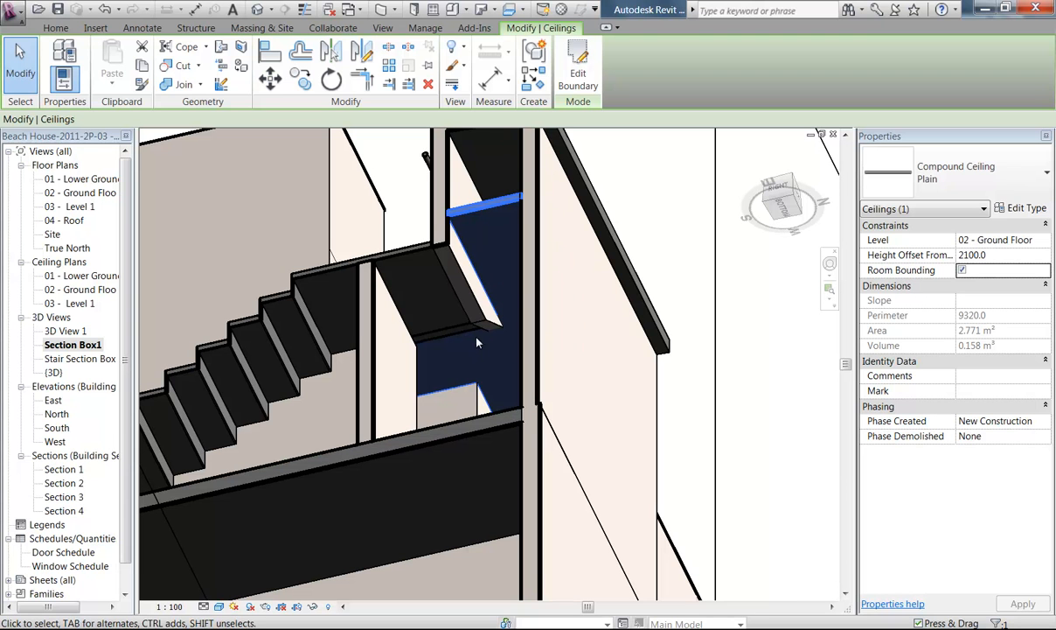
mouse_move(376, 265)
shift+middle_down()
mouse_move(483, 431)
mouse_move(301, 406)
mouse_move(473, 507)
mouse_move(463, 503)
shift+middle_up()
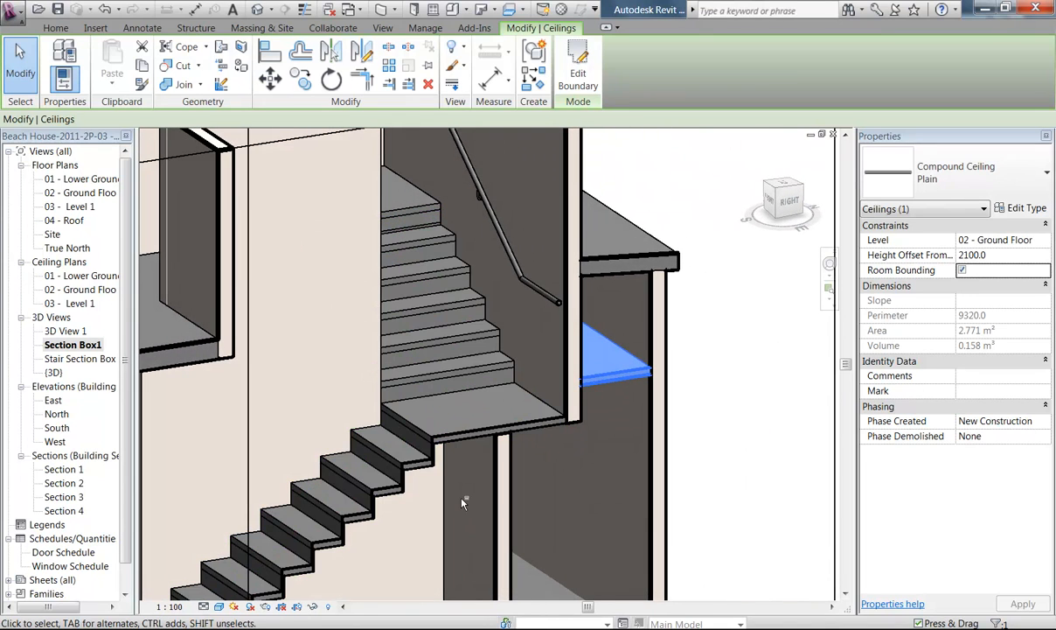
Examine the short vertical wall of the stepped corner and its distances to neighbouring walls in the ground floor plan
double_click(83, 191)
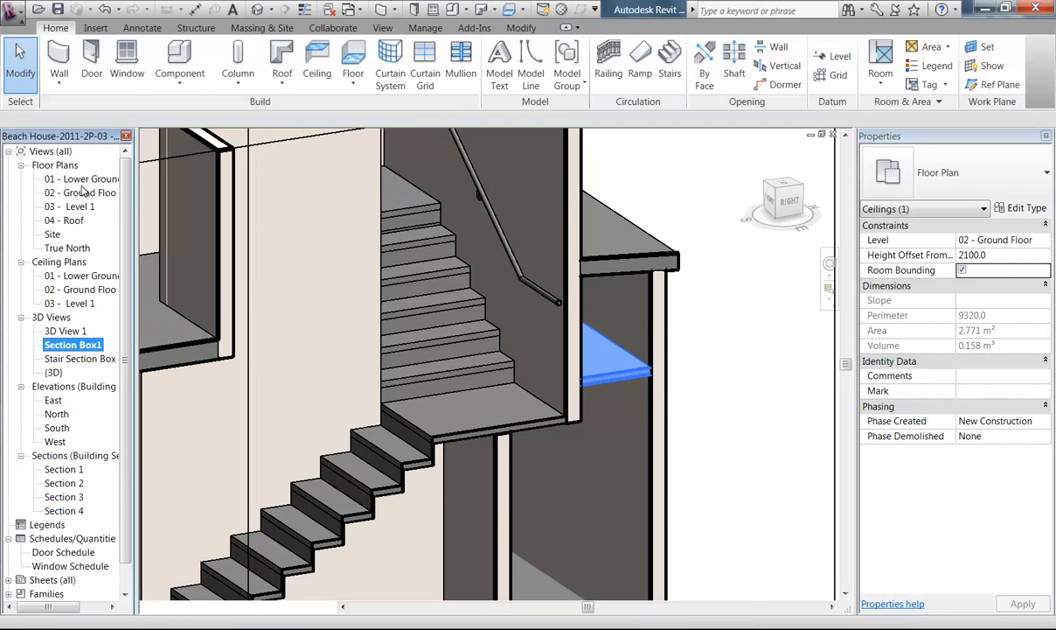
middle_drag(524, 434, 595, 433)
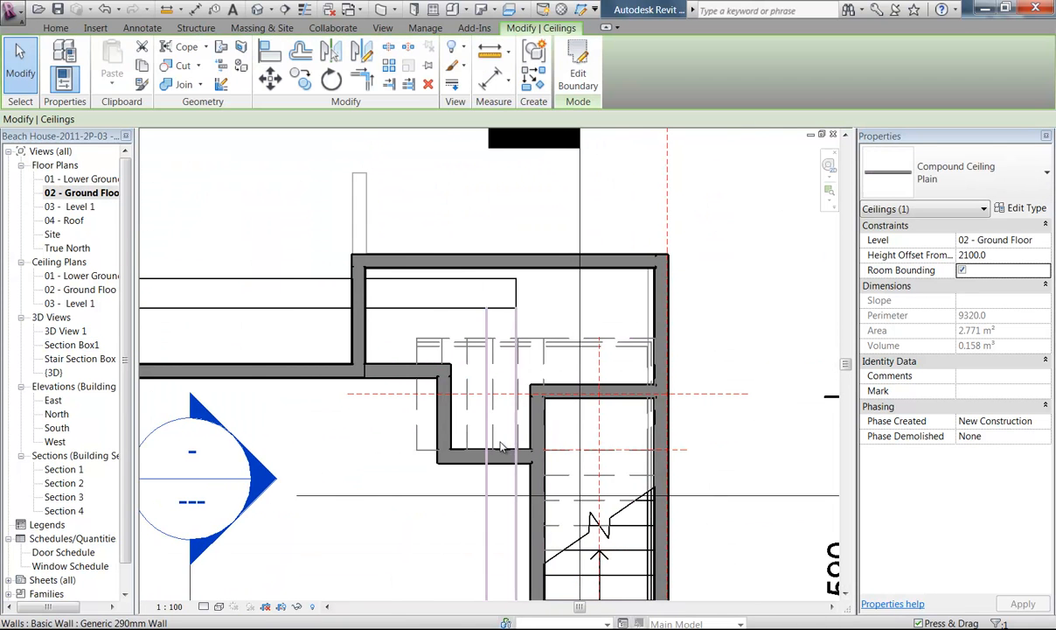
scroll(495, 444, up, 3)
click(332, 473)
scroll(392, 475, up, 4)
click(420, 403)
middle_drag(362, 389, 338, 422)
scroll(327, 406, down, 2)
scroll(344, 425, up, 2)
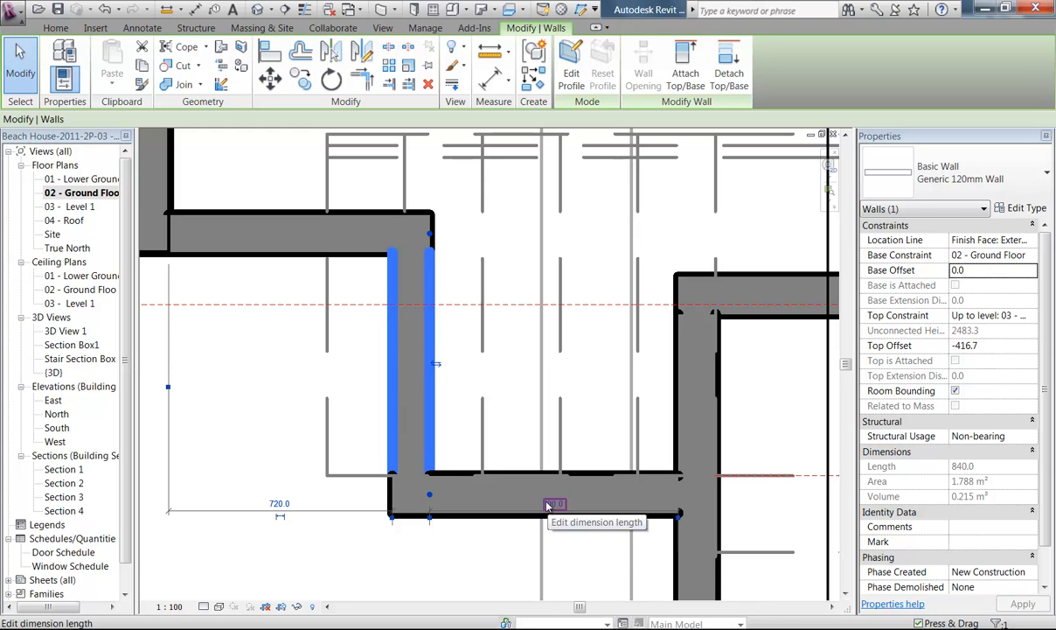
click(282, 396)
scroll(282, 396, down, 3)
middle_drag(285, 399, 338, 419)
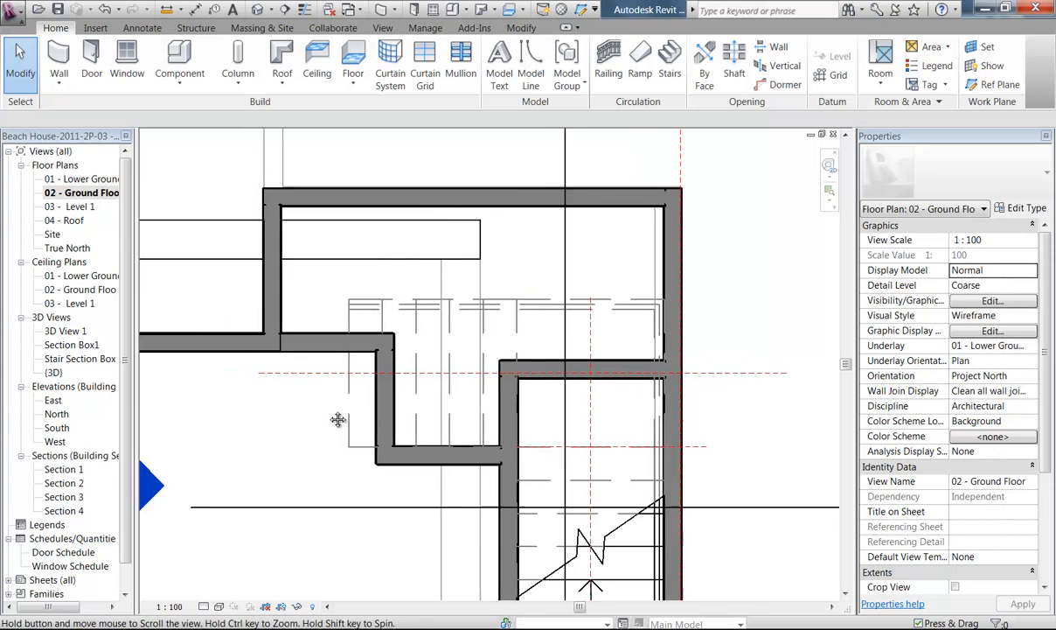
scroll(302, 416, down, 2)
scroll(334, 418, up, 1)
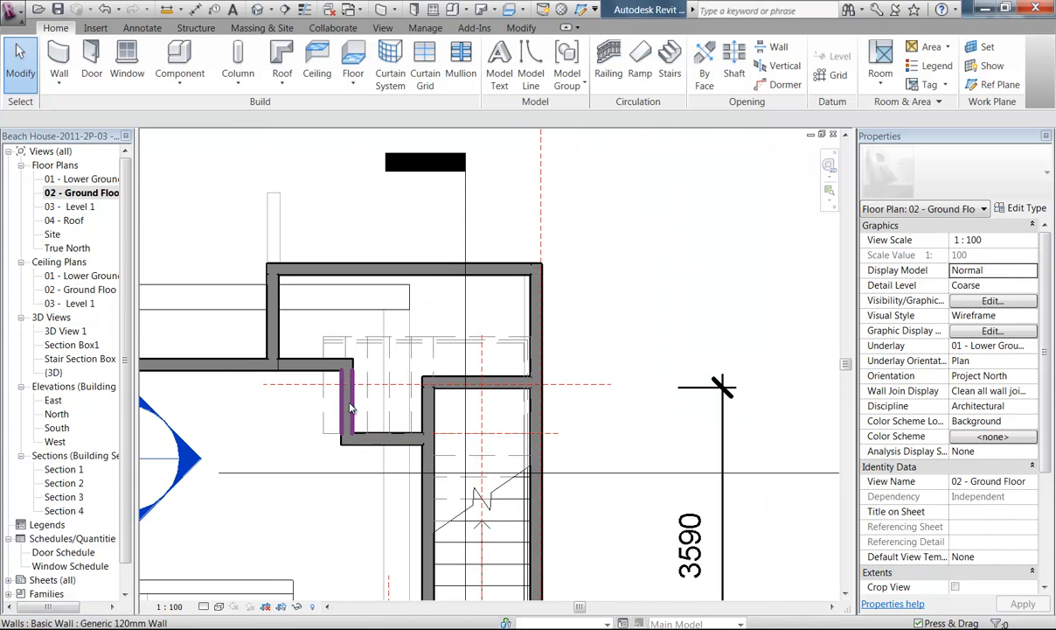
click(346, 407)
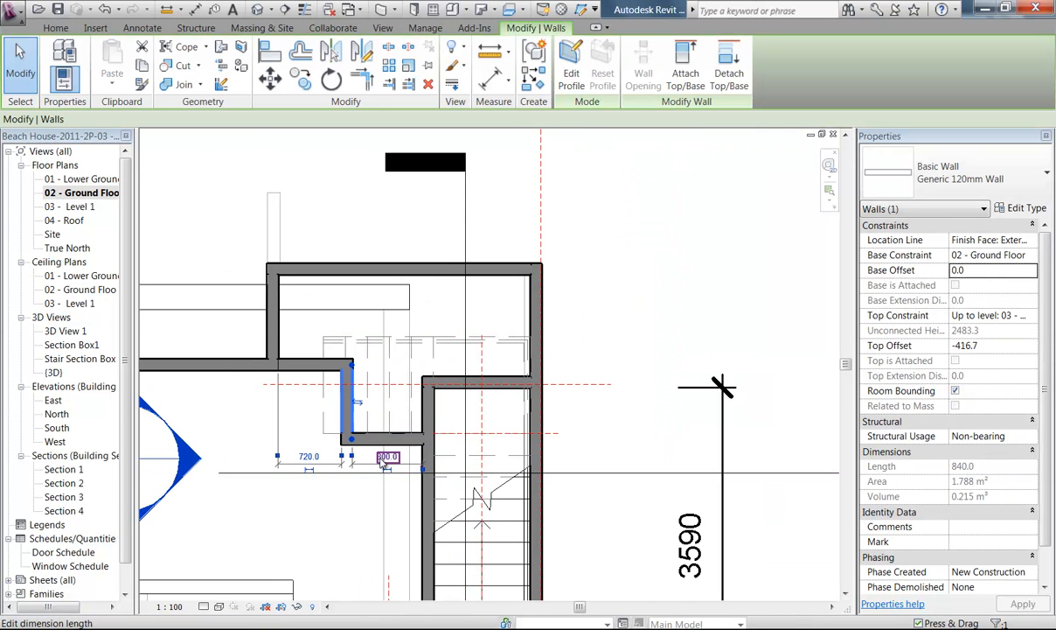
click(332, 498)
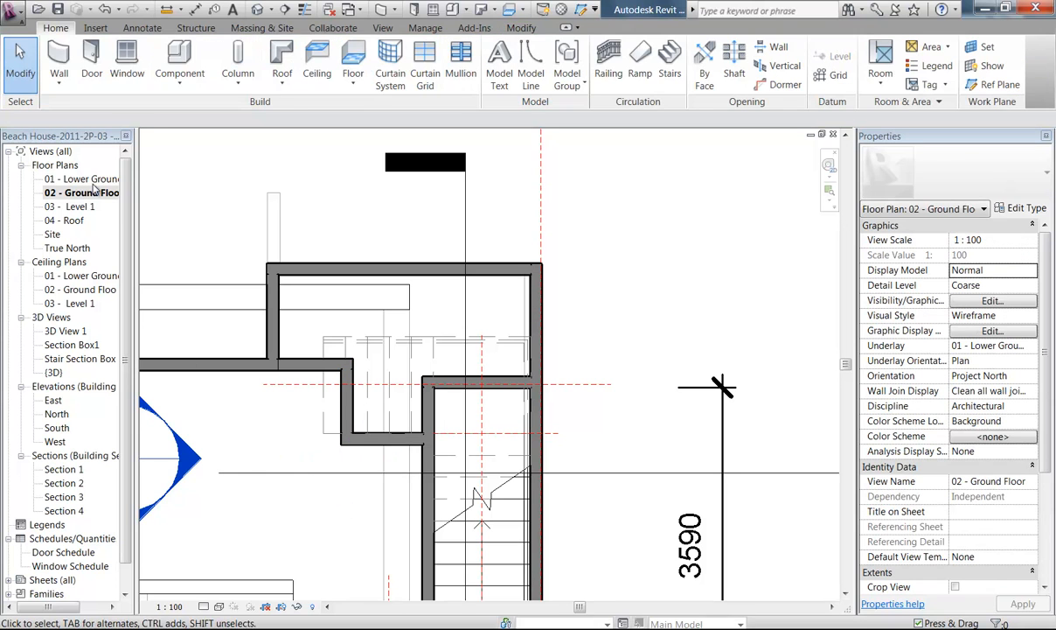
Set the distance between the stepped corner's short vertical wall and the stair wall to 900
click(344, 404)
scroll(354, 389, up, 4)
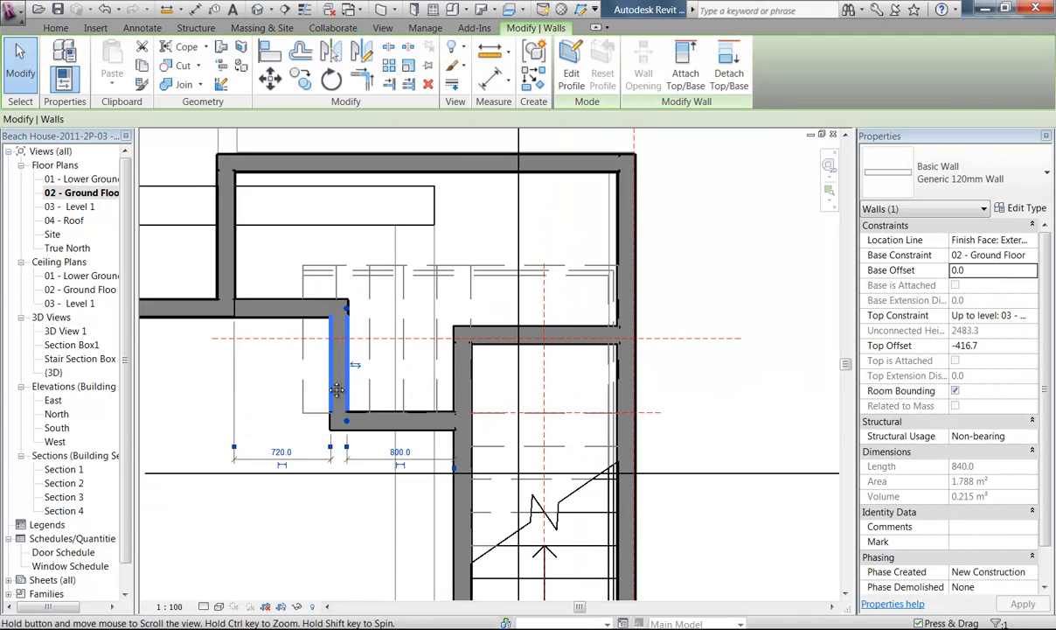
click(478, 491)
text(900)
key(Return)
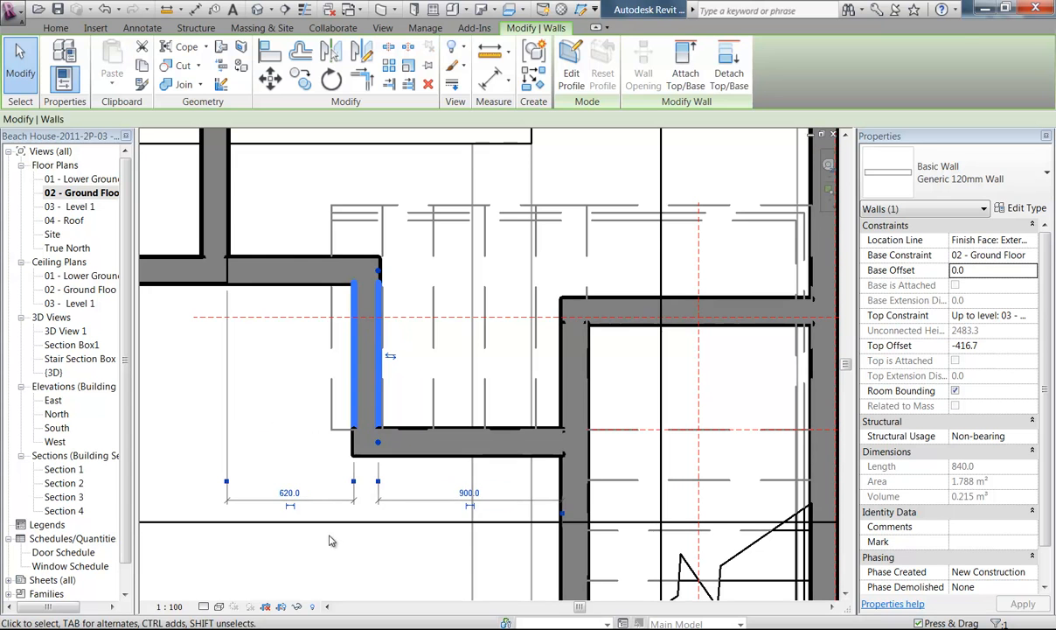
click(318, 524)
scroll(328, 455, down, 3)
scroll(312, 445, down, 2)
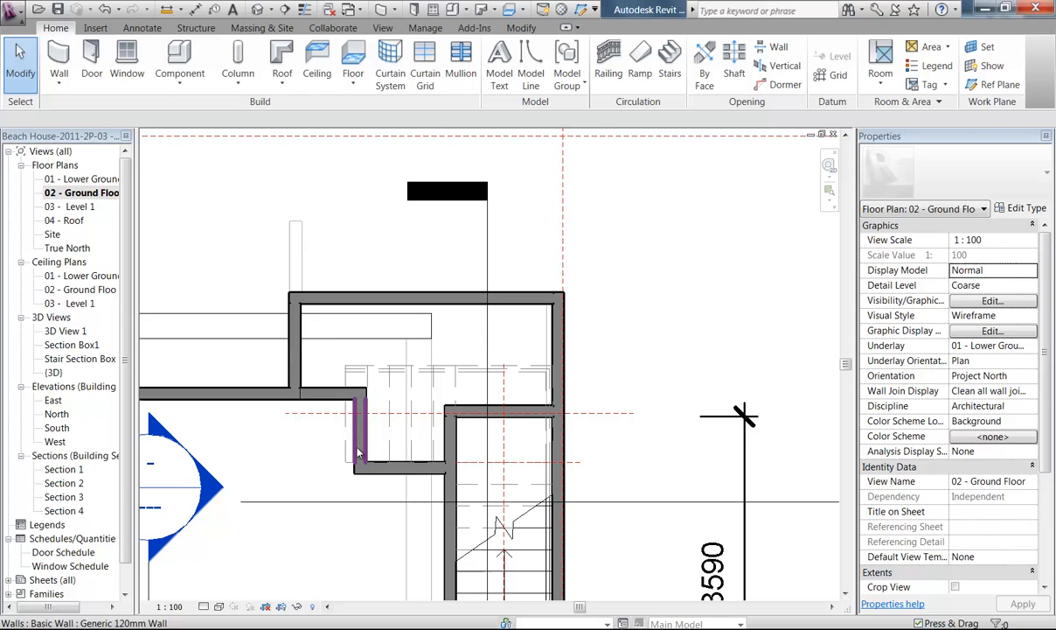
Open the ground floor ceiling plan and frame the small room beside the stairs
double_click(78, 290)
middle_drag(392, 422, 493, 430)
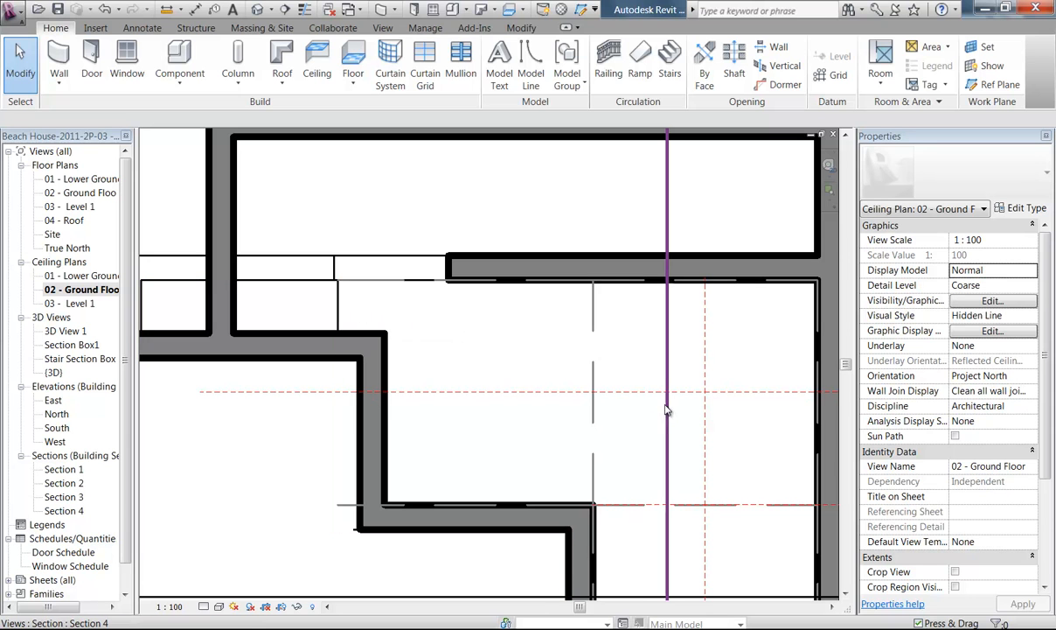
middle_drag(495, 309, 349, 272)
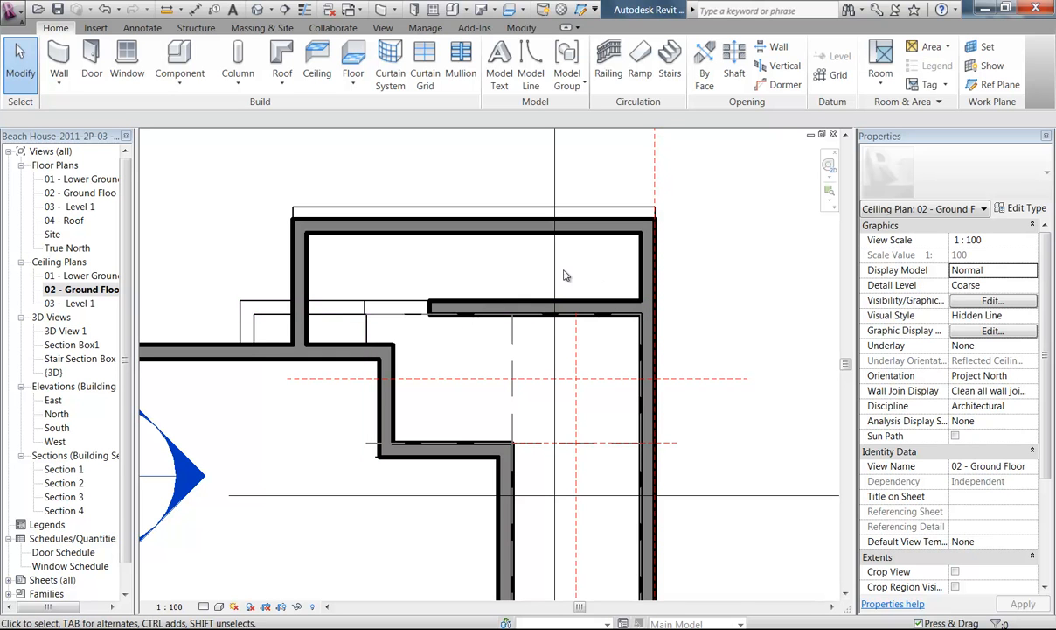
Try to window-select the small room's ceiling, check the selected categories and clear the selection
drag(631, 266, 606, 297)
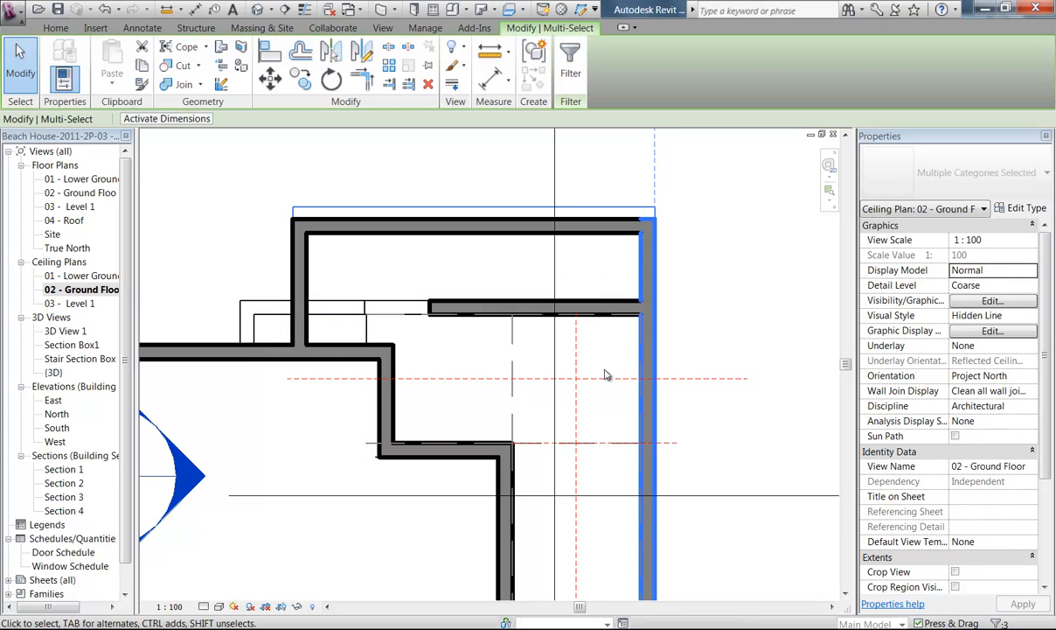
middle_drag(682, 317, 630, 311)
click(891, 209)
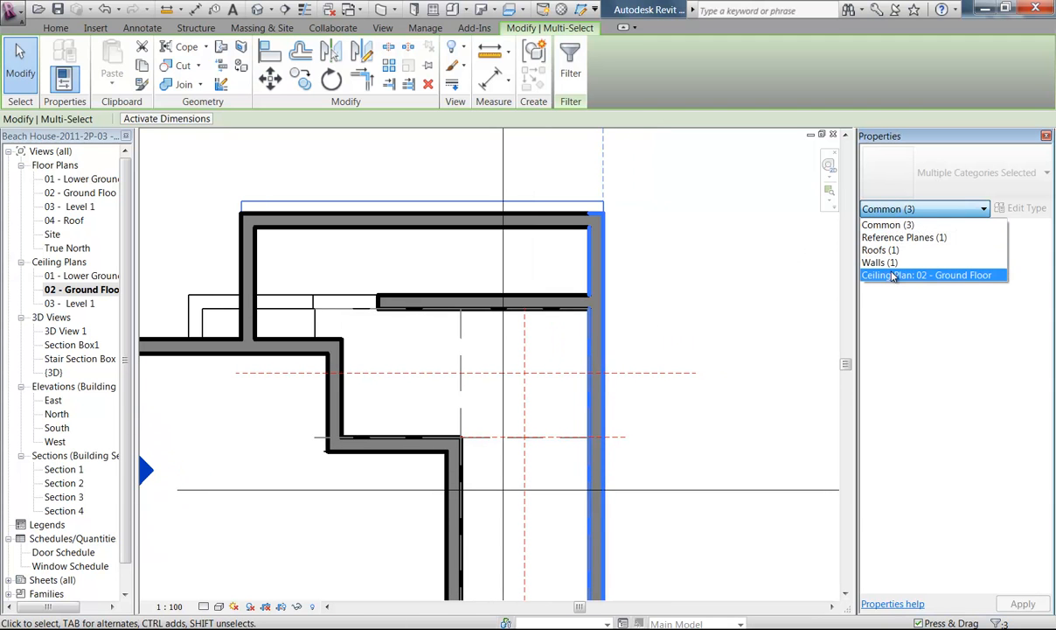
click(688, 330)
Set the cut plane offset in the ground floor ceiling plan's view range to 2000
scroll(645, 248, down, 1)
mouse_move(569, 318)
middle_down()
mouse_move(644, 248)
mouse_move(558, 306)
middle_up()
scroll(558, 305, down, 2)
scroll(529, 300, down, 3)
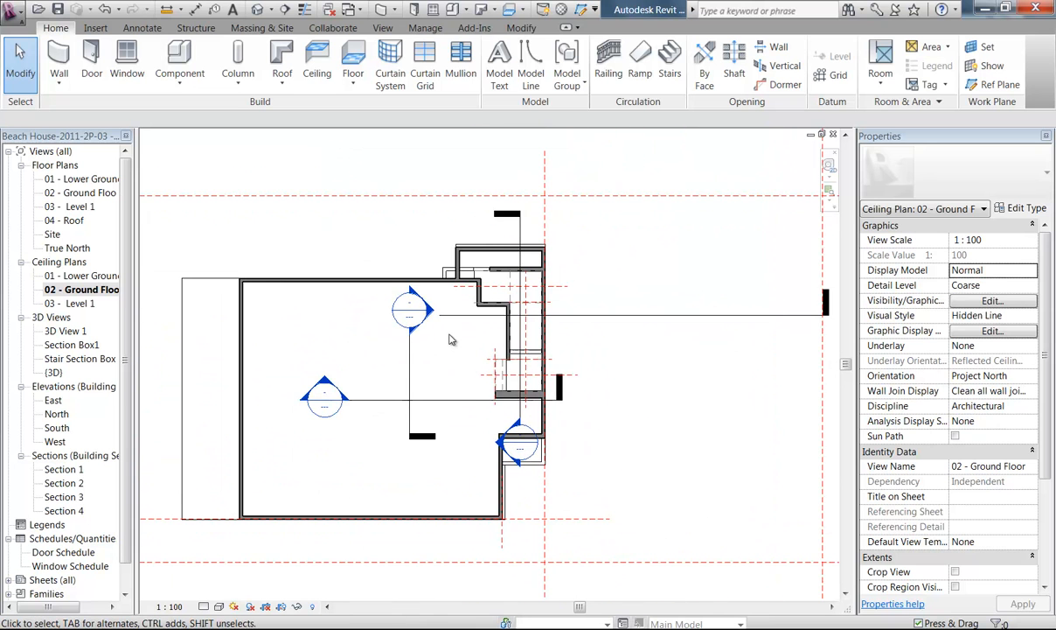
scroll(449, 339, up, 1)
middle_drag(455, 371, 483, 352)
scroll(1046, 393, down, 4)
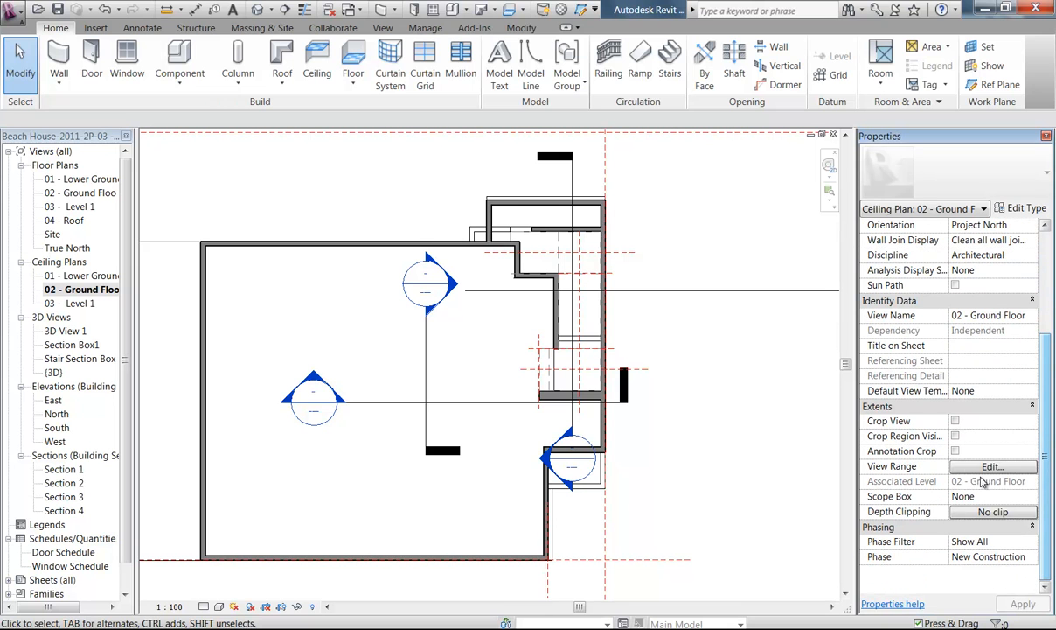
click(975, 467)
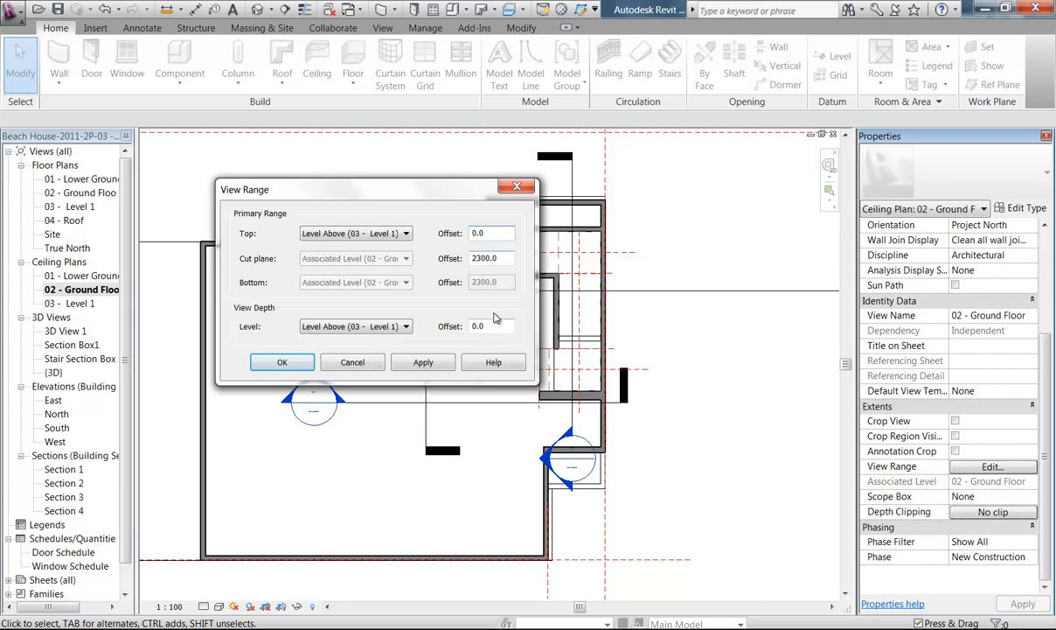
click(350, 363)
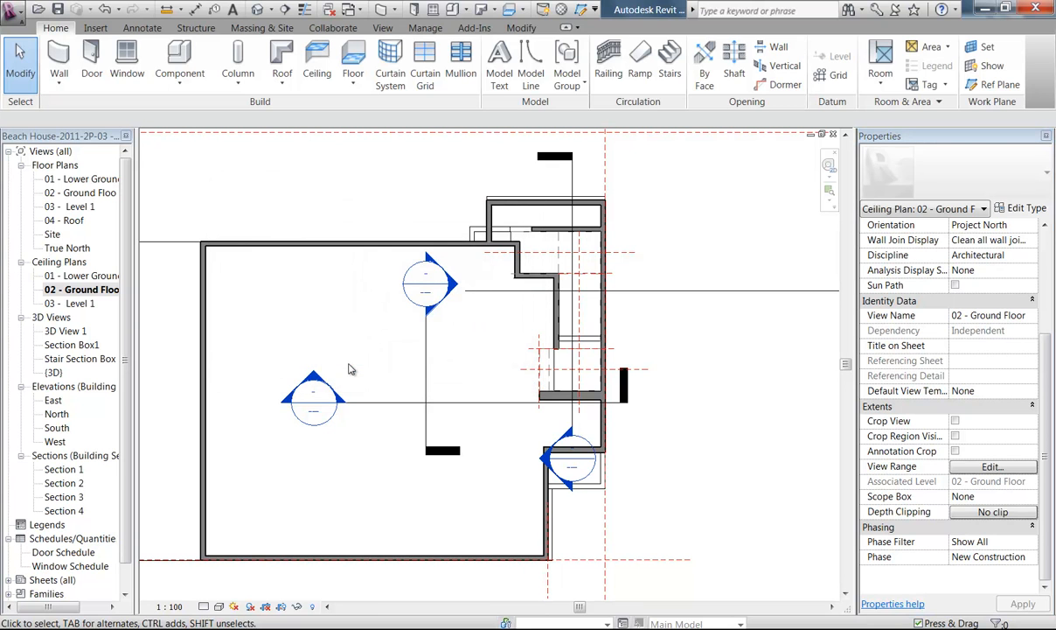
click(990, 467)
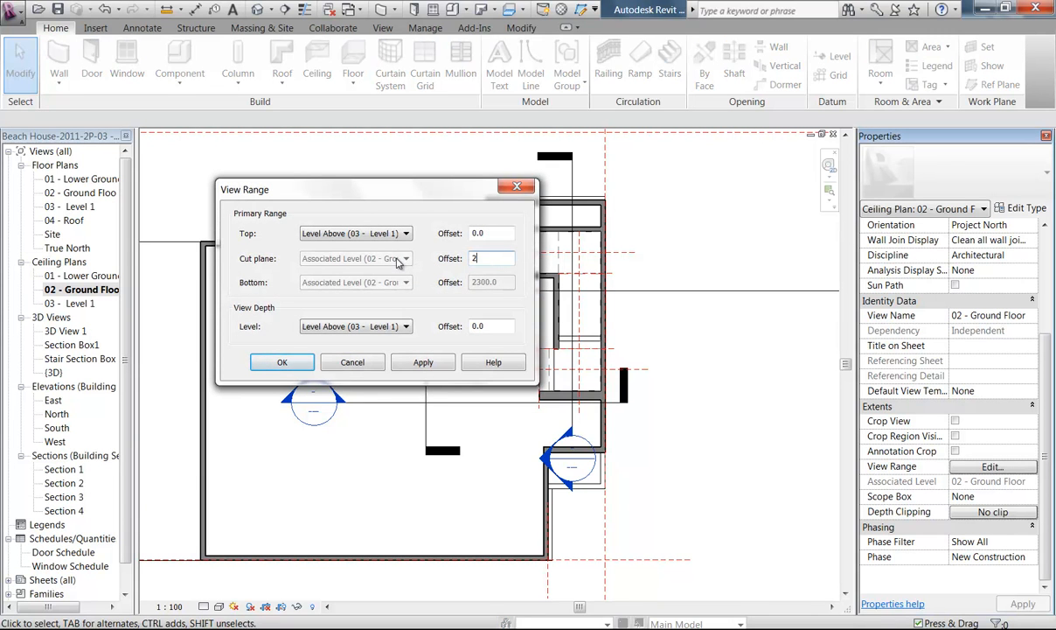
click(422, 363)
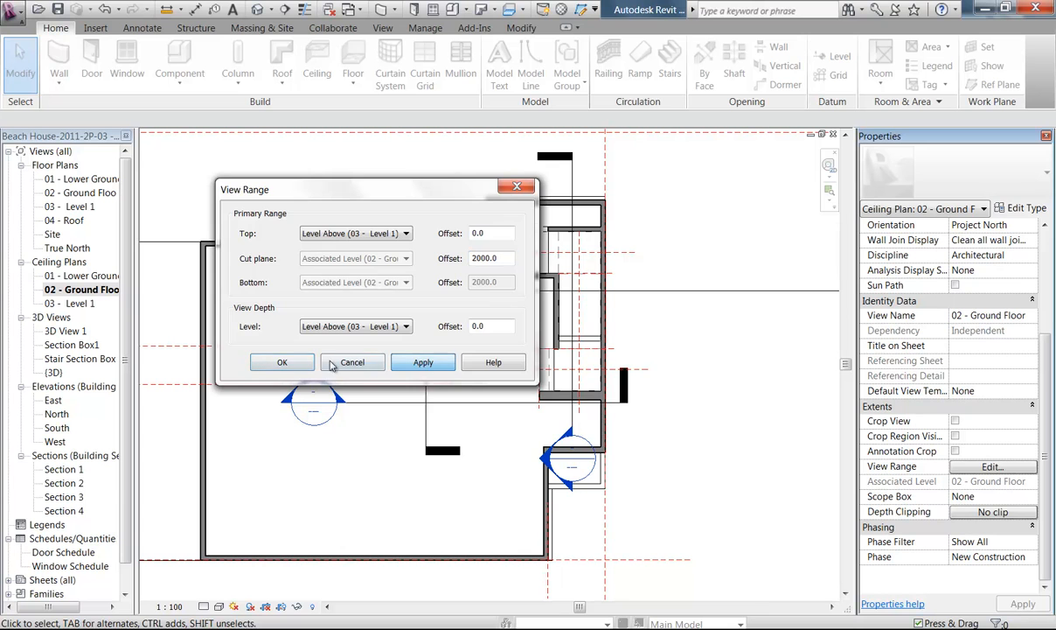
click(282, 362)
Select the small room's ceiling beside the stairs to check its properties, and clear the selection
scroll(570, 243, up, 2)
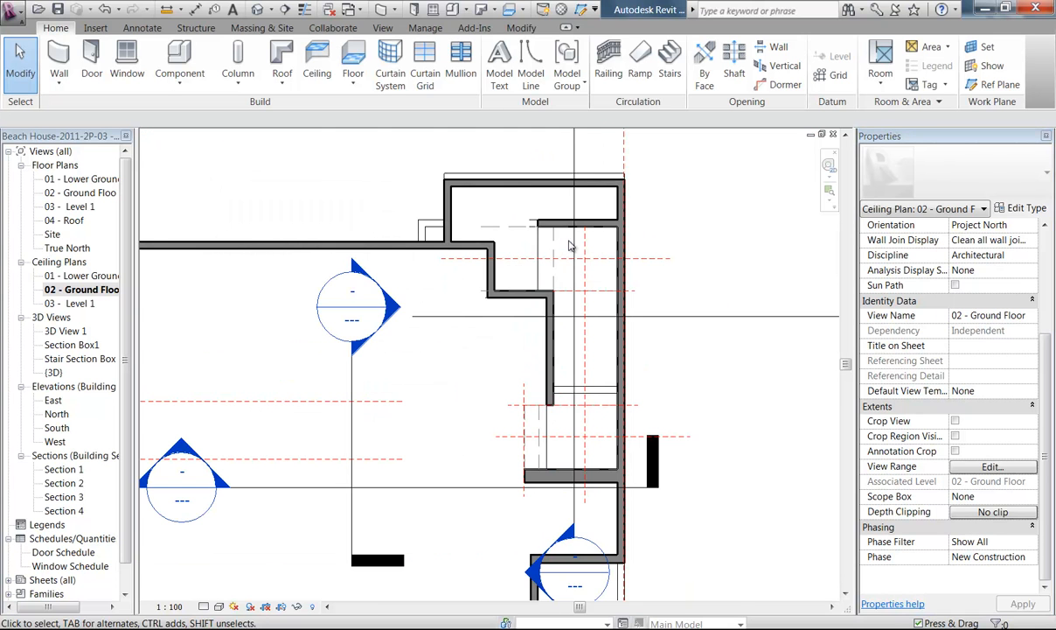
click(540, 248)
scroll(539, 247, up, 3)
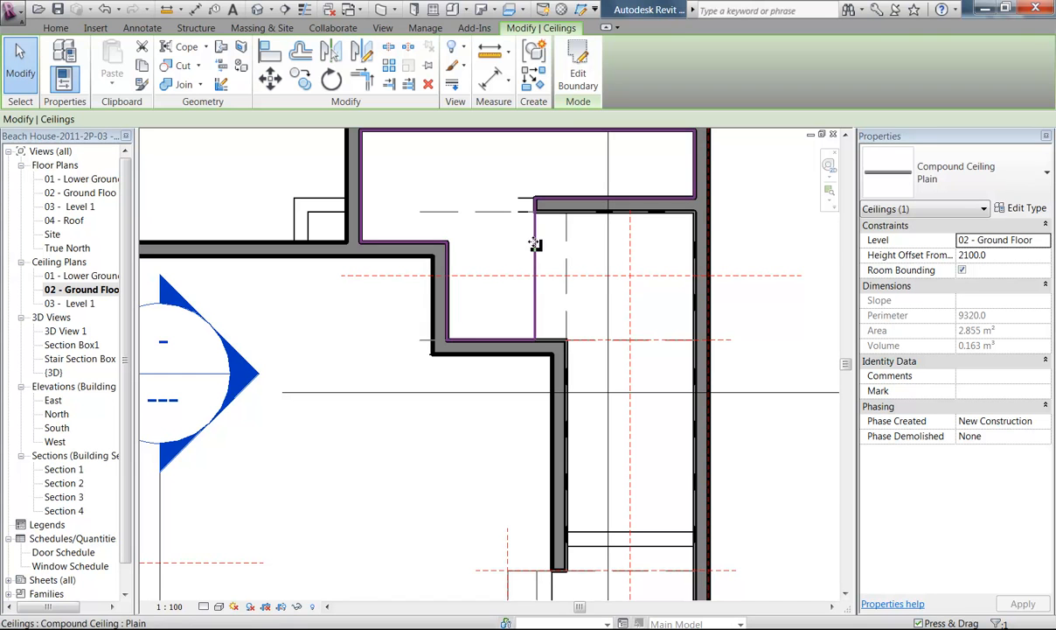
click(363, 332)
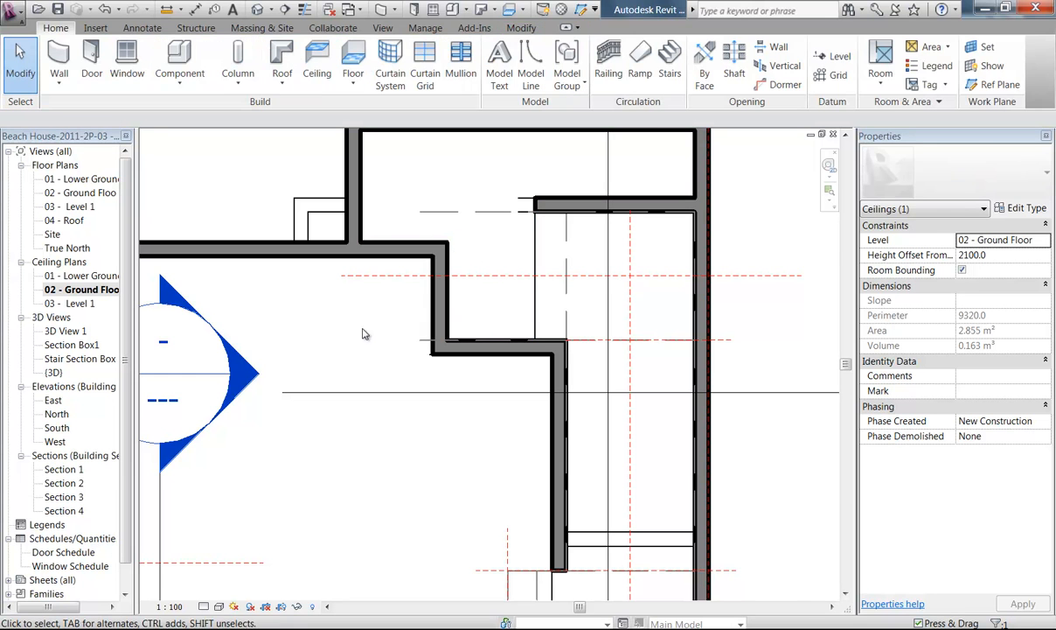
In the Level 1 ceiling plan, place automatic Plain ceilings at a height offset of 2400 in the main area and the enclosed stair-side room
double_click(74, 303)
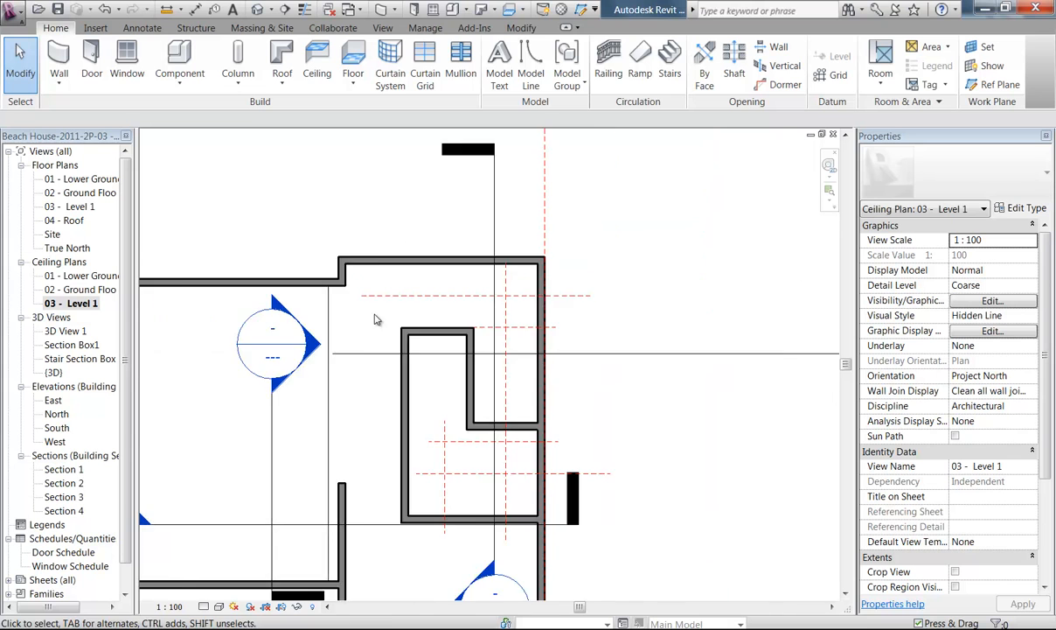
scroll(374, 315, down, 2)
middle_drag(376, 315, 536, 272)
middle_drag(393, 295, 289, 346)
scroll(376, 288, up, 3)
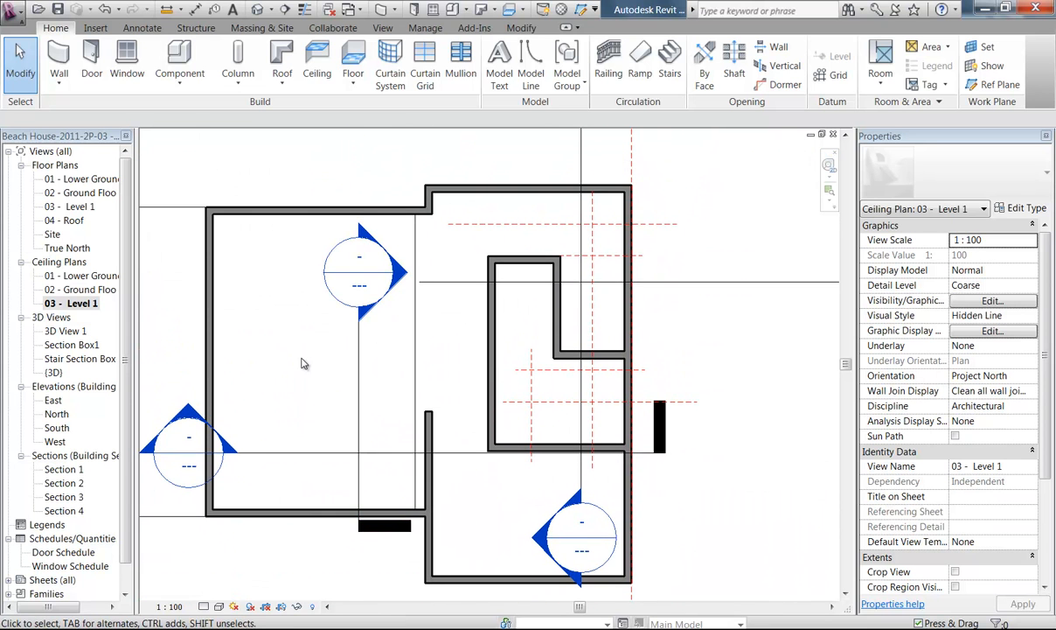
click(316, 66)
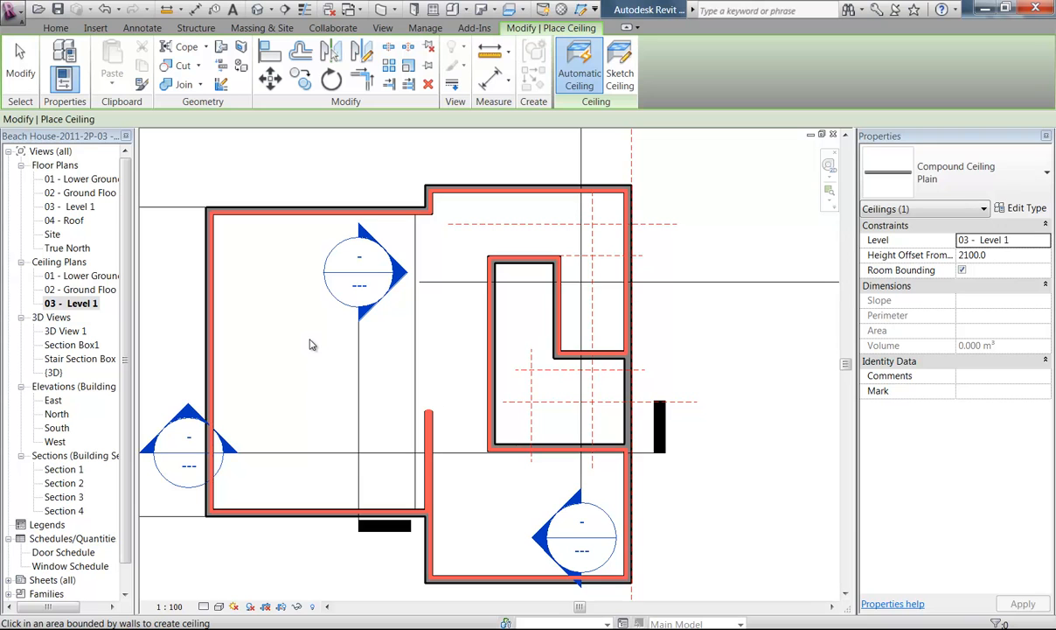
click(1006, 254)
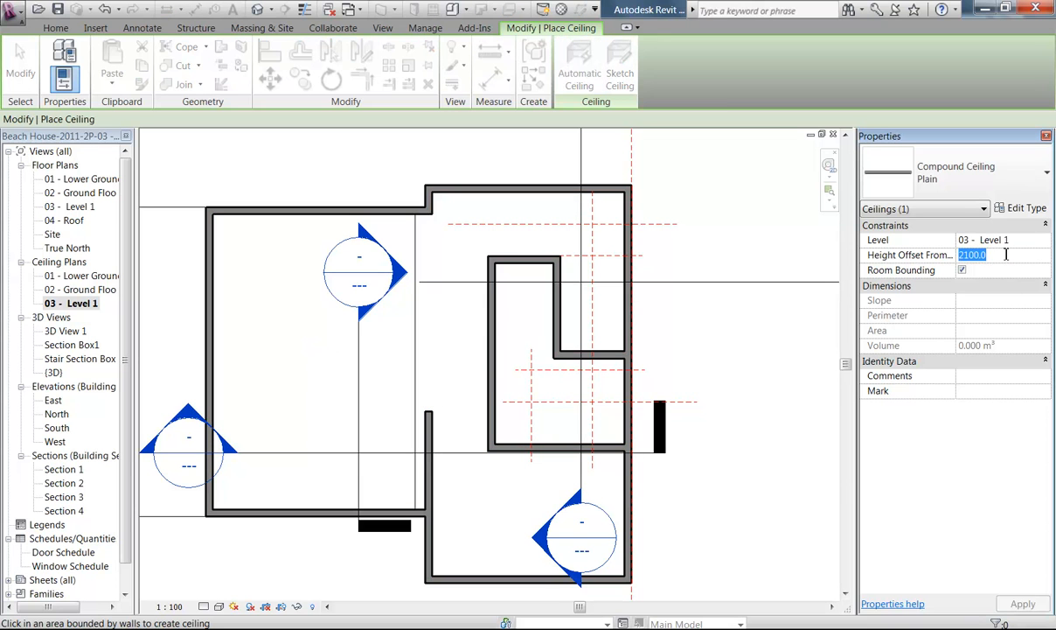
text(2400)
key(Return)
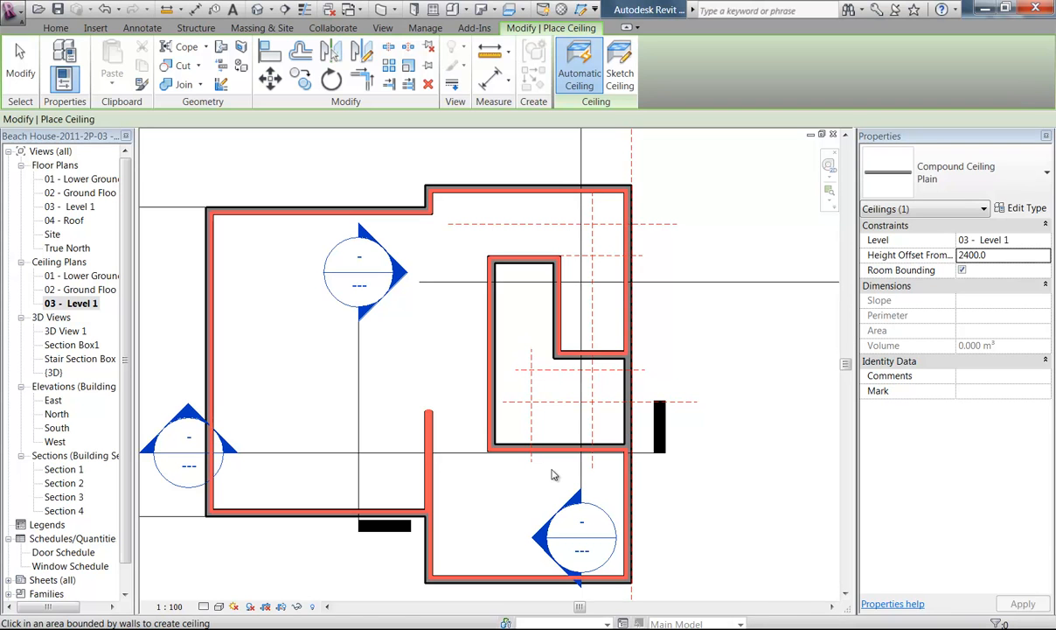
In the Section Box1 3D view, extend the section box upward to include the Level 1 ceilings and the roof
double_click(58, 358)
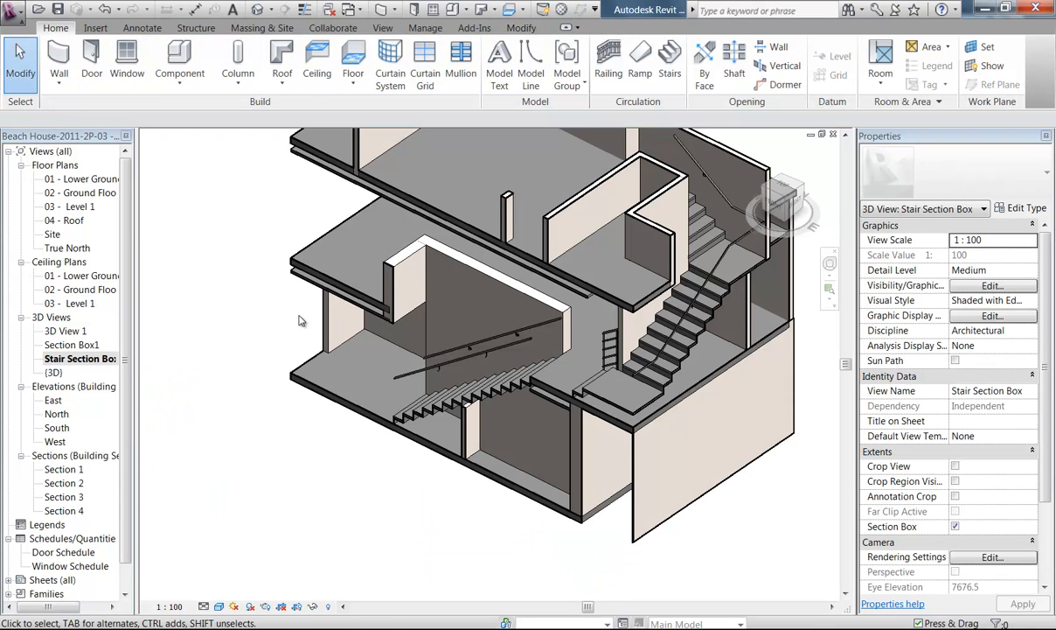
double_click(72, 344)
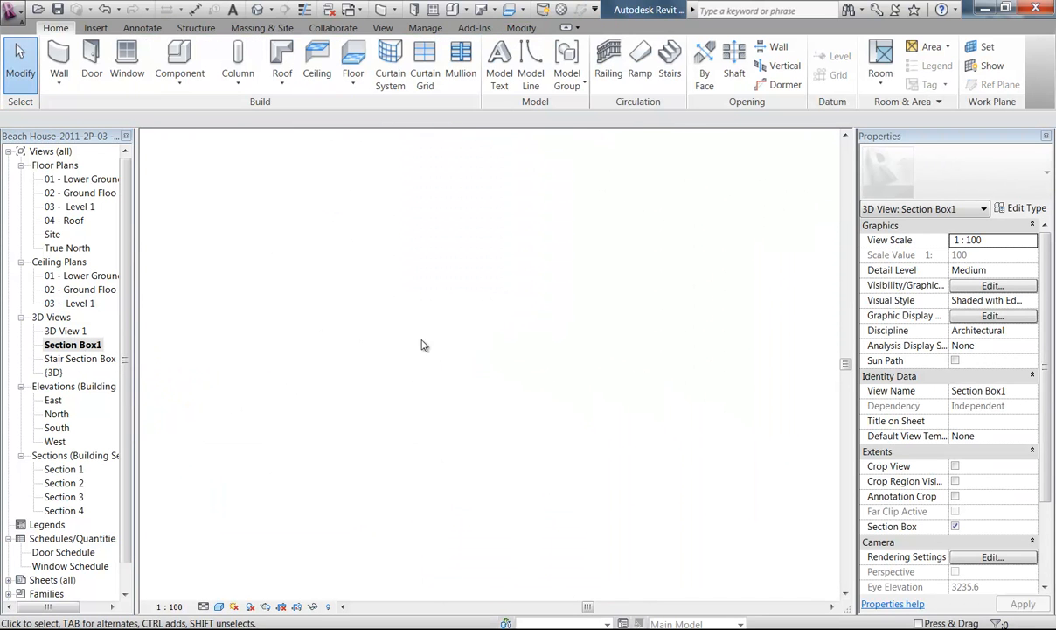
scroll(415, 354, down, 5)
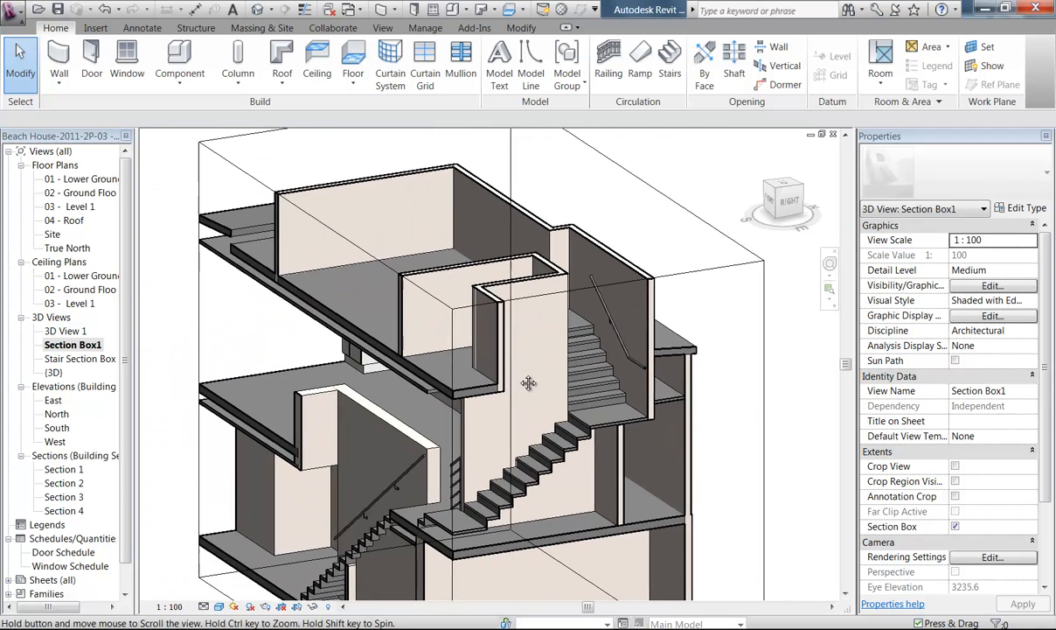
key(Tab)
click(384, 268)
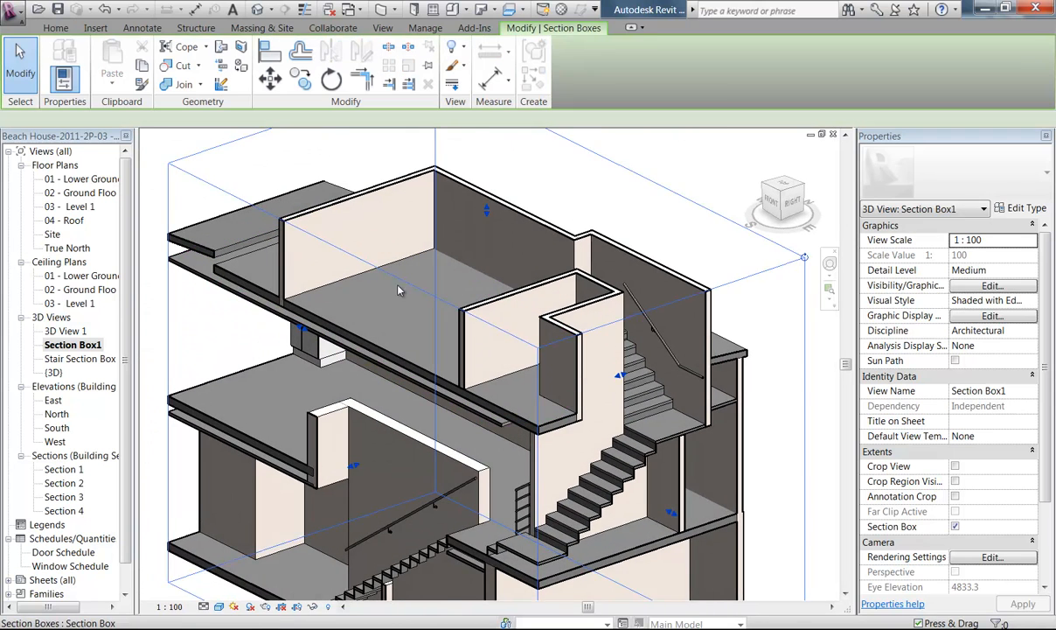
scroll(374, 367, up, 3)
drag(482, 277, 478, 173)
shift+middle_drag(362, 349, 375, 327)
scroll(339, 280, up, 2)
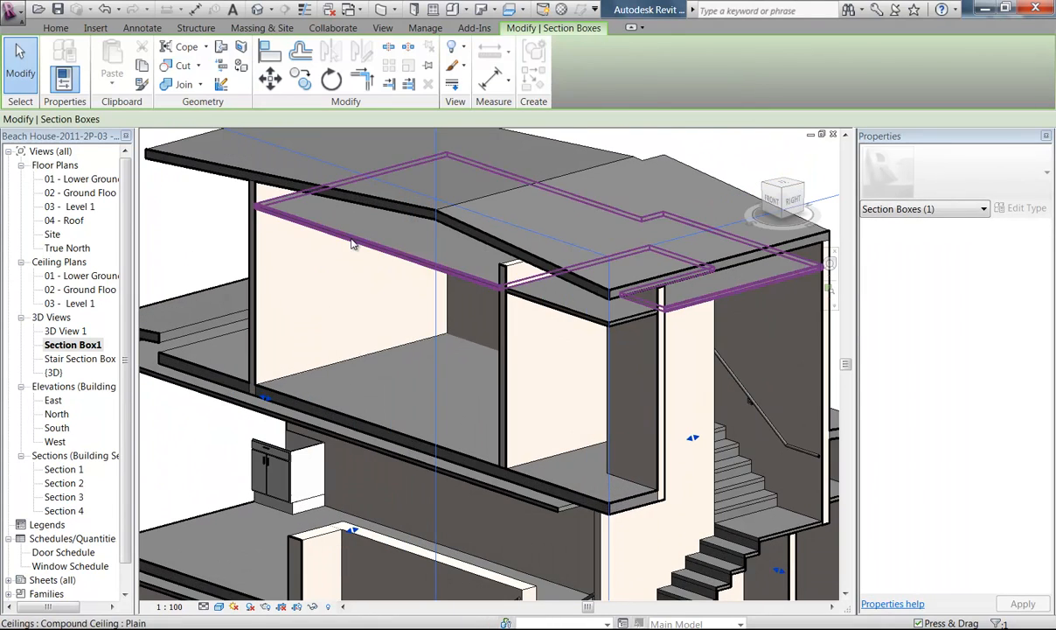
Inspect the properties of the two Level 1 ceilings in the 3D section view and clear the selection
click(349, 243)
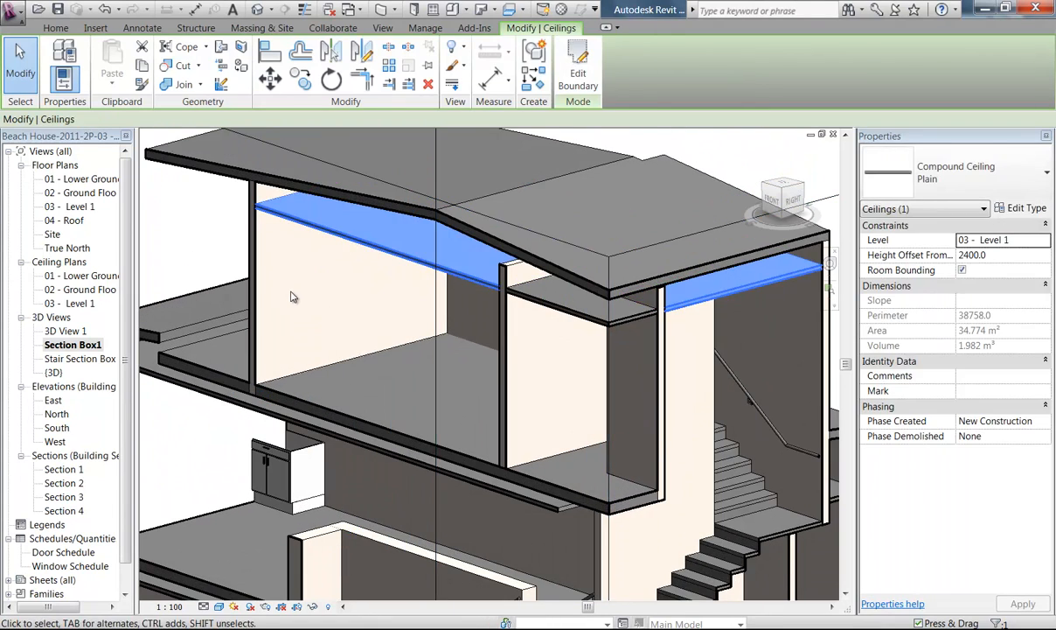
click(574, 300)
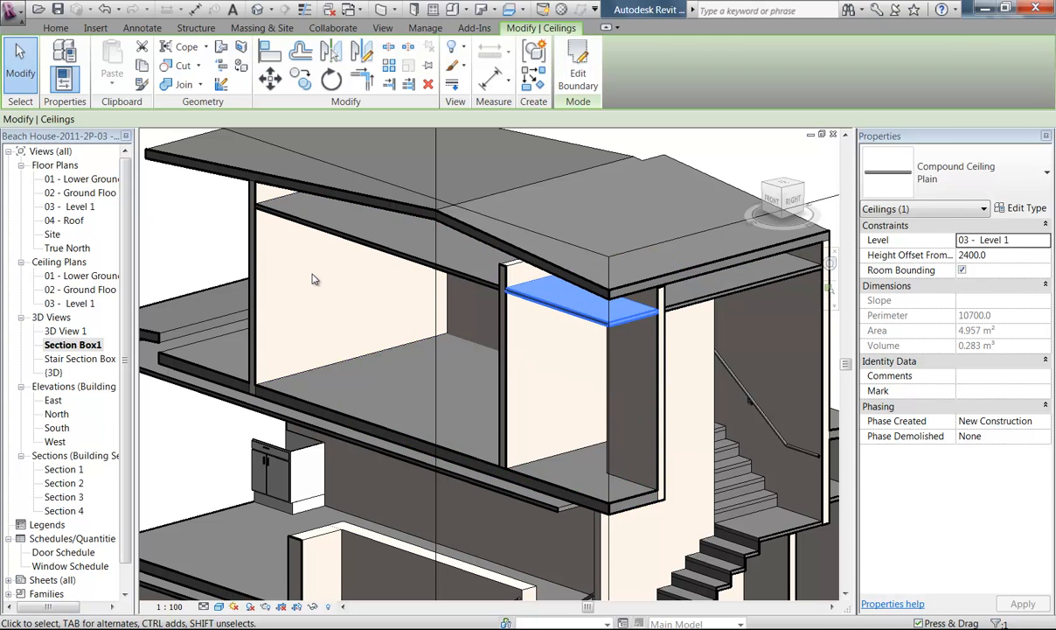
key(Escape)
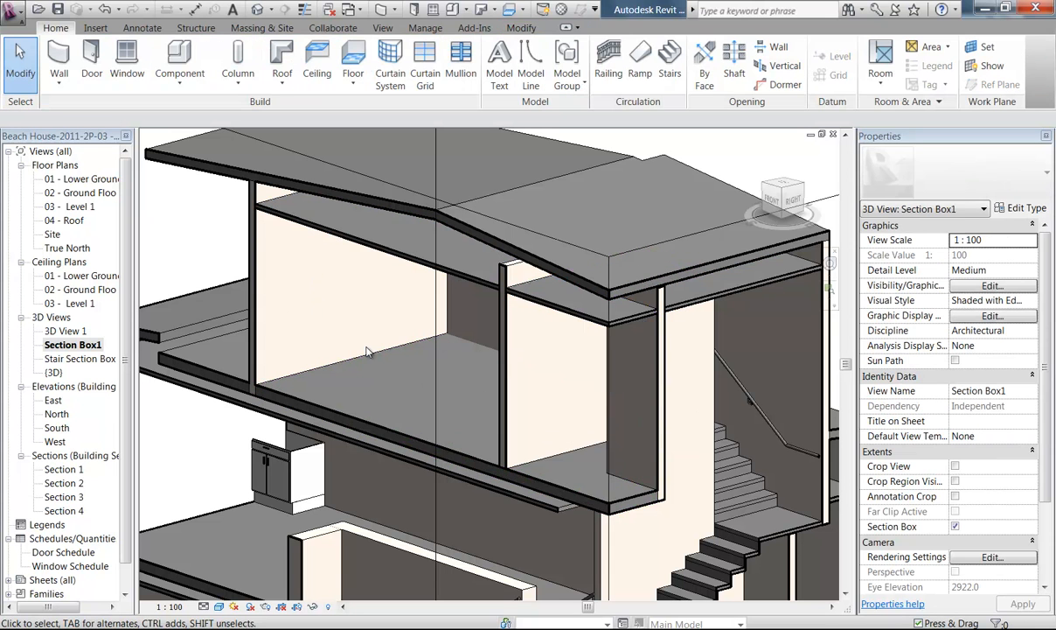
click(602, 318)
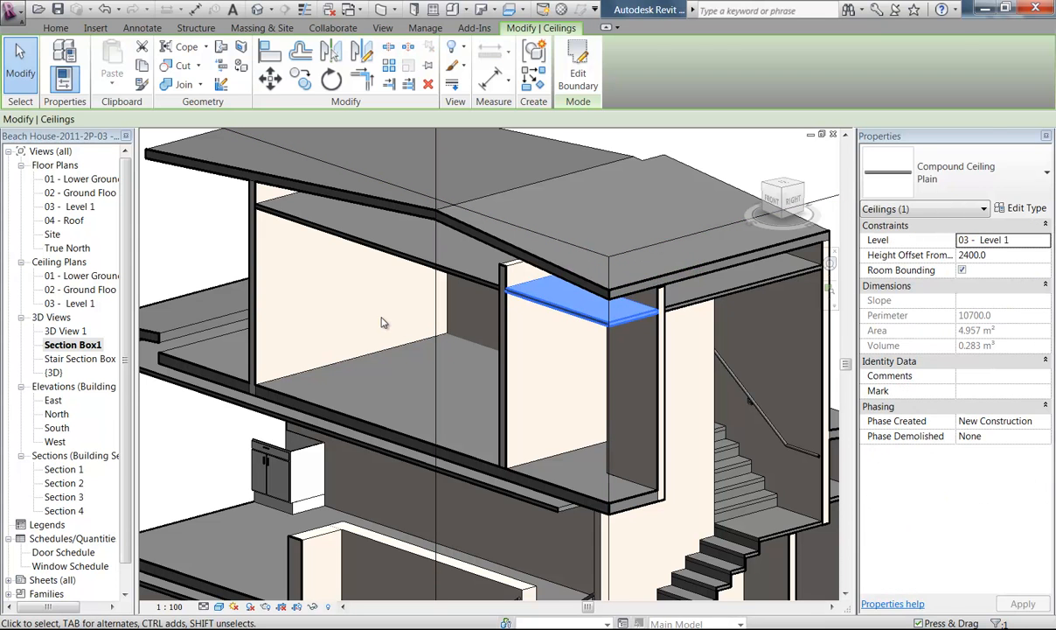
key(Escape)
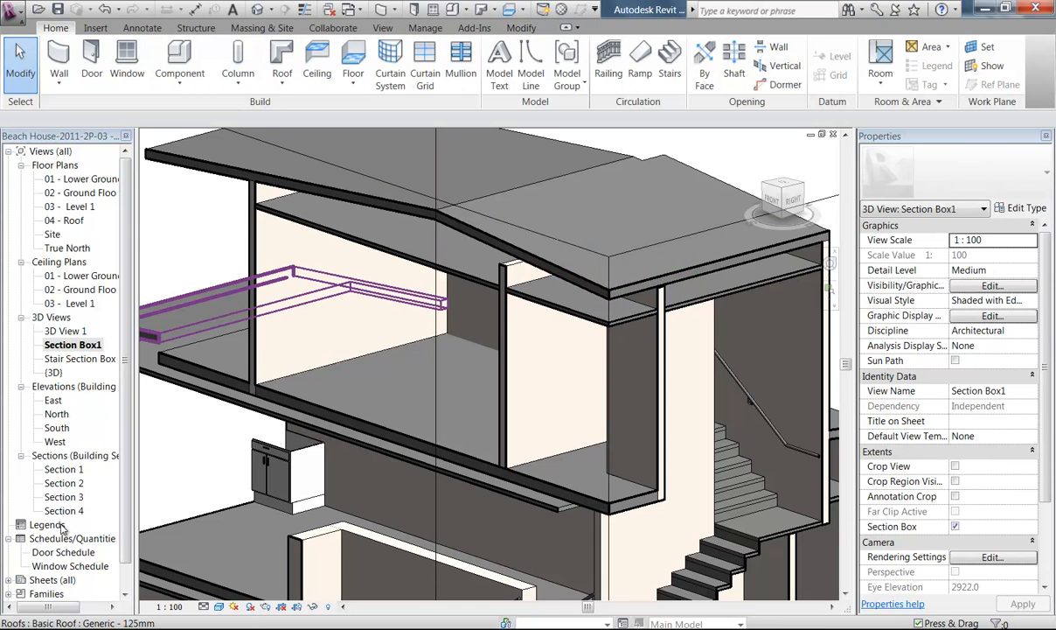
Examine the Level 1 ceilings and the gap to the roof in Section 4 and Section 1
double_click(64, 510)
scroll(479, 325, down, 3)
middle_drag(413, 323, 560, 393)
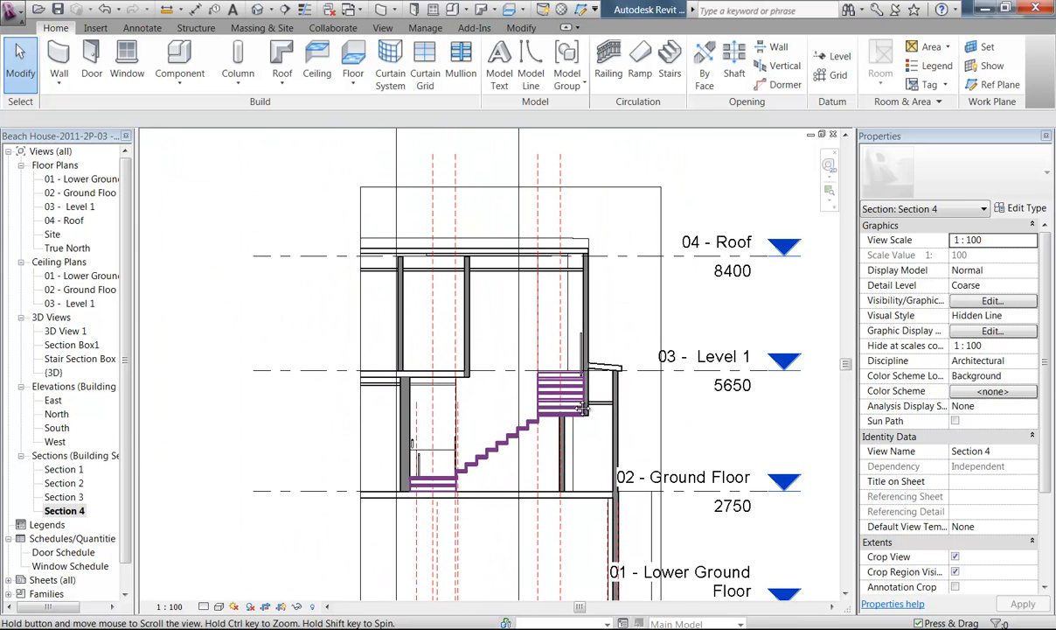
double_click(64, 469)
middle_drag(651, 332, 511, 289)
scroll(512, 289, down, 2)
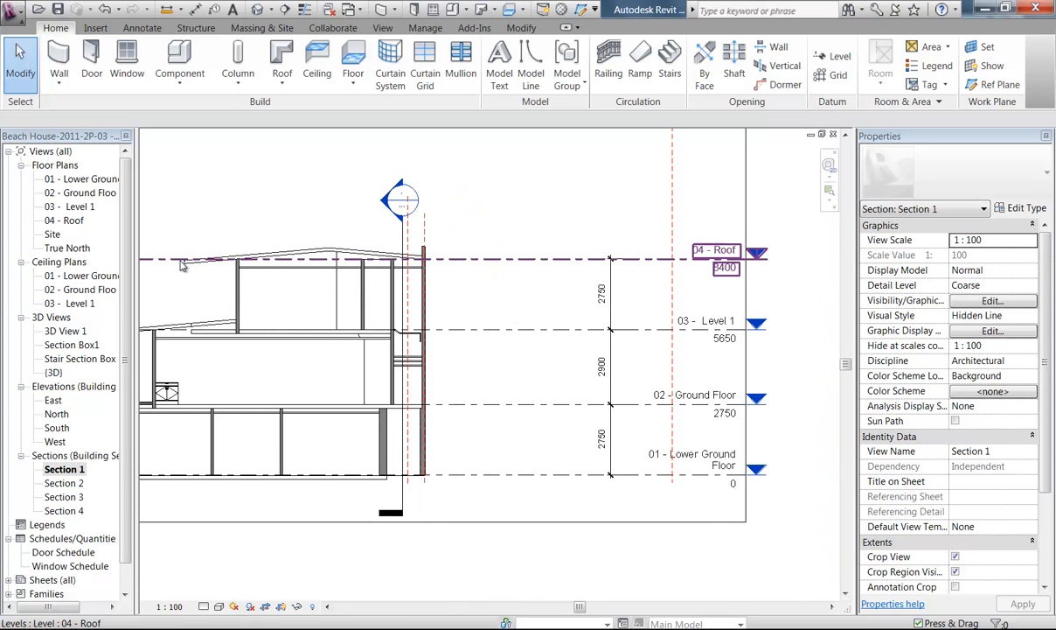
middle_drag(176, 298, 295, 300)
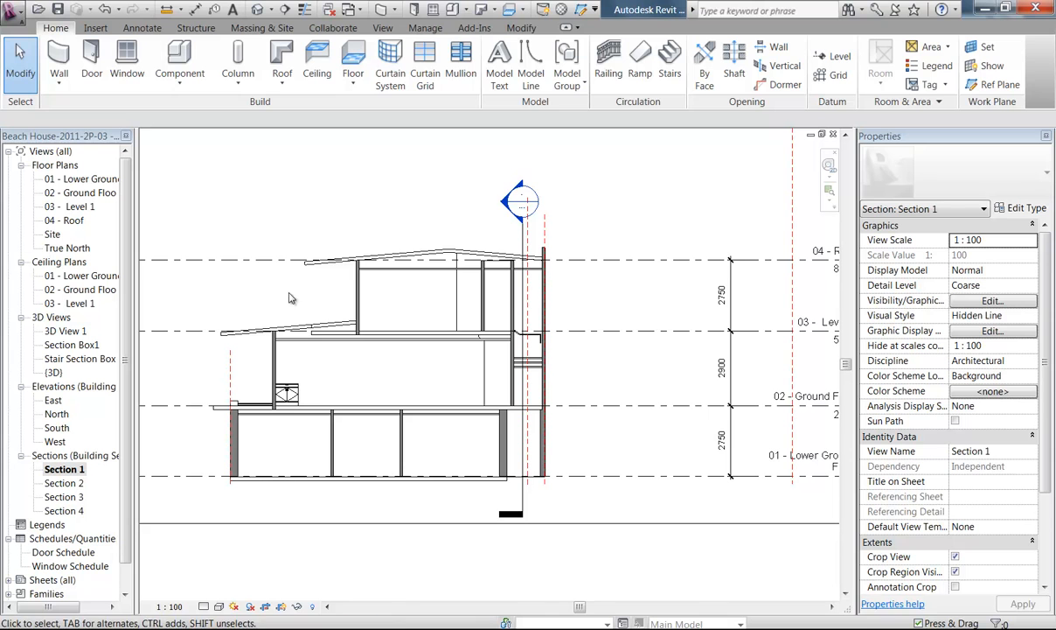
In Section 1, set the distance between the Level 1 and Roof levels to 2550
scroll(755, 284, up, 2)
middle_drag(755, 284, 566, 278)
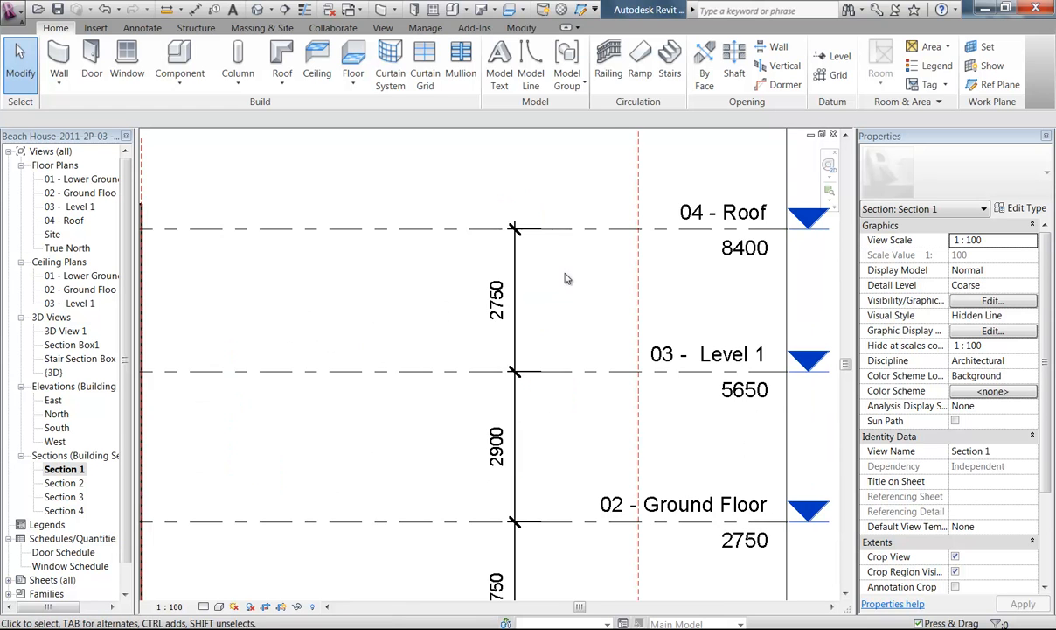
middle_drag(631, 281, 613, 305)
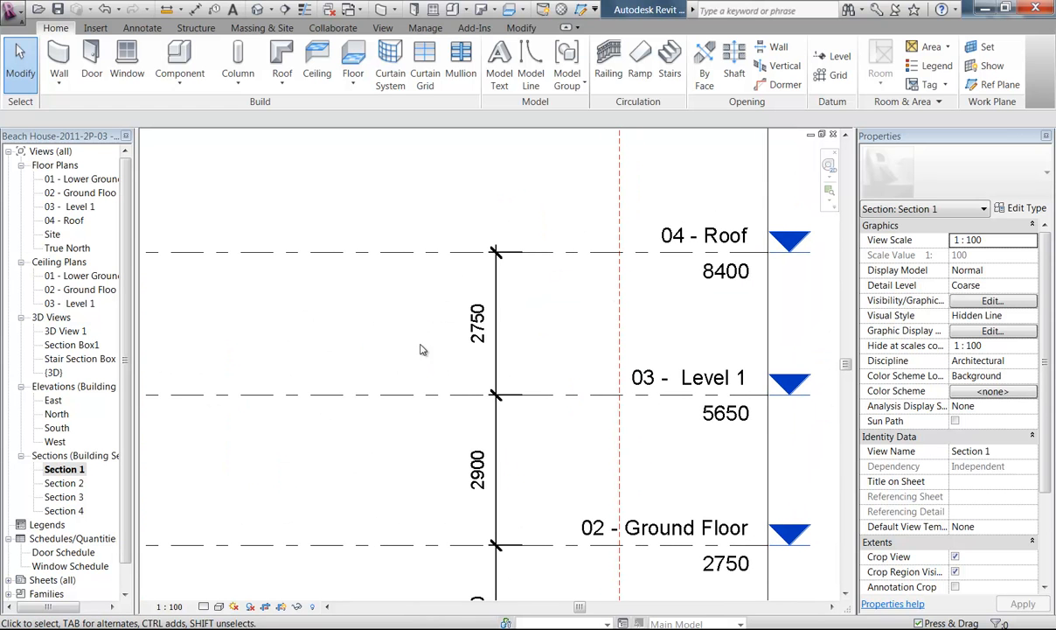
click(397, 259)
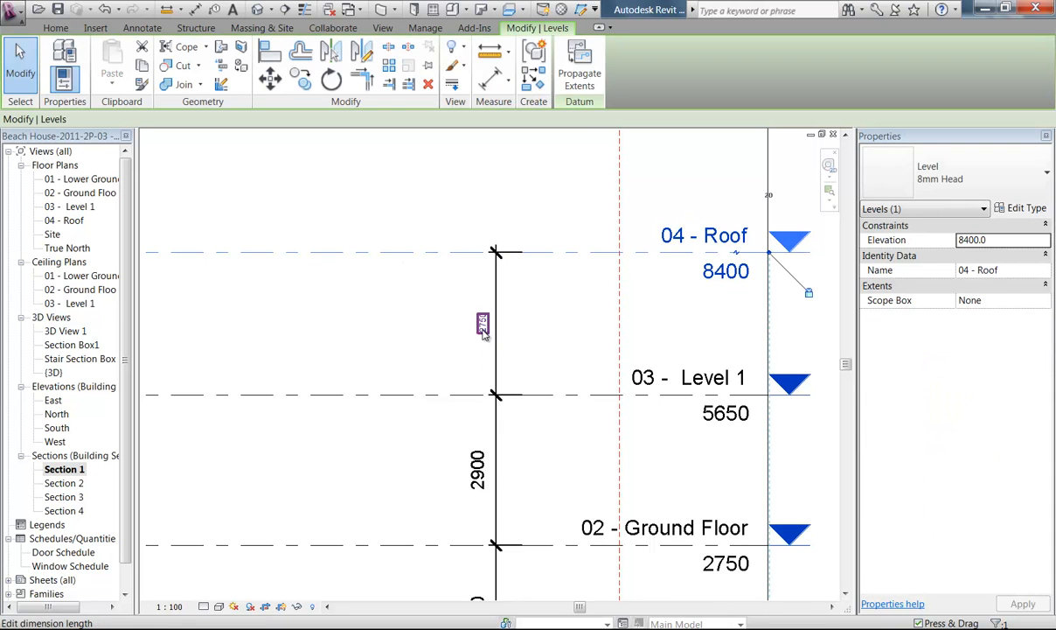
click(483, 325)
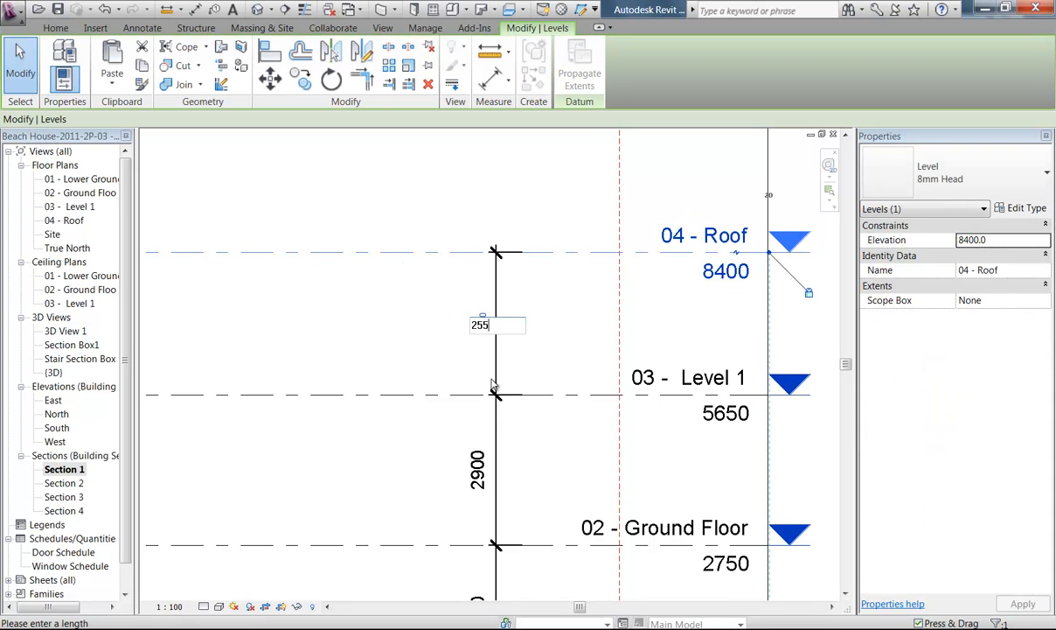
text(2550)
key(Return)
key(Escape)
Review the roof after the level change in Section 1 and around the whole building in the default 3D view
scroll(349, 227, down, 1)
middle_drag(349, 227, 796, 233)
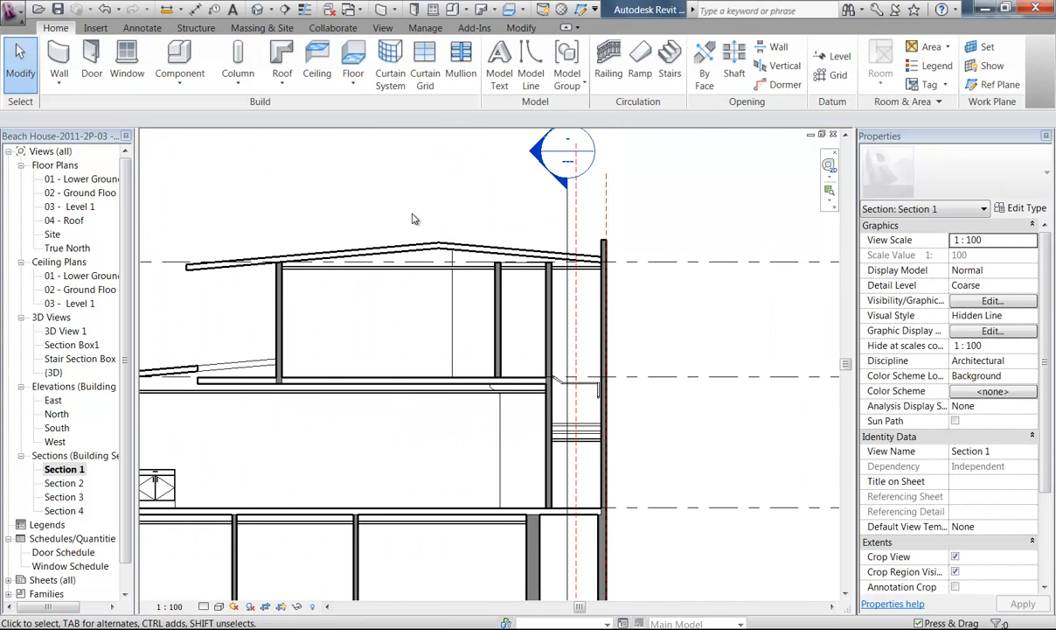
middle_drag(307, 232, 413, 215)
scroll(413, 215, down, 2)
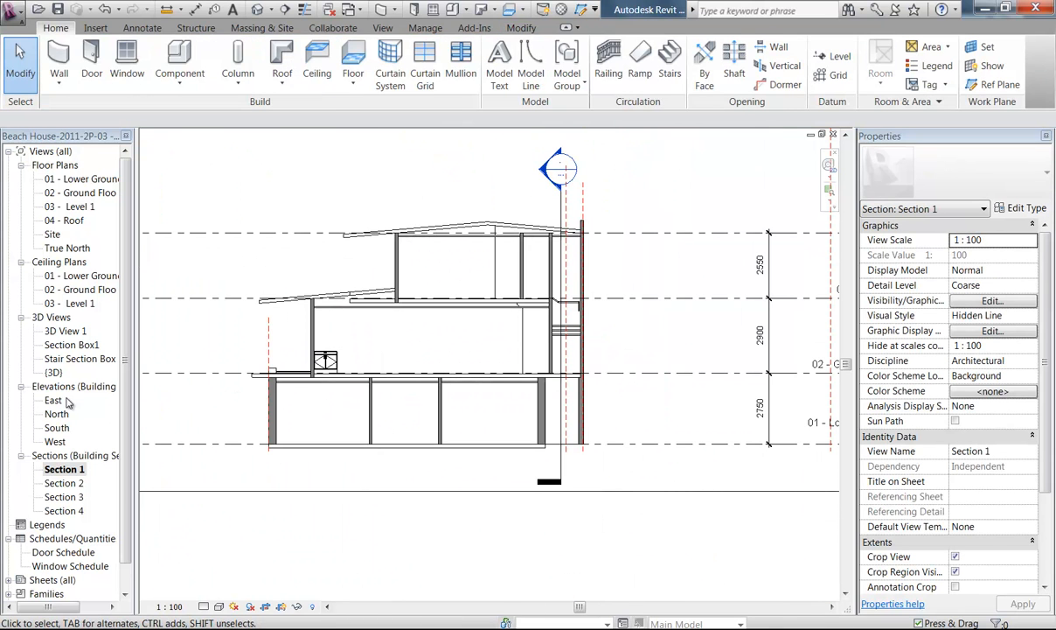
double_click(53, 373)
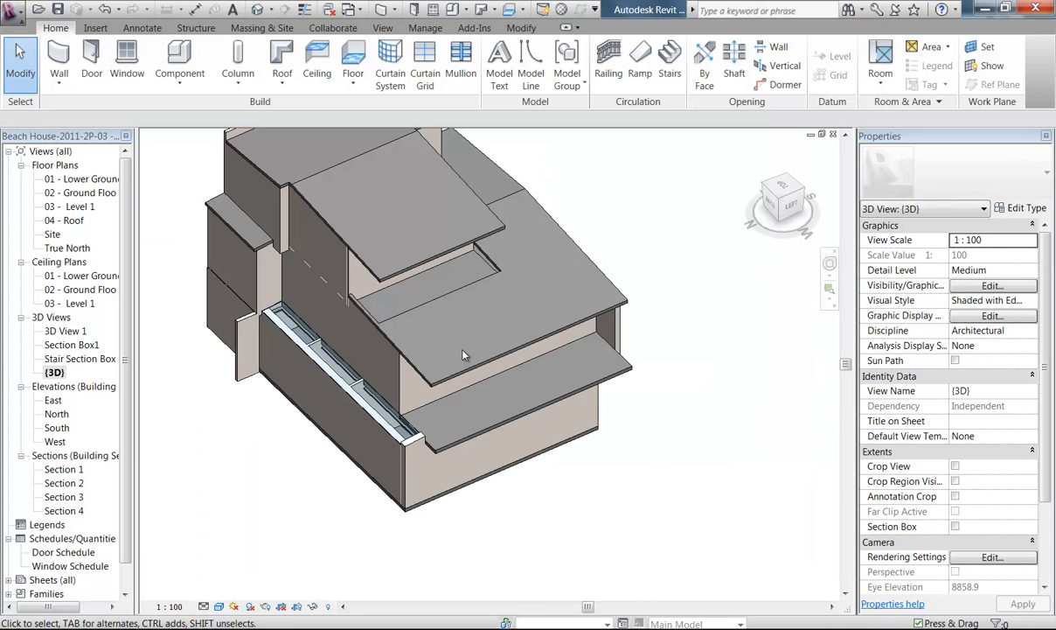
shift+middle_drag(554, 378, 350, 347)
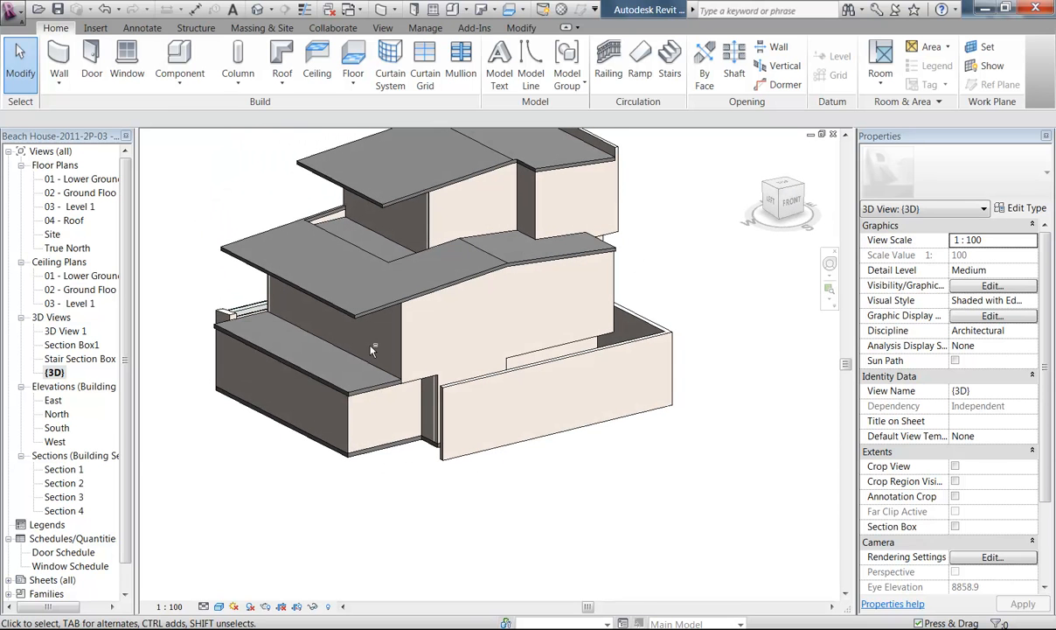
In Section 1, select the middle lower ground floor ceiling and open the layer structure of its Plain ceiling type
double_click(68, 470)
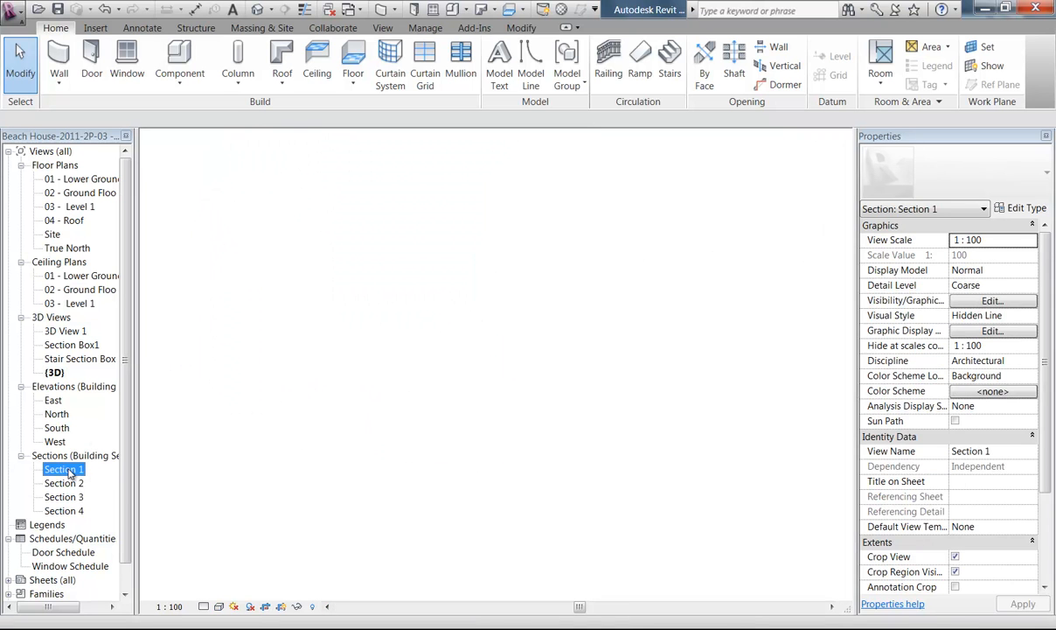
scroll(412, 326, up, 3)
scroll(417, 328, down, 4)
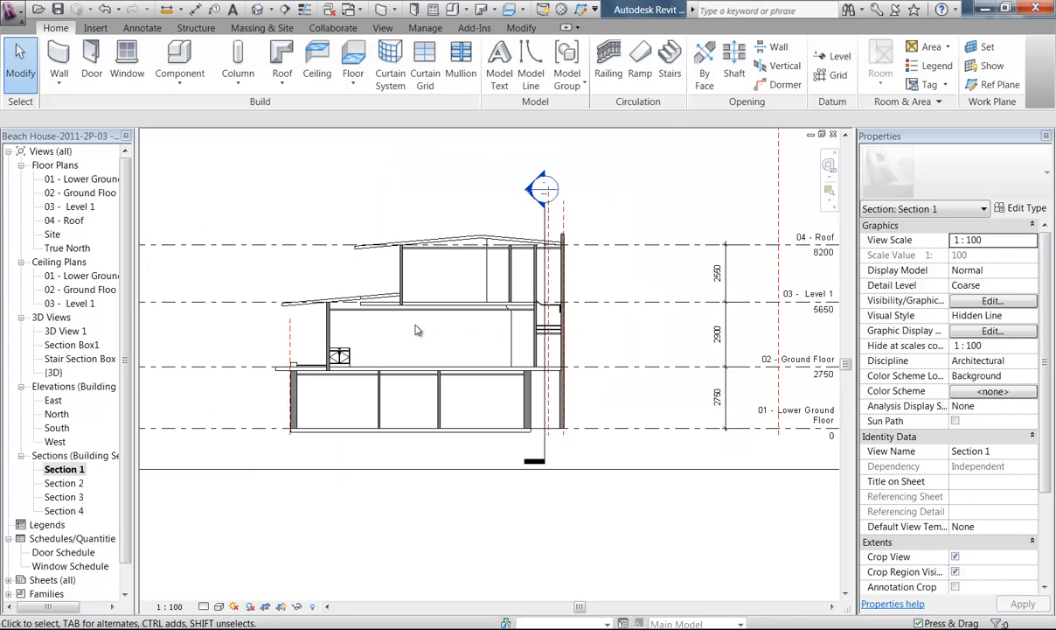
scroll(417, 330, up, 3)
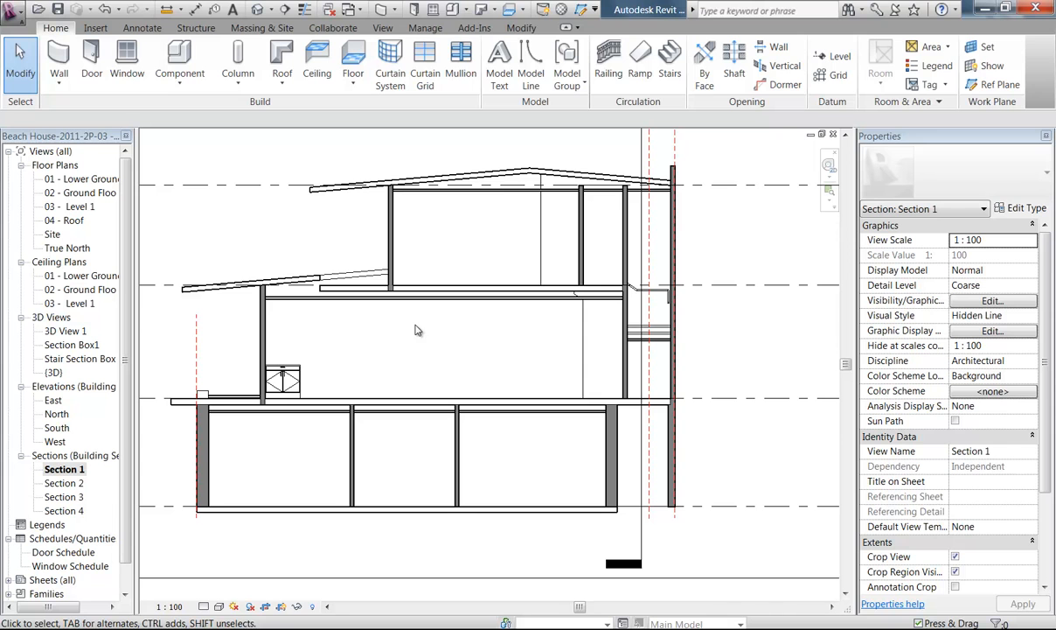
click(411, 417)
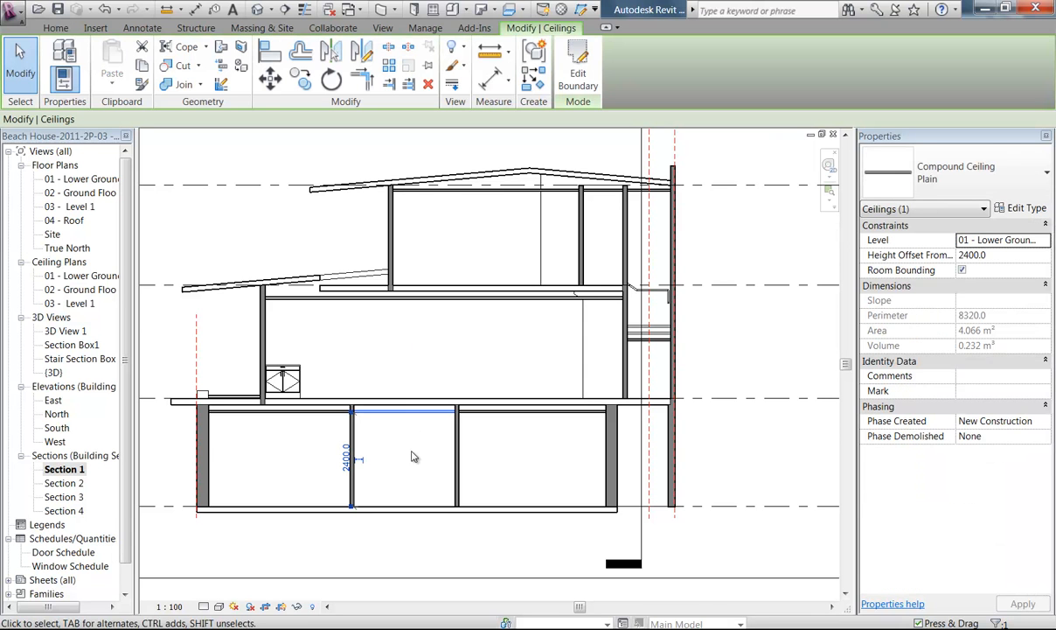
click(1016, 208)
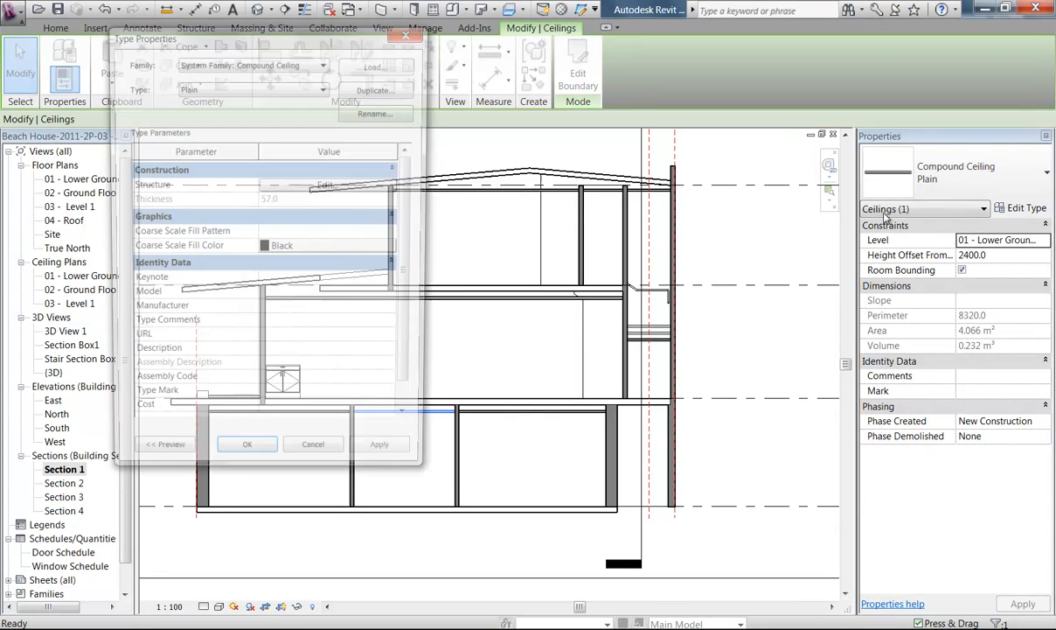
click(278, 186)
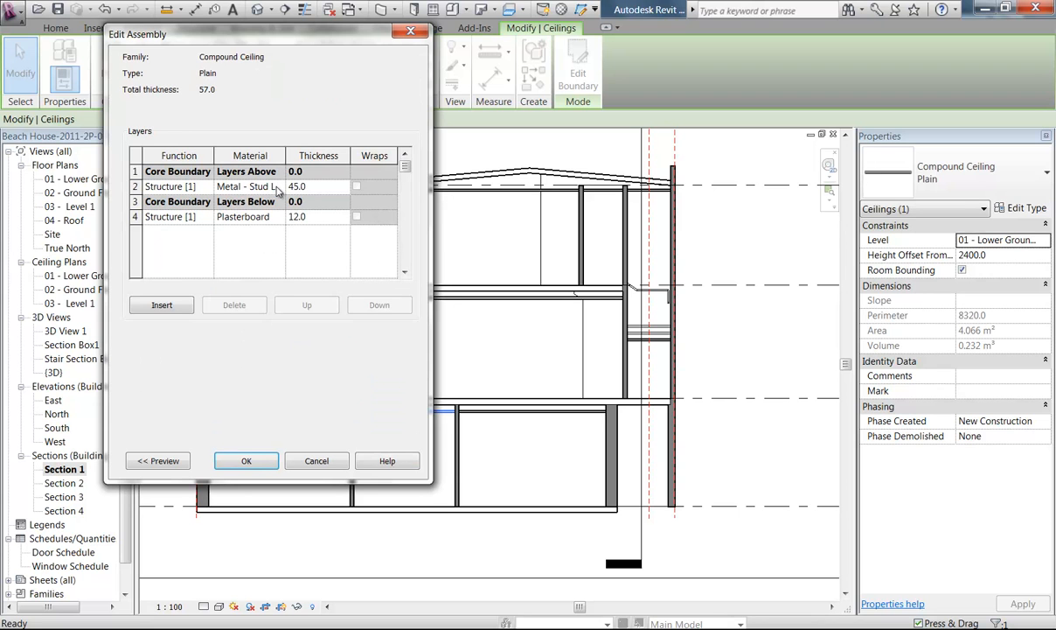
Set the shading colour of the ceiling's Plasterboard material to RGB 251-251-251, accept the type changes and clear the selection
click(280, 217)
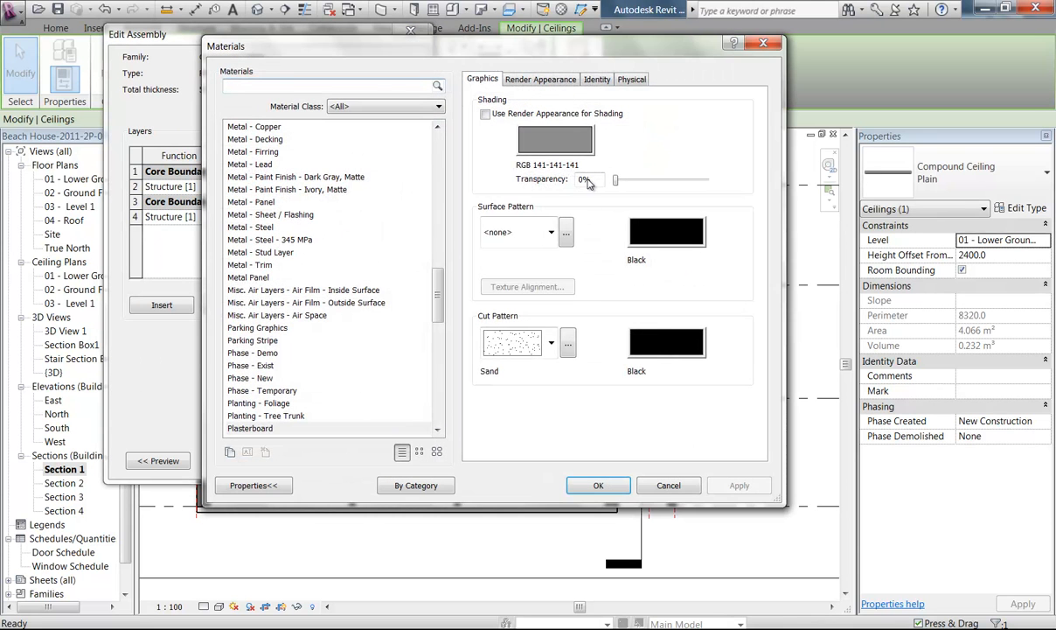
click(549, 141)
drag(661, 220, 662, 176)
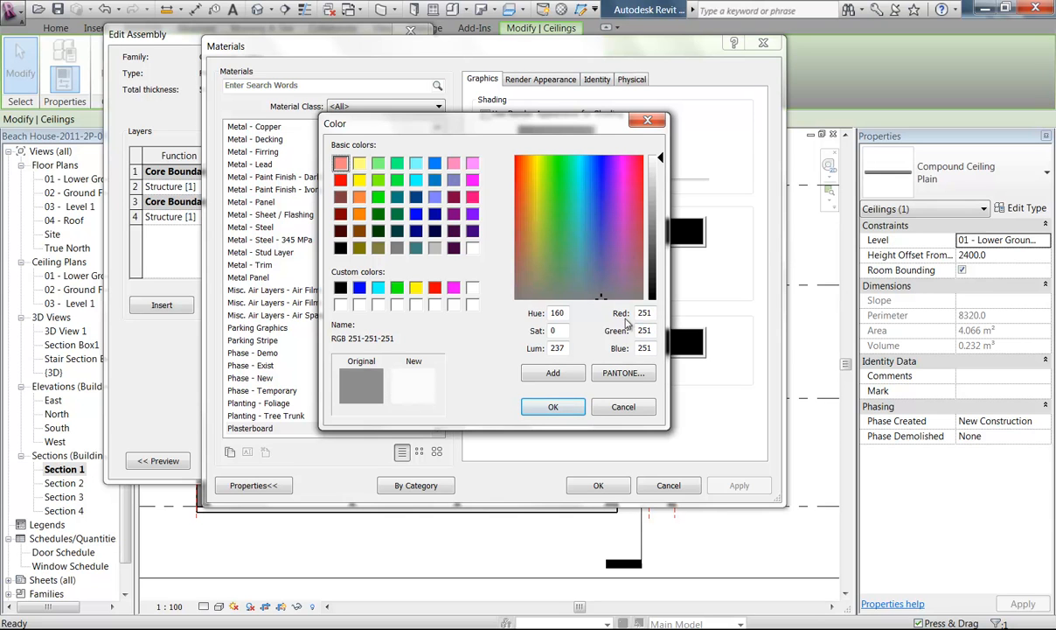
click(553, 407)
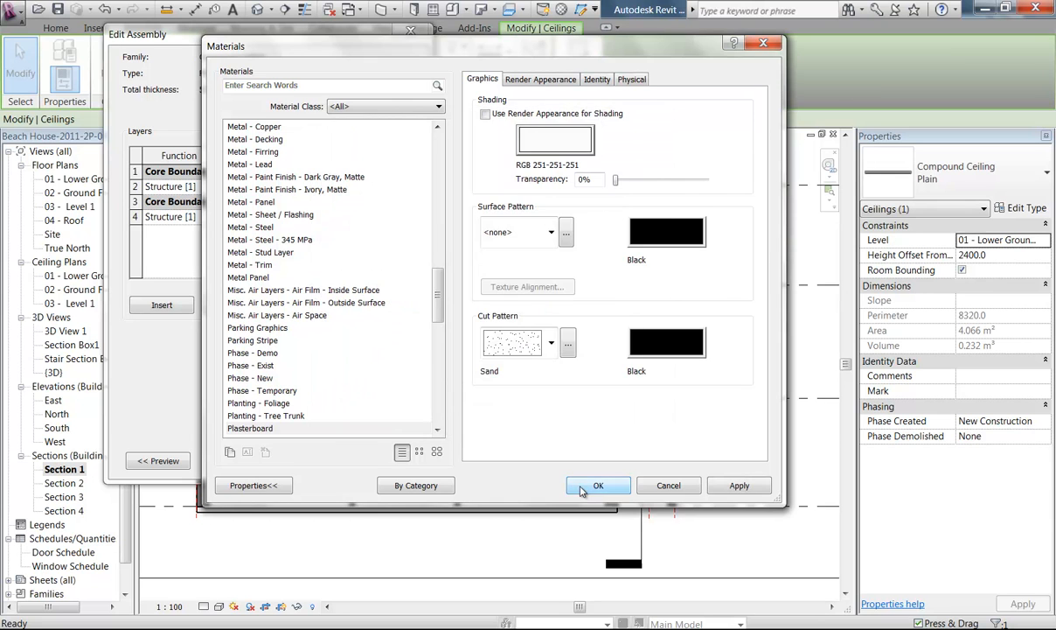
click(598, 484)
click(234, 461)
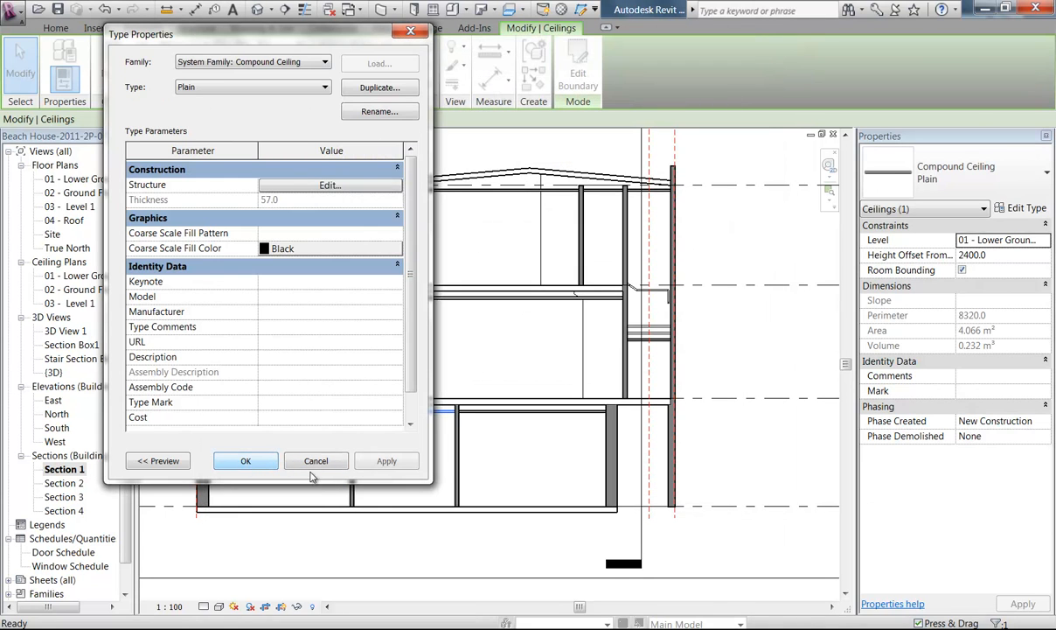
click(246, 461)
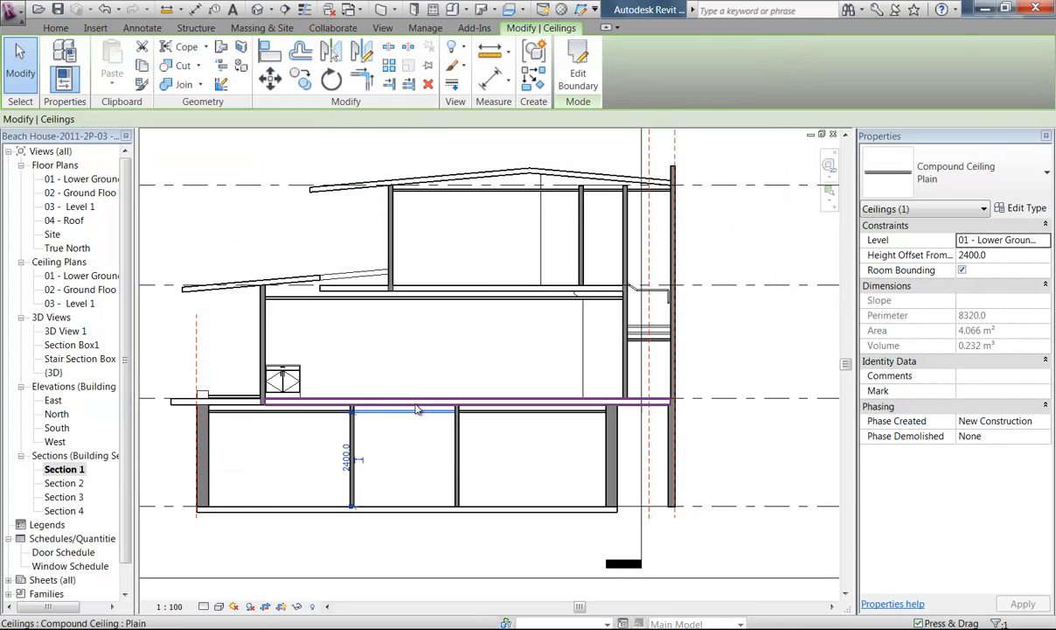
key(Escape)
Examine the ceiling edges and the wall beside the stairs from several angles in the Stair Section Box view
double_click(77, 359)
shift+middle_drag(376, 466, 489, 298)
scroll(487, 293, up, 5)
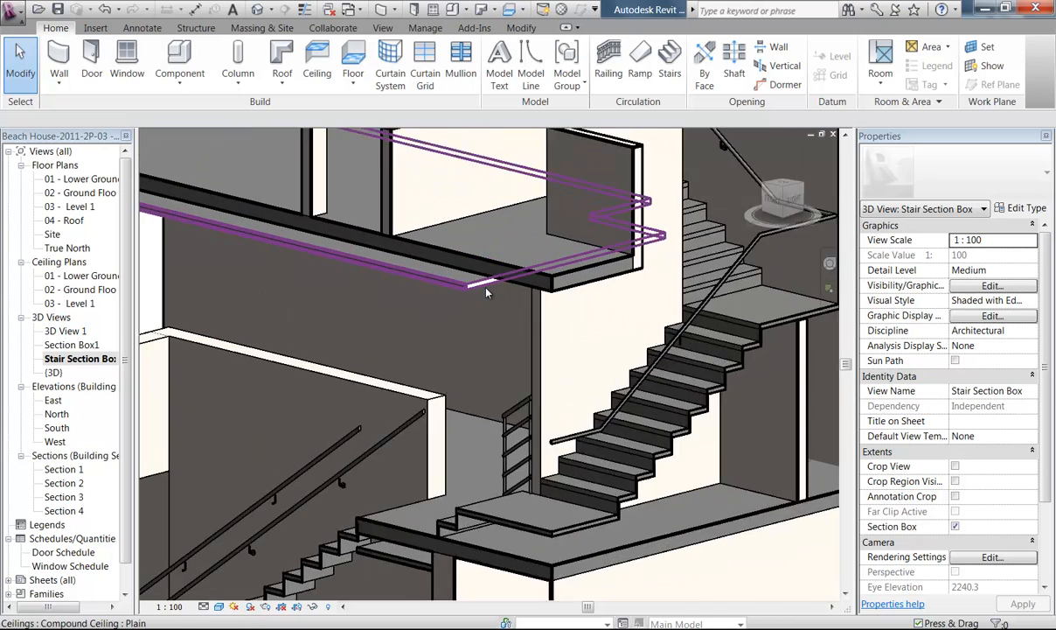
scroll(487, 293, down, 4)
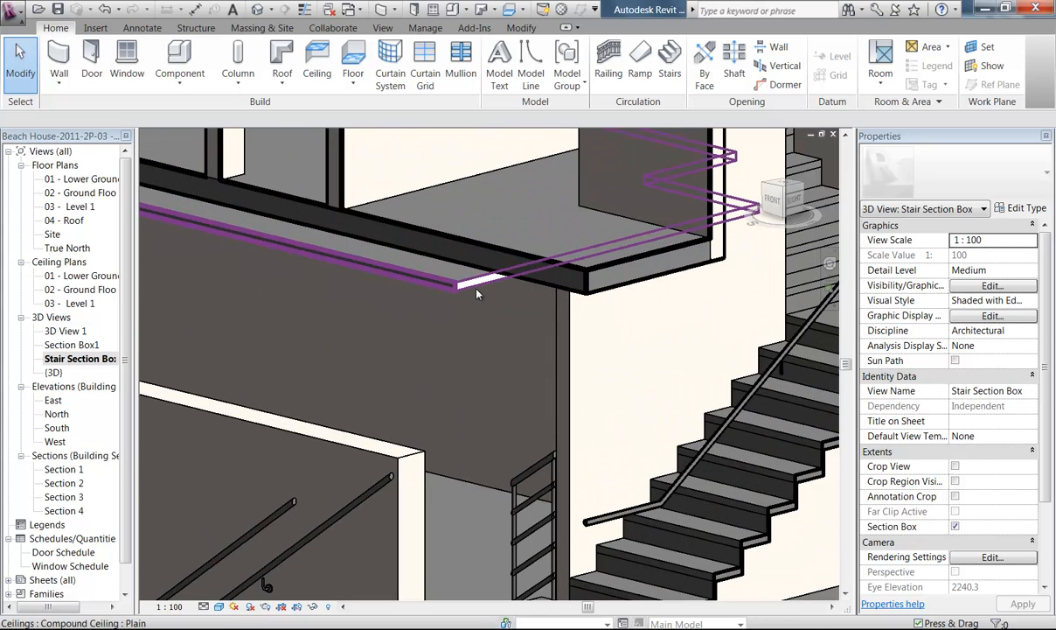
scroll(479, 347, down, 2)
scroll(479, 346, up, 3)
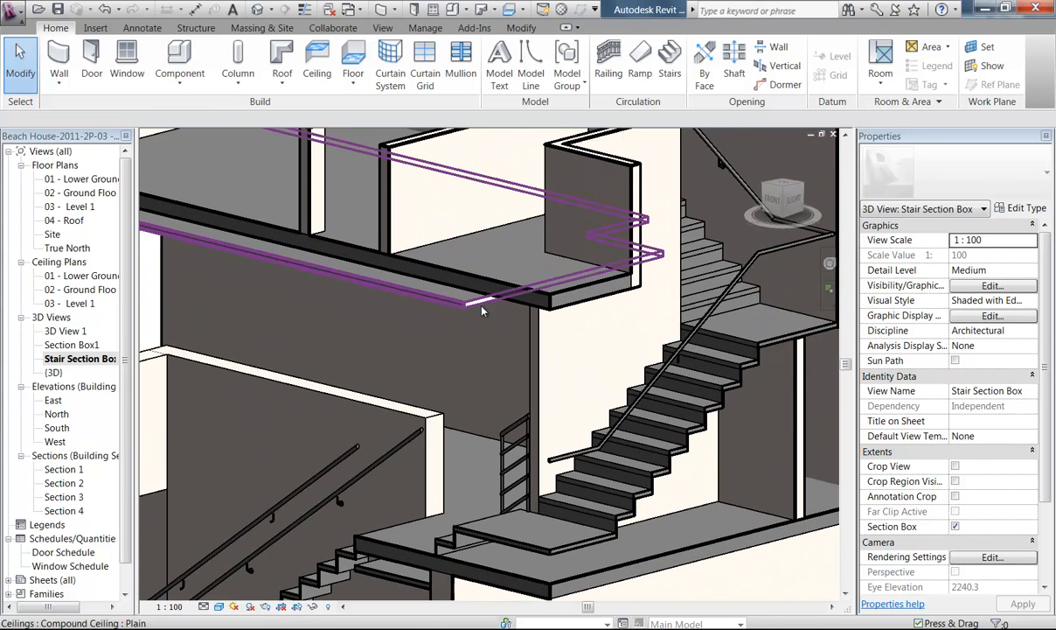
click(528, 326)
shift+middle_drag(515, 341, 428, 269)
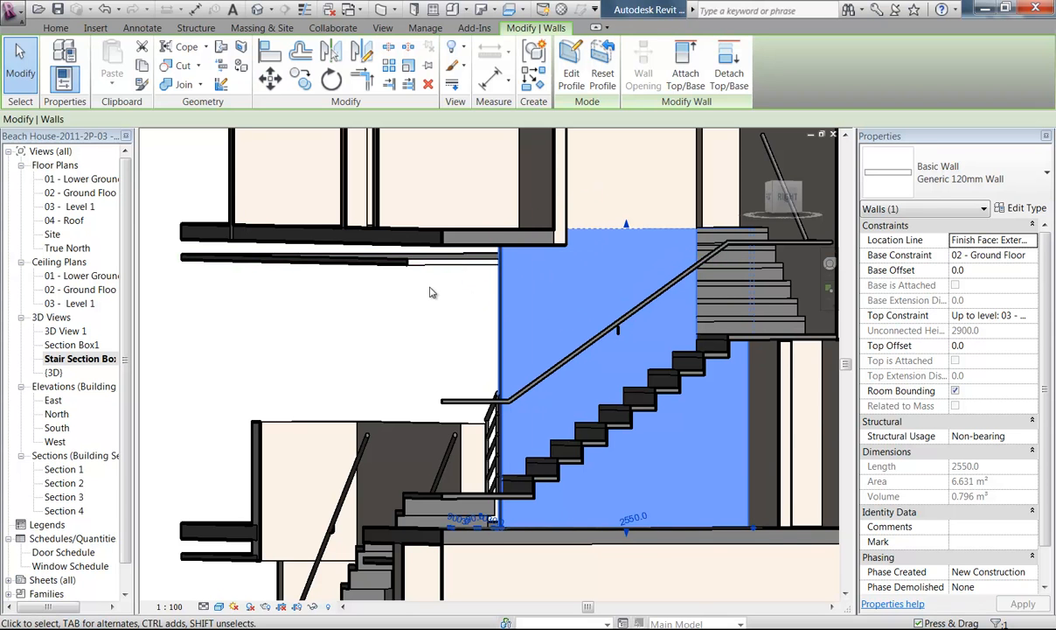
shift+middle_drag(382, 308, 505, 339)
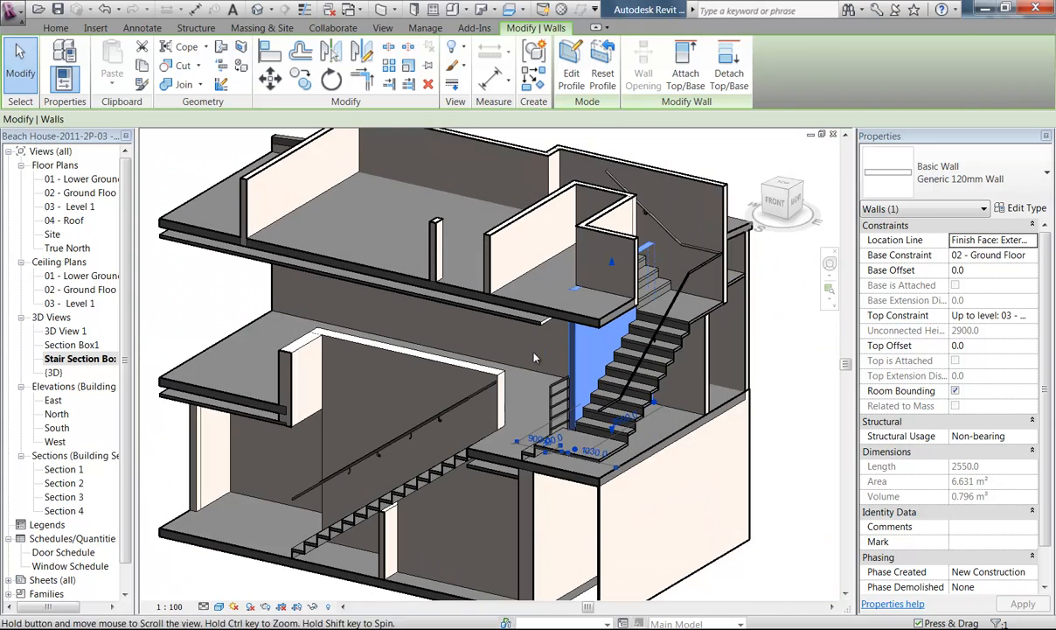
Review the ceilings on all floors in the Section Box1 view and clear the wall selection
double_click(71, 344)
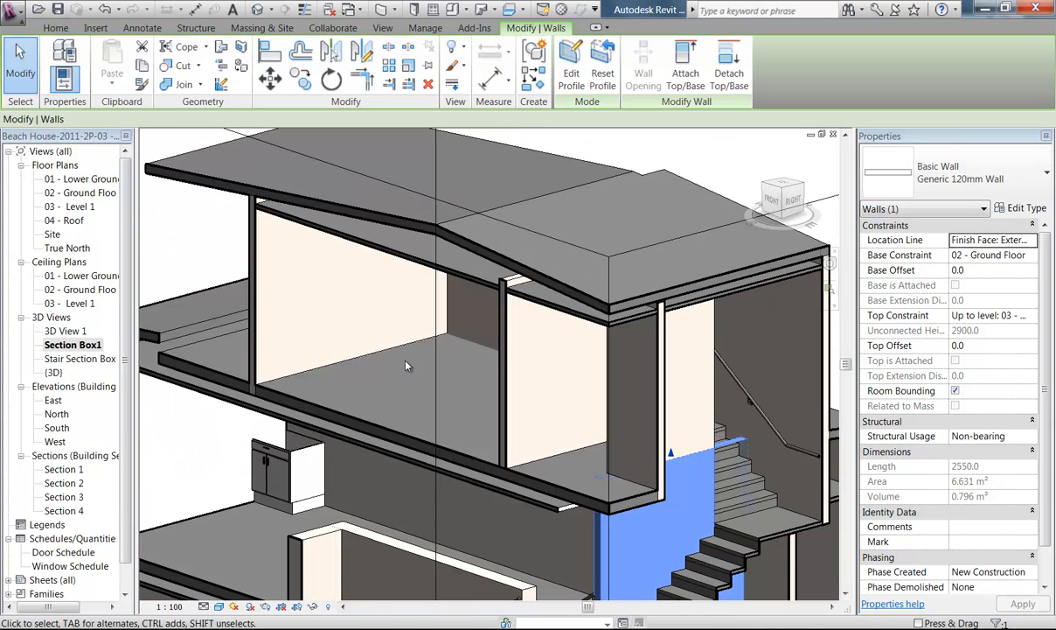
scroll(406, 365, down, 5)
mouse_move(404, 367)
shift+middle_down()
mouse_move(608, 370)
mouse_move(390, 366)
shift+middle_up()
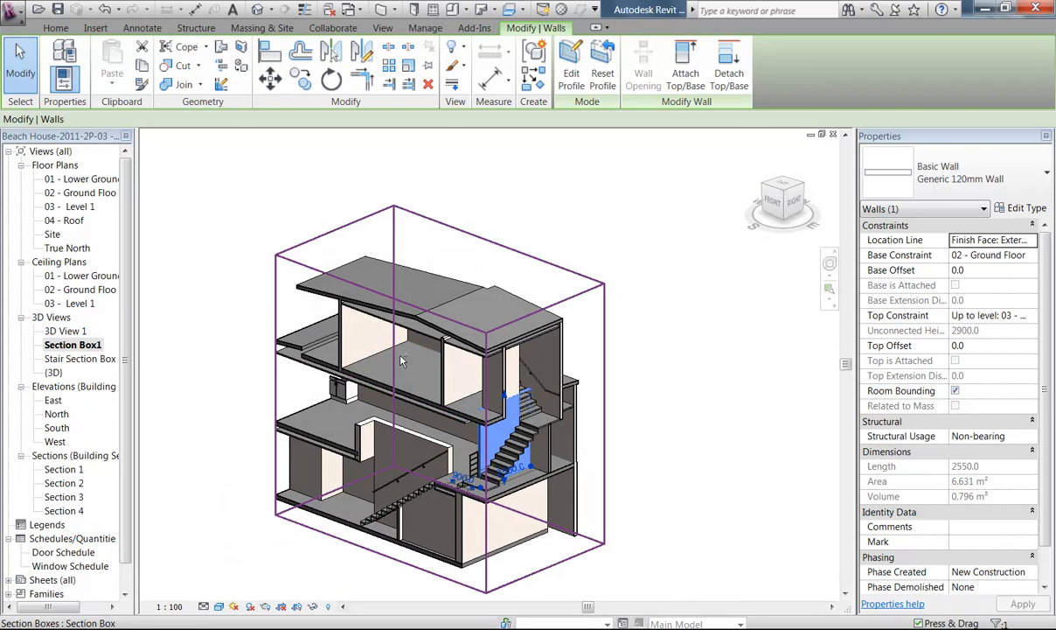
scroll(402, 360, up, 4)
key(Escape)
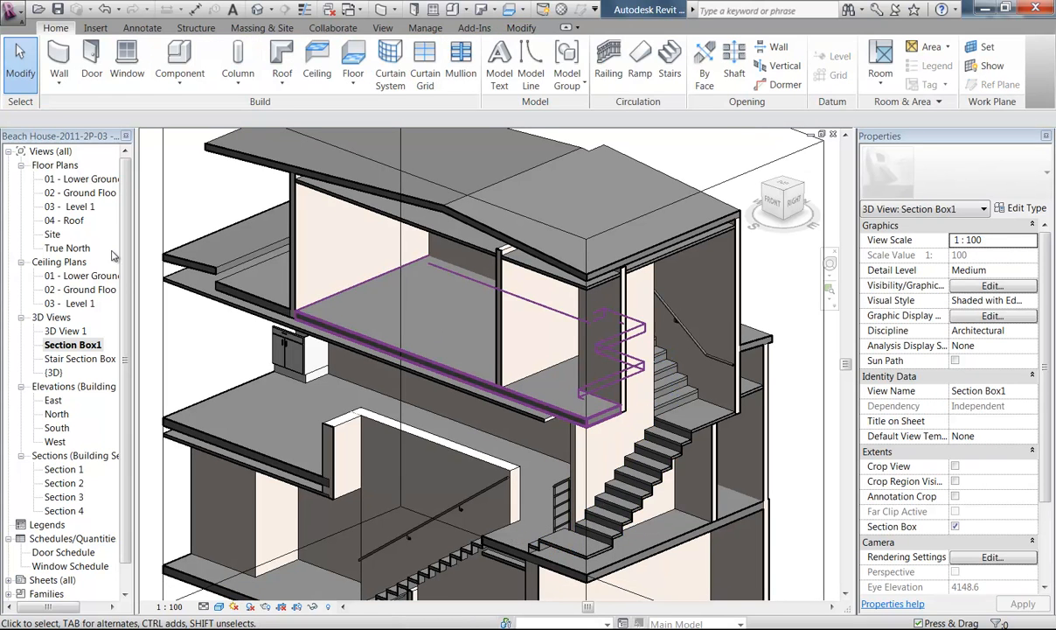
In the Lower Ground Floor ceiling plan, start placing a component and browse for families in the International Metric Library's Lighting Fixtures folder
double_click(68, 275)
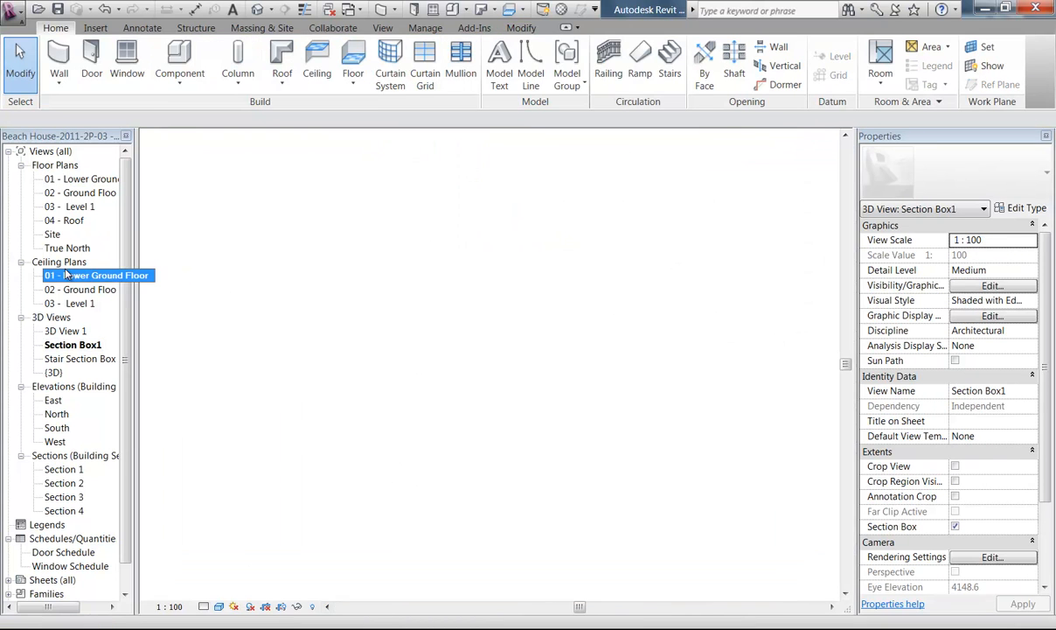
scroll(269, 401, down, 2)
middle_drag(349, 299, 321, 264)
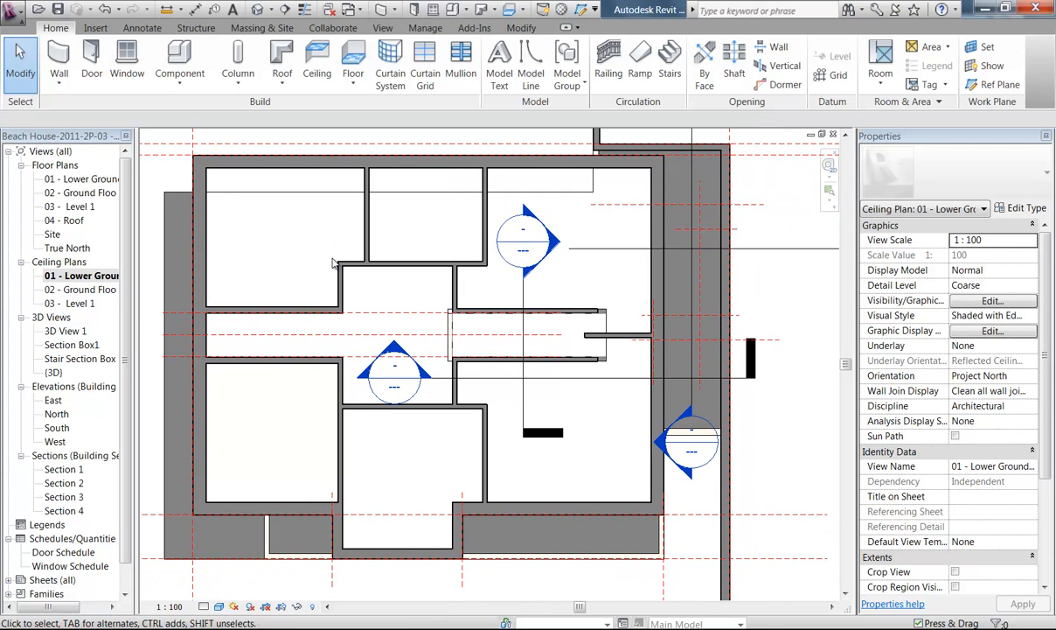
click(187, 59)
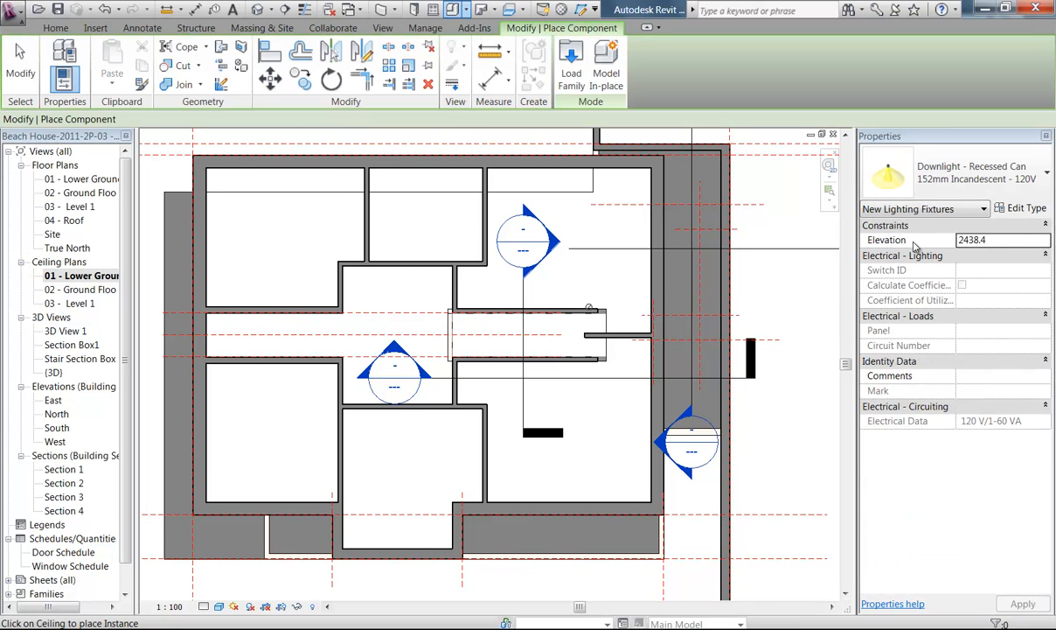
click(570, 79)
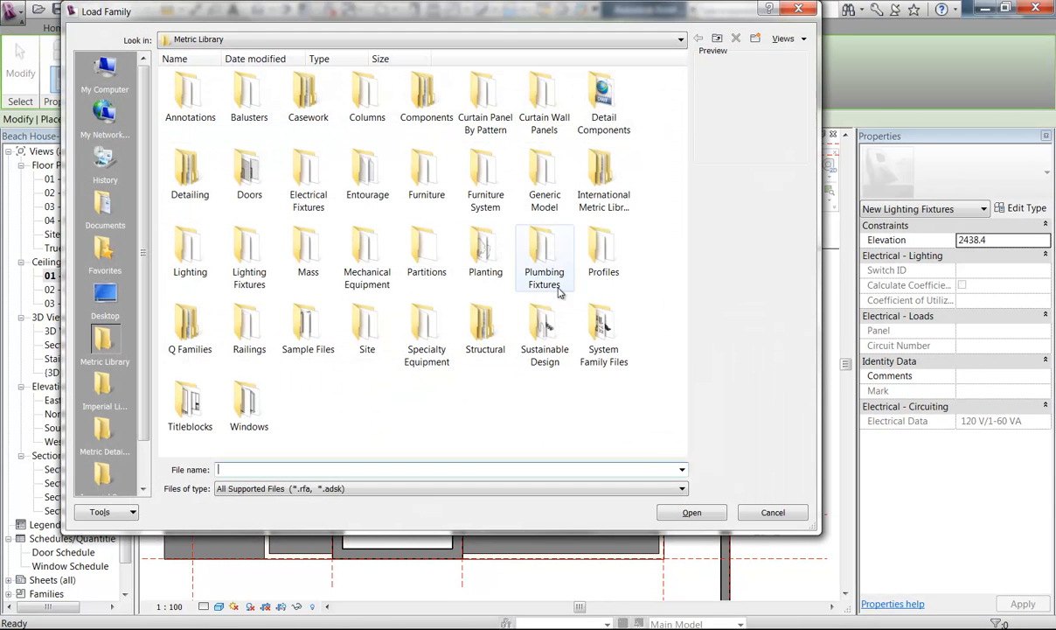
double_click(604, 172)
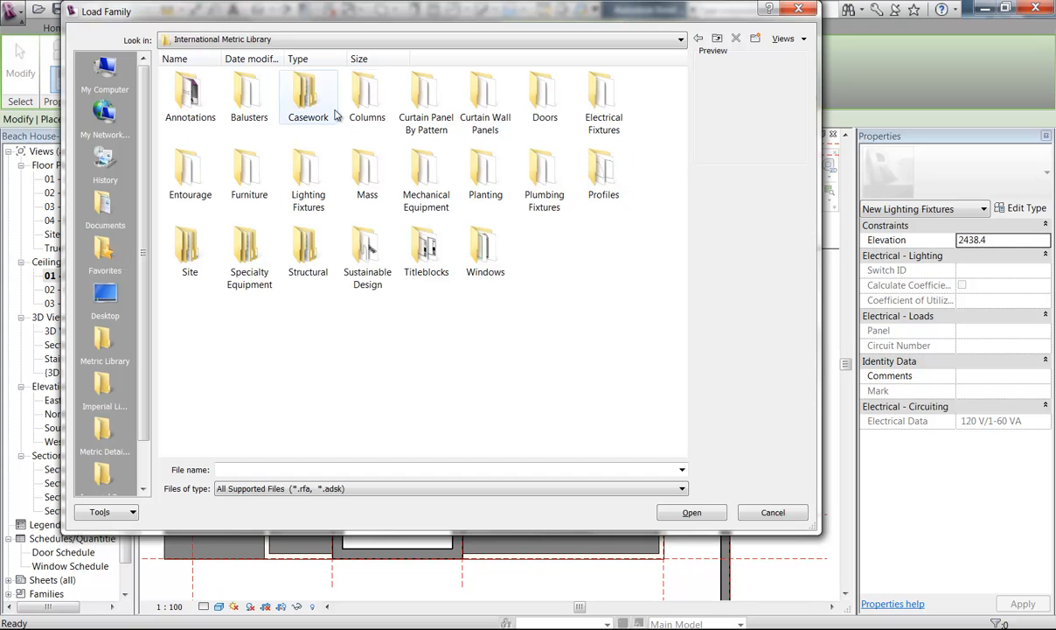
double_click(301, 184)
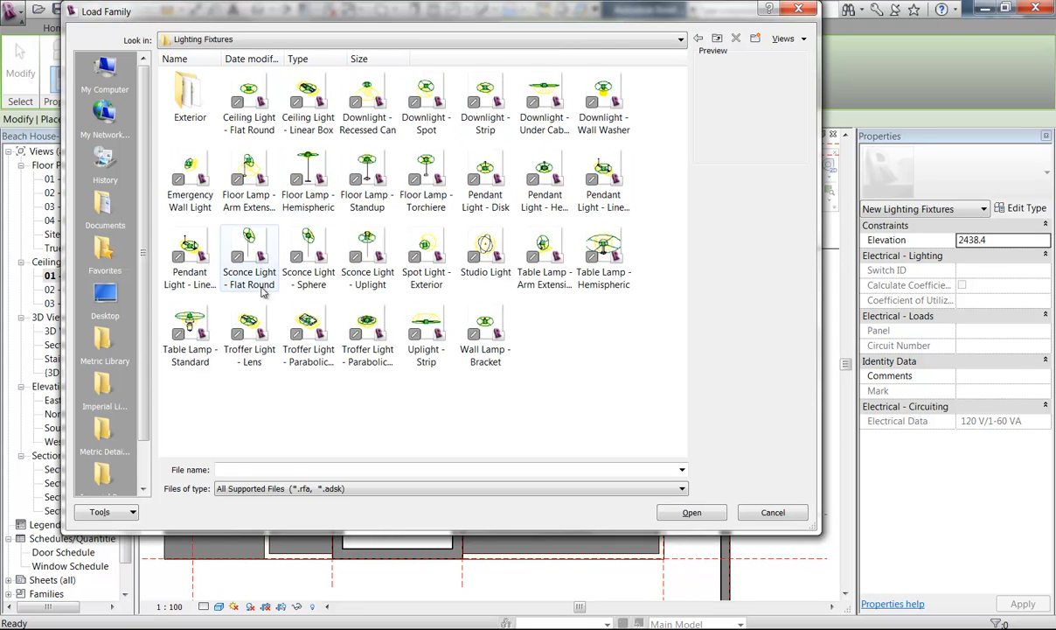
Preview several floor lamp, pendant and downlight families, and load the Pendant Light - Disk family
click(357, 197)
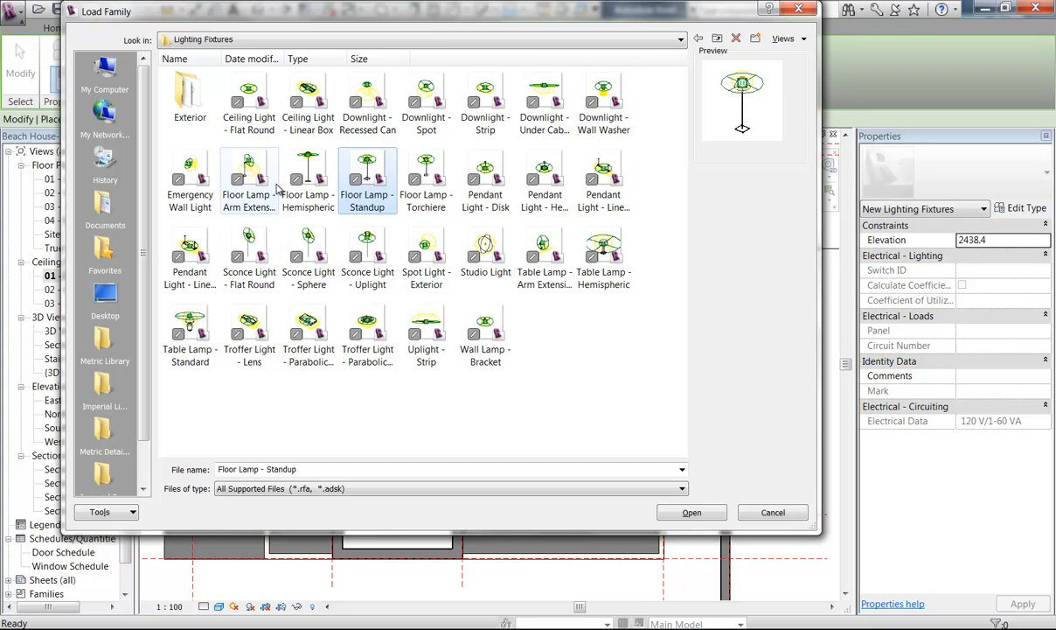
click(604, 186)
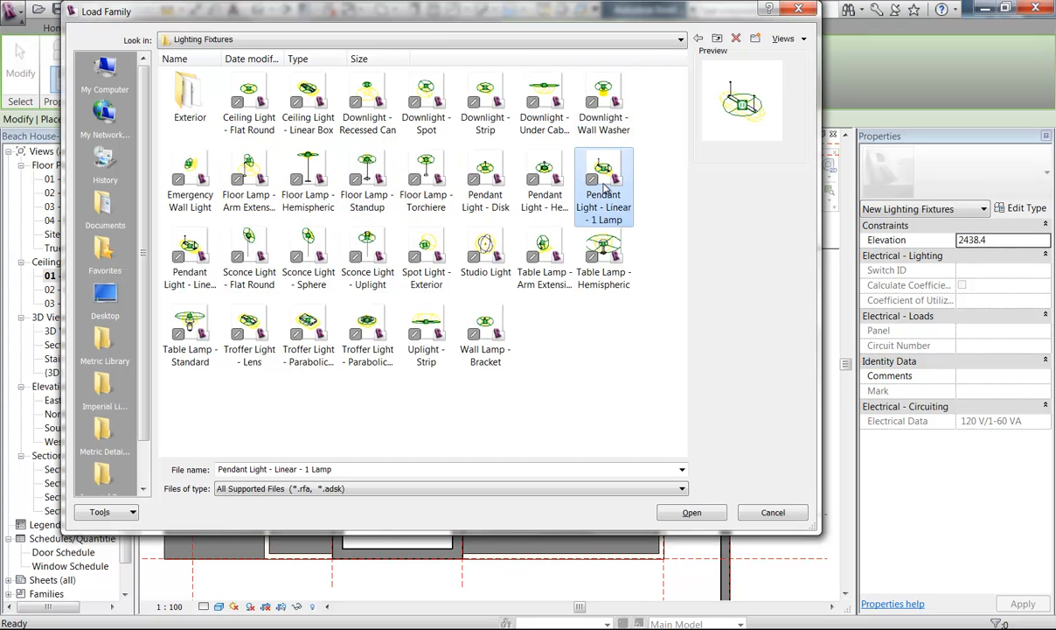
click(544, 179)
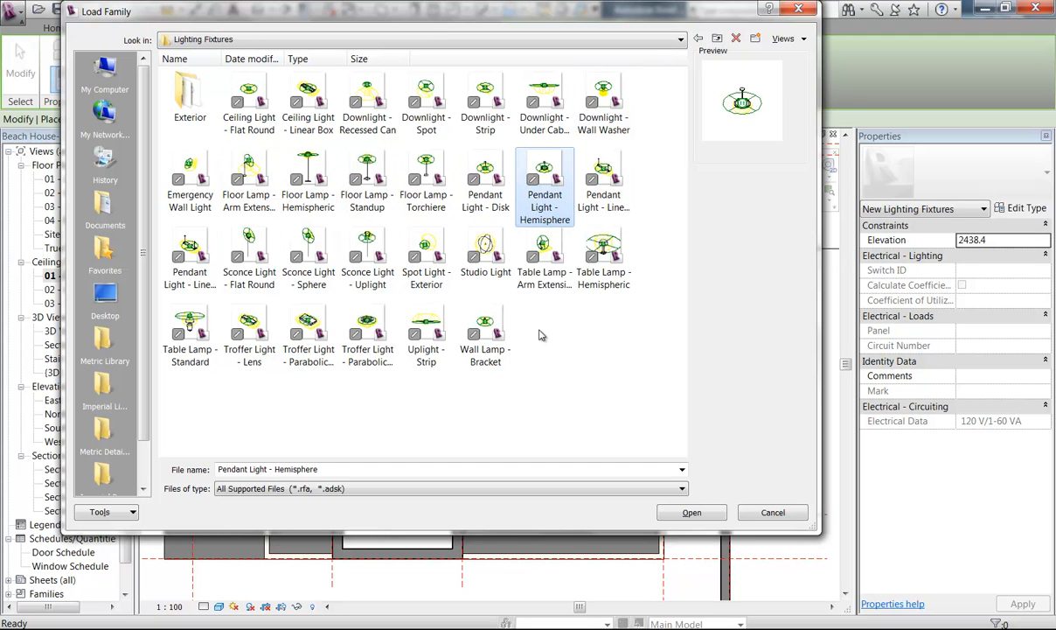
click(485, 209)
click(367, 102)
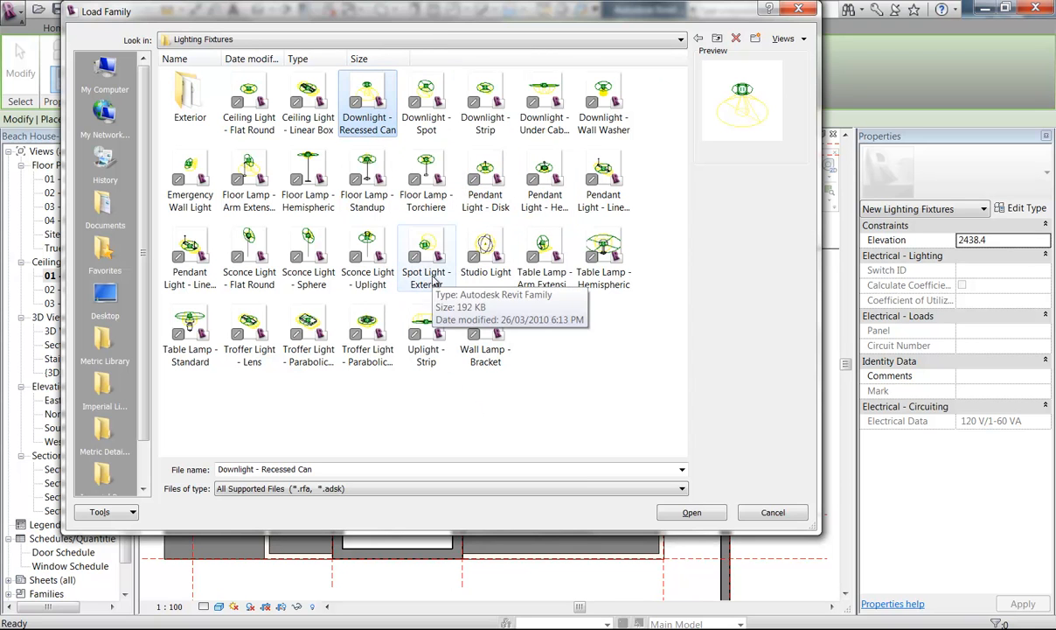
click(472, 174)
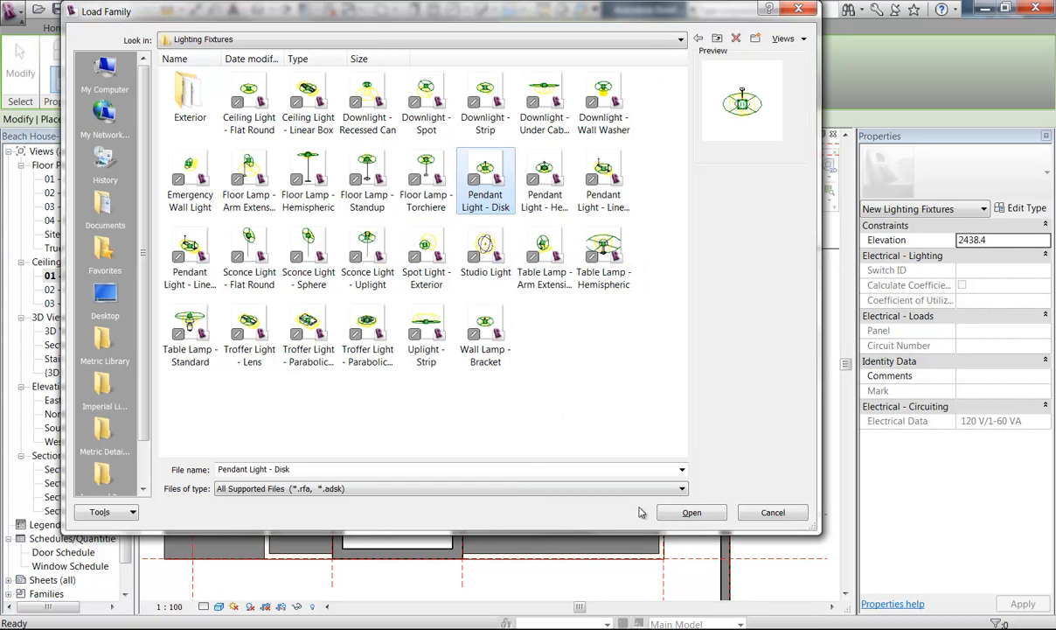
click(681, 518)
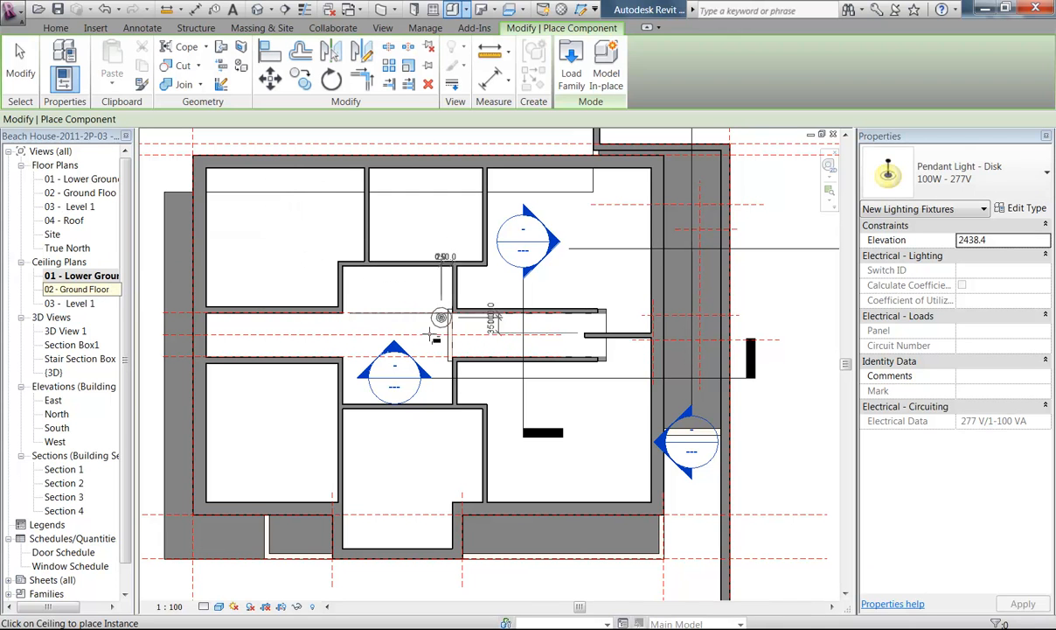
In the Ground Floor ceiling plan, place two Pendant Light - Disk fixtures side by side in the large main room
double_click(79, 290)
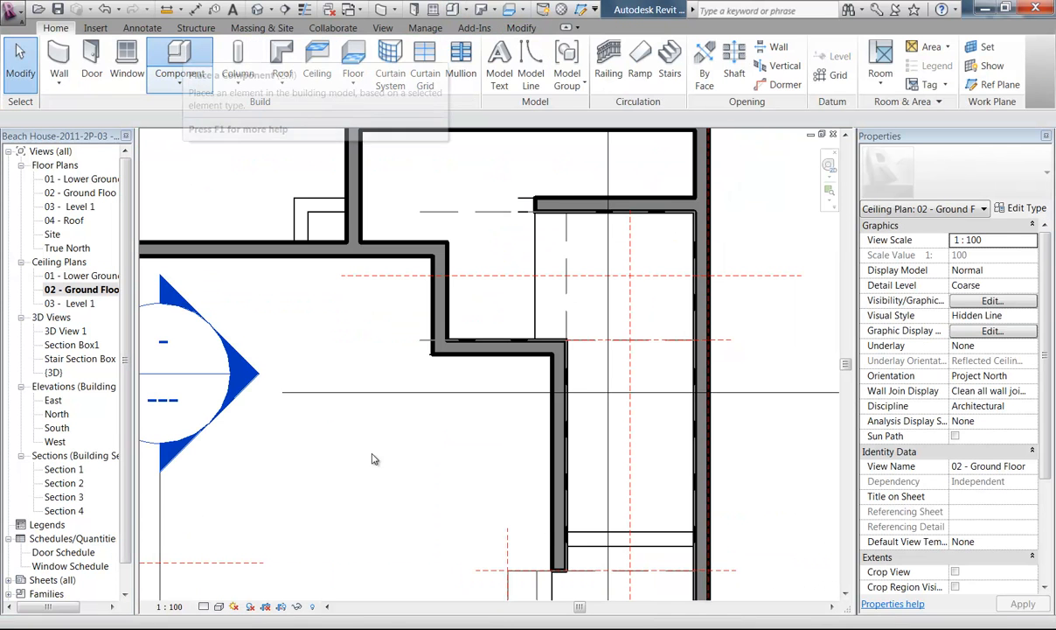
scroll(389, 470, down, 1)
middle_drag(398, 462, 519, 360)
scroll(523, 371, down, 4)
middle_drag(509, 409, 616, 365)
scroll(589, 369, down, 2)
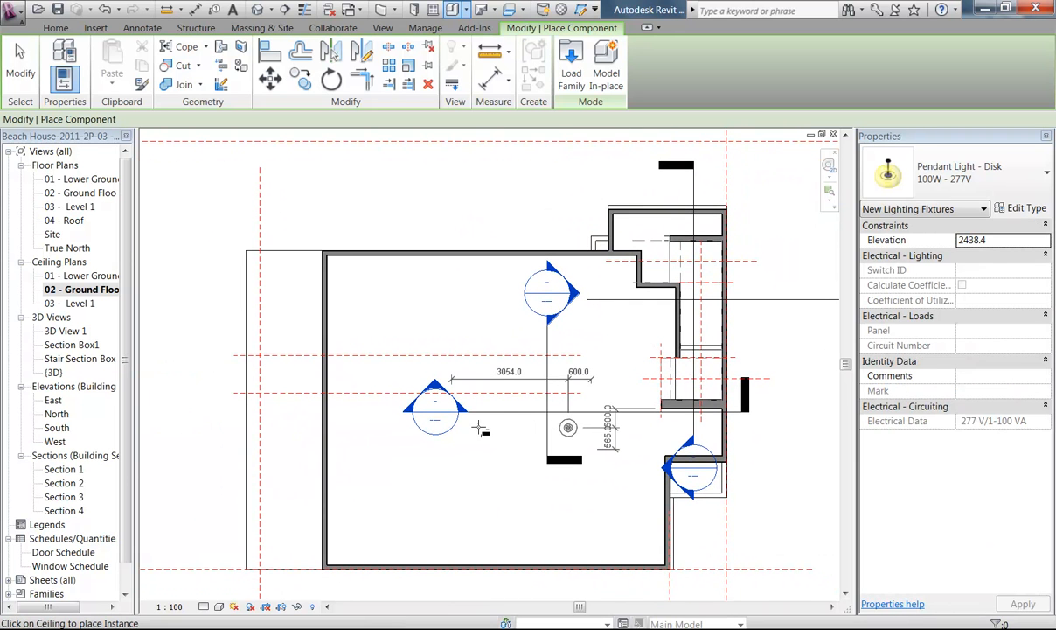
click(568, 427)
scroll(429, 423, up, 4)
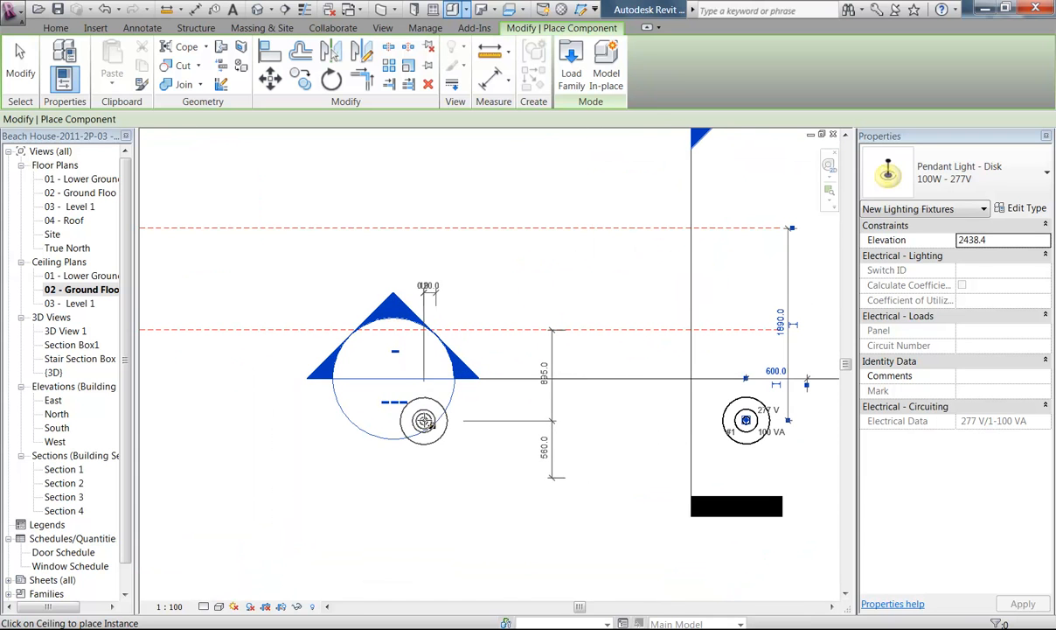
scroll(429, 411, down, 4)
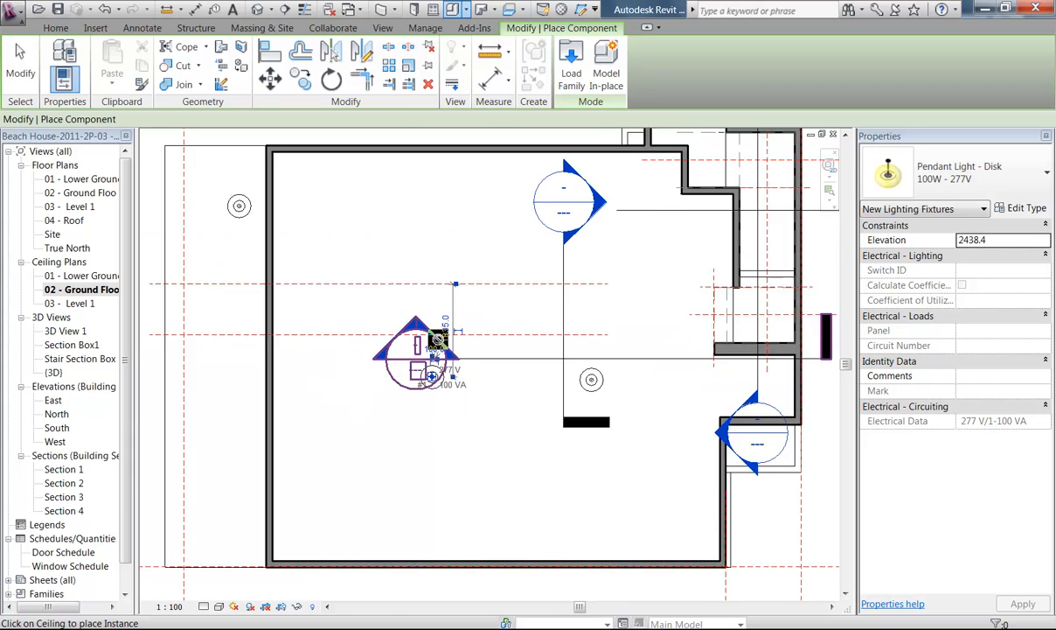
Open 3D View 1 and enlarge its crop region upwards and to both sides to take in the ceiling and pendant lights
double_click(62, 331)
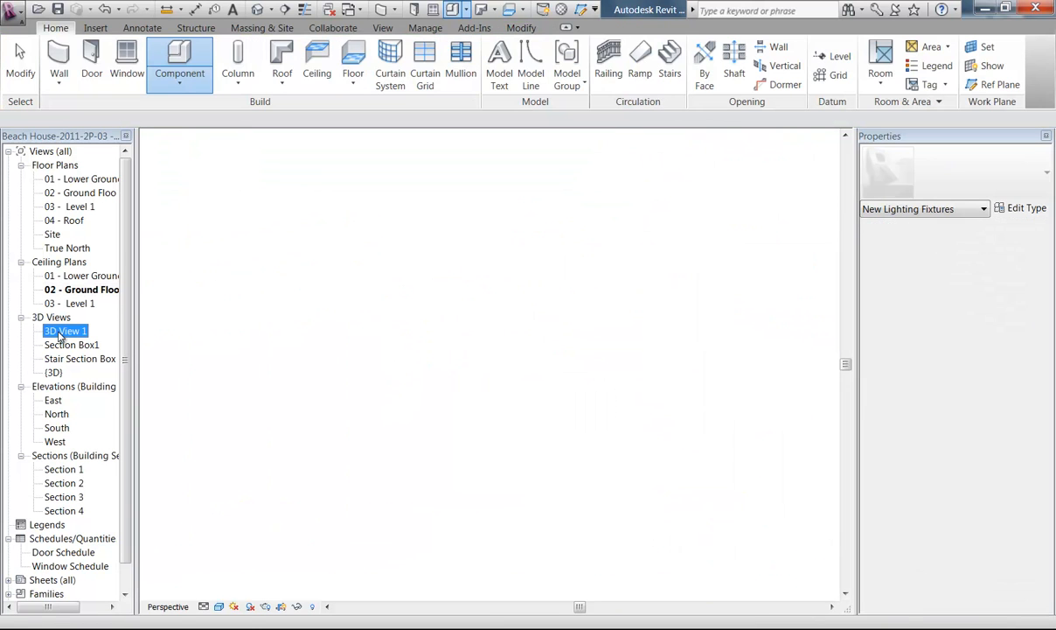
key(Escape)
mouse_move(463, 302)
shift+middle_down()
mouse_move(455, 295)
mouse_move(469, 301)
shift+middle_up()
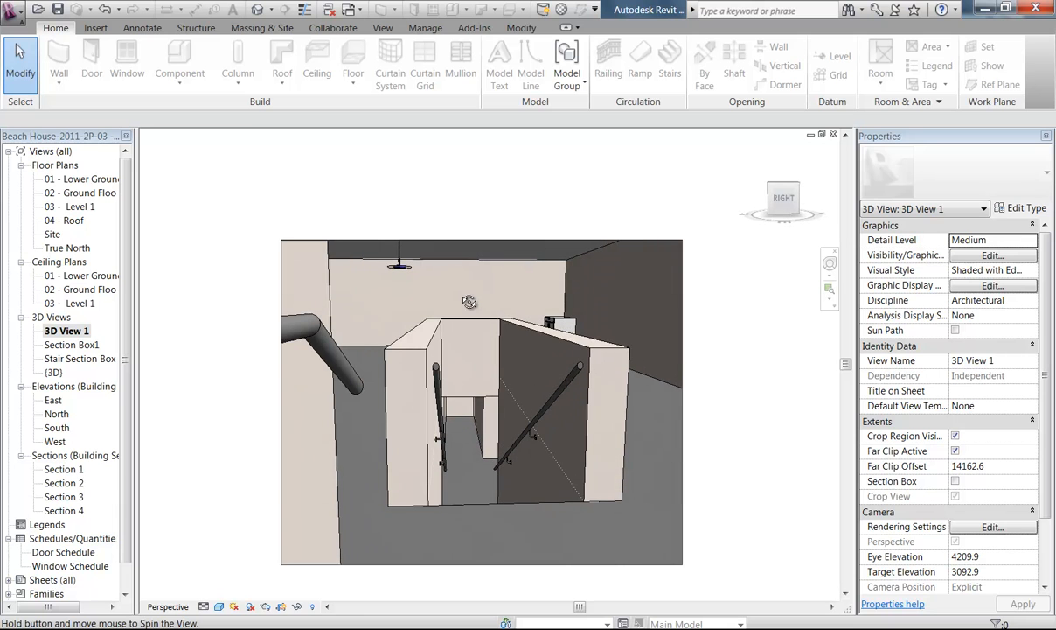
click(472, 246)
drag(482, 240, 481, 162)
drag(280, 380, 246, 379)
shift+middle_drag(440, 337, 465, 344)
click(486, 328)
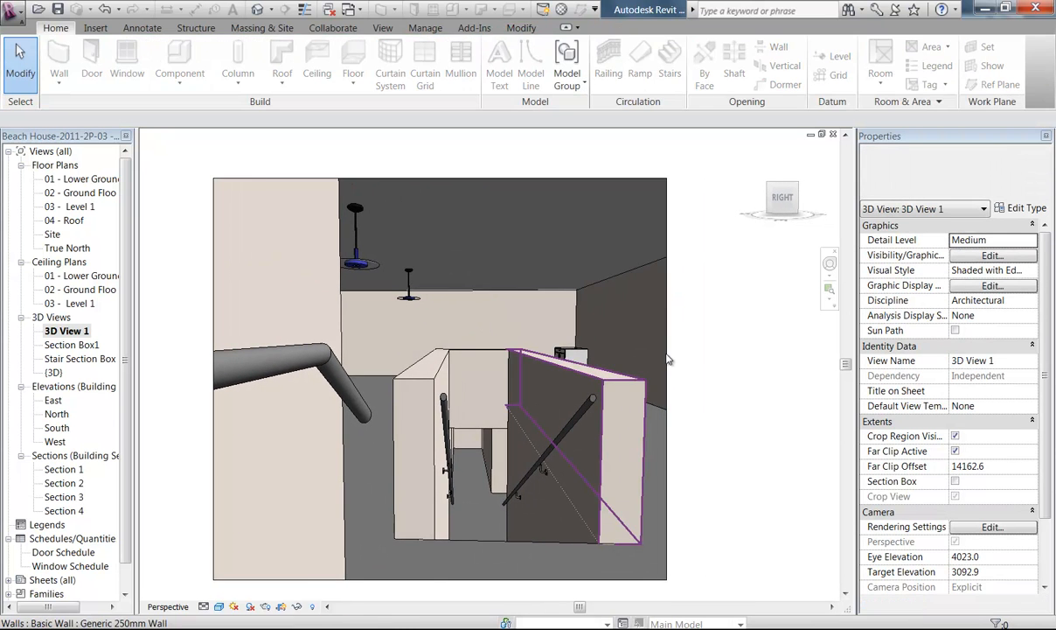
click(669, 359)
drag(667, 377, 708, 376)
key(Escape)
middle_drag(486, 318, 480, 299)
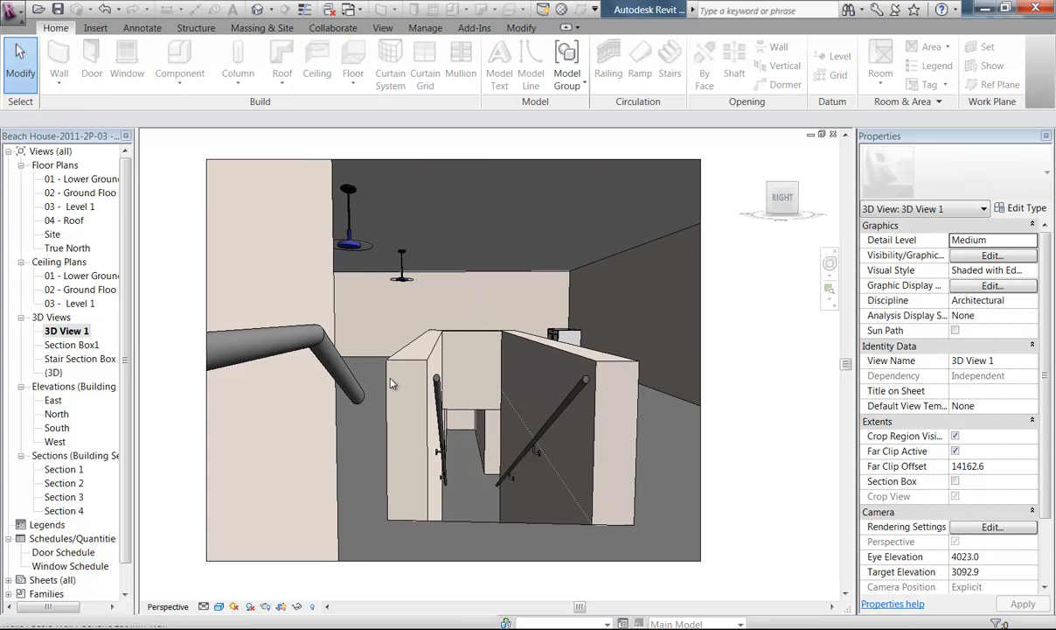
Render 3D View 1 at Draft quality with the lighting scheme Interior: Artificial only
click(266, 606)
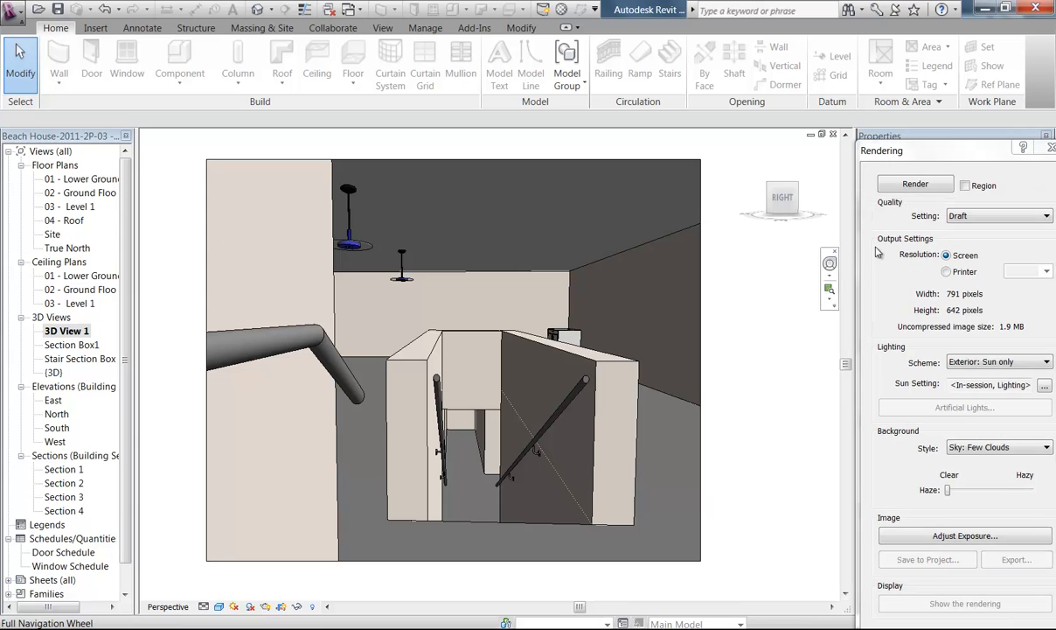
drag(961, 154, 183, 51)
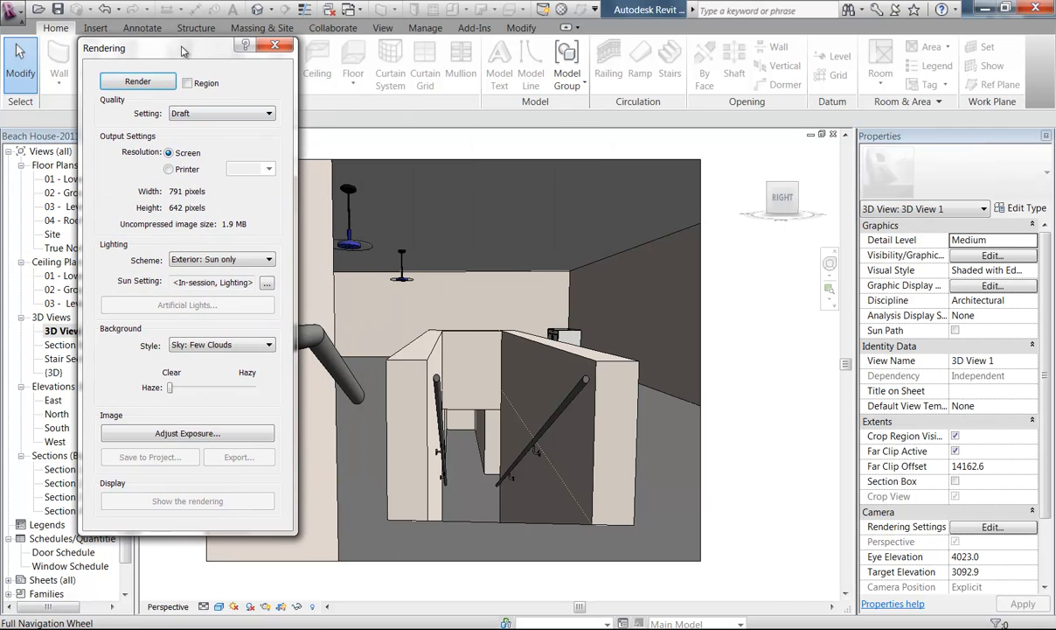
click(199, 263)
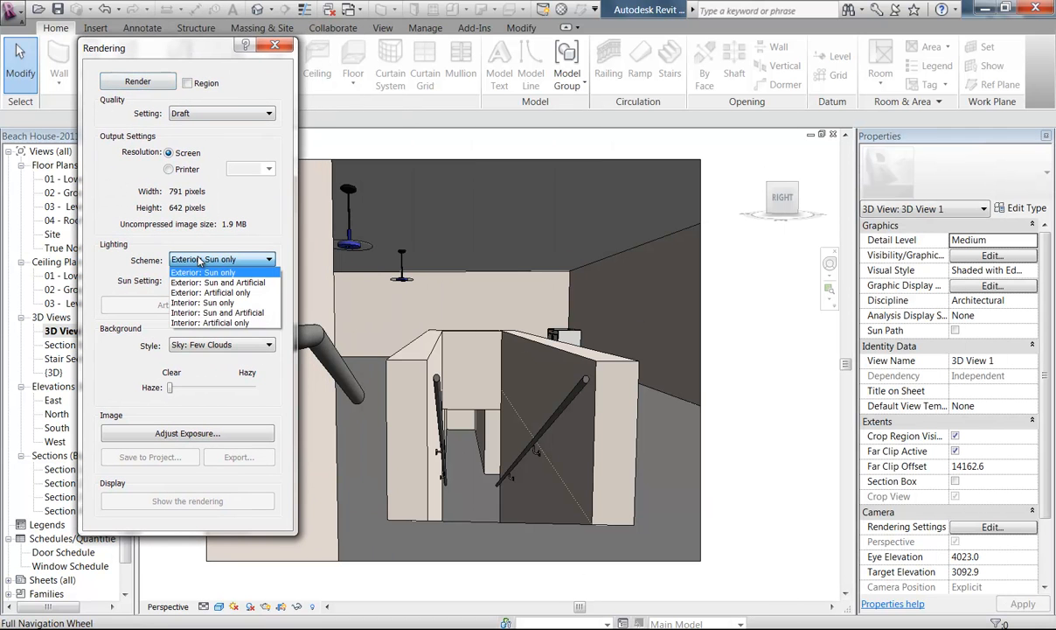
click(208, 323)
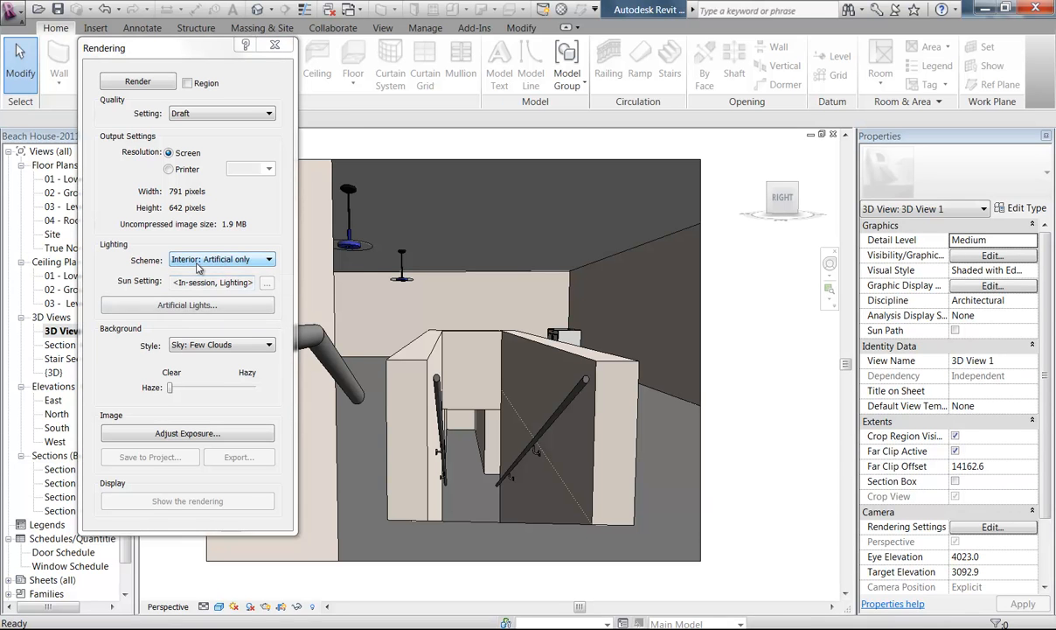
click(163, 78)
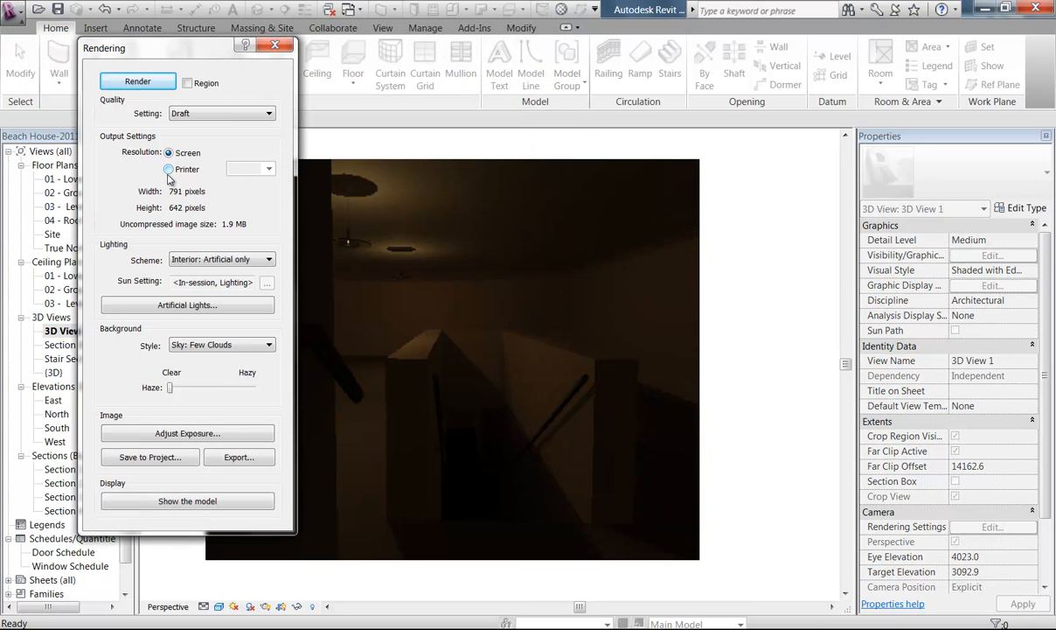
Brighten the rendered image by setting the exposure value to 6.58, and close the rendering settings
click(182, 432)
drag(255, 75, 251, 75)
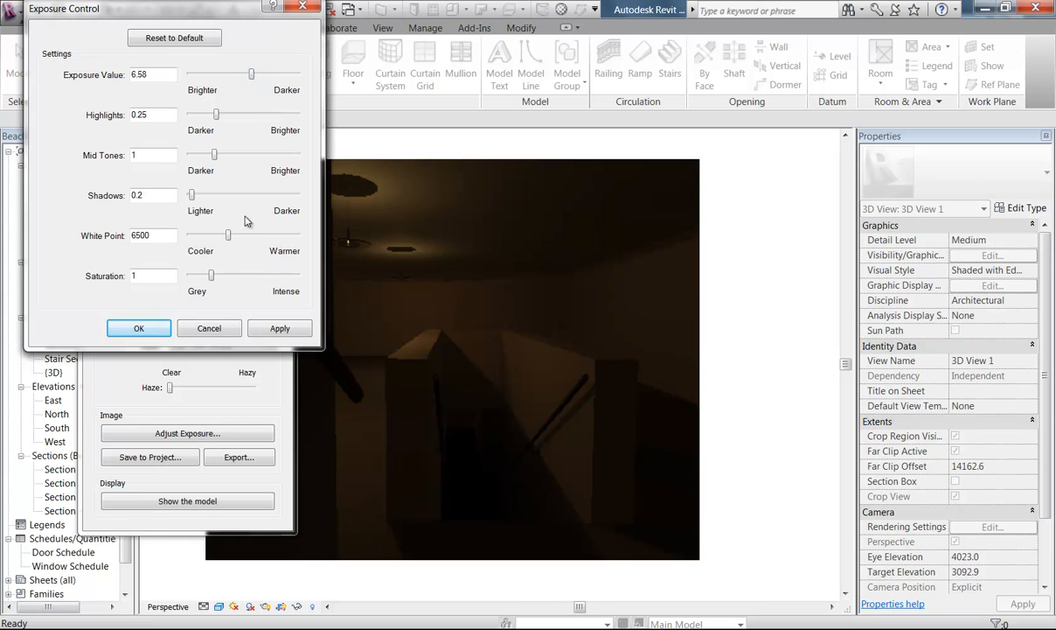
click(279, 328)
click(138, 327)
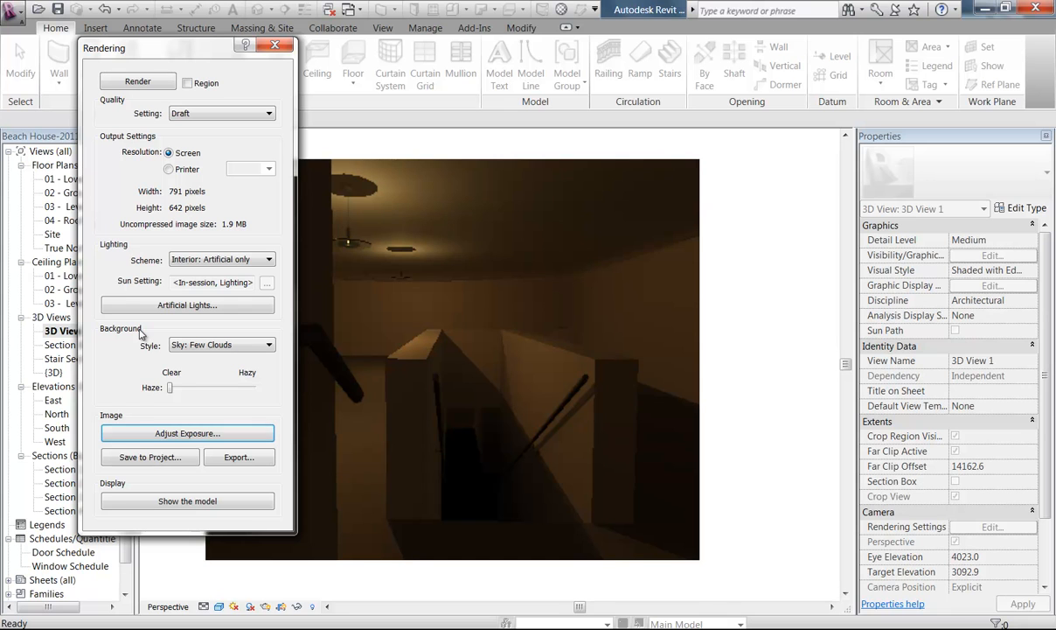
click(274, 45)
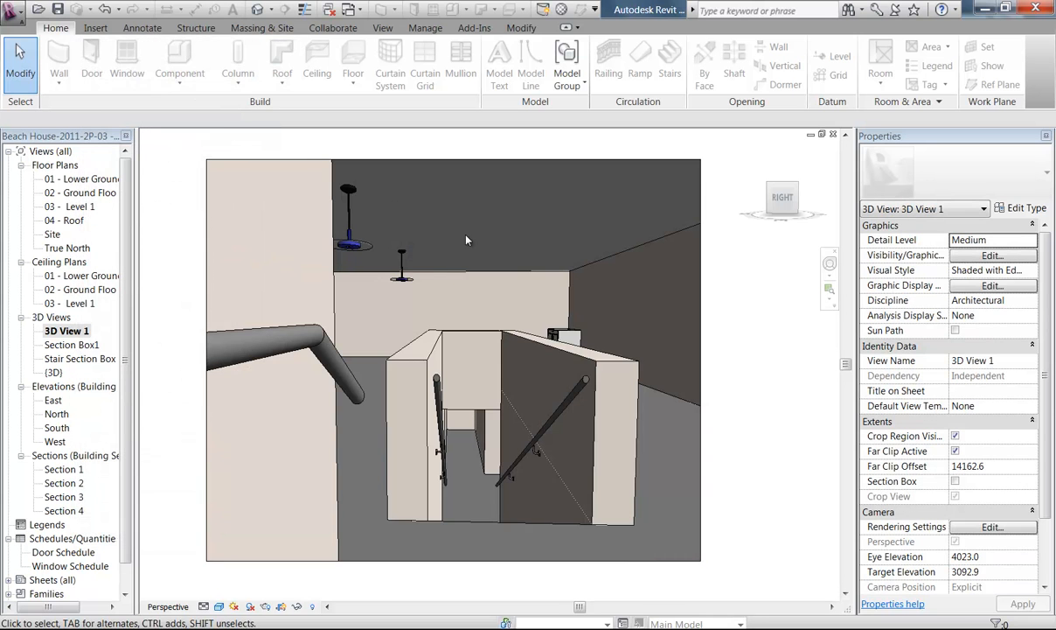